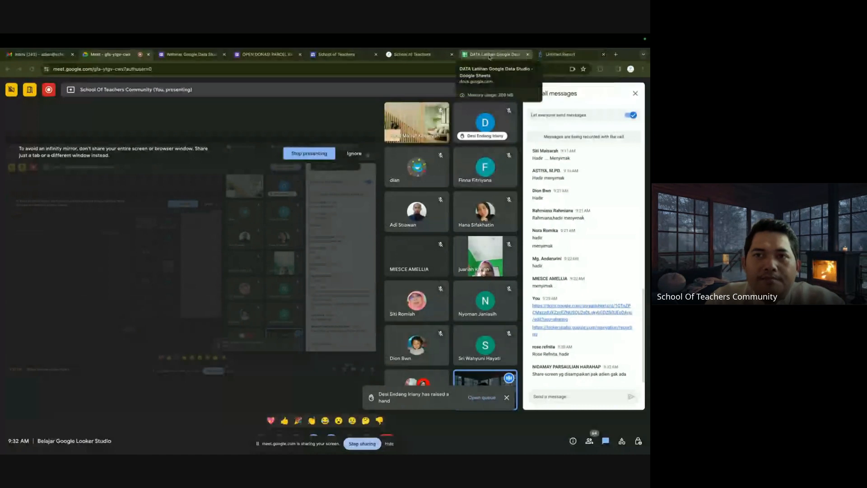
# Close the empty Untitled Report tab, returning to the DATA Latihan Google Data Studio spreadsheet.
pyautogui.click(409, 55)
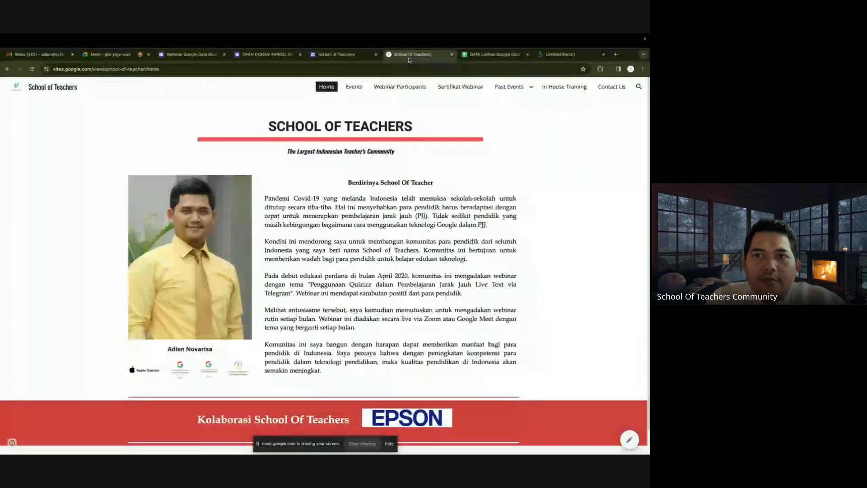
pyautogui.click(573, 53)
pyautogui.click(574, 441)
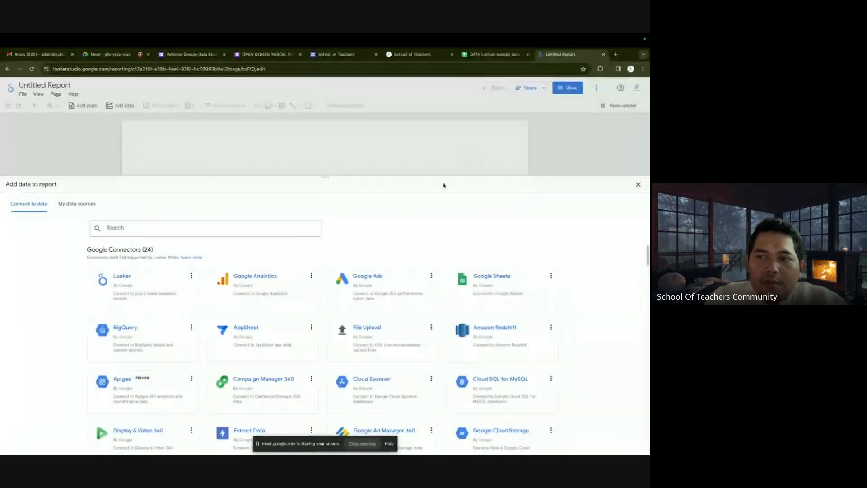
pyautogui.click(637, 184)
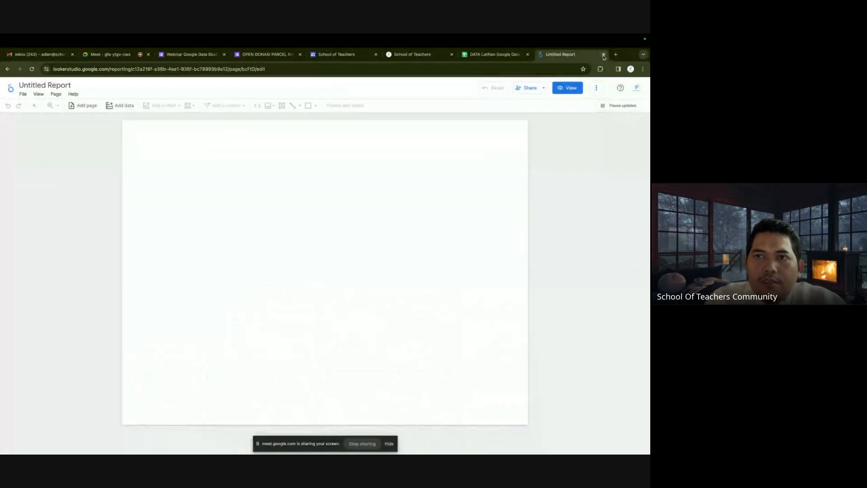
pyautogui.click(604, 54)
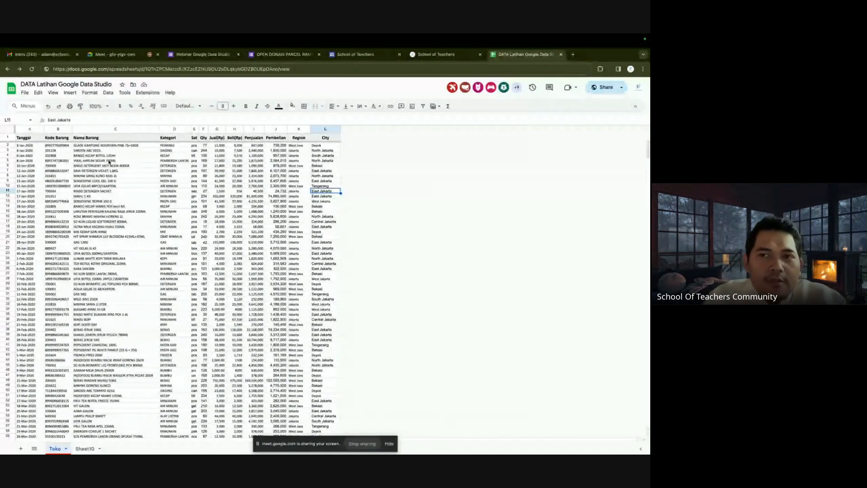
# Check the product names in cells C5 and C3, then open a new blank browser tab.
pyautogui.click(109, 161)
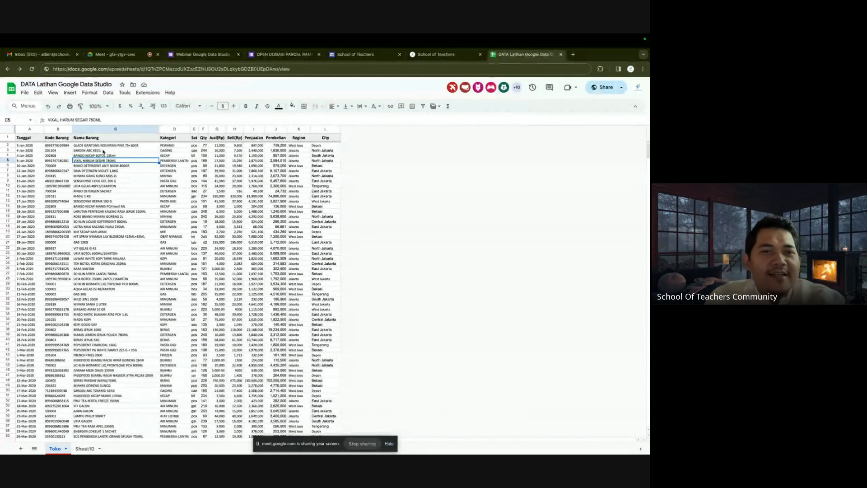
pyautogui.click(120, 150)
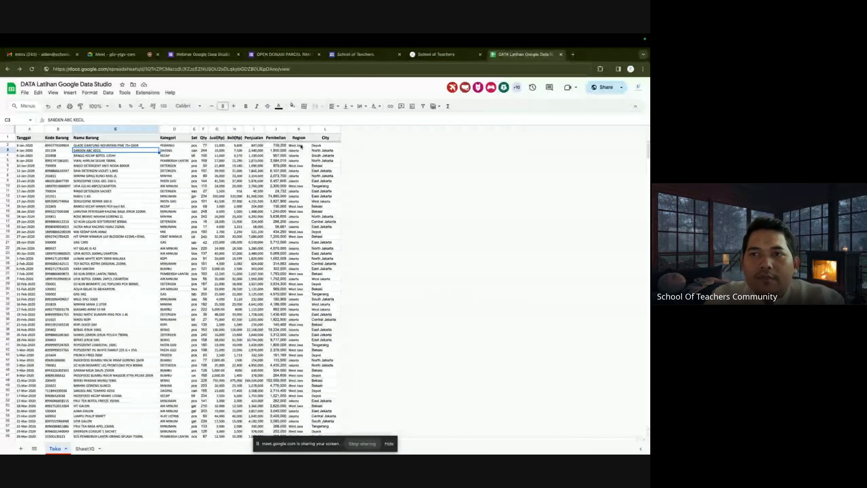
pyautogui.click(573, 55)
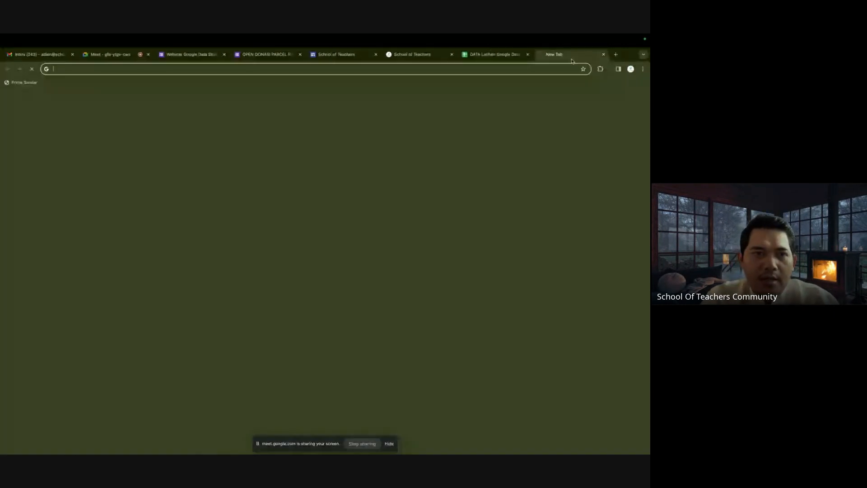
# Go to Looker Studio from the address bar and start a blank report.
pyautogui.write('lookerstudio.google.com/navigation/reporting')
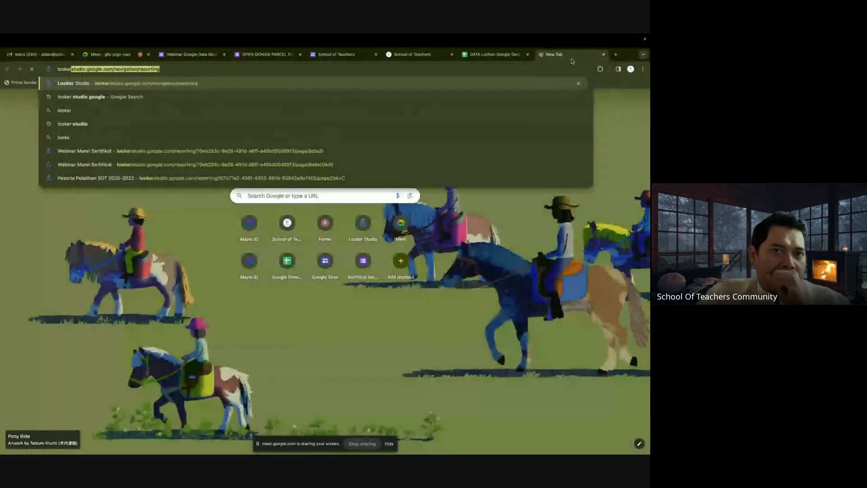
pyautogui.press('Return')
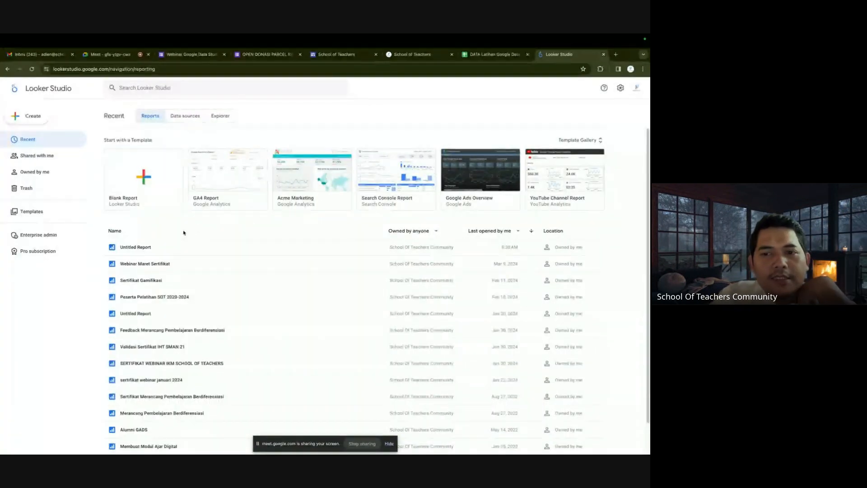
pyautogui.click(138, 179)
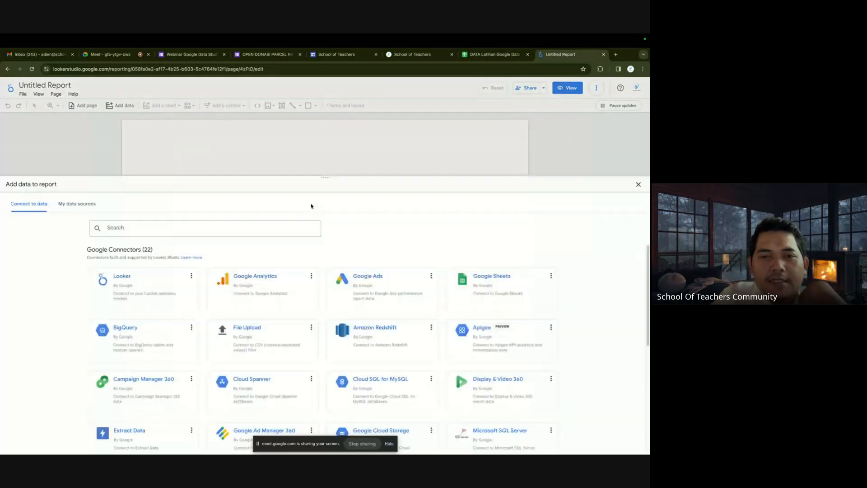
# Switch to another Chrome browser profile's window.
pyautogui.click(631, 69)
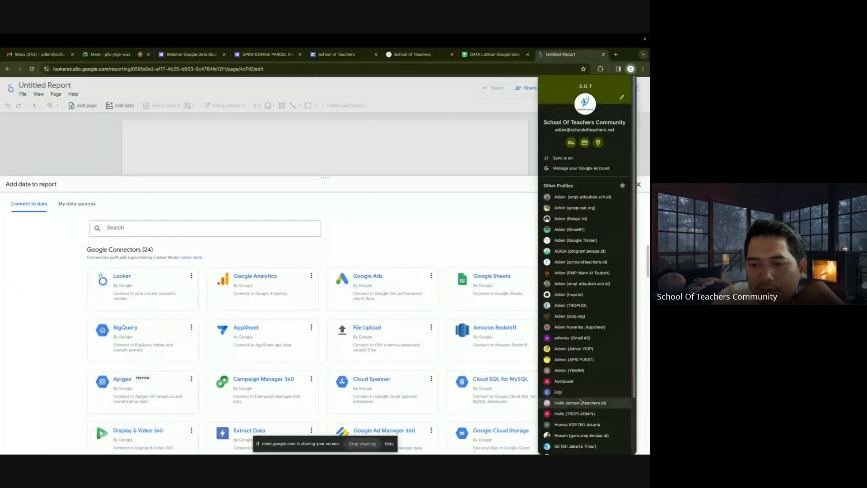
pyautogui.scroll(-2, 582, 402)
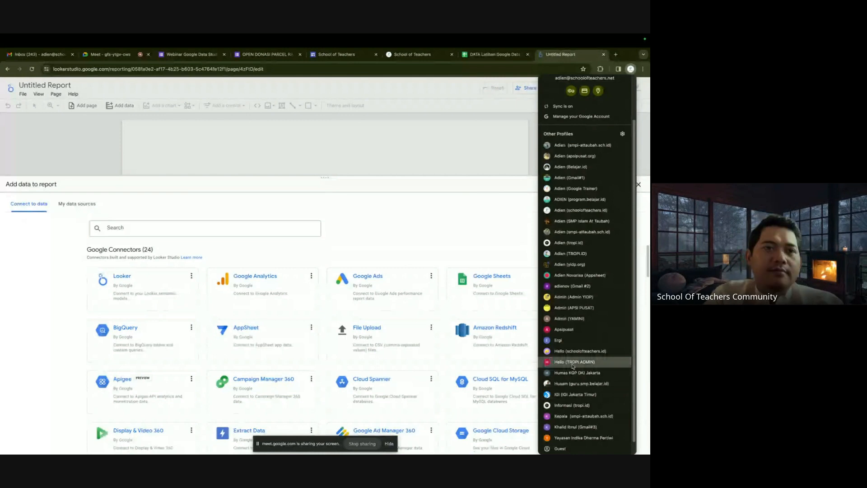
pyautogui.click(573, 362)
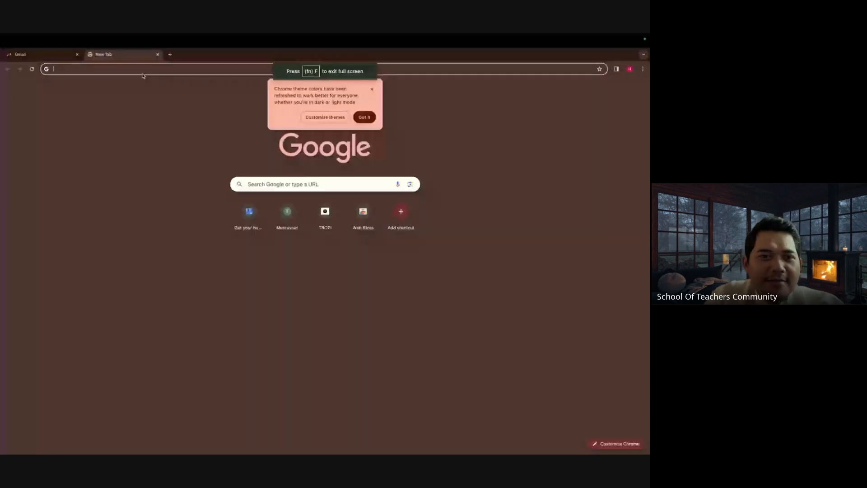
# Search Google for Looker Studio and start a new blank report.
pyautogui.write('looke')
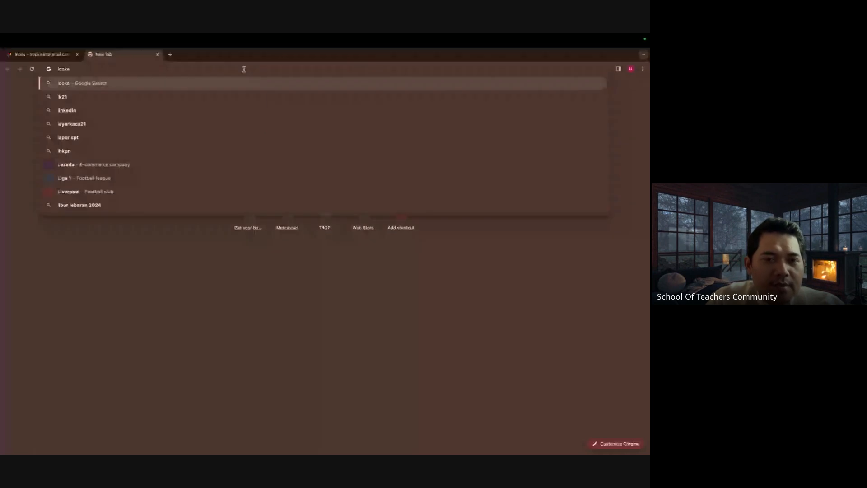
pyautogui.write('r')
pyautogui.click(277, 125)
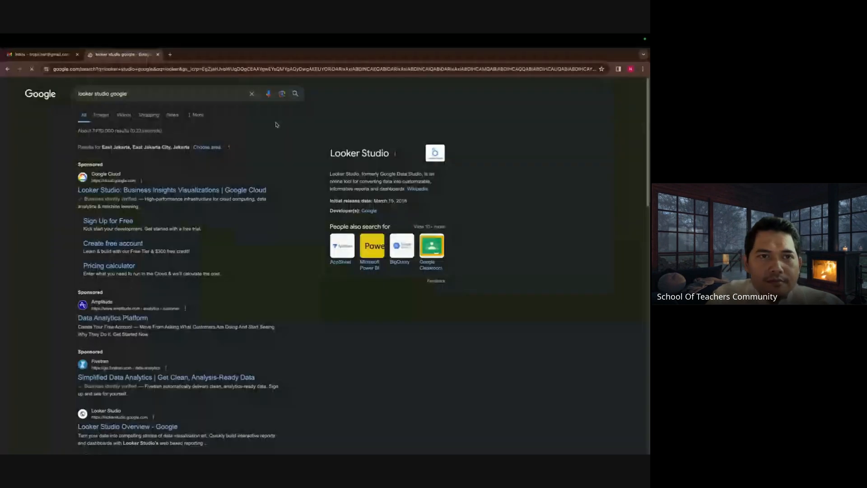
pyautogui.scroll(-3, 277, 125)
pyautogui.click(137, 284)
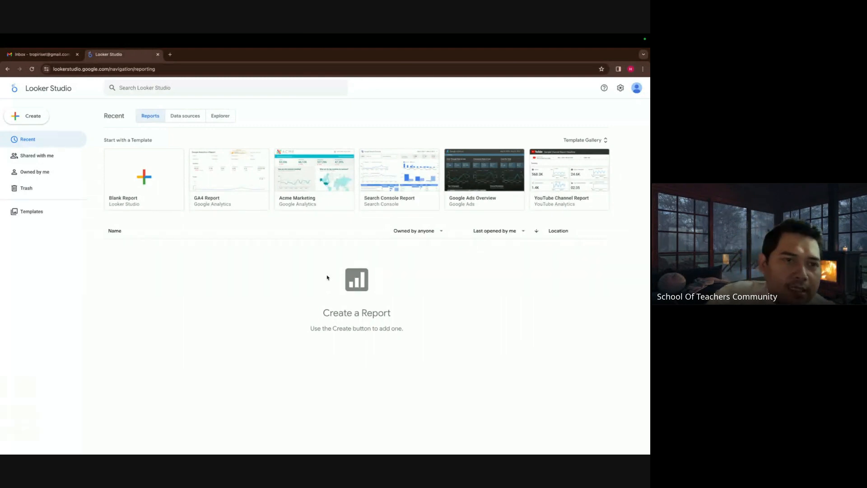
pyautogui.click(139, 178)
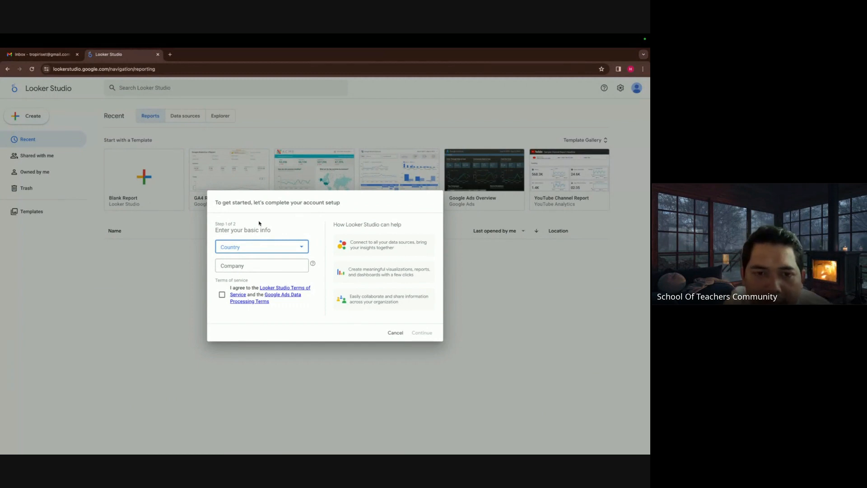
# Choose Indonesia as the country in the account setup.
pyautogui.click(290, 252)
pyautogui.scroll(-20, 287, 285)
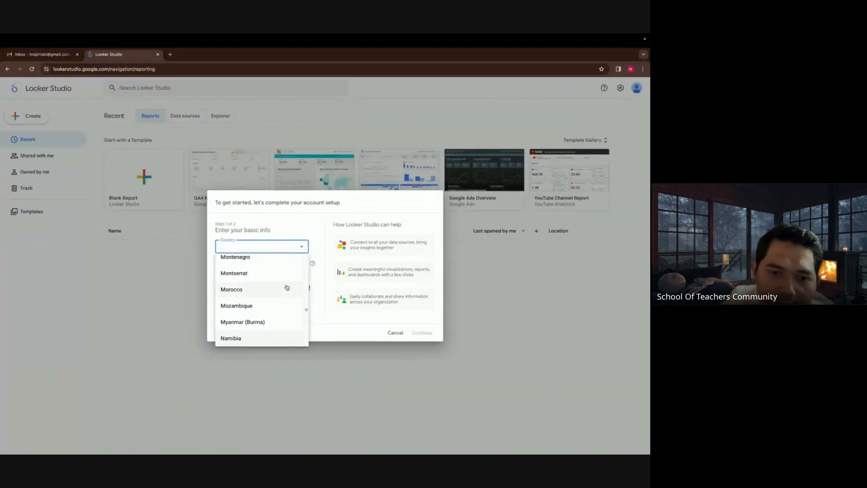
pyautogui.scroll(-3, 287, 287)
pyautogui.scroll(10, 286, 292)
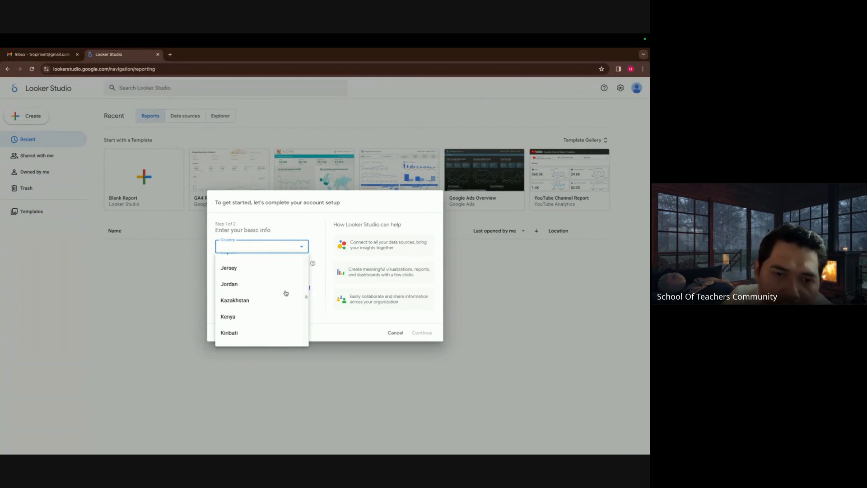
pyautogui.scroll(10, 286, 293)
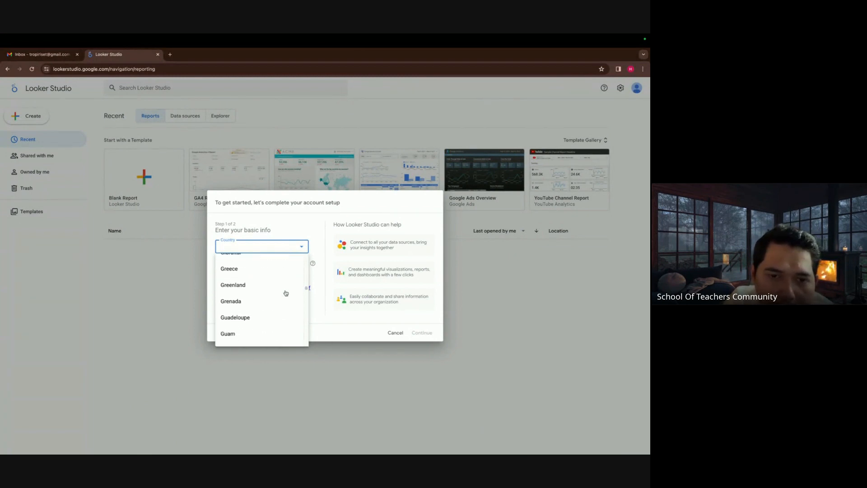
pyautogui.scroll(10, 286, 293)
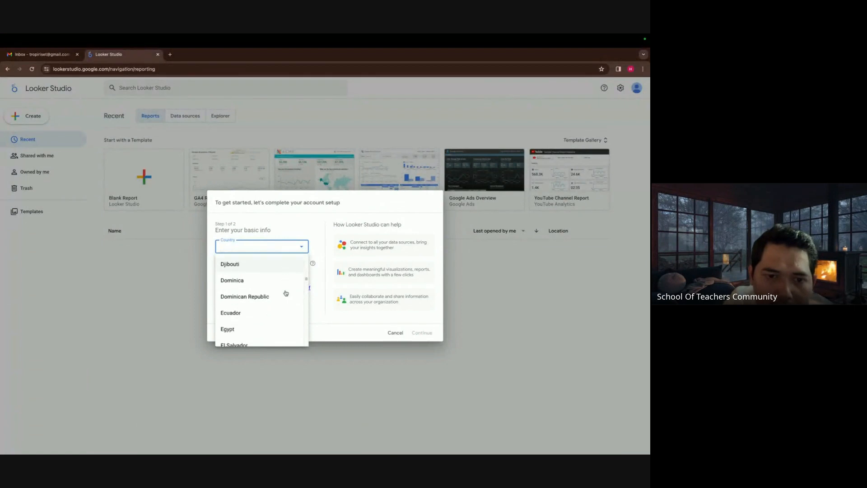
pyautogui.scroll(-5, 286, 292)
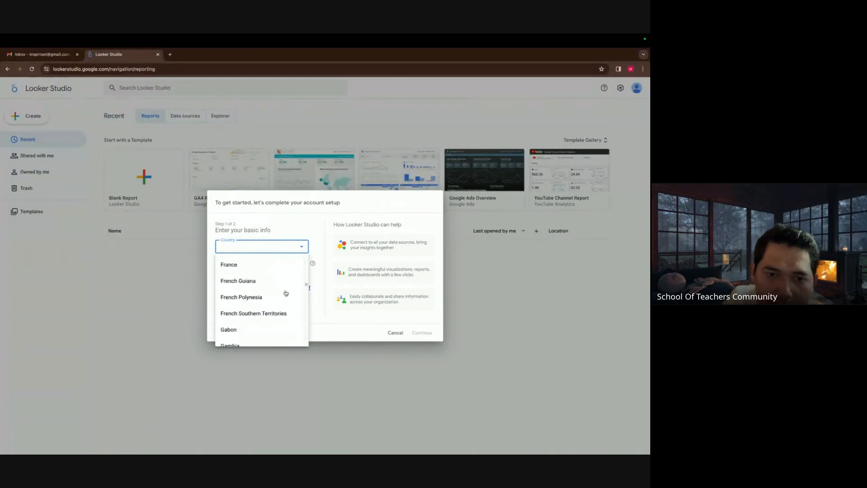
pyautogui.scroll(-5, 286, 293)
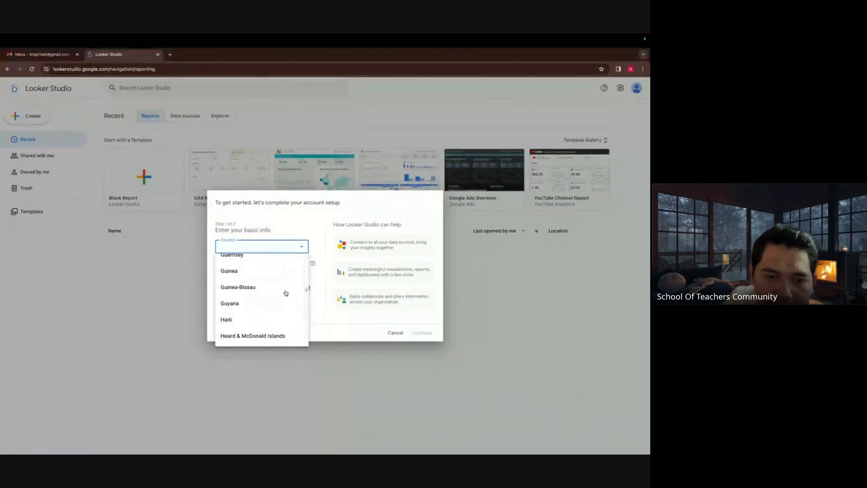
pyautogui.scroll(-3, 286, 293)
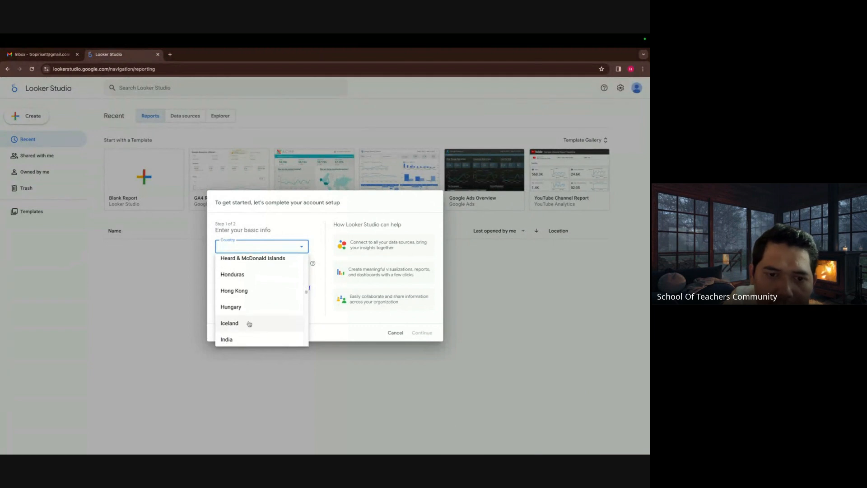
pyautogui.scroll(-2, 249, 324)
pyautogui.click(249, 329)
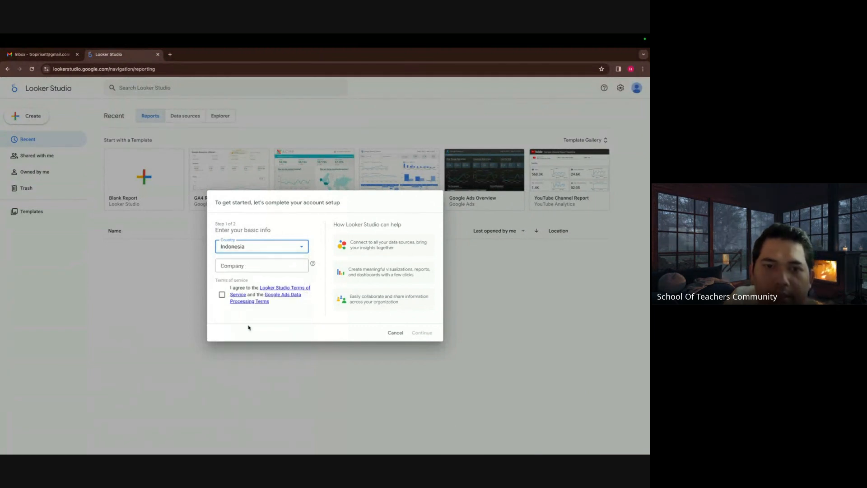
# Enter company name Demo, accept the Terms of Service and continue.
pyautogui.click(264, 267)
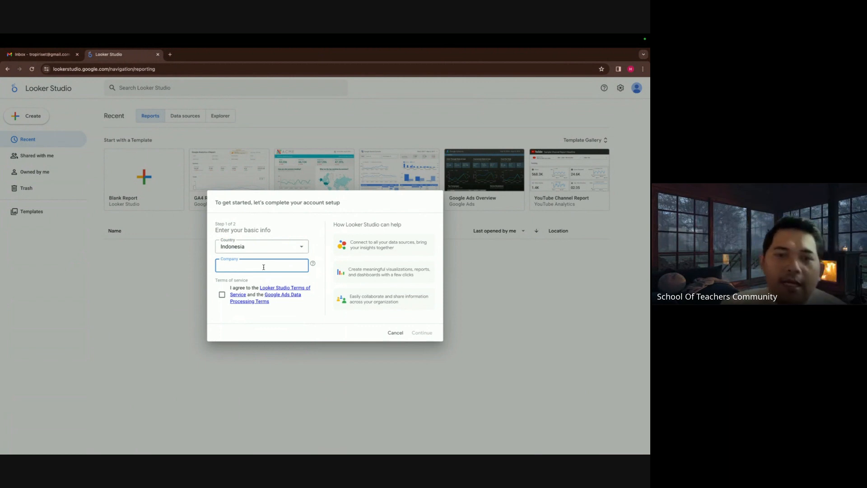
pyautogui.write('De')
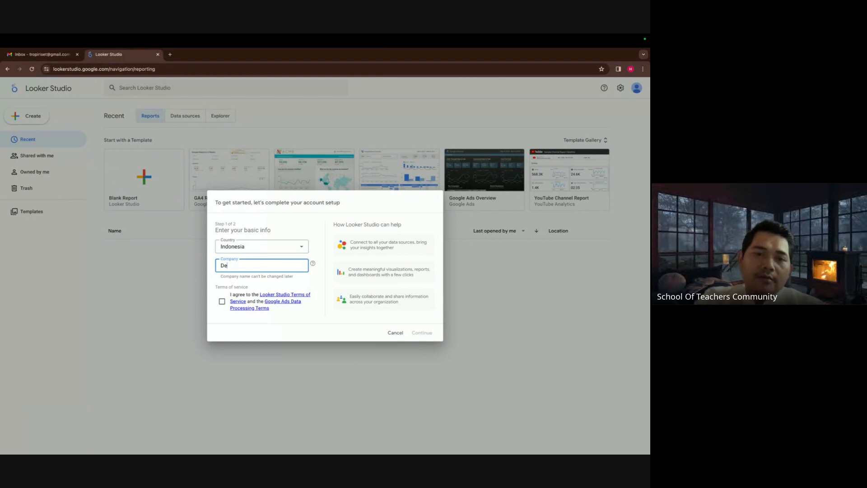
pyautogui.write('mo')
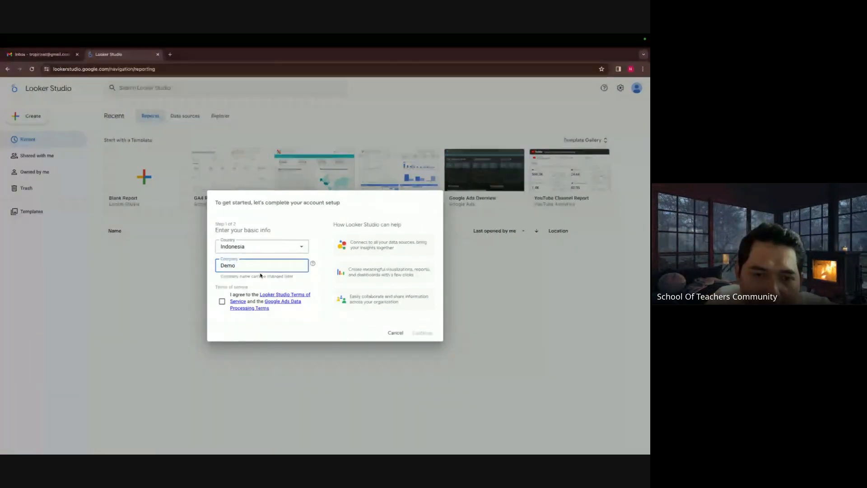
pyautogui.click(222, 301)
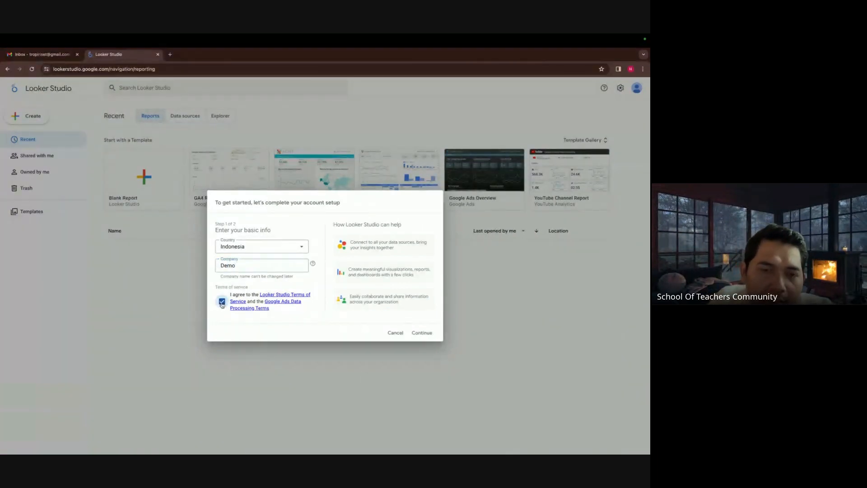
pyautogui.click(419, 334)
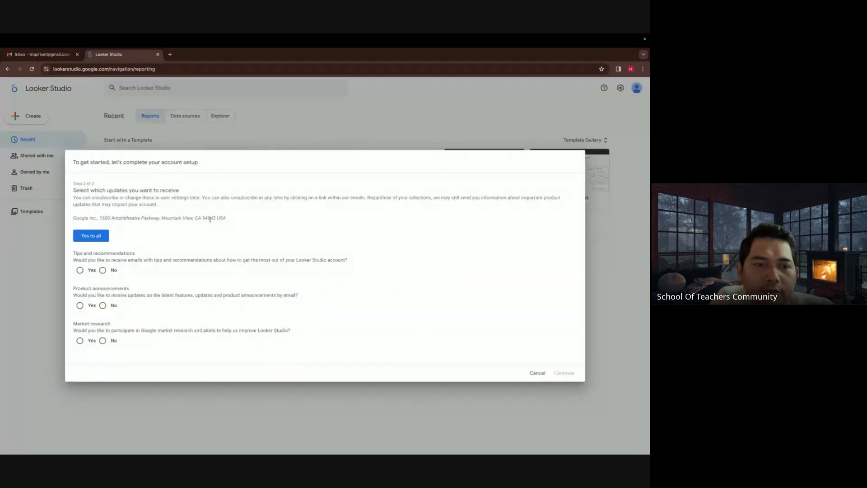
# Decline all three email update options and finish the account setup.
pyautogui.click(102, 240)
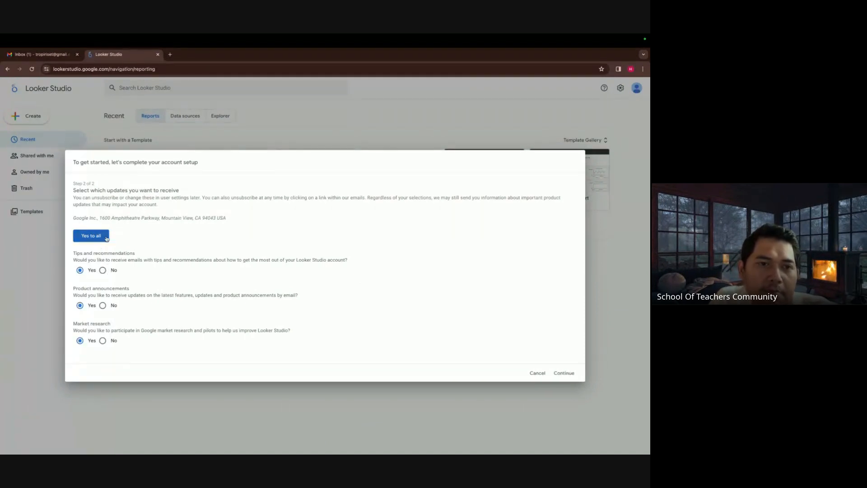
pyautogui.click(102, 270)
pyautogui.click(103, 305)
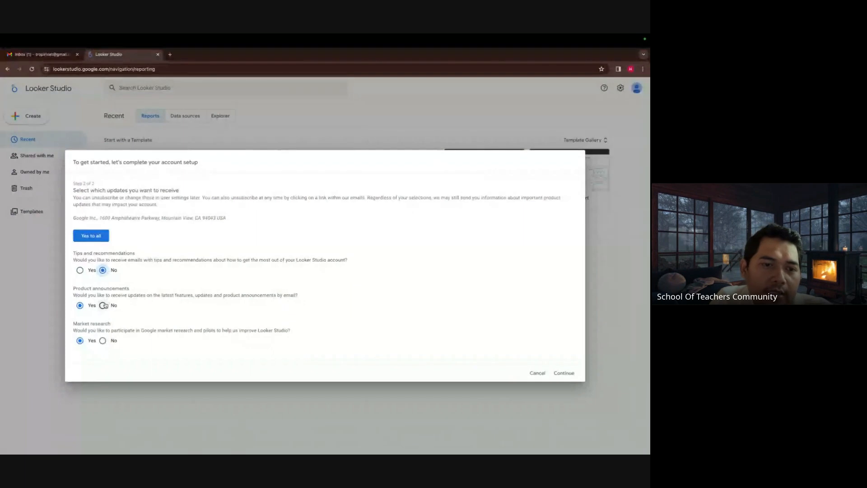
pyautogui.click(103, 340)
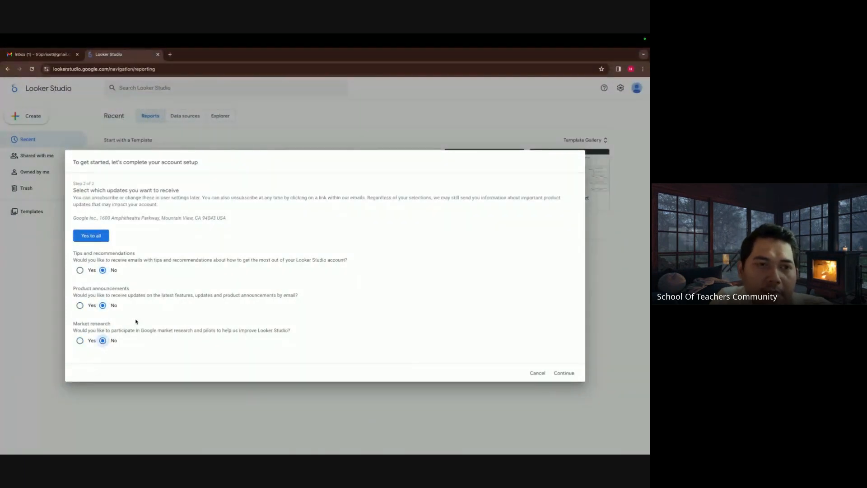
pyautogui.click(564, 373)
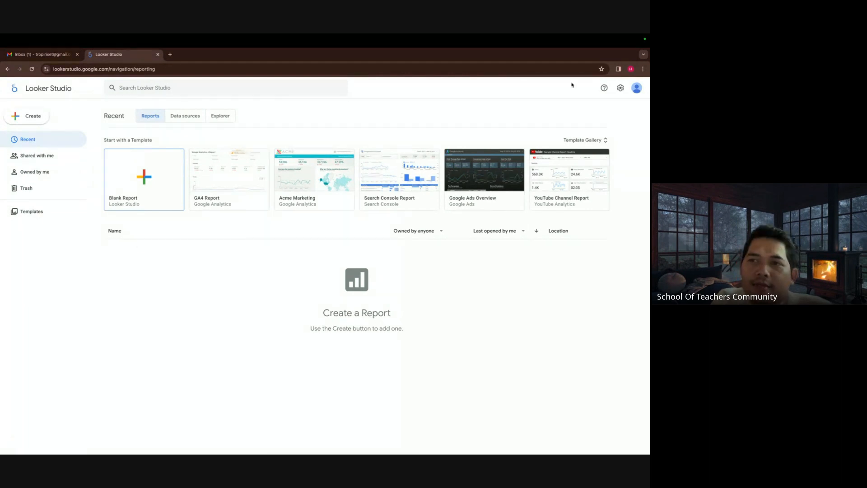
# Switch to the other browser profile's window.
pyautogui.click(631, 69)
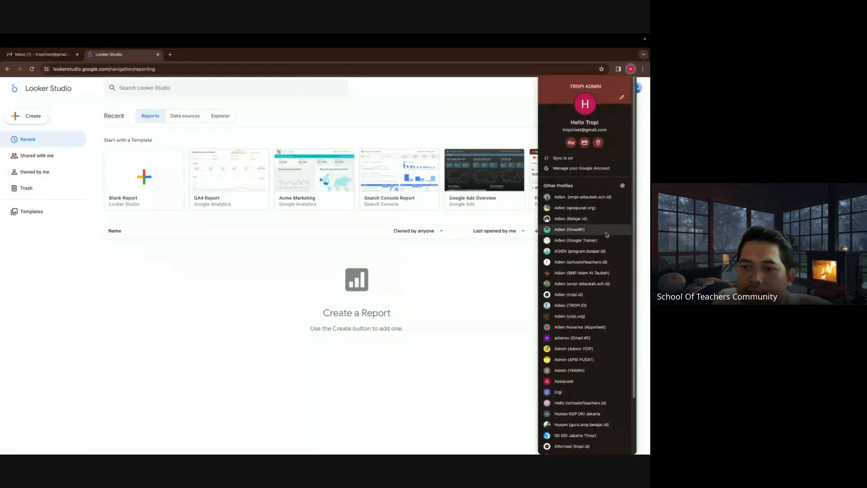
pyautogui.scroll(-1, 566, 418)
pyautogui.click(572, 413)
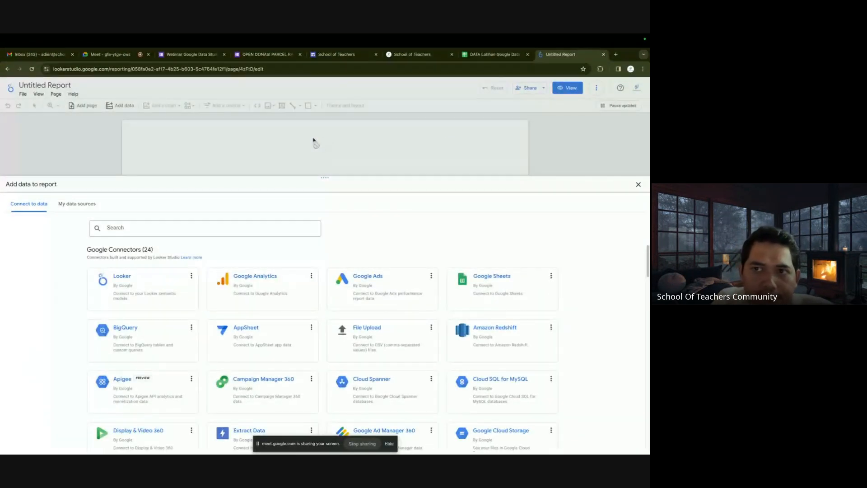
# Close the Add data panel and create a new blank report from the Looker Studio home.
pyautogui.click(638, 185)
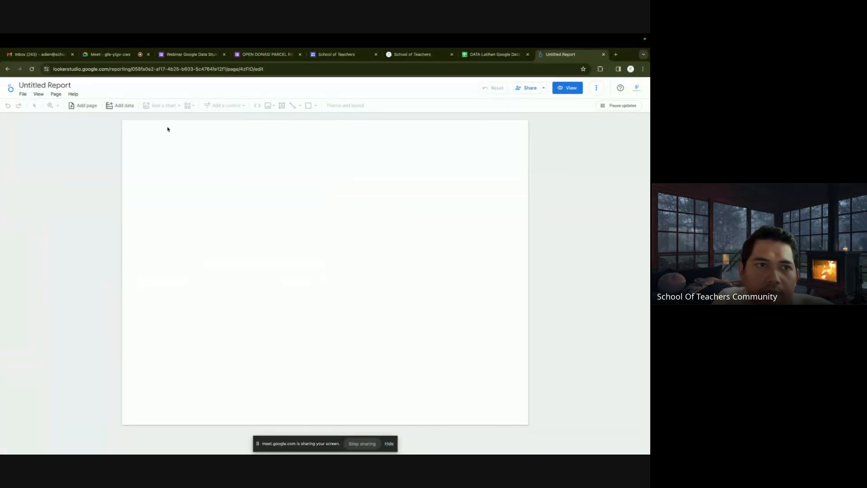
pyautogui.click(12, 91)
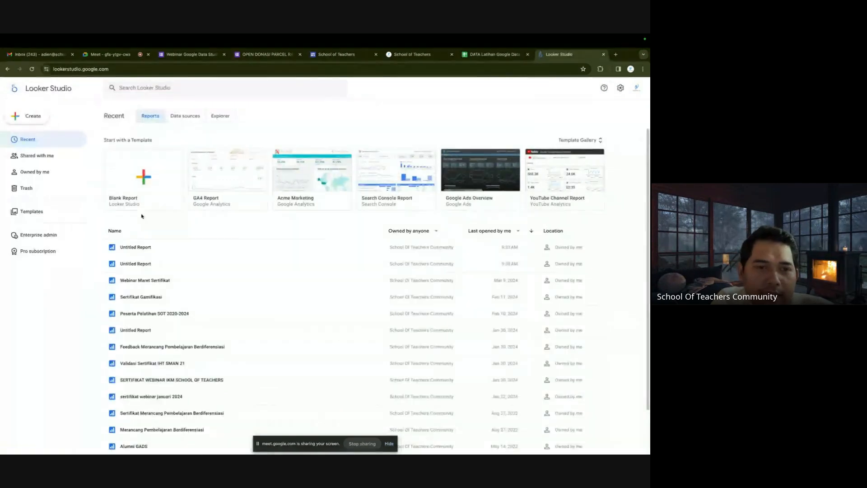
pyautogui.click(143, 179)
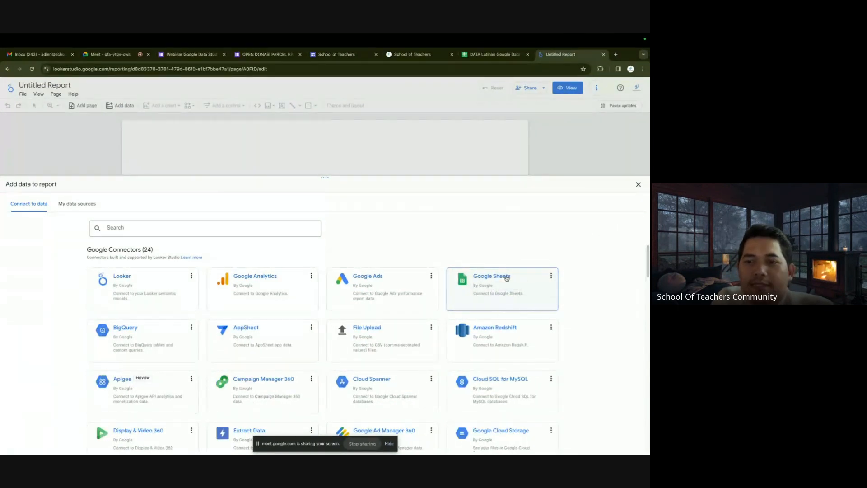
# Add the Toko worksheet of DATA Latihan Google Data Studio via the Google Sheets connector.
pyautogui.click(496, 279)
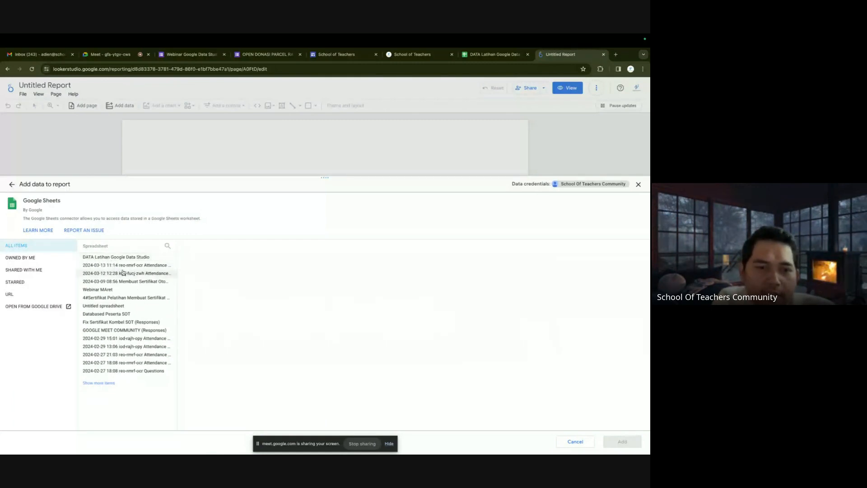
pyautogui.click(109, 261)
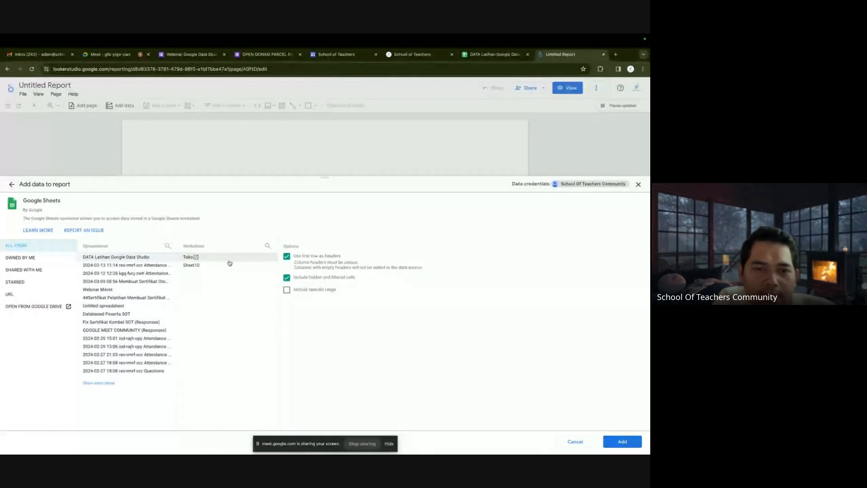
pyautogui.click(497, 55)
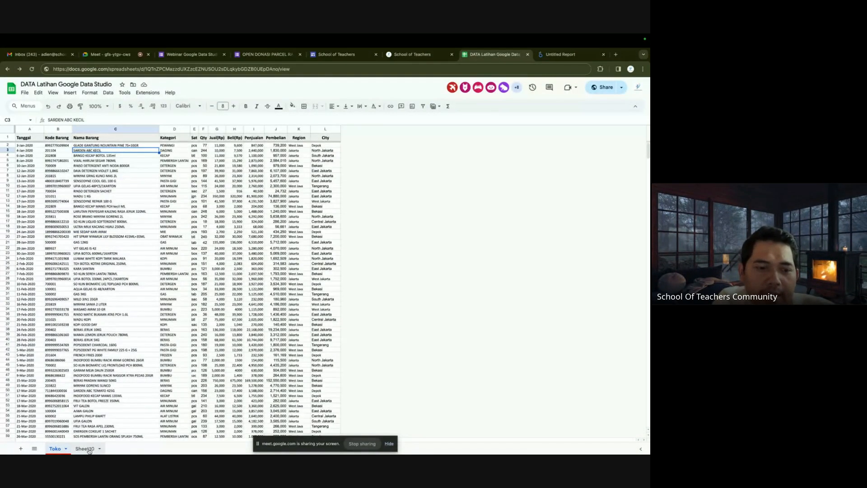
pyautogui.click(561, 55)
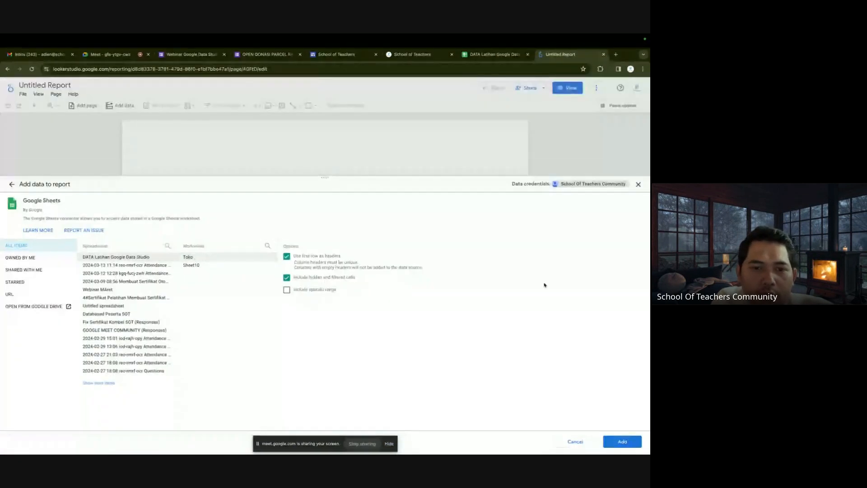
pyautogui.click(617, 441)
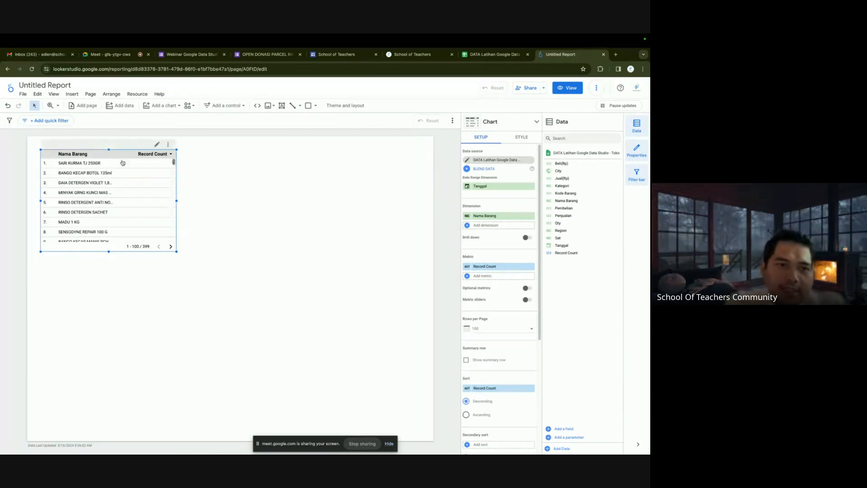
# Drag the Nama Barang table lower and to the right, briefly checking the source spreadsheet.
pyautogui.moveTo(121, 146); pyautogui.dragTo(143, 199)
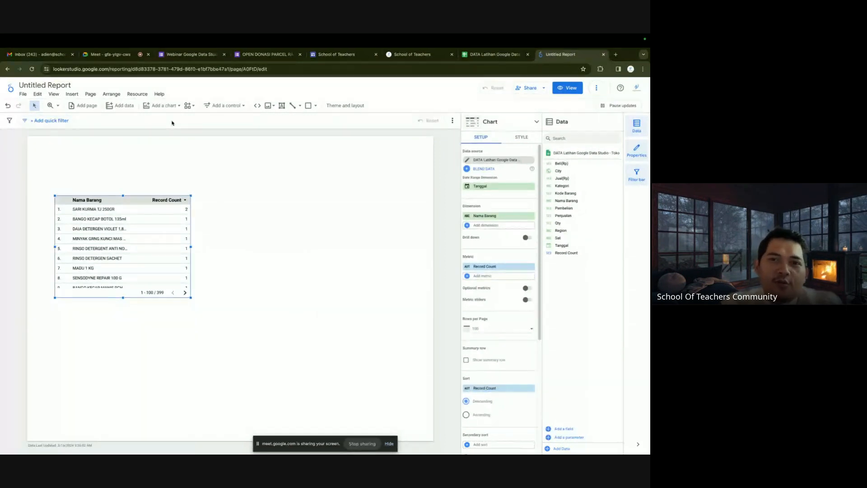
pyautogui.click(492, 54)
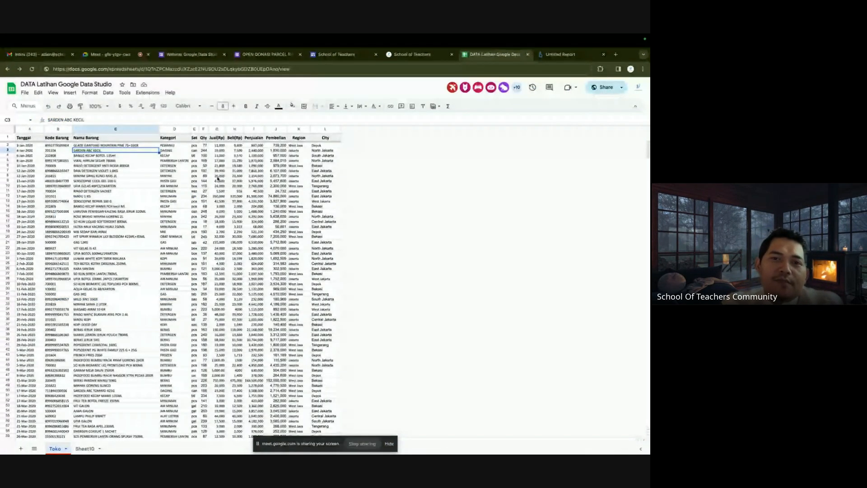
pyautogui.click(562, 55)
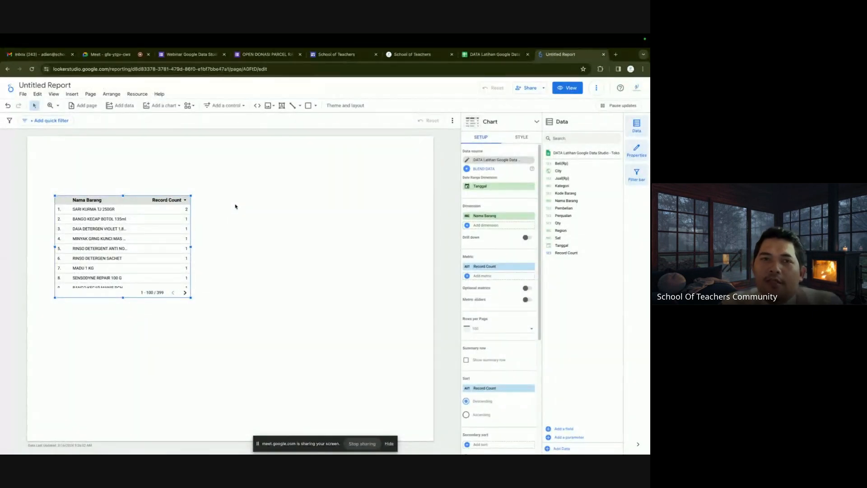
# Rename the report to 'Demo Latihan 2024'.
pyautogui.click(52, 92)
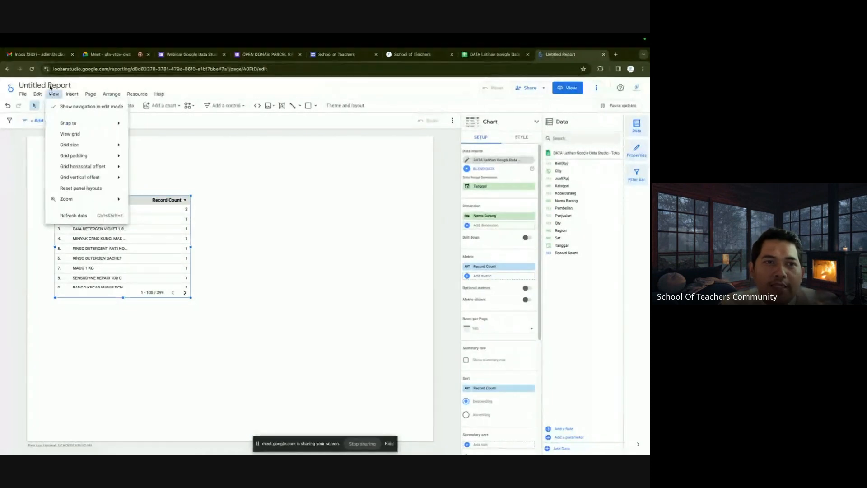
pyautogui.click(30, 86)
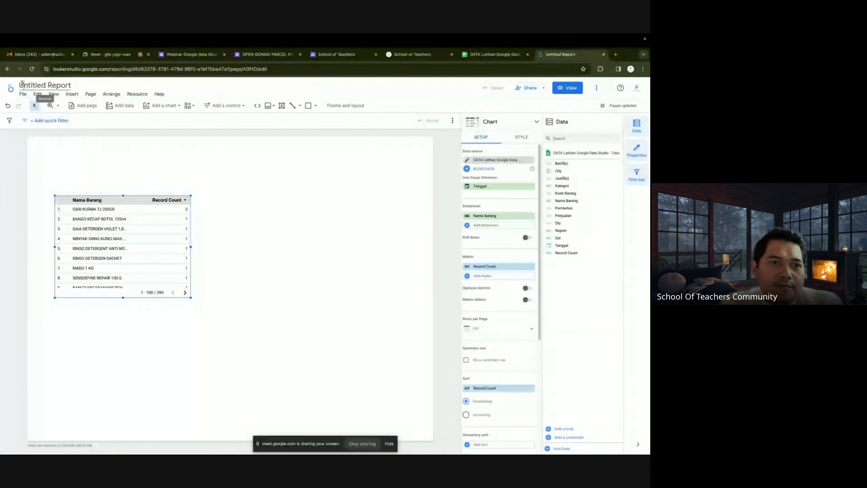
pyautogui.click(22, 84)
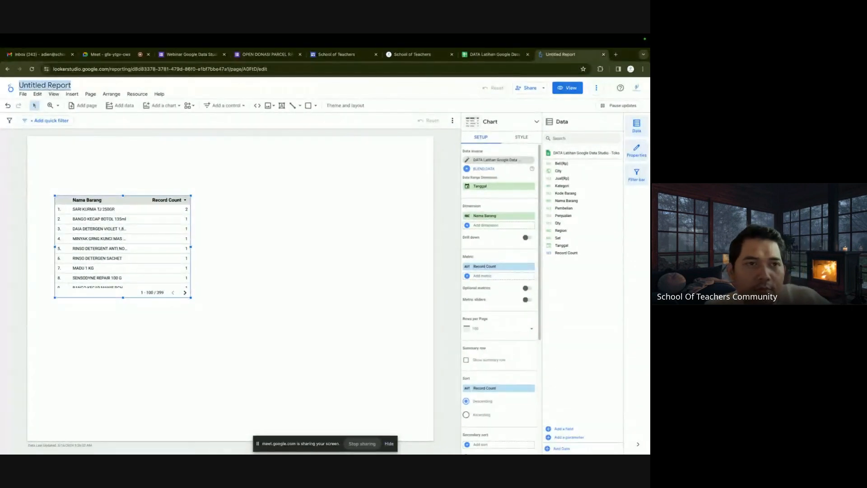
pyautogui.write('Demo')
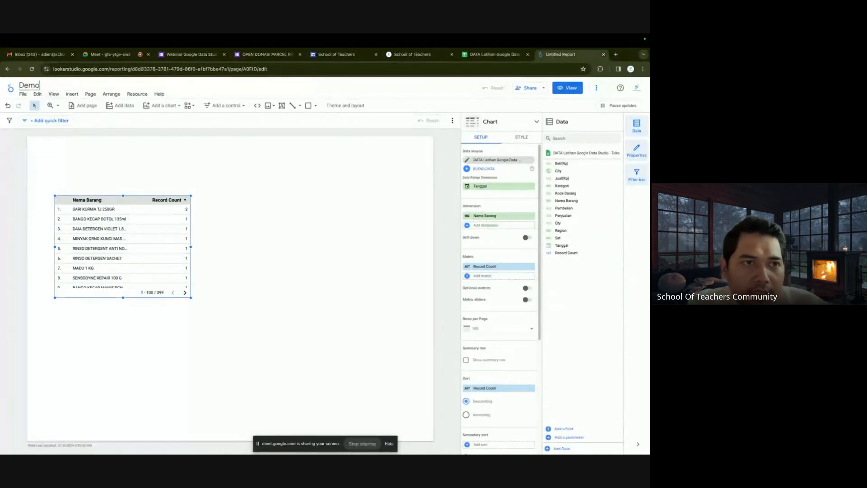
pyautogui.write(' Latihan')
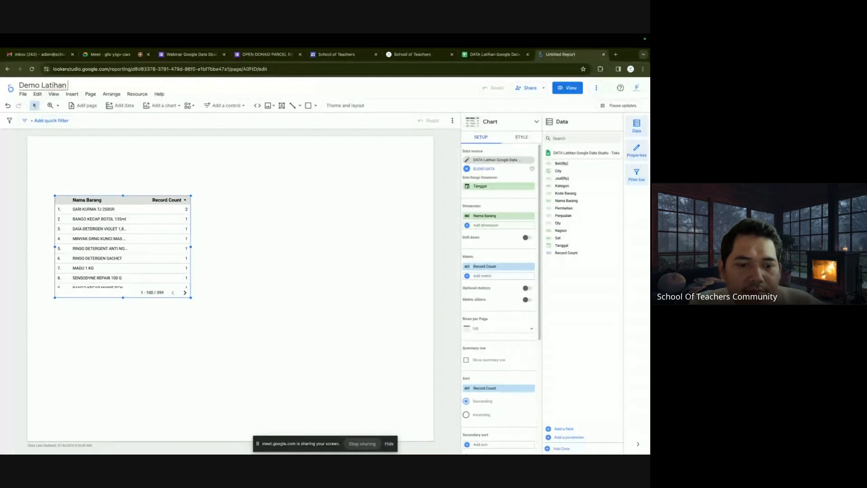
pyautogui.write(' 2024')
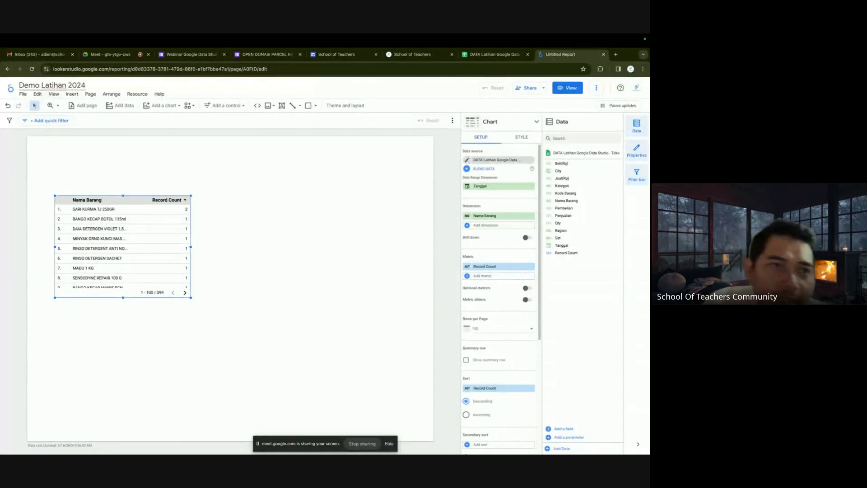
pyautogui.press('Return')
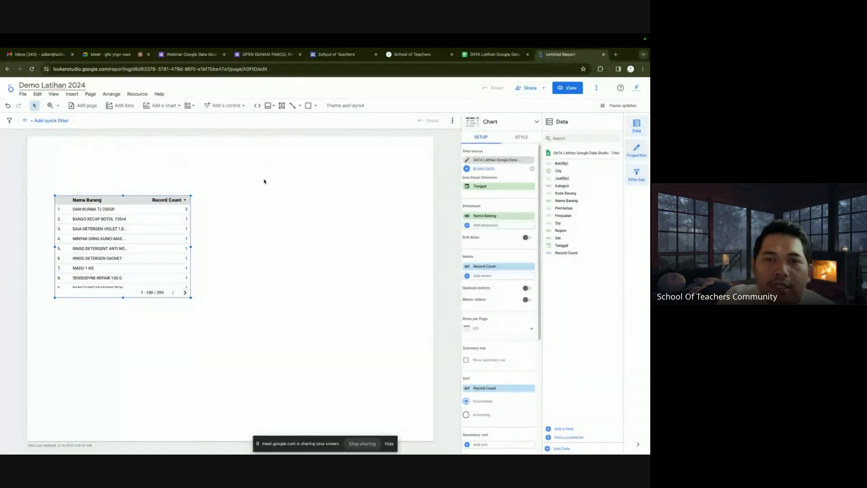
# Move the Nama Barang table toward the page centre.
pyautogui.click(278, 158)
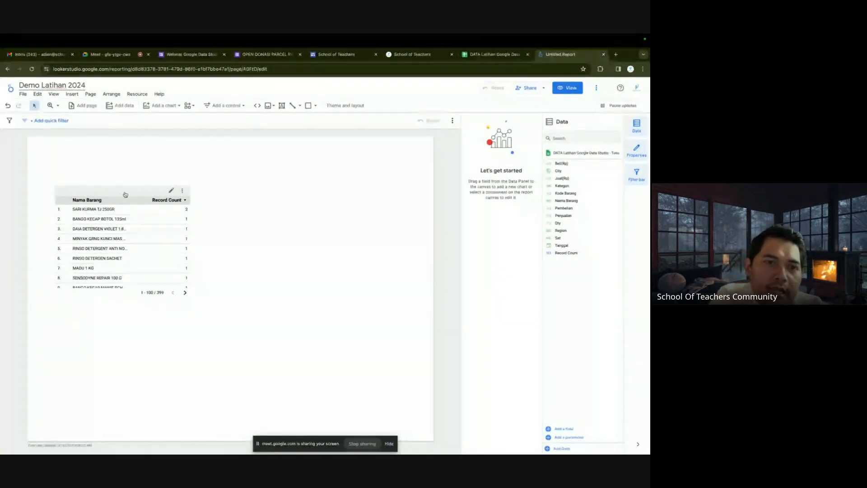
pyautogui.moveTo(123, 194); pyautogui.dragTo(231, 276)
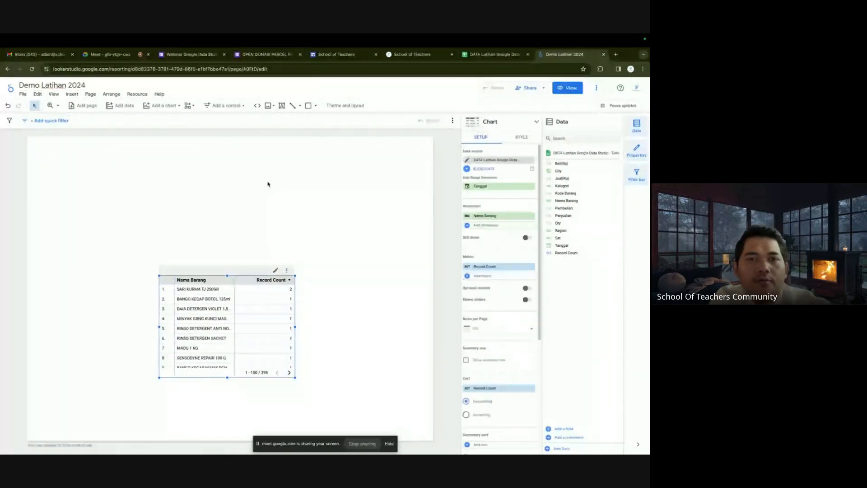
pyautogui.click(282, 108)
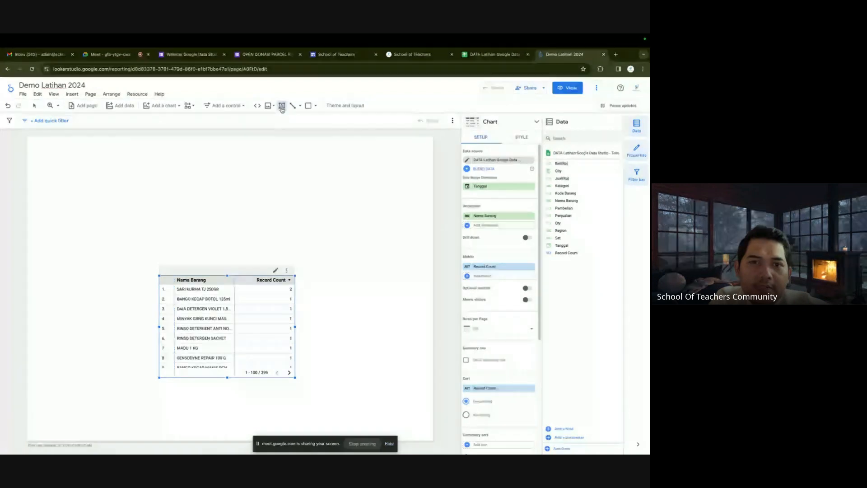
# Draw a text box at the top left and type 'DATA LAPORAN PENJUALAN - TOKO DEMO 2024'.
pyautogui.moveTo(36, 143)
pyautogui.mouseDown()
pyautogui.moveTo(85, 165)
pyautogui.moveTo(316, 172)
pyautogui.mouseUp()
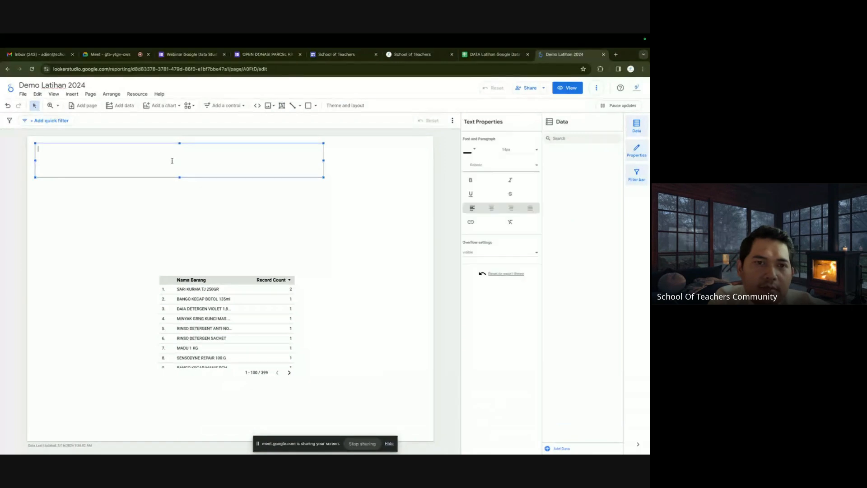
pyautogui.write('DATA LAPORAN P')
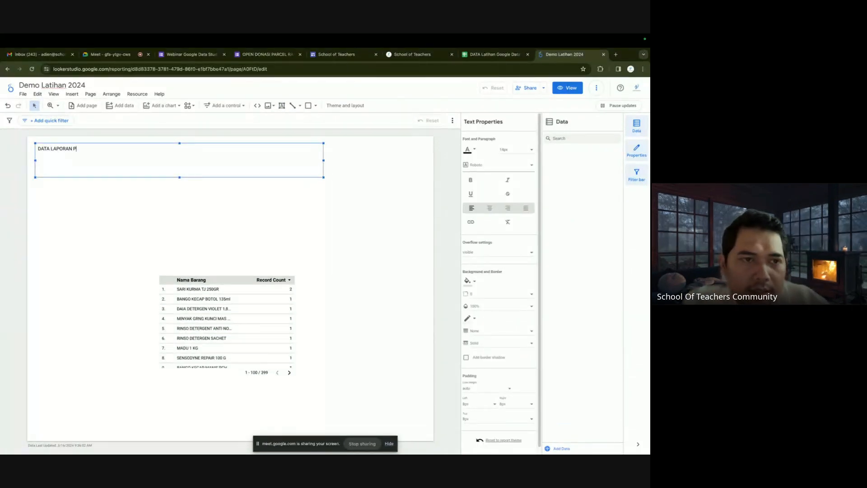
pyautogui.write('ENJUALAN')
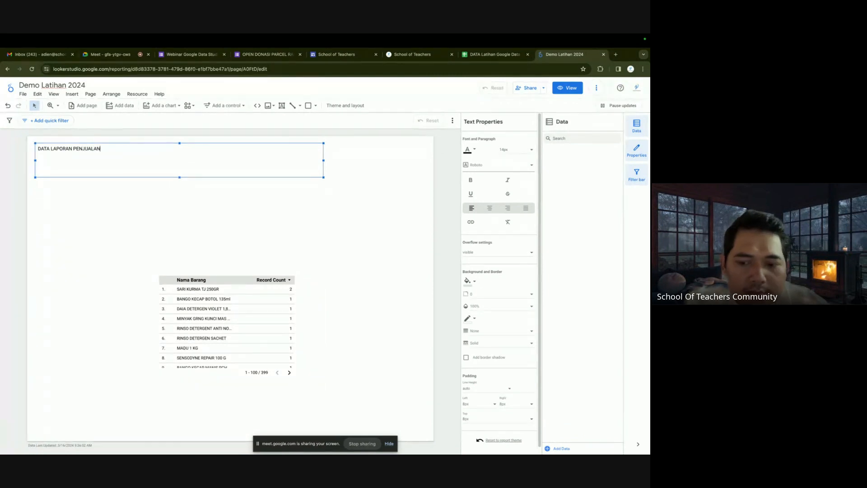
pyautogui.write(' - TOKO')
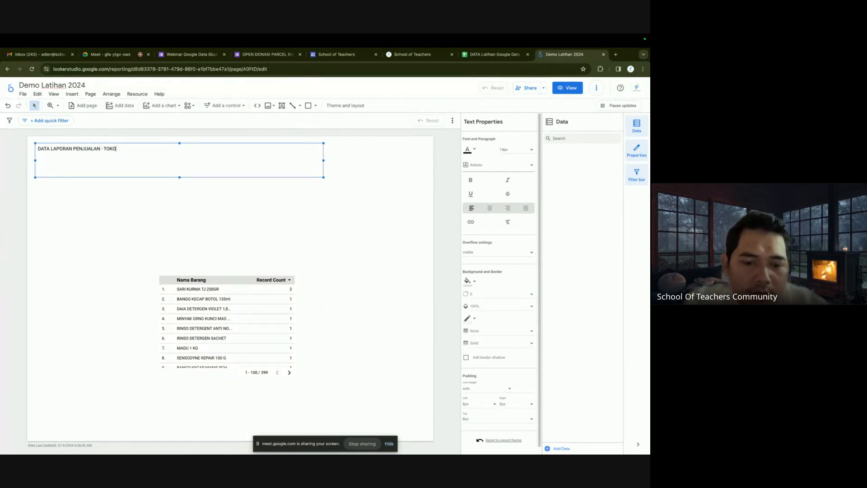
pyautogui.write(' DEMO 2')
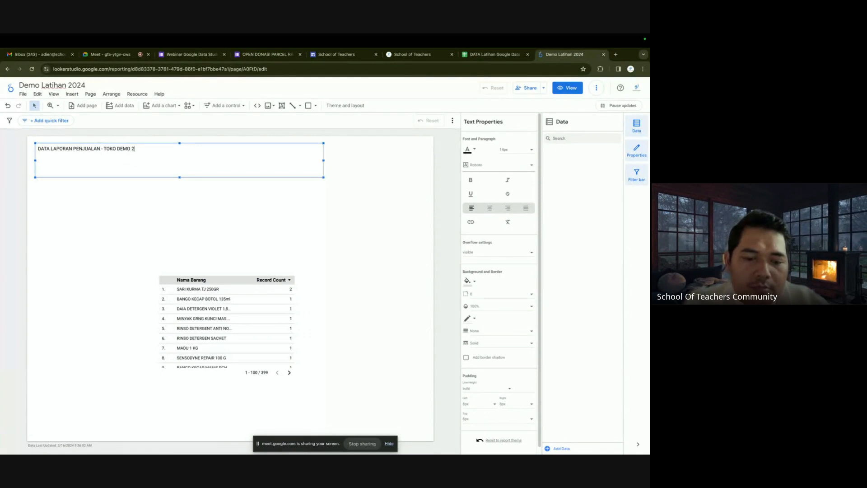
pyautogui.write('024')
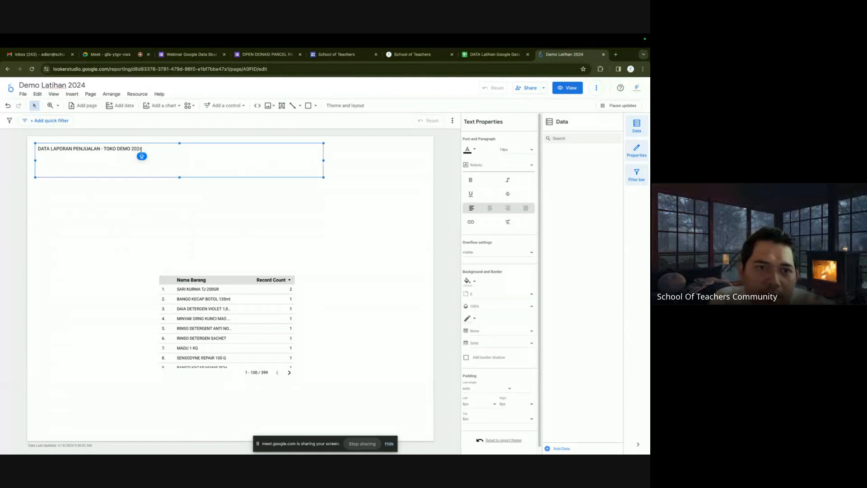
# Set the title text to 40px and widen its box to fit one line.
pyautogui.moveTo(141, 149); pyautogui.dragTo(35, 152)
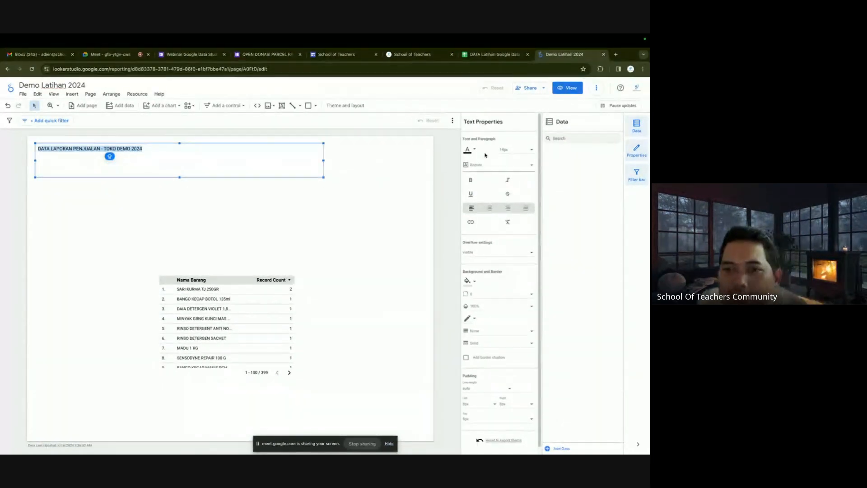
pyautogui.click(515, 151)
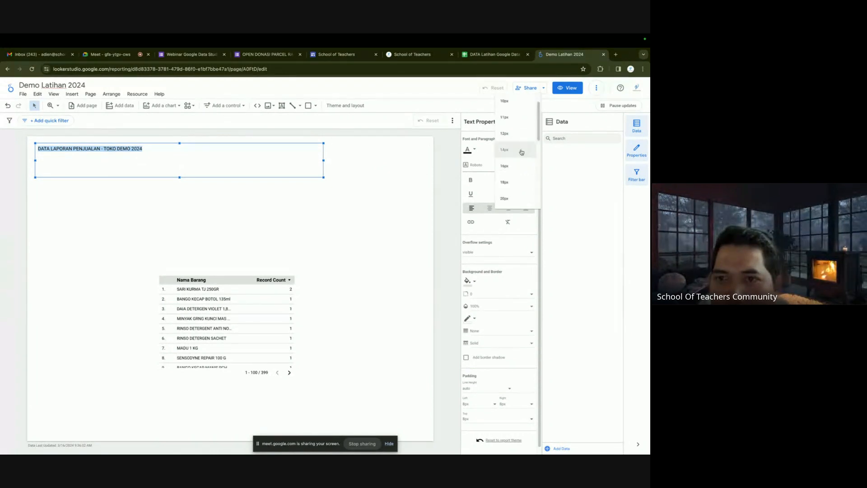
pyautogui.scroll(-3, 516, 172)
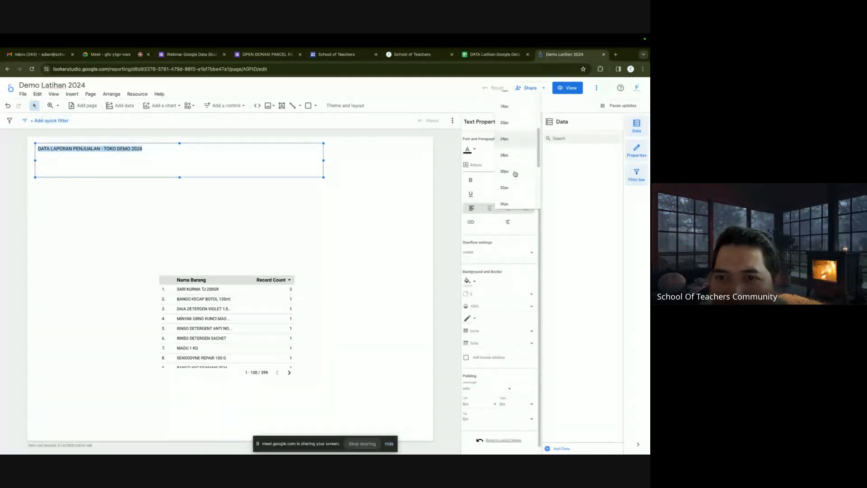
pyautogui.scroll(-2, 515, 174)
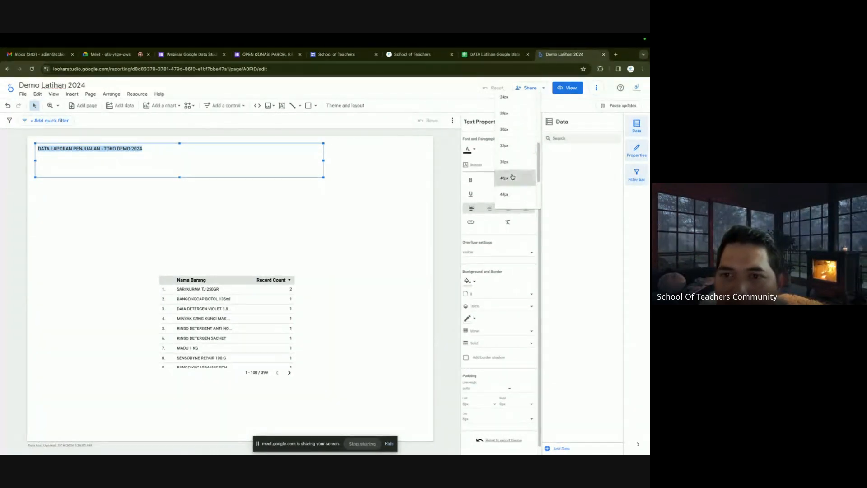
pyautogui.click(513, 177)
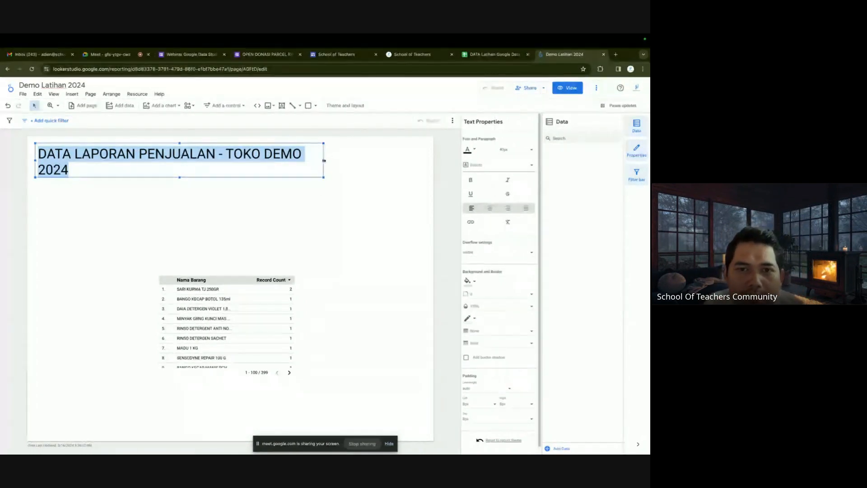
pyautogui.moveTo(325, 160); pyautogui.dragTo(346, 160)
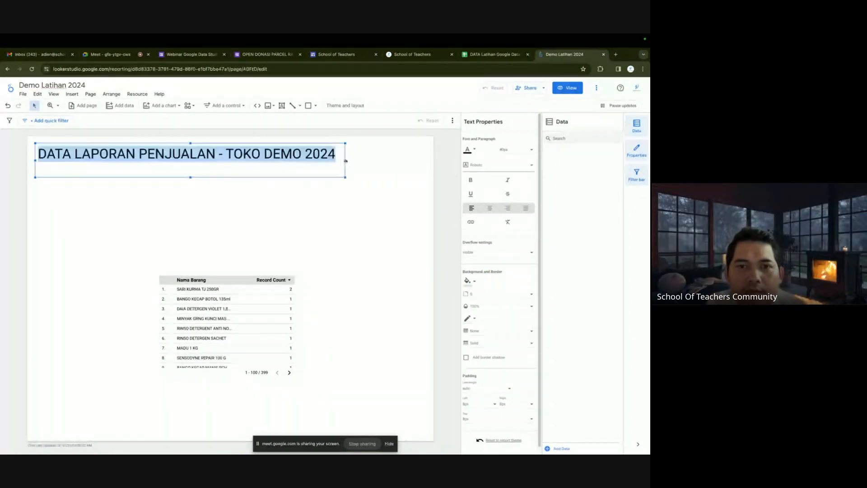
# Make the title blue, bold Quicksand, widening the box to keep it on one line.
pyautogui.click(471, 150)
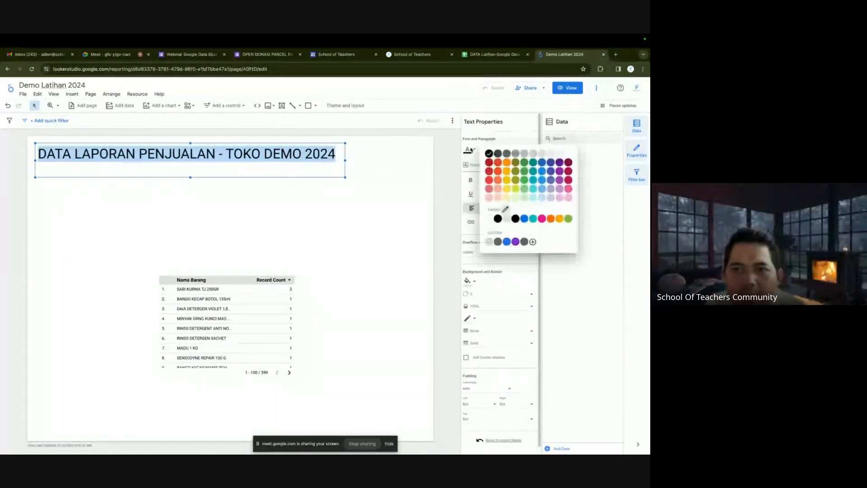
pyautogui.click(507, 172)
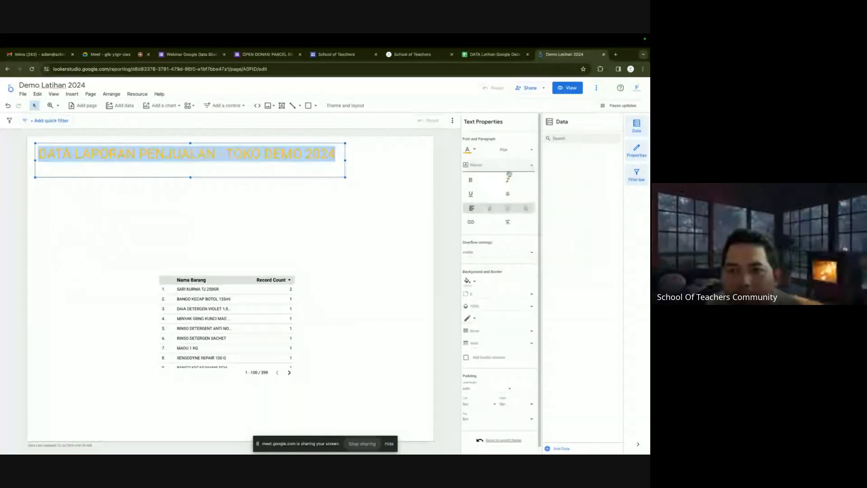
pyautogui.click(477, 150)
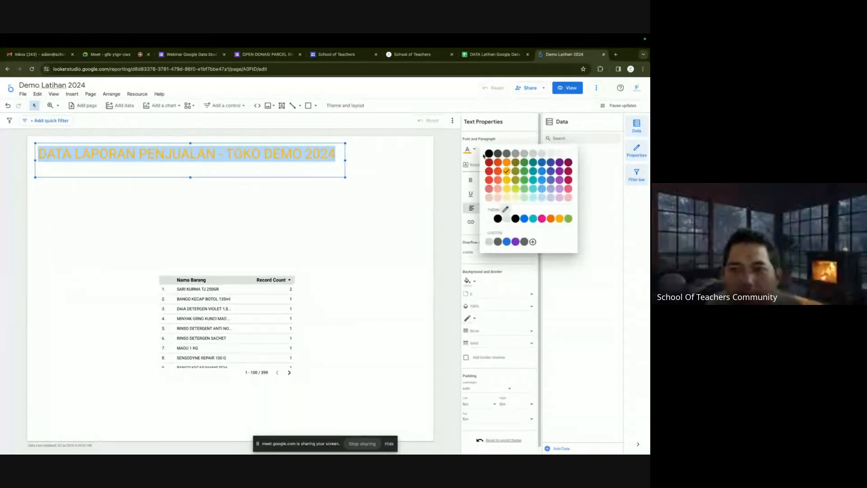
pyautogui.click(536, 171)
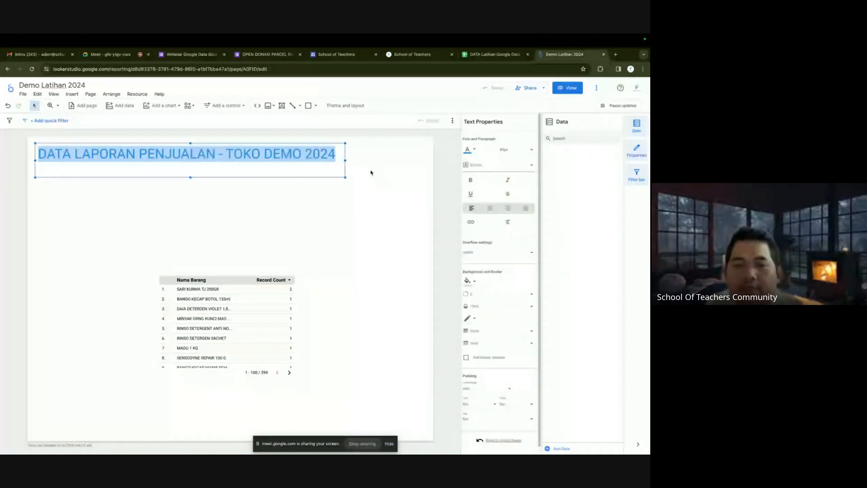
pyautogui.click(474, 166)
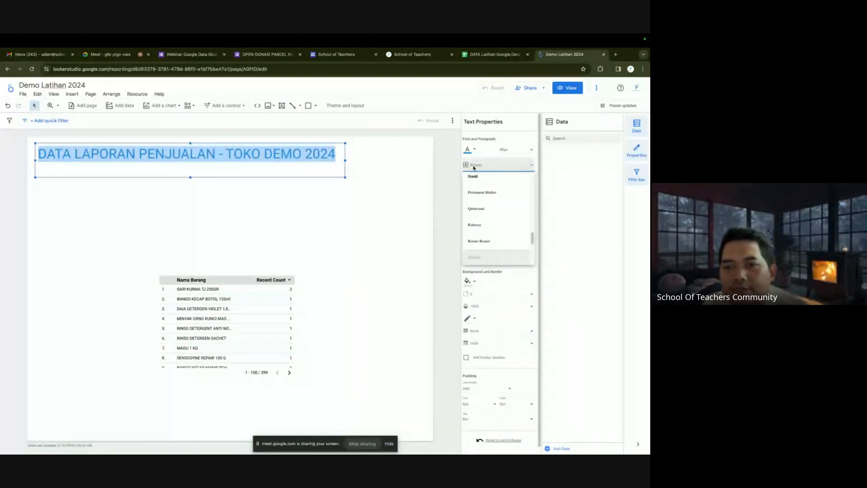
pyautogui.click(482, 209)
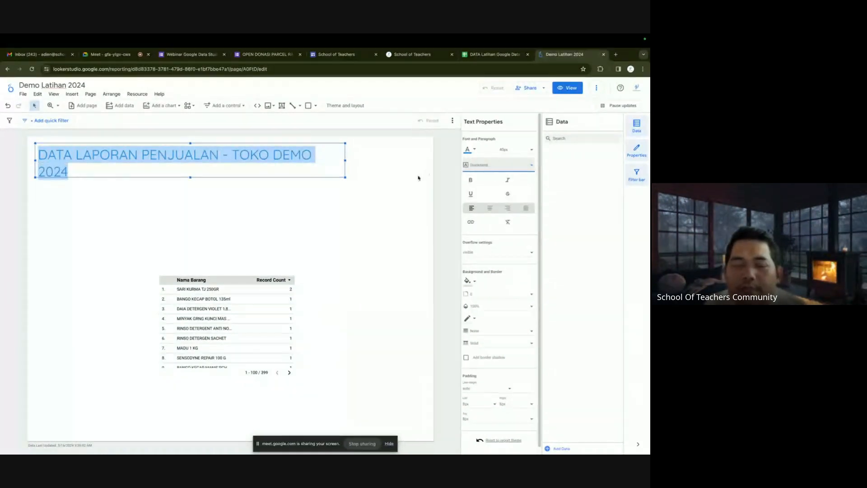
pyautogui.moveTo(346, 161)
pyautogui.mouseDown()
pyautogui.moveTo(369, 161)
pyautogui.moveTo(361, 161)
pyautogui.mouseUp()
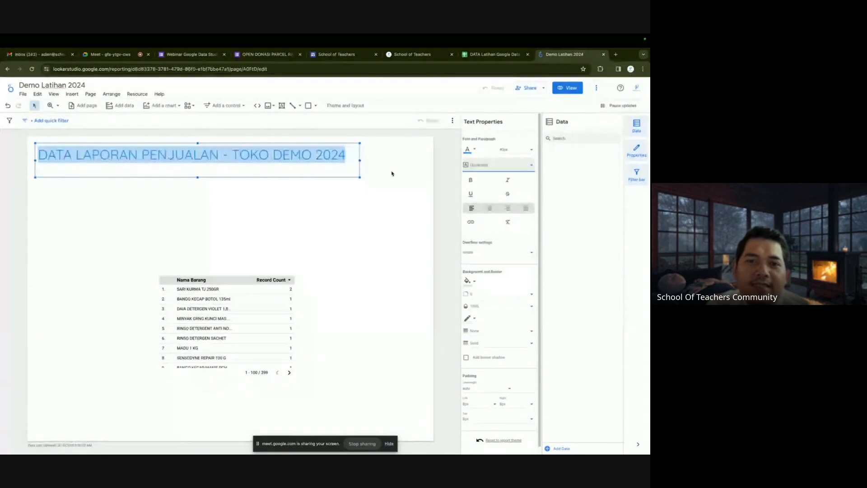
pyautogui.click(471, 180)
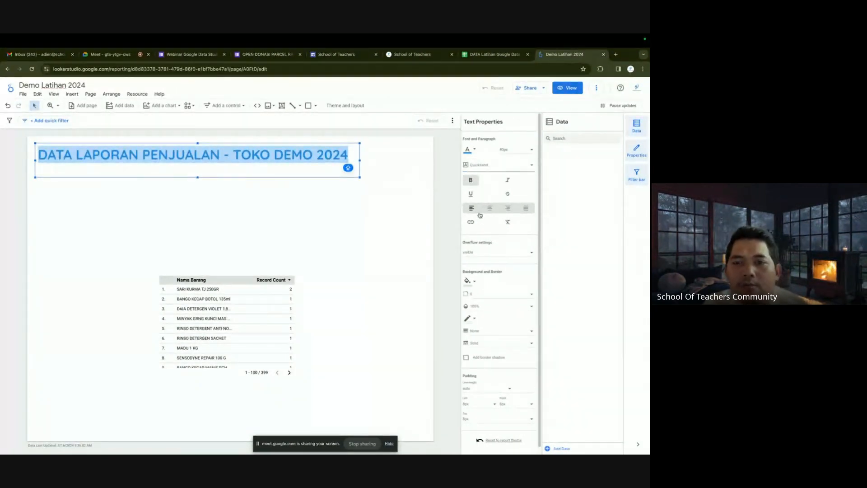
pyautogui.click(420, 193)
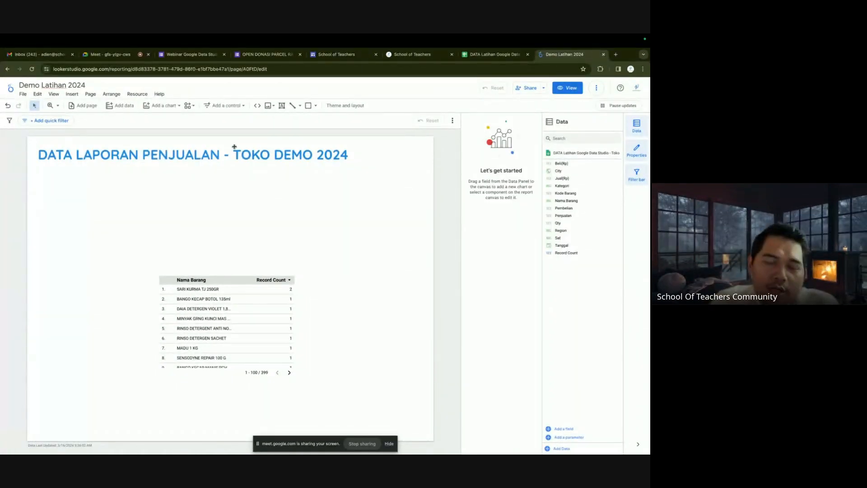
# Try drawing a straight line under the title, then delete the too-short attempt.
pyautogui.click(292, 106)
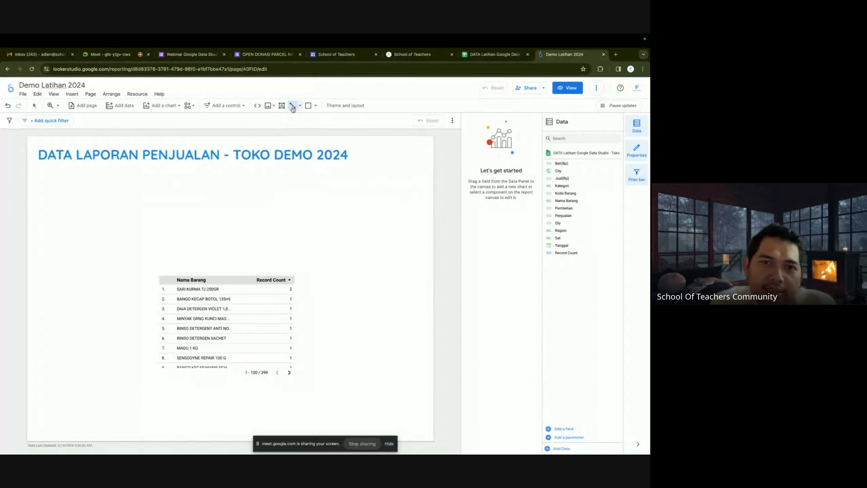
pyautogui.click(300, 107)
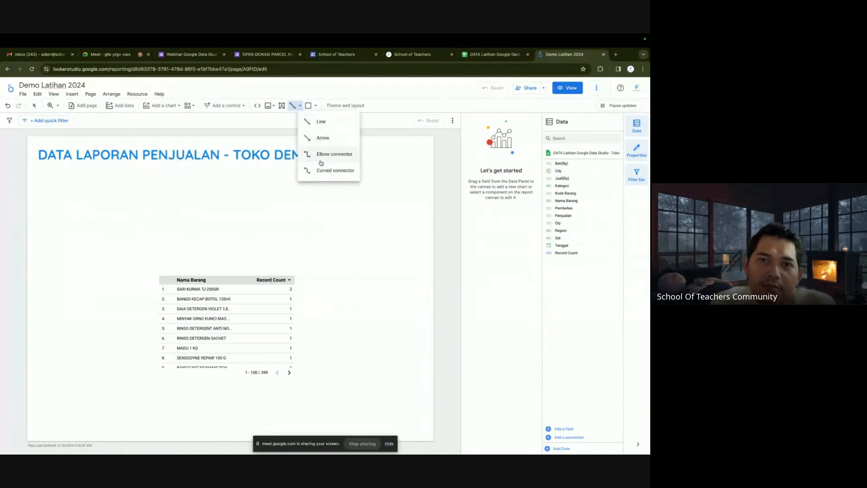
pyautogui.click(320, 121)
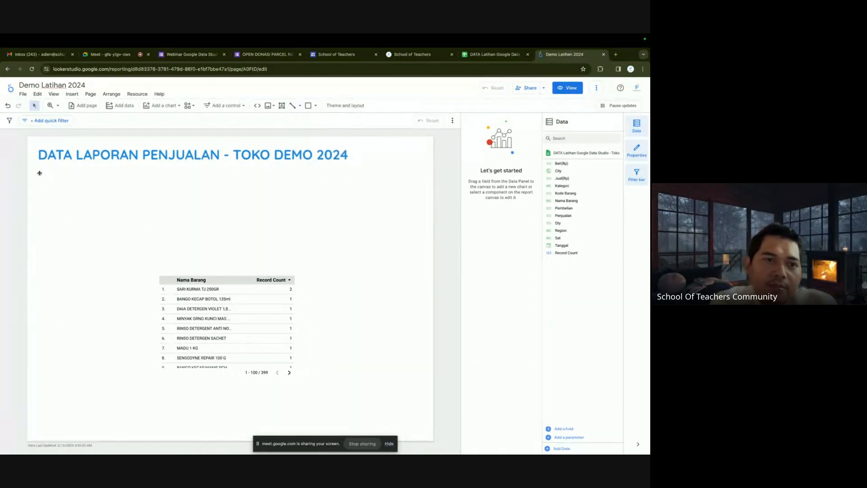
pyautogui.click(35, 169)
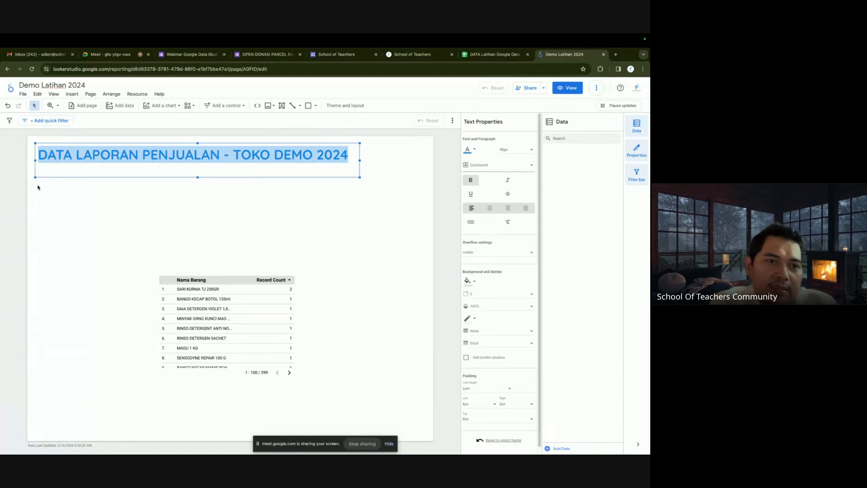
pyautogui.click(39, 186)
pyautogui.moveTo(39, 184); pyautogui.dragTo(164, 180)
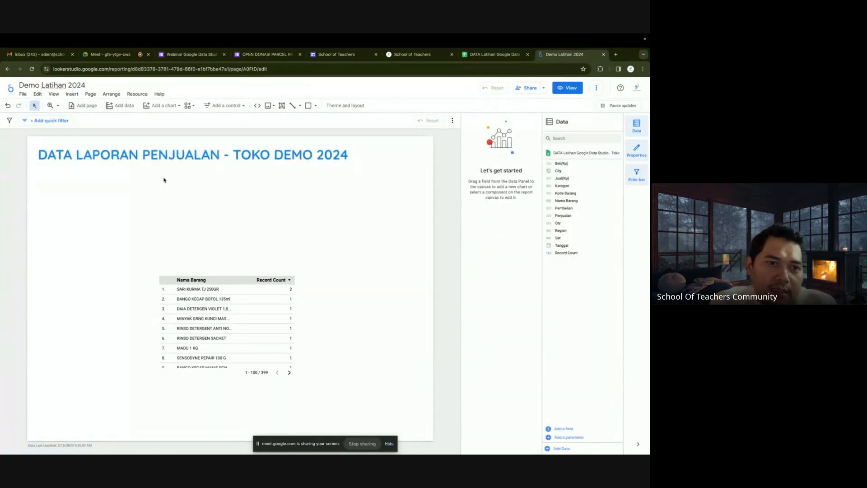
pyautogui.click(300, 105)
pyautogui.click(315, 122)
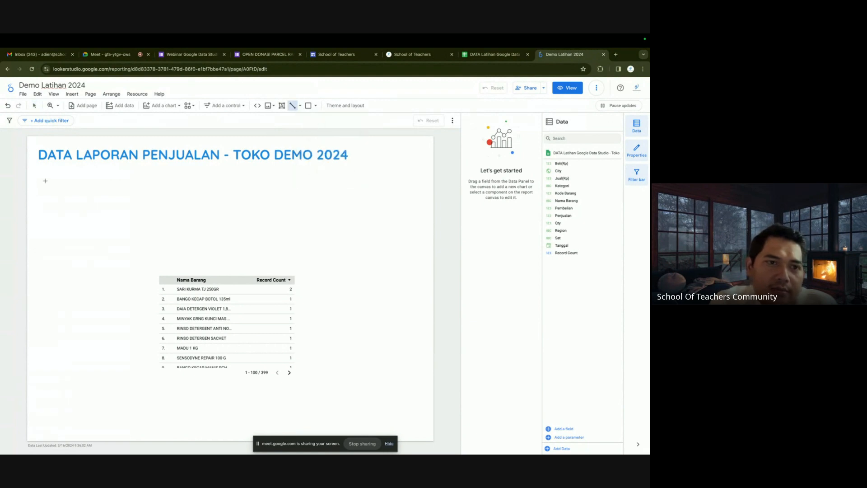
pyautogui.moveTo(44, 187)
pyautogui.mouseDown()
pyautogui.moveTo(213, 186)
pyautogui.moveTo(73, 184)
pyautogui.moveTo(138, 182)
pyautogui.moveTo(76, 179)
pyautogui.moveTo(87, 181)
pyautogui.mouseUp()
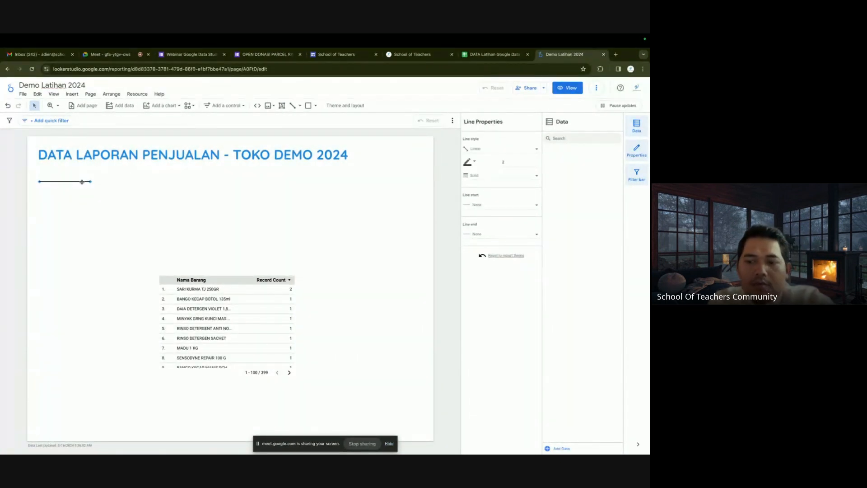
pyautogui.press('Delete')
# Draw a straight divider line across the page width under the title.
pyautogui.click(300, 105)
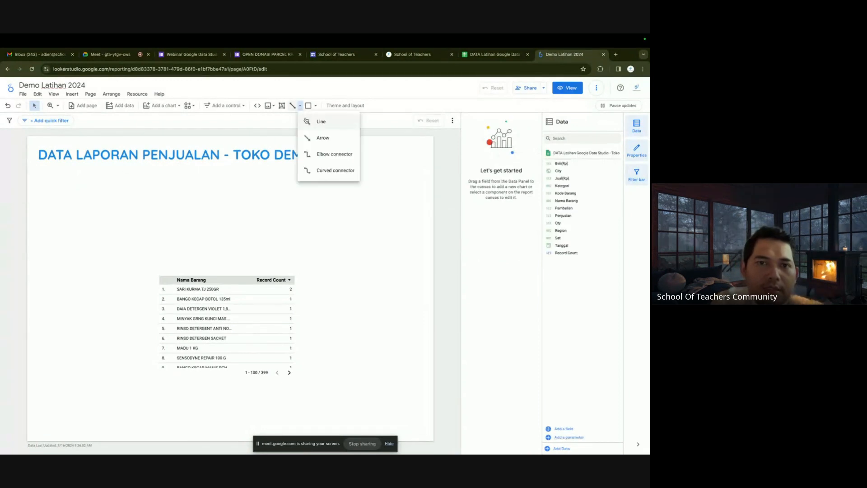
pyautogui.click(307, 121)
pyautogui.moveTo(45, 187)
pyautogui.mouseDown()
pyautogui.moveTo(334, 202)
pyautogui.moveTo(418, 176)
pyautogui.mouseUp()
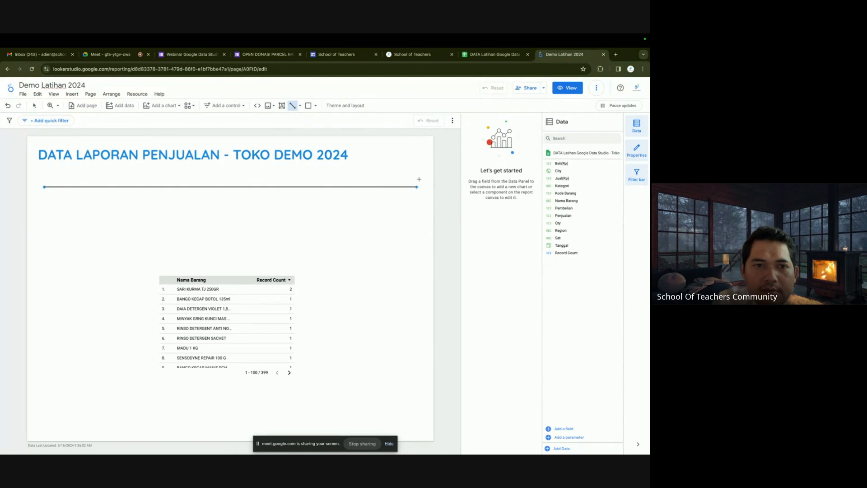
# Shrink the title box to fit its text and move the divider up just beneath it.
pyautogui.click(118, 164)
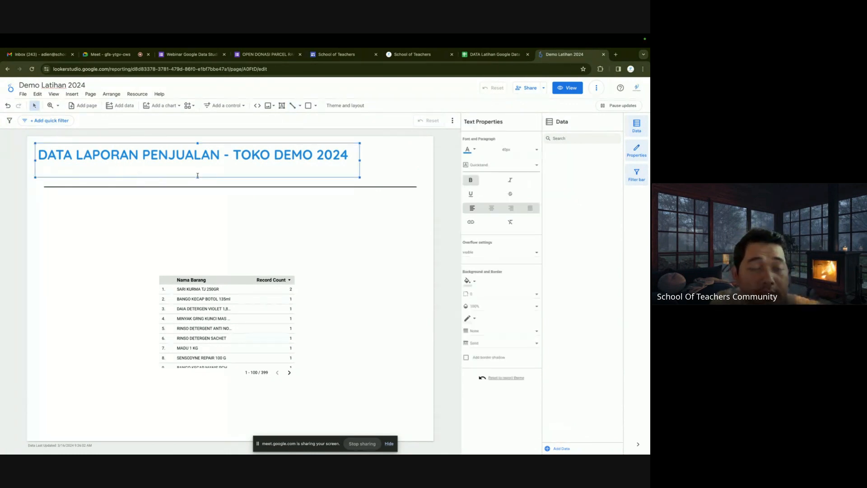
pyautogui.moveTo(198, 175); pyautogui.dragTo(200, 165)
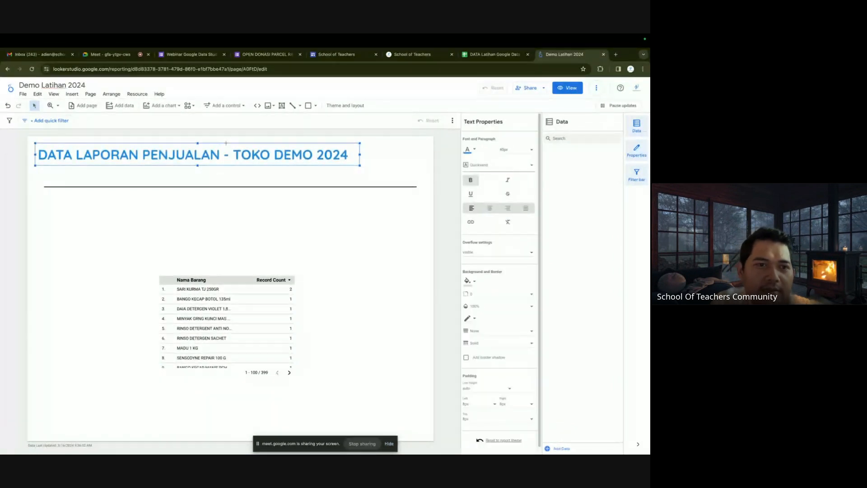
pyautogui.moveTo(215, 185); pyautogui.dragTo(209, 169)
pyautogui.click(219, 190)
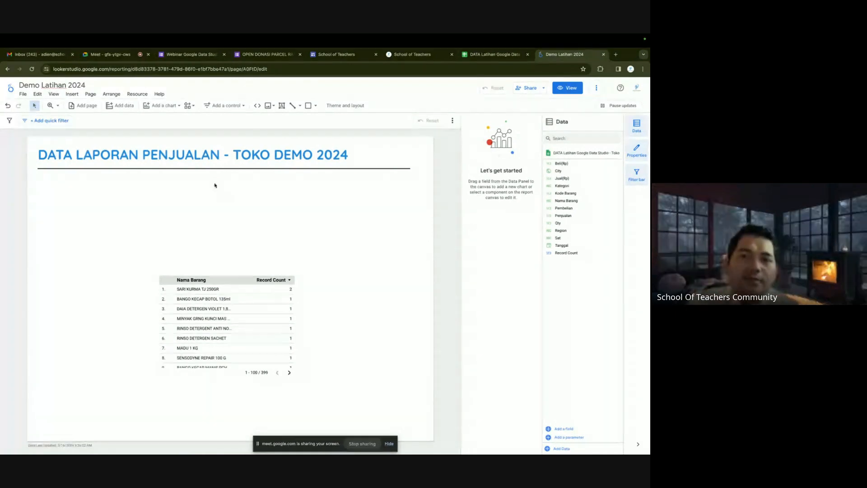
# Preview the Constellation, Groovy, Insight, Ocean, Harvest and Eucalyptus report themes.
pyautogui.click(353, 106)
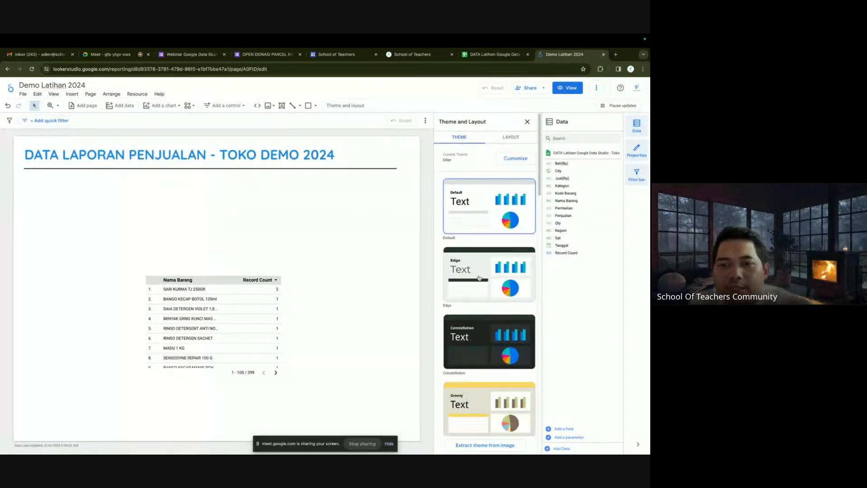
pyautogui.click(476, 334)
pyautogui.scroll(-1, 471, 358)
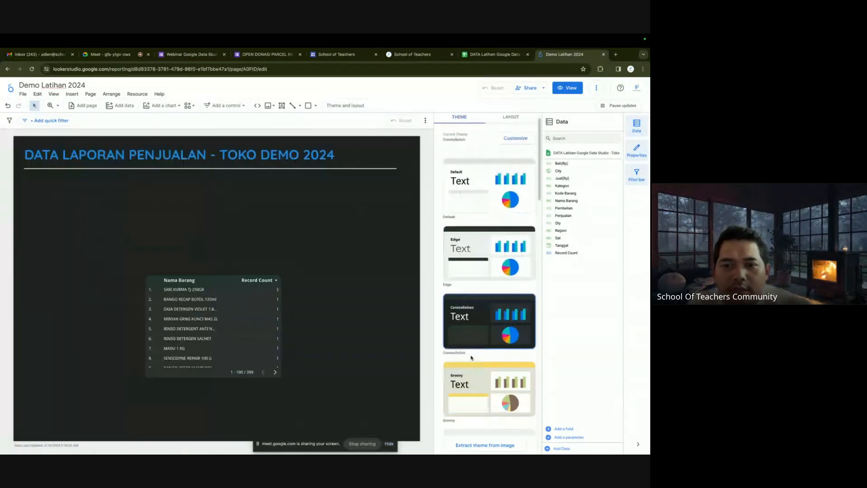
pyautogui.click(475, 375)
pyautogui.scroll(-3, 473, 382)
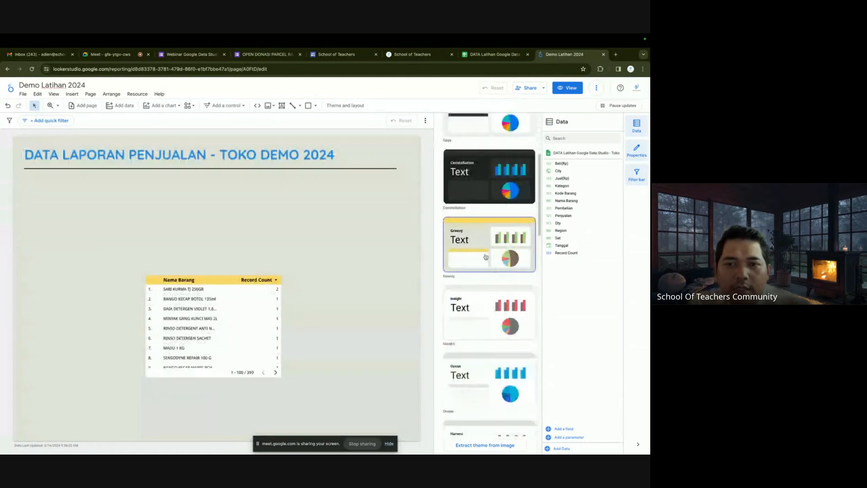
pyautogui.click(483, 316)
pyautogui.click(482, 378)
pyautogui.scroll(-3, 482, 370)
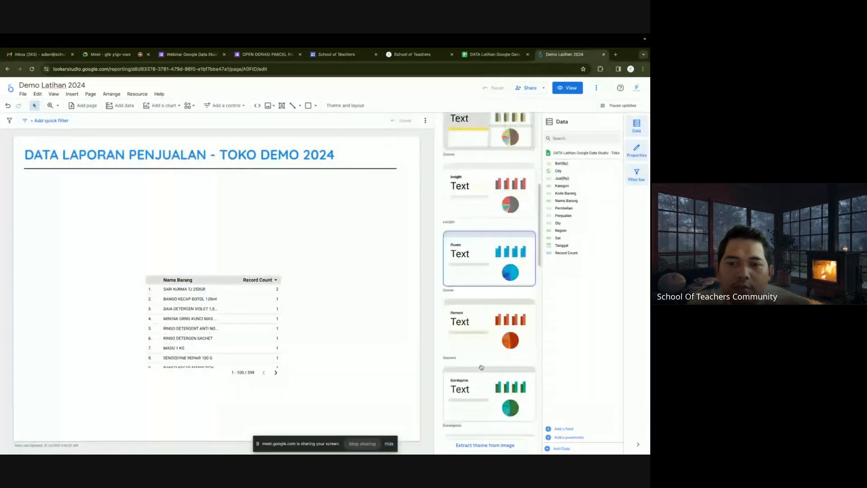
pyautogui.click(482, 346)
pyautogui.click(481, 380)
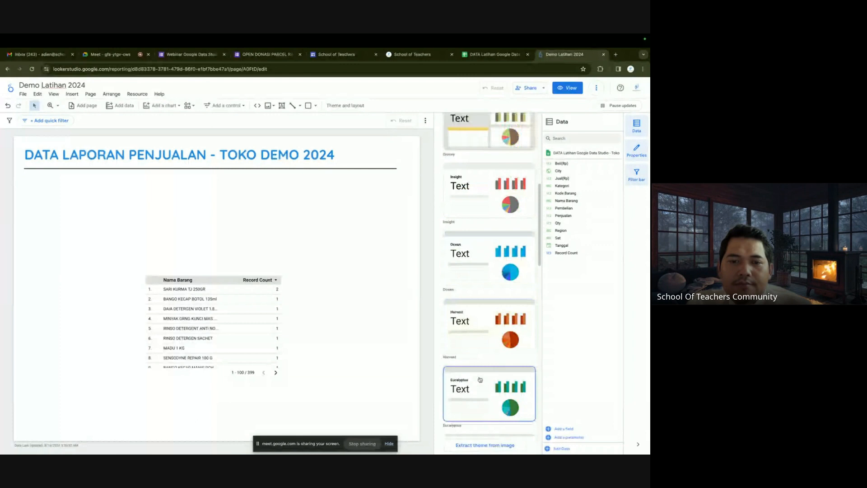
# Apply the dark Constellation theme to the report.
pyautogui.scroll(5, 478, 336)
pyautogui.click(476, 339)
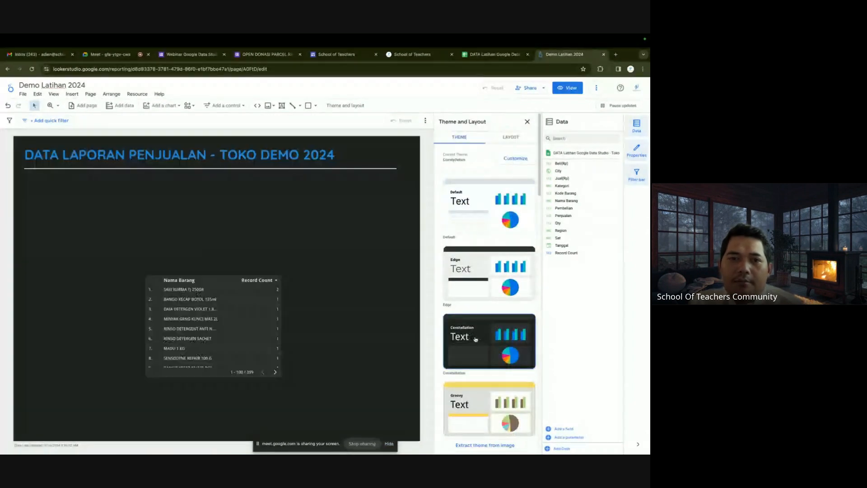
pyautogui.click(331, 243)
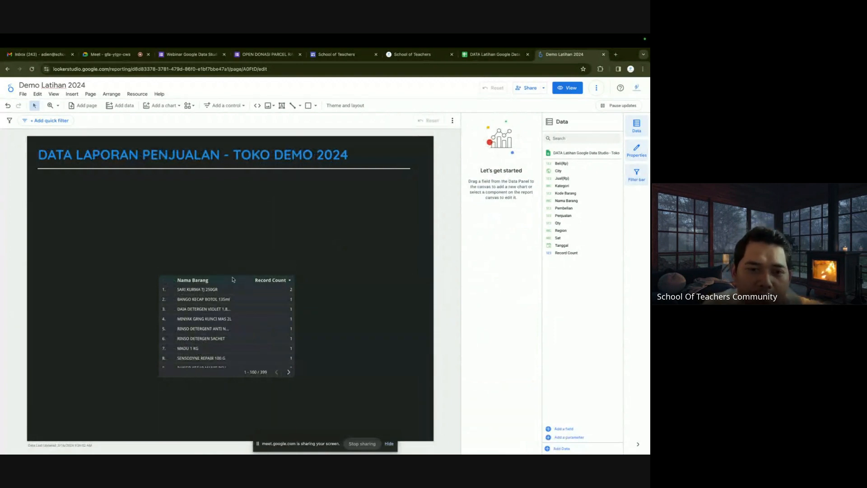
# Delete the Nama Barang table, then glance at the sales spreadsheet and come back.
pyautogui.moveTo(233, 279); pyautogui.dragTo(164, 234)
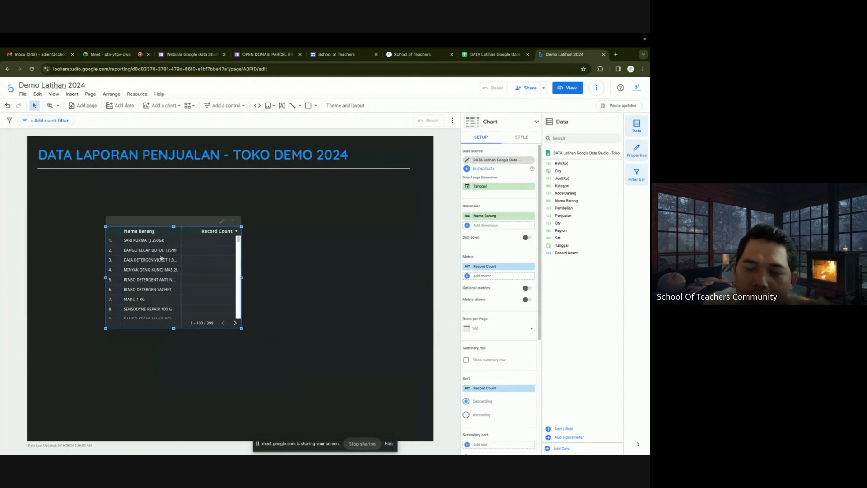
pyautogui.press('Delete')
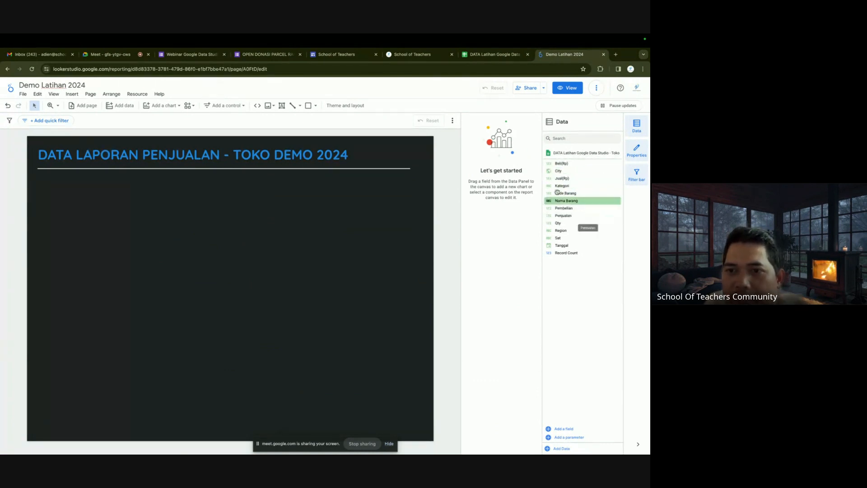
pyautogui.click(501, 58)
pyautogui.click(561, 59)
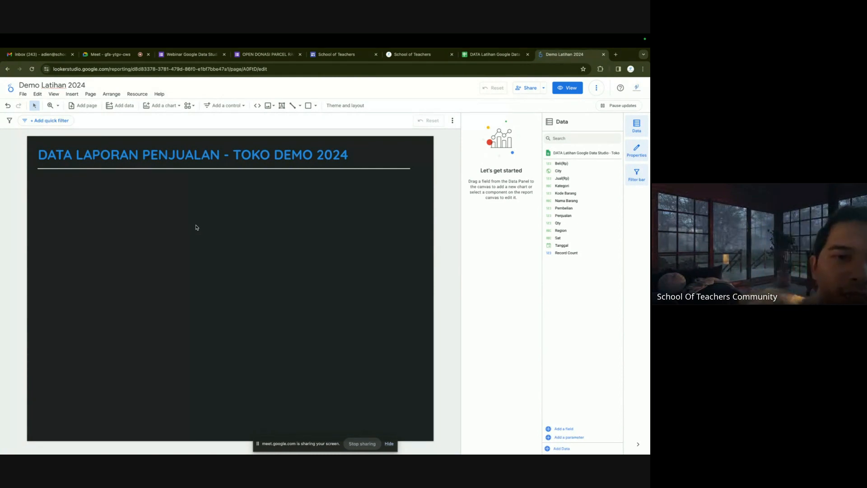
# Insert a scorecard just below the title on the left of the page.
pyautogui.click(177, 106)
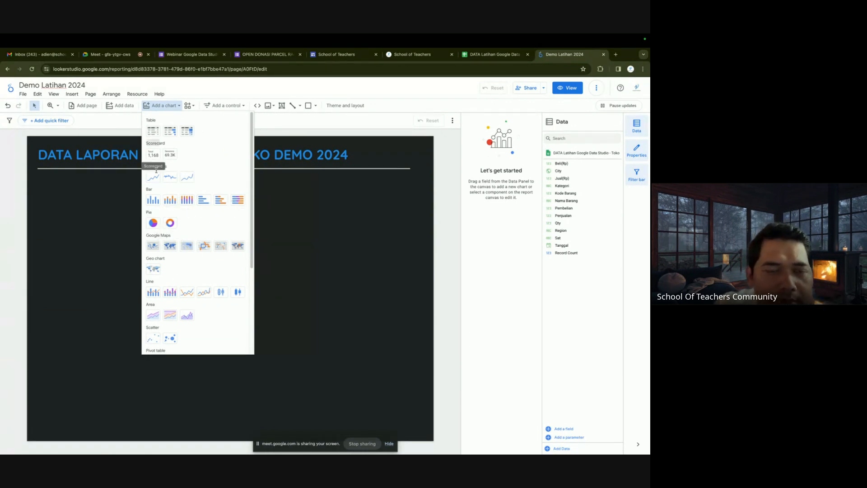
pyautogui.click(153, 156)
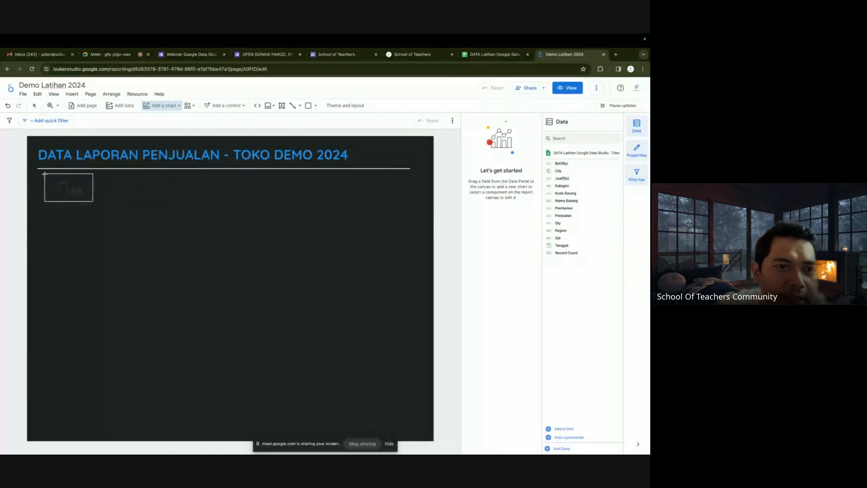
pyautogui.click(44, 174)
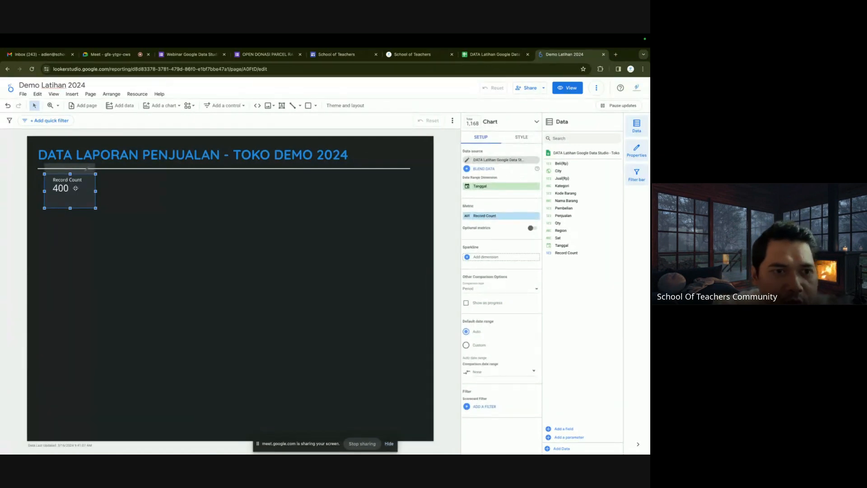
pyautogui.click(494, 55)
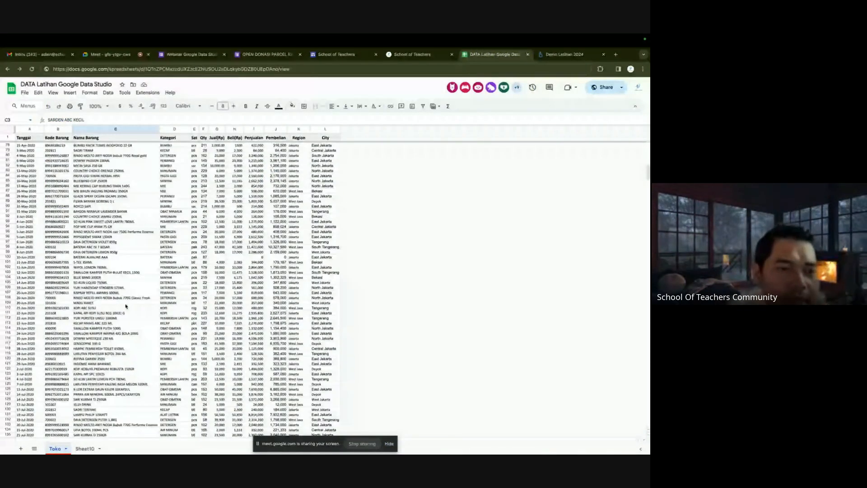
pyautogui.scroll(-20, 126, 306)
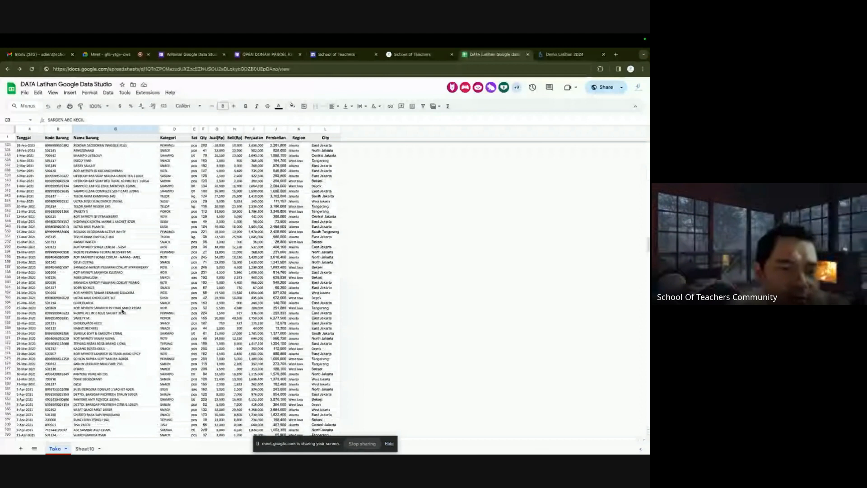
pyautogui.scroll(-5, 122, 311)
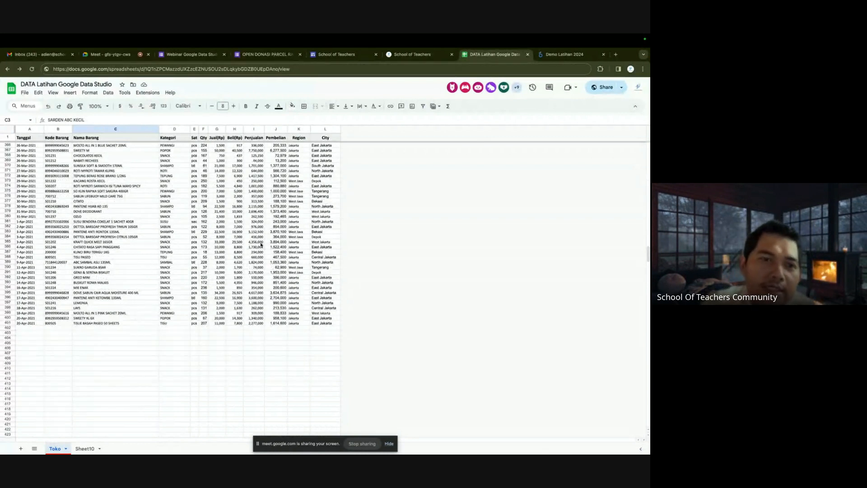
pyautogui.click(421, 55)
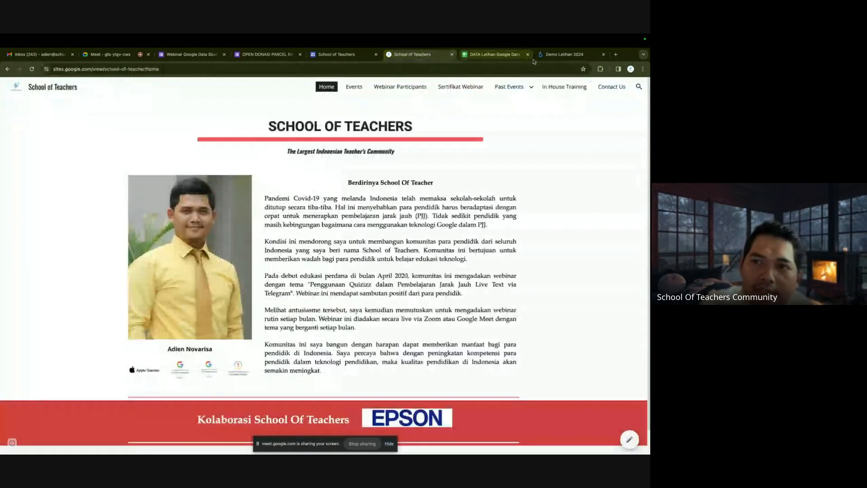
pyautogui.click(564, 55)
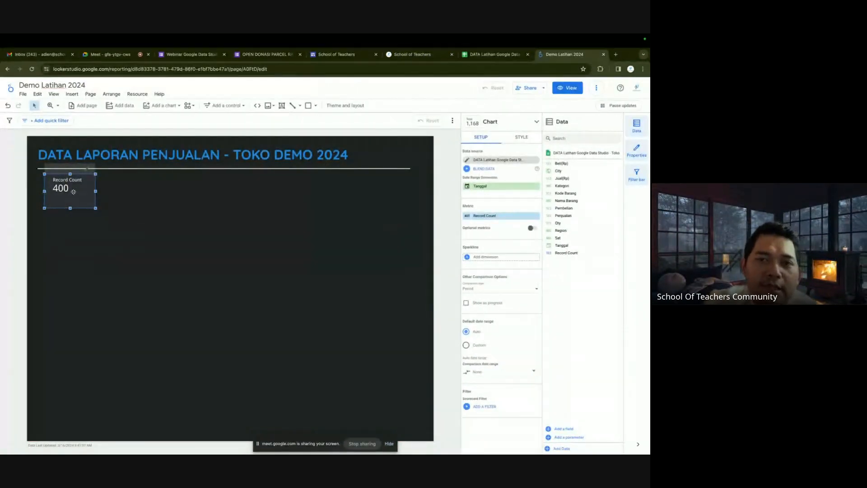
# Make the Record Count scorecard's label text yellow.
pyautogui.click(140, 203)
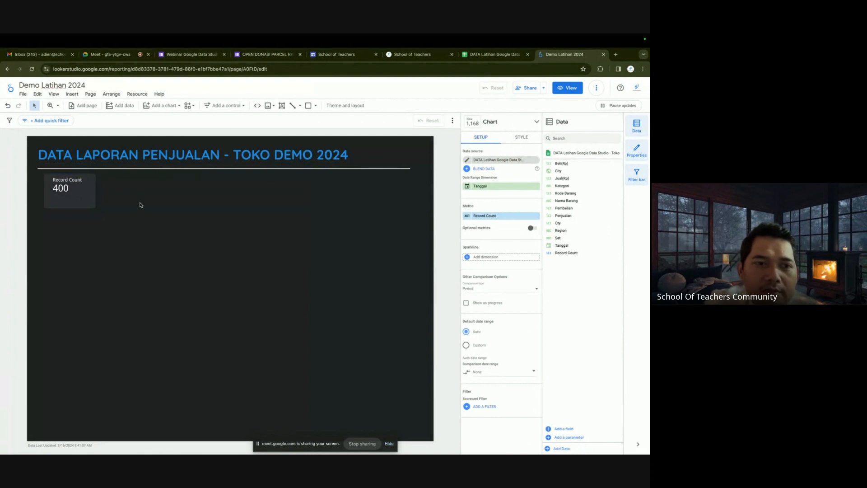
pyautogui.click(80, 193)
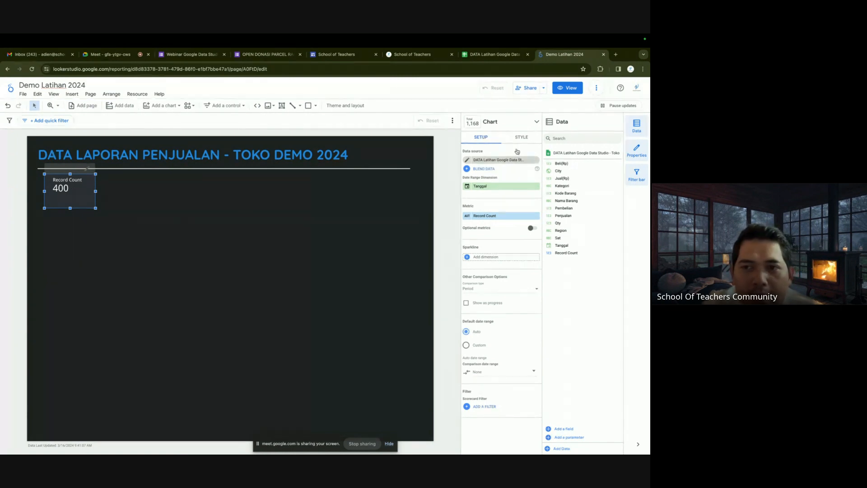
pyautogui.click(522, 137)
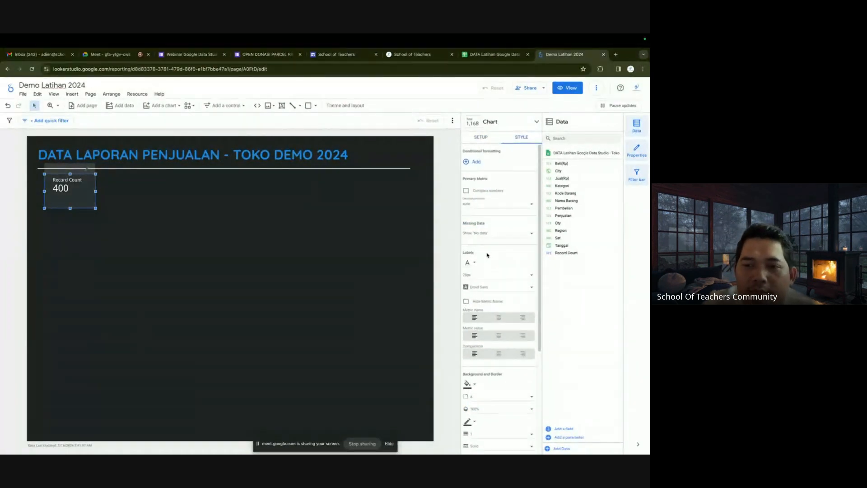
pyautogui.scroll(-1, 492, 239)
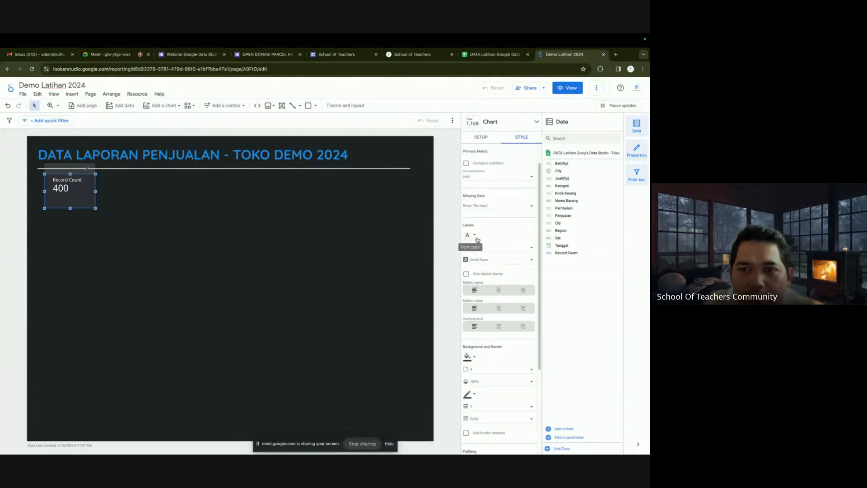
pyautogui.click(475, 236)
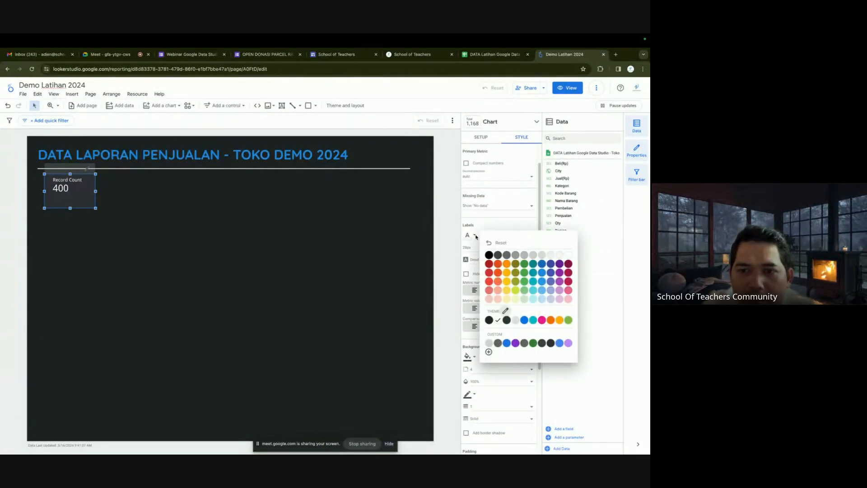
pyautogui.click(507, 273)
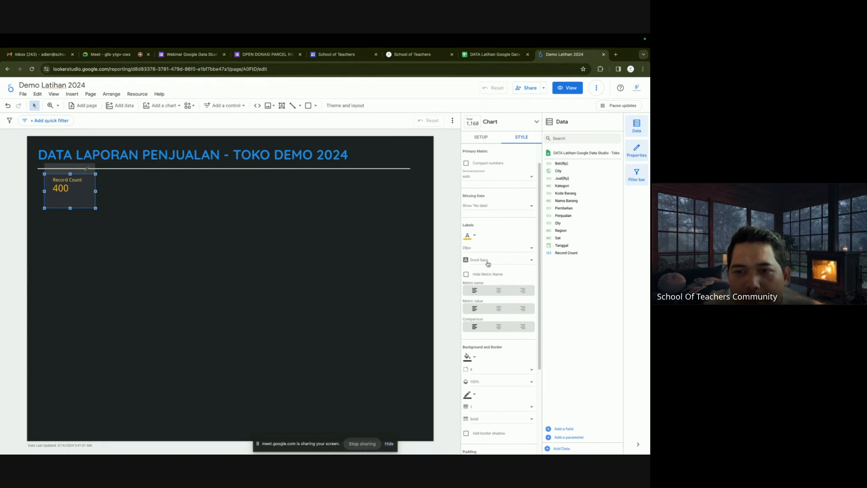
# Set the scorecard labels font to Montserrat and centre the metric name and value.
pyautogui.click(488, 265)
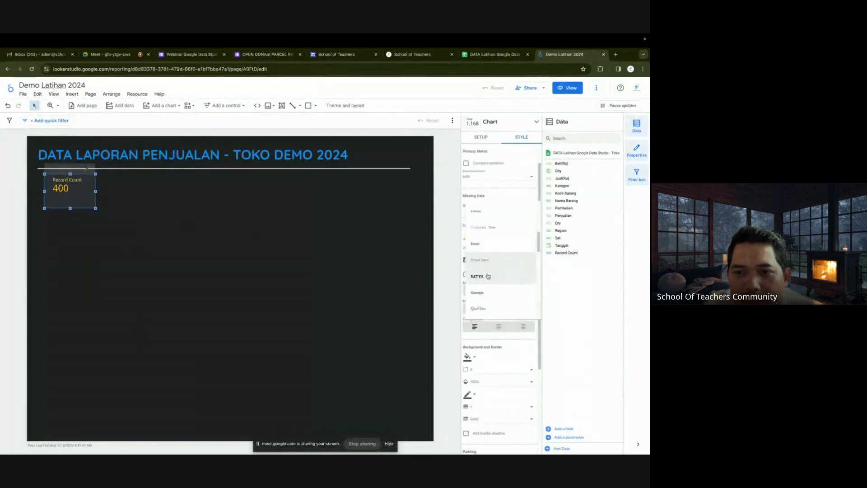
pyautogui.scroll(-3, 487, 289)
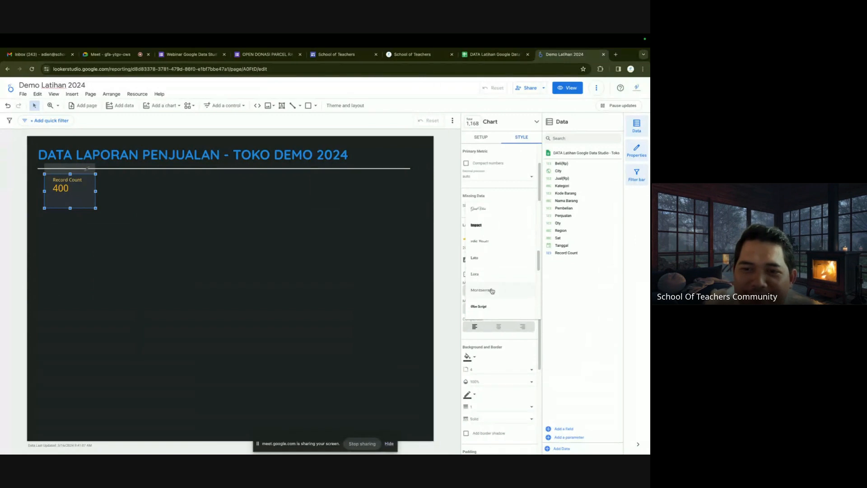
pyautogui.click(487, 292)
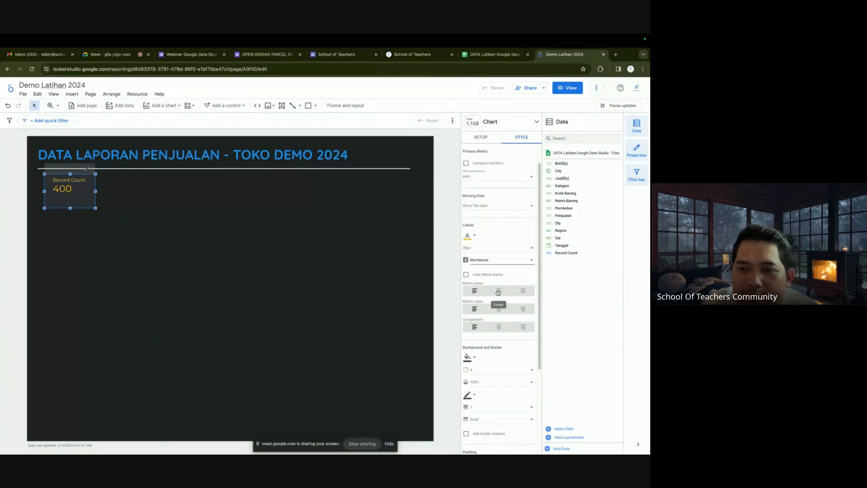
pyautogui.click(499, 292)
pyautogui.click(499, 309)
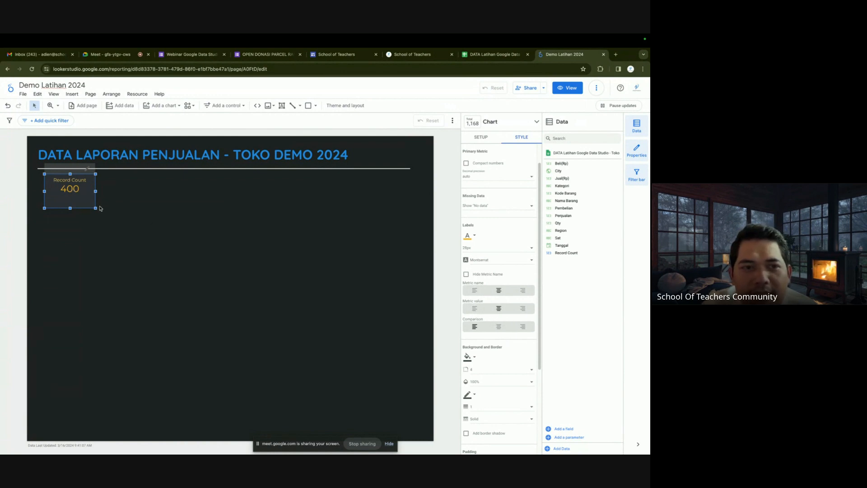
pyautogui.click(188, 207)
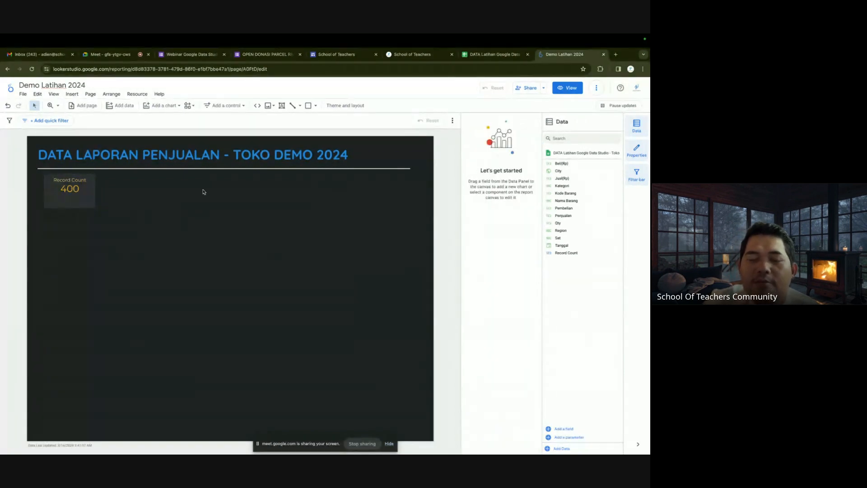
# Nudge the Record Count scorecard slightly lower and make it shorter.
pyautogui.moveTo(60, 196); pyautogui.dragTo(58, 200)
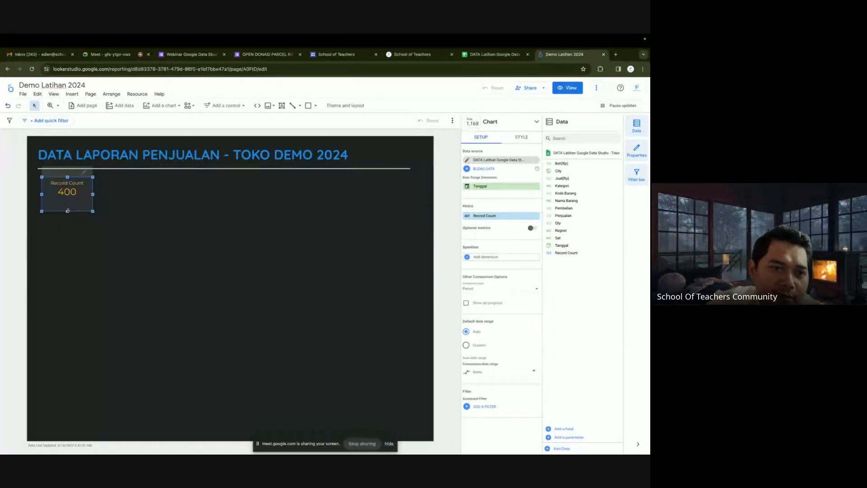
pyautogui.moveTo(67, 211); pyautogui.dragTo(68, 202)
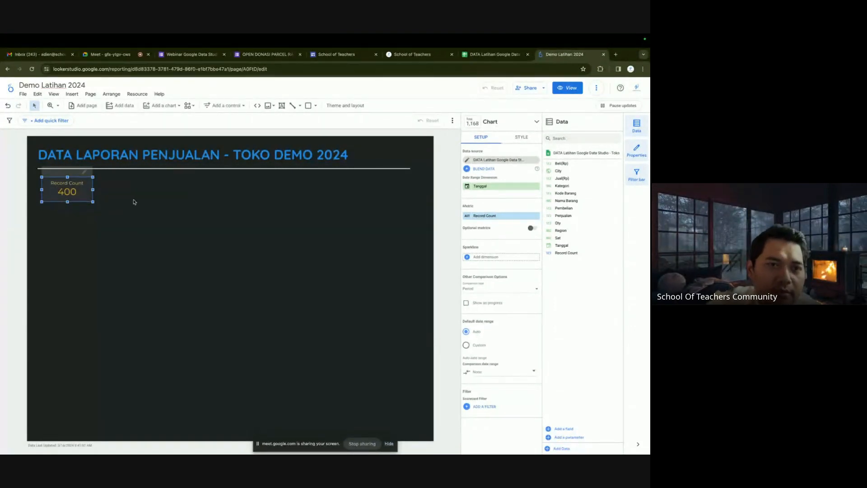
pyautogui.click(133, 202)
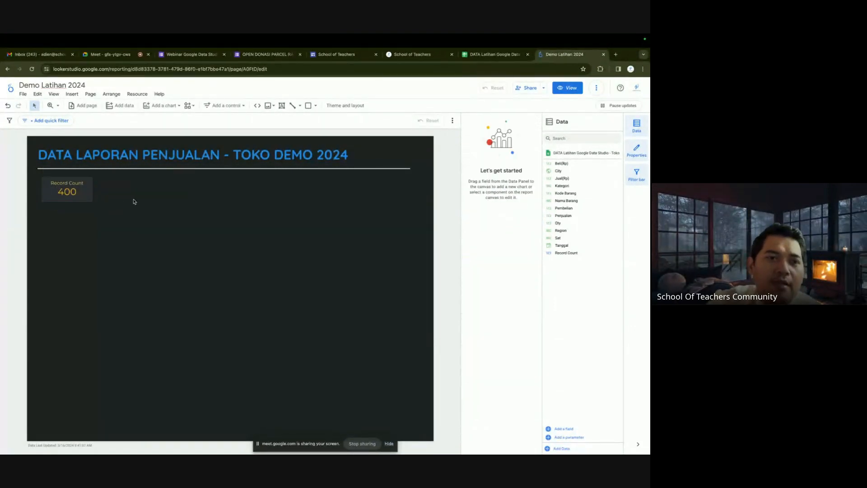
pyautogui.click(75, 184)
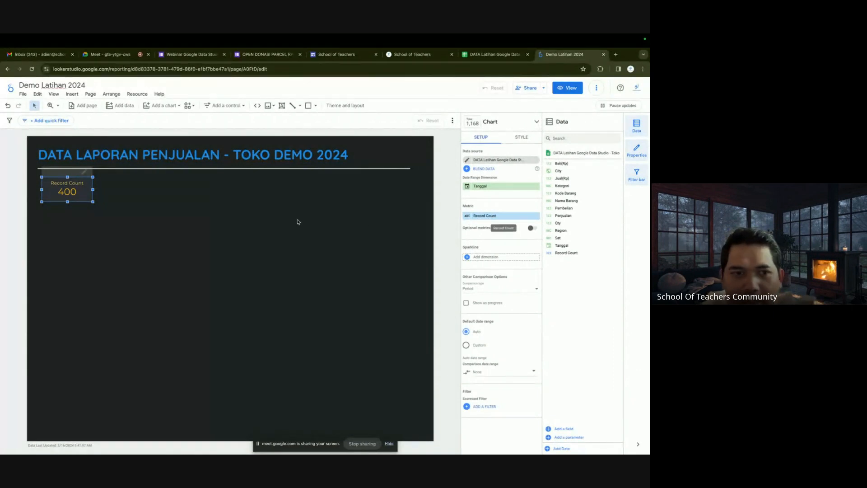
# Rename the scorecard's Record Count metric to ITEMS.
pyautogui.click(467, 219)
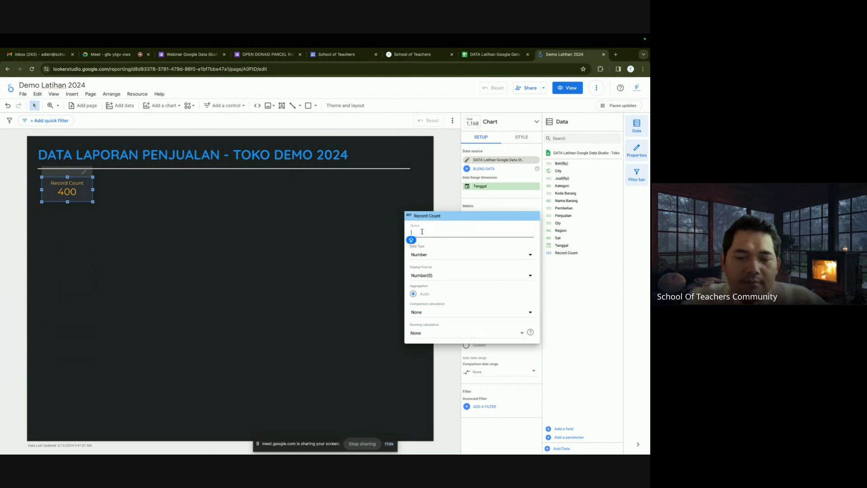
pyautogui.write('IT')
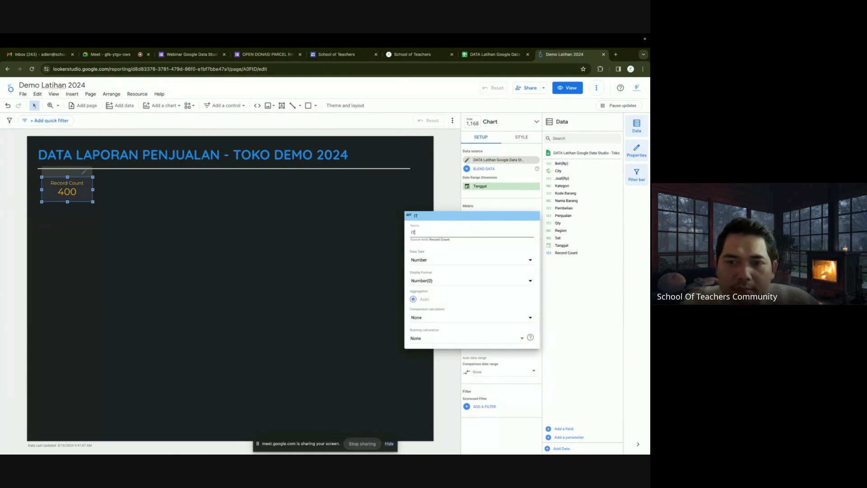
pyautogui.write('EMS')
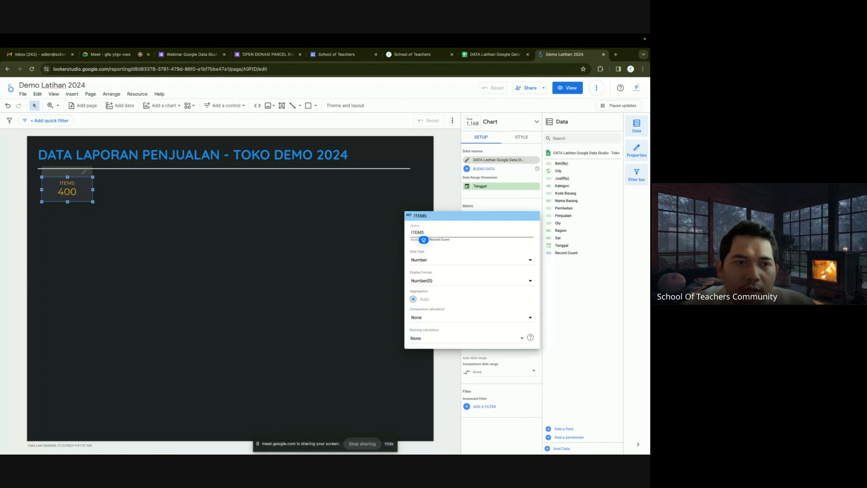
pyautogui.click(356, 264)
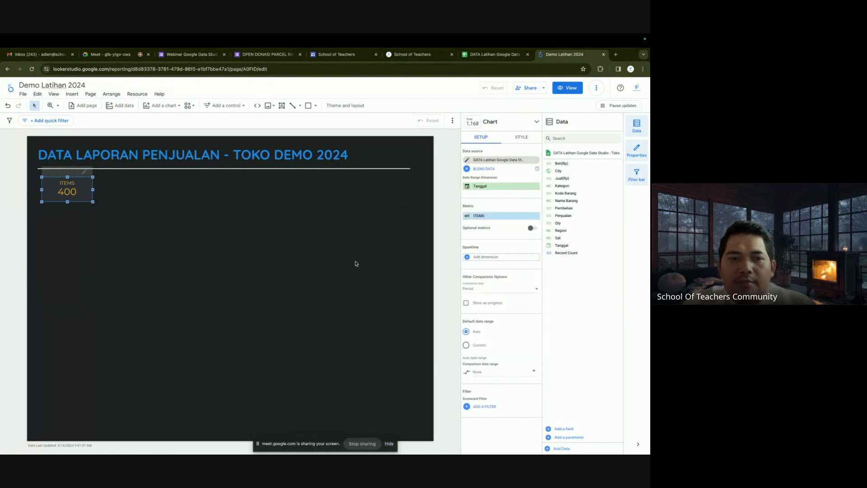
pyautogui.click(255, 240)
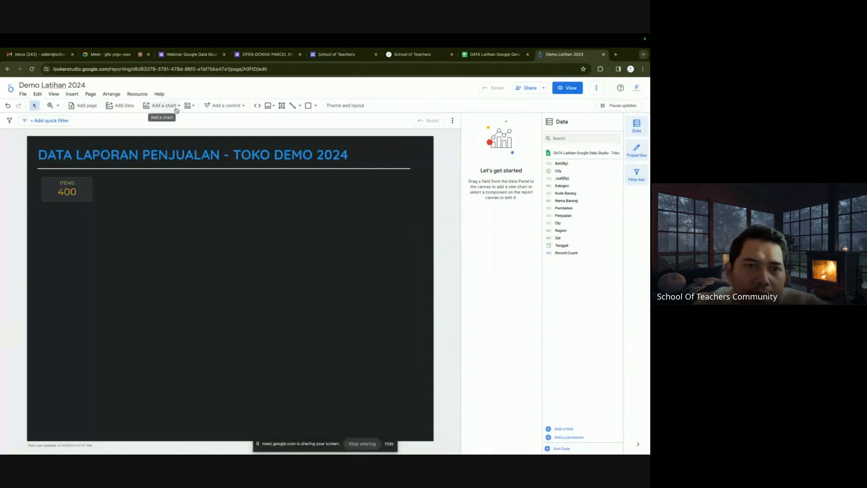
pyautogui.click(177, 108)
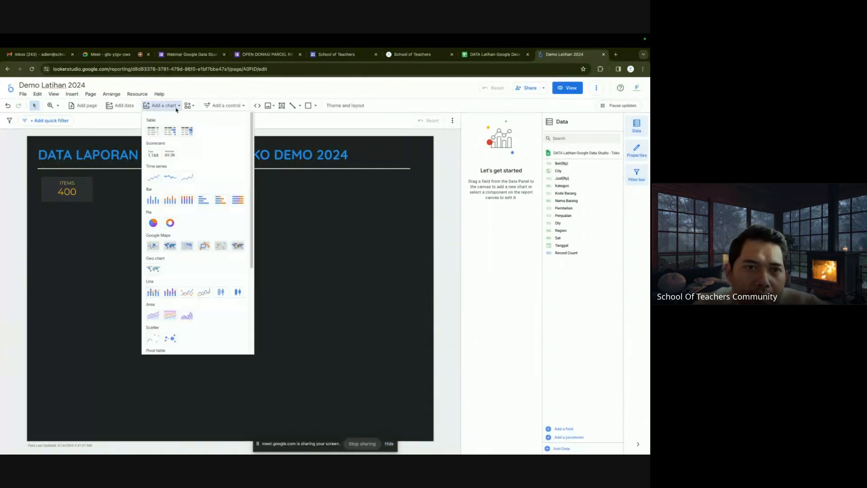
# Place a widened second scorecard right of ITEMS showing the Pembelian metric.
pyautogui.click(153, 153)
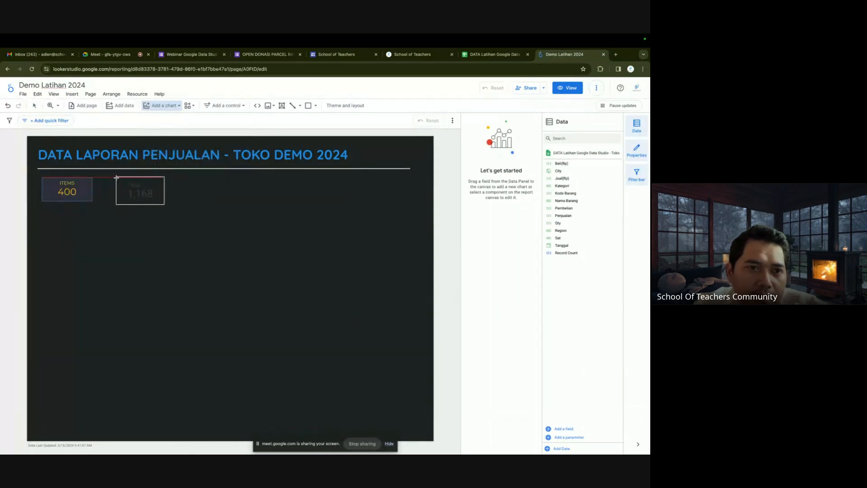
pyautogui.click(116, 178)
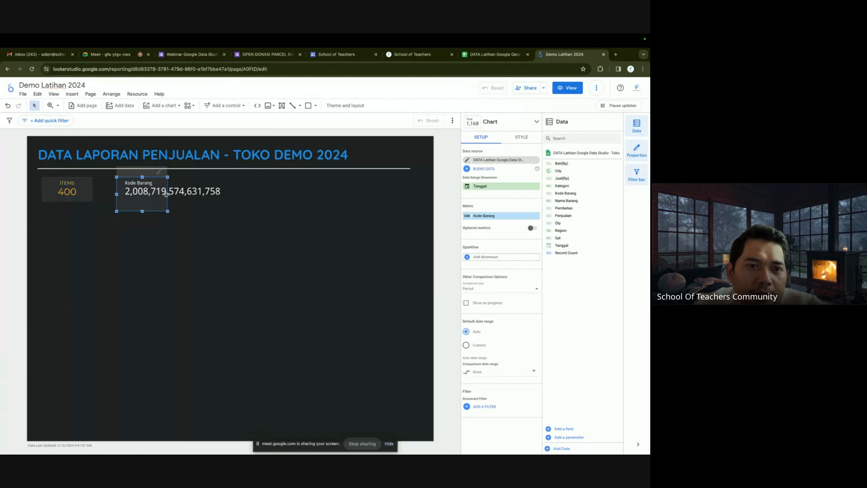
pyautogui.moveTo(168, 194); pyautogui.dragTo(222, 194)
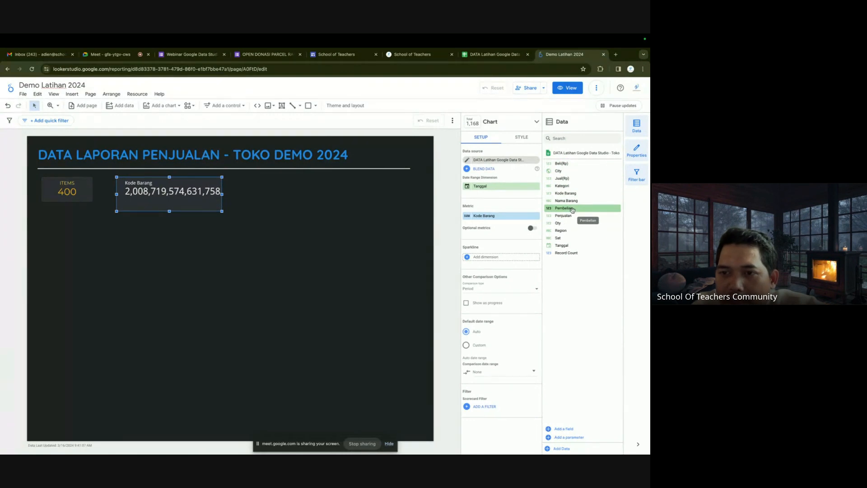
pyautogui.moveTo(572, 209); pyautogui.dragTo(499, 218)
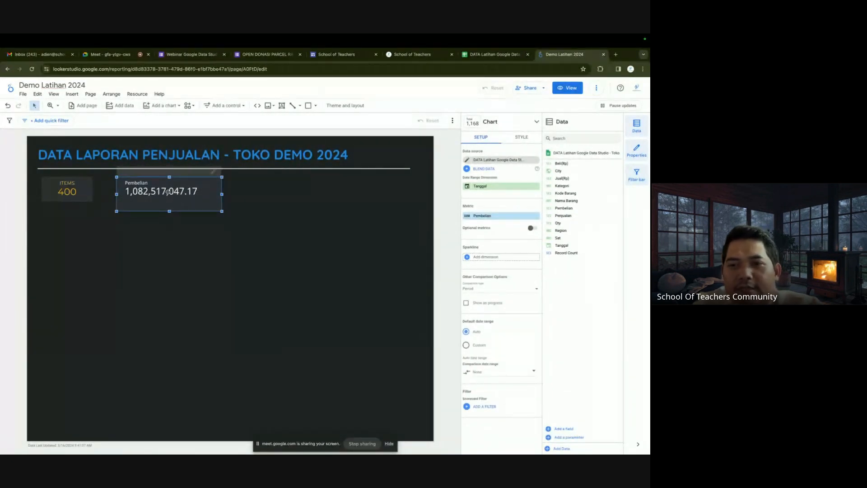
# Reselect the Pembelian scorecard and dismiss its context menu without choosing anything.
pyautogui.click(294, 203)
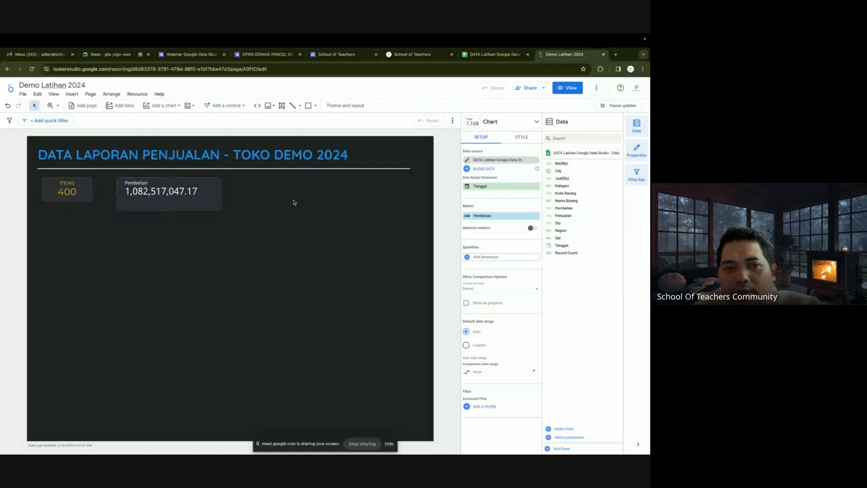
pyautogui.click(178, 187)
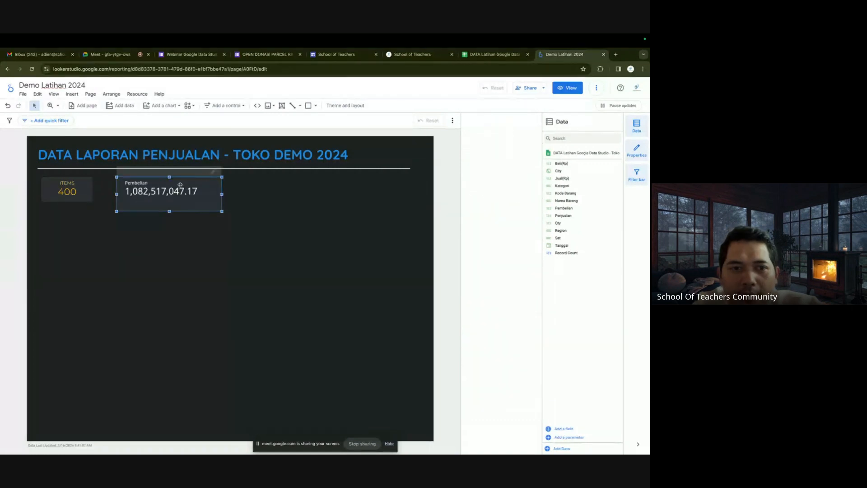
pyautogui.rightClick(180, 185)
pyautogui.moveTo(196, 270)
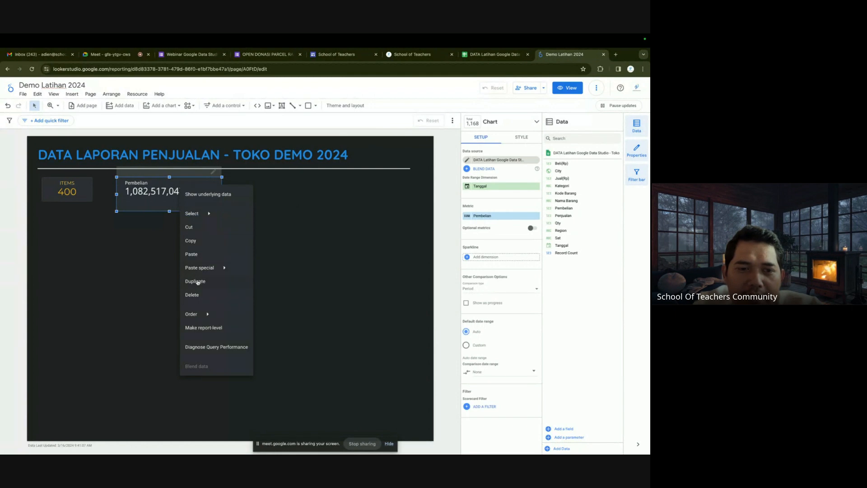
pyautogui.click(274, 226)
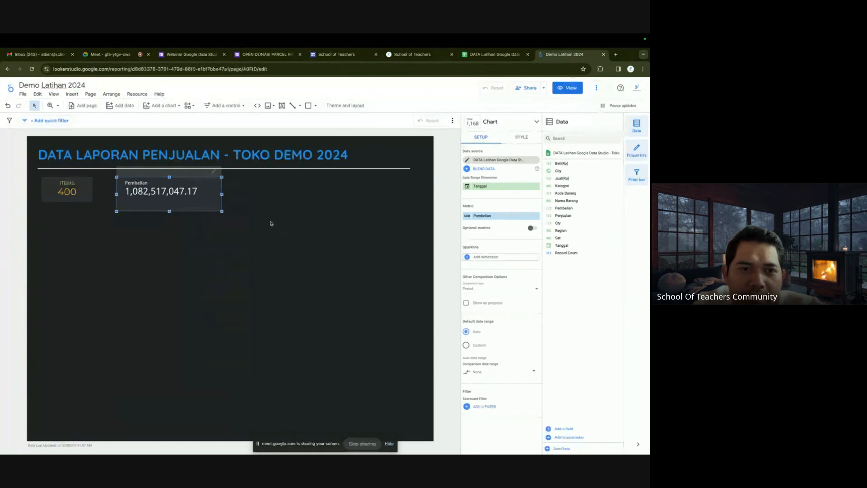
# Add a third scorecard right of Pembelian showing the Penjualan metric.
pyautogui.click(167, 106)
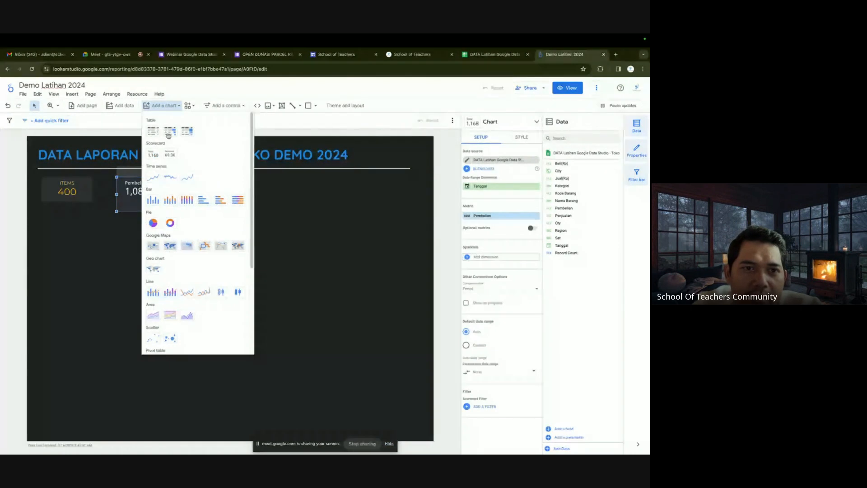
pyautogui.click(154, 156)
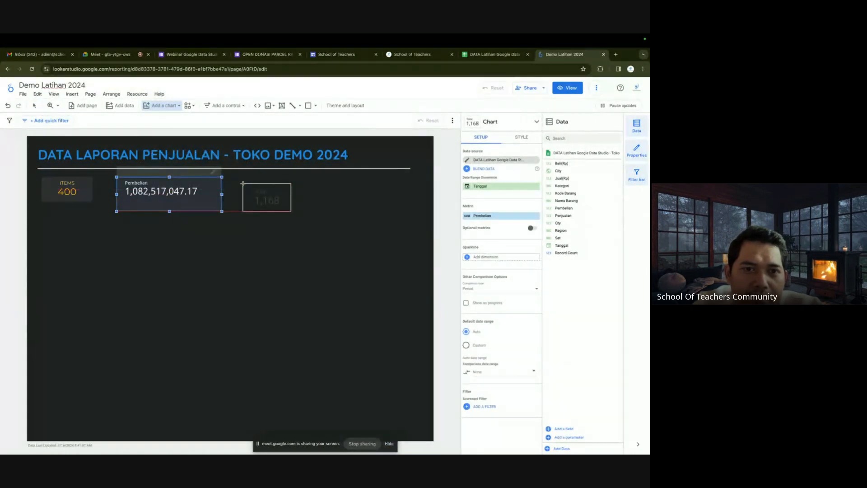
pyautogui.click(241, 179)
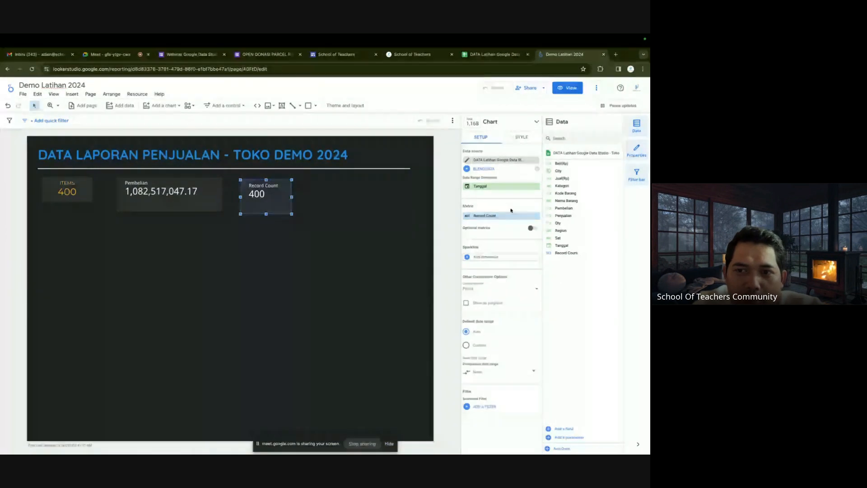
pyautogui.moveTo(571, 216); pyautogui.dragTo(501, 220)
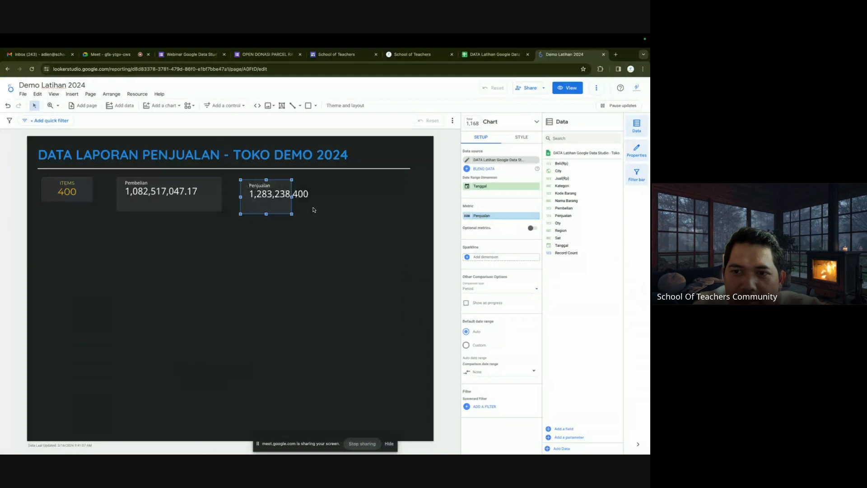
# Widen the Penjualan scorecard to fit 1,283,238,400 and align it with Pembelian.
pyautogui.moveTo(291, 197)
pyautogui.mouseDown()
pyautogui.moveTo(316, 197)
pyautogui.moveTo(294, 195)
pyautogui.mouseUp()
pyautogui.click(371, 202)
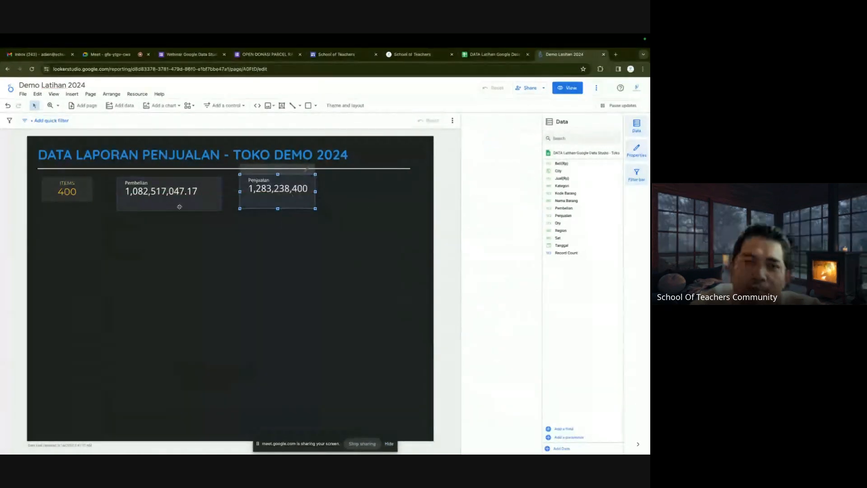
pyautogui.click(176, 204)
pyautogui.moveTo(176, 204); pyautogui.dragTo(176, 201)
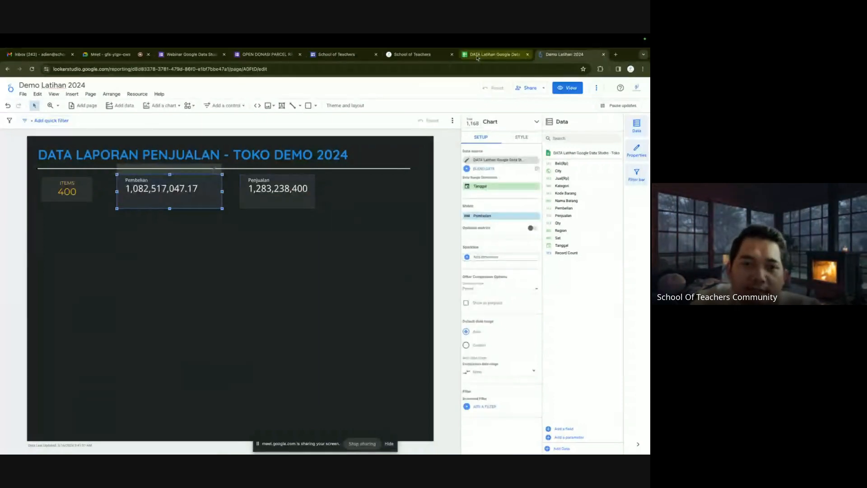
# Scroll through the DATA Latihan sales rows in Sheets, then return to Demo Latihan 2024.
pyautogui.click(477, 56)
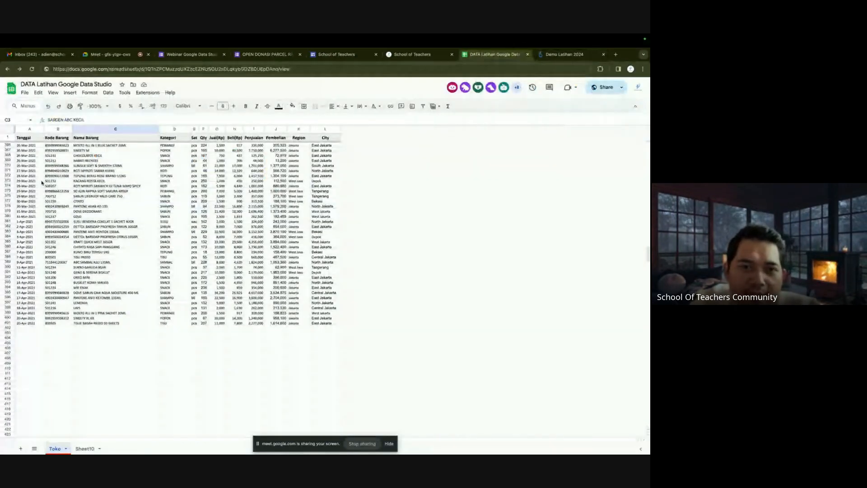
pyautogui.scroll(10, 34, 175)
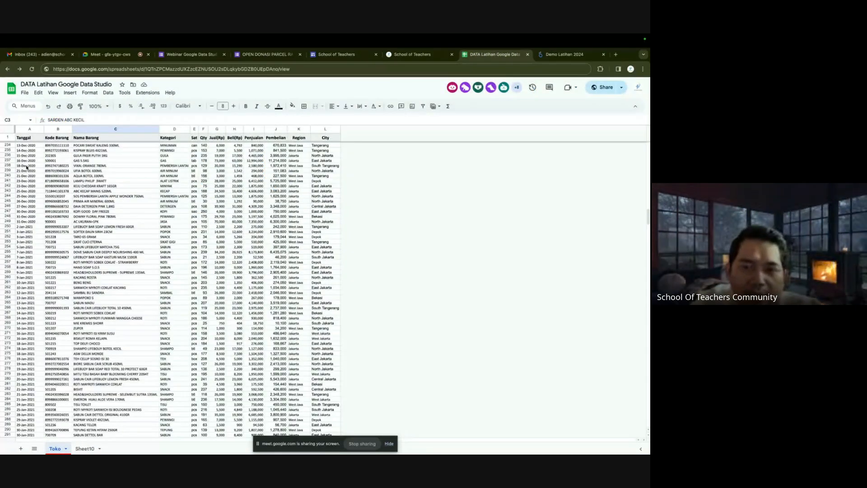
pyautogui.scroll(10, 30, 174)
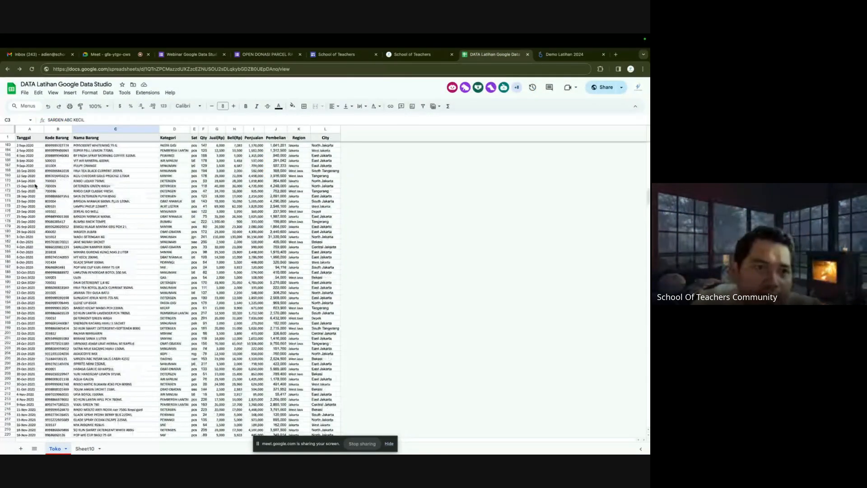
pyautogui.scroll(15, 31, 172)
pyautogui.scroll(-20, 26, 148)
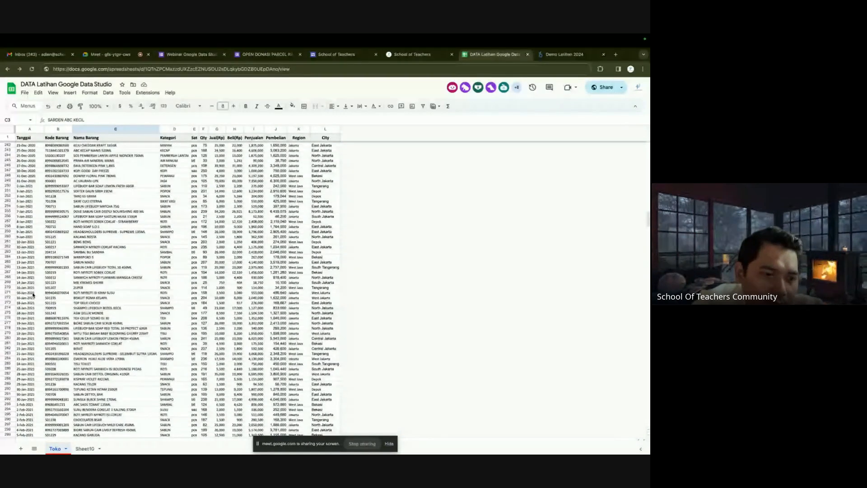
pyautogui.scroll(-15, 33, 295)
pyautogui.scroll(1, 35, 265)
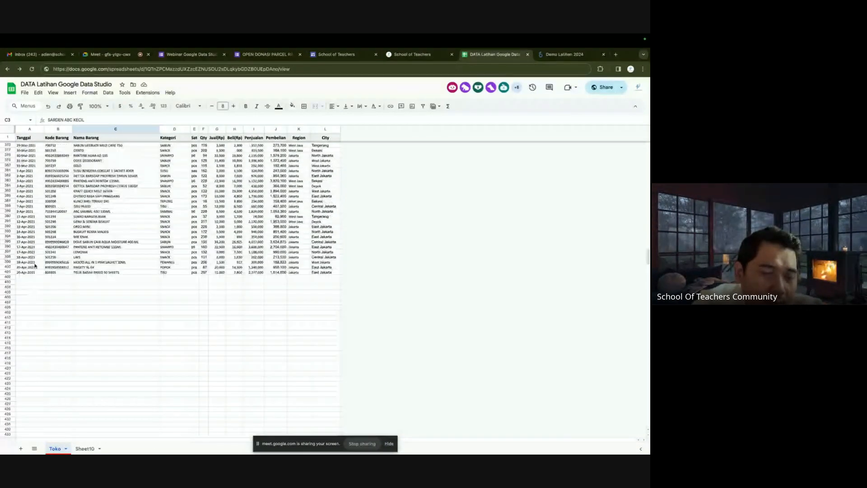
pyautogui.click(559, 58)
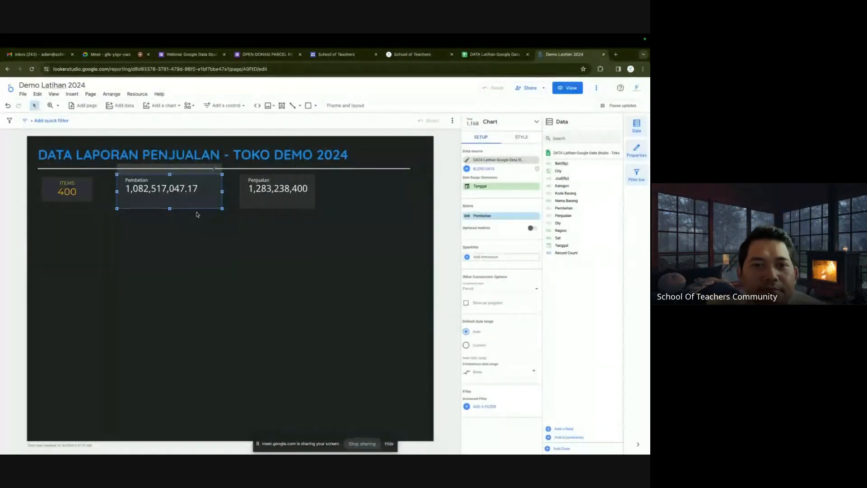
# Refresh the report's data from view mode's options menu, then return to editing.
pyautogui.click(570, 89)
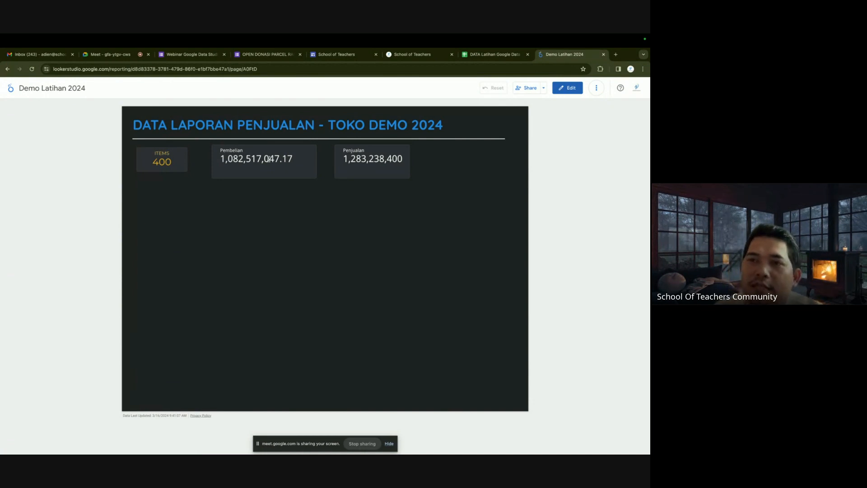
pyautogui.click(597, 87)
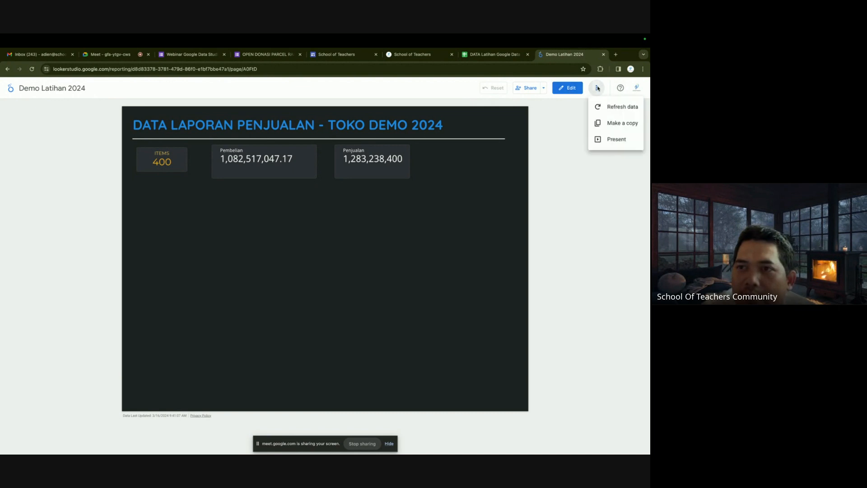
pyautogui.click(608, 107)
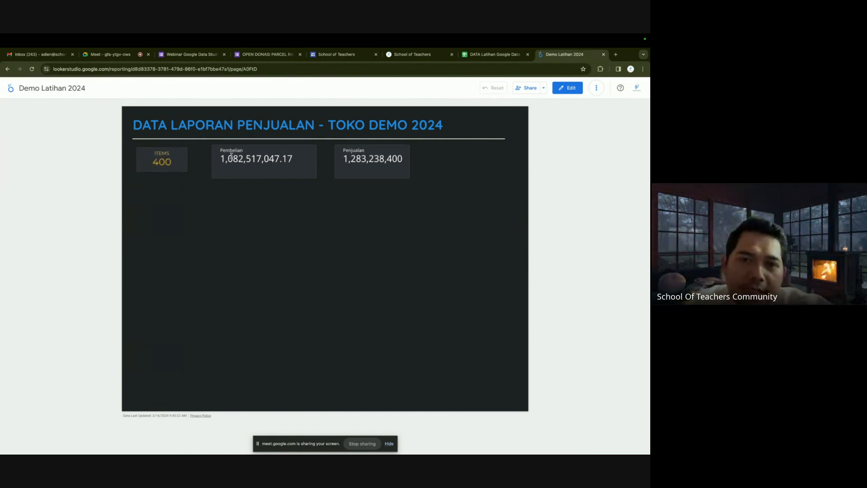
pyautogui.click(568, 87)
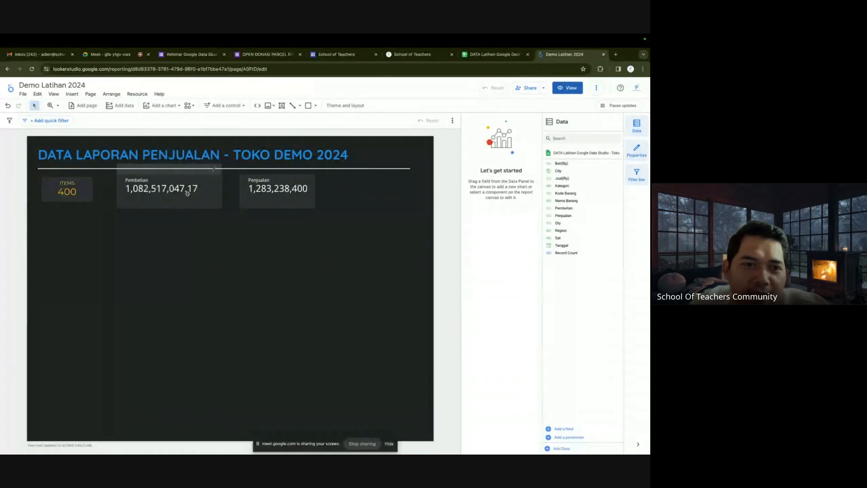
# Slide the Pembelian and Penjualan scorecards left so they sit beside the ITEMS card.
pyautogui.moveTo(193, 188); pyautogui.dragTo(173, 195)
pyautogui.moveTo(273, 188); pyautogui.dragTo(258, 189)
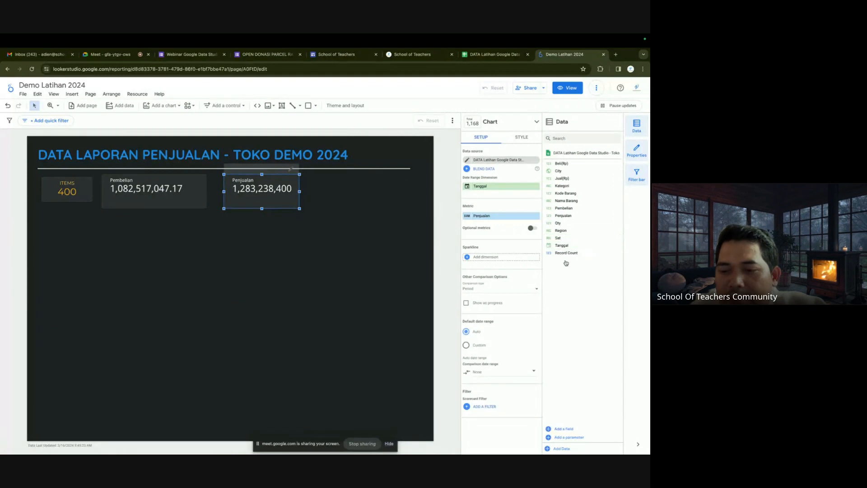
pyautogui.click(571, 429)
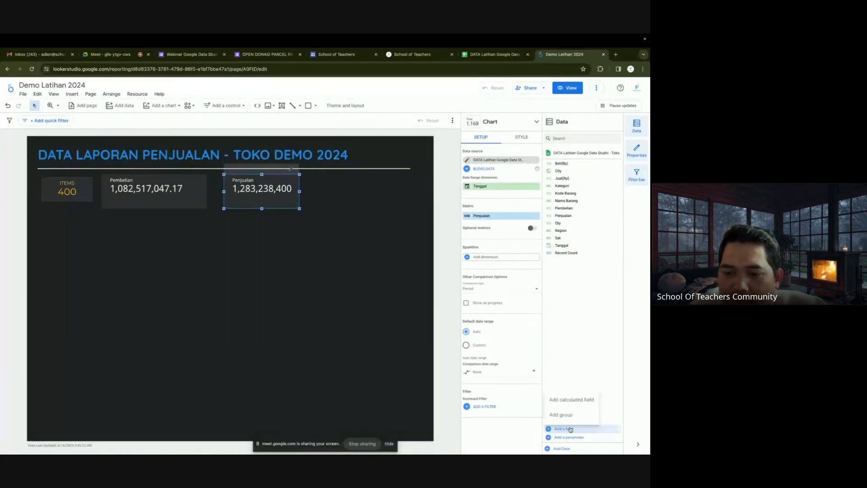
# Save a calculated field 'Profit' with formula Penjualan - Pembelian to the Toko data source.
pyautogui.click(584, 399)
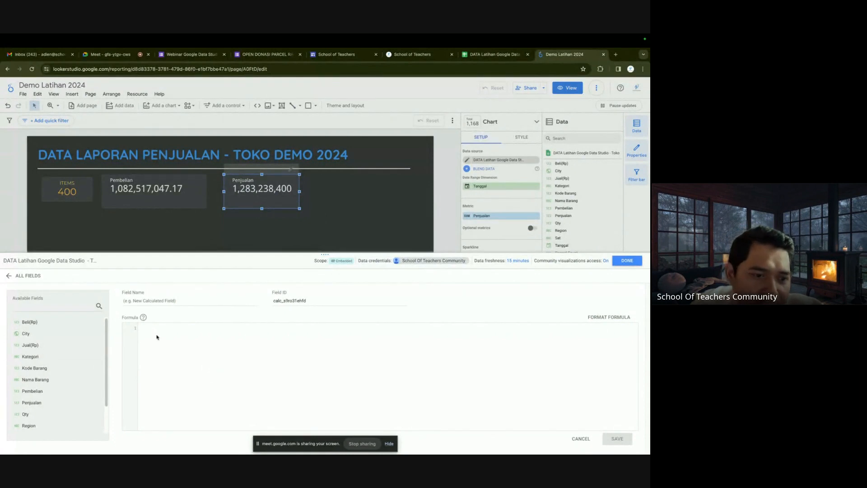
pyautogui.click(33, 407)
pyautogui.write('-')
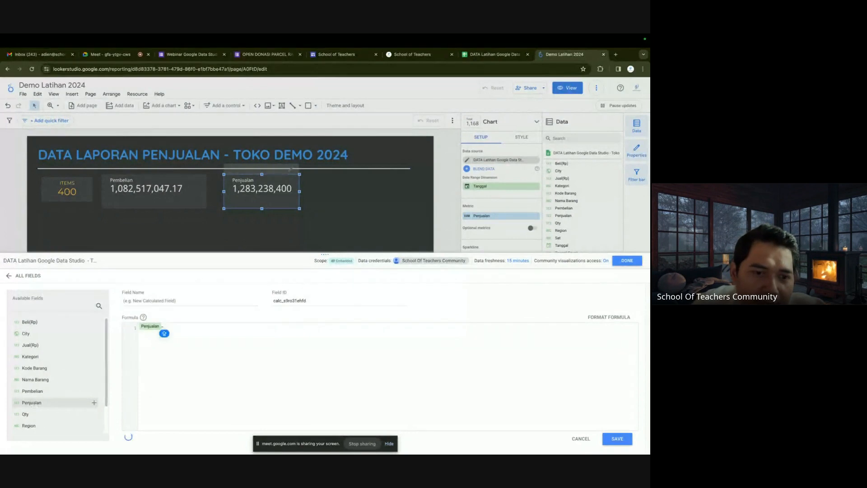
pyautogui.click(25, 391)
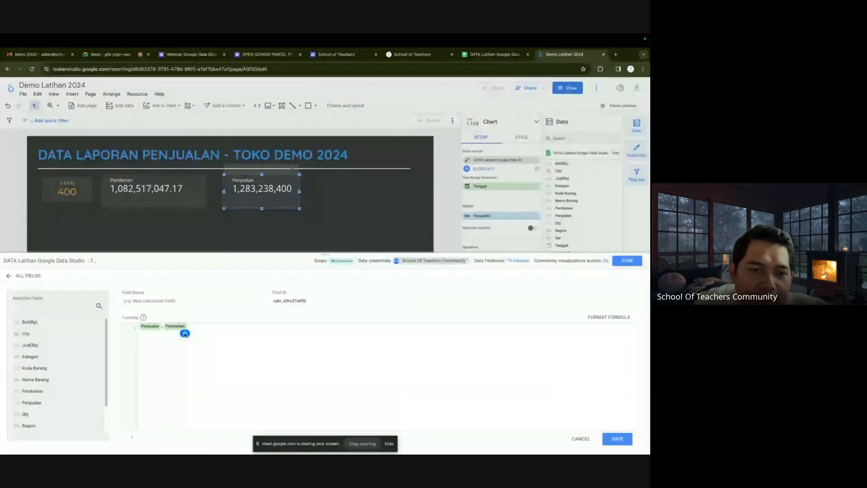
pyautogui.click(139, 301)
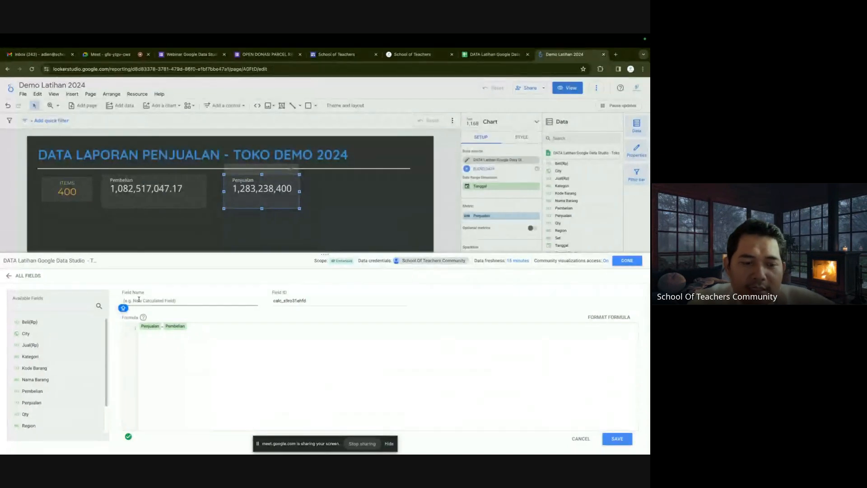
pyautogui.write('Profit')
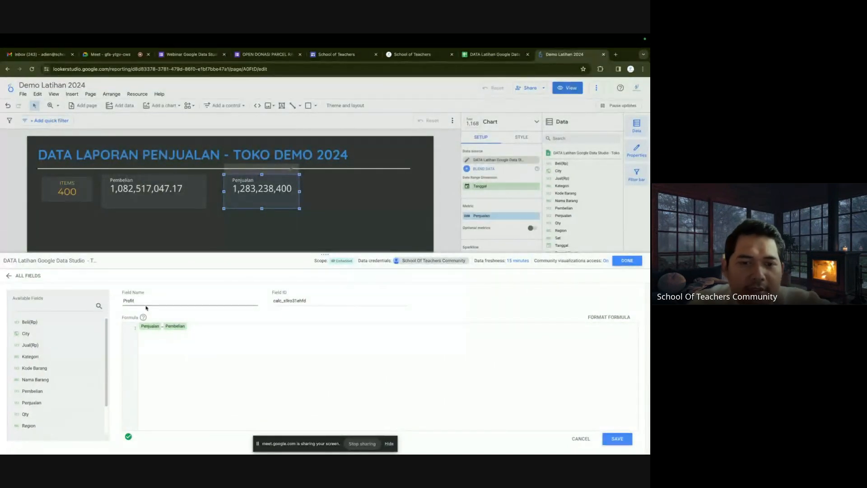
pyautogui.click(615, 442)
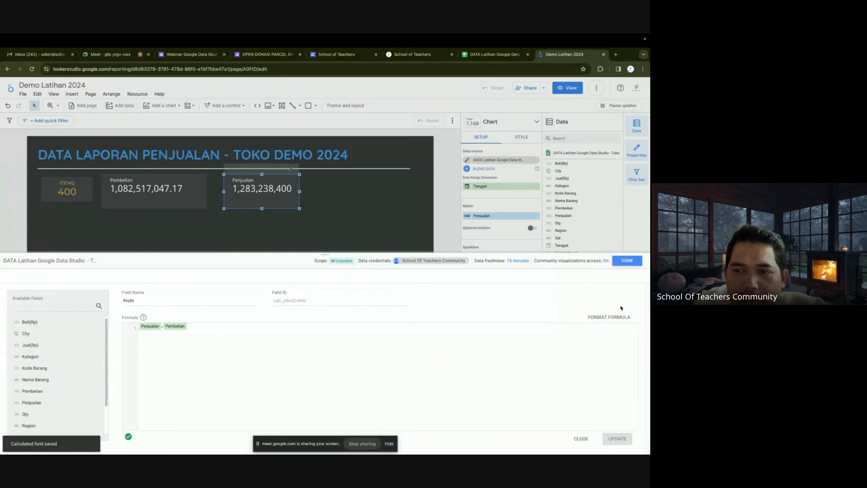
pyautogui.click(626, 261)
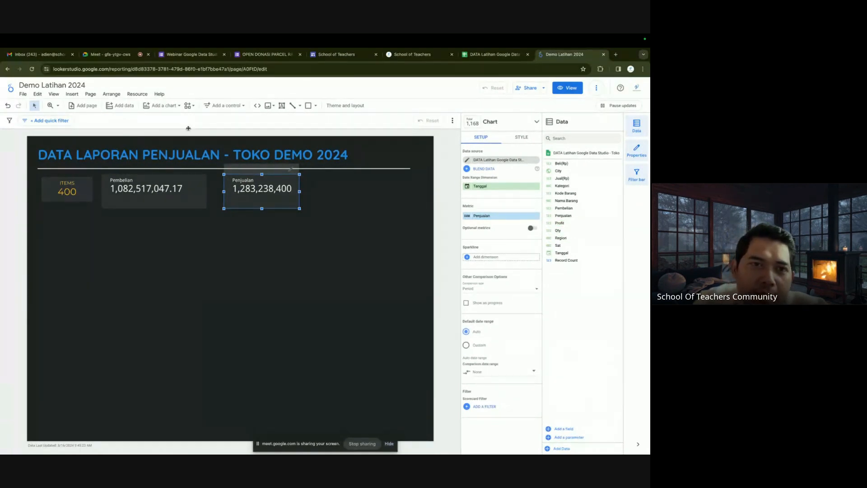
# Place a Profit scorecard right of Penjualan, widened so 200,721,352.83 fits.
pyautogui.click(174, 105)
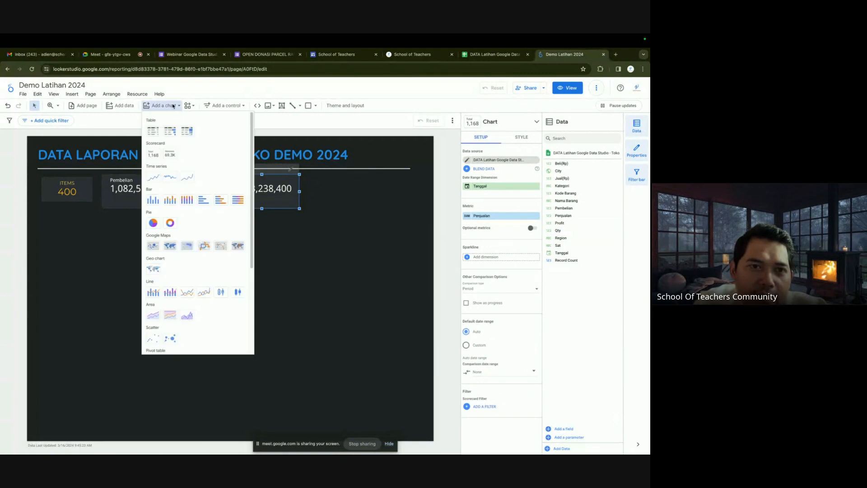
pyautogui.click(153, 155)
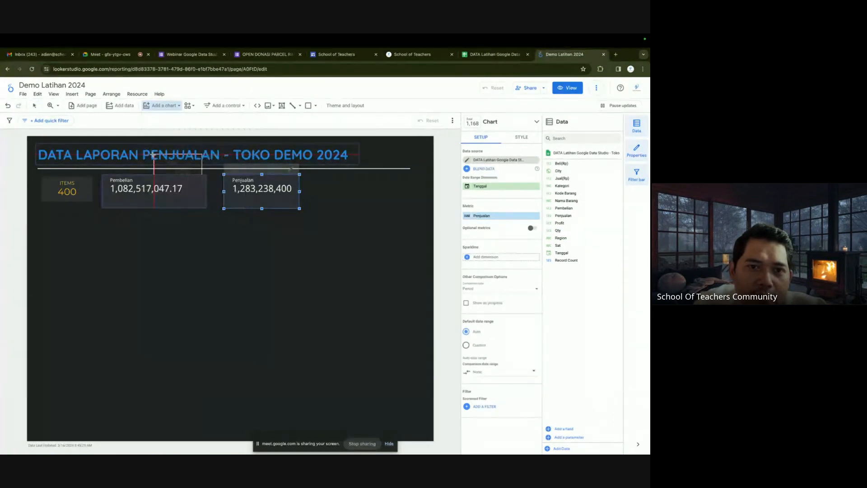
pyautogui.click(316, 176)
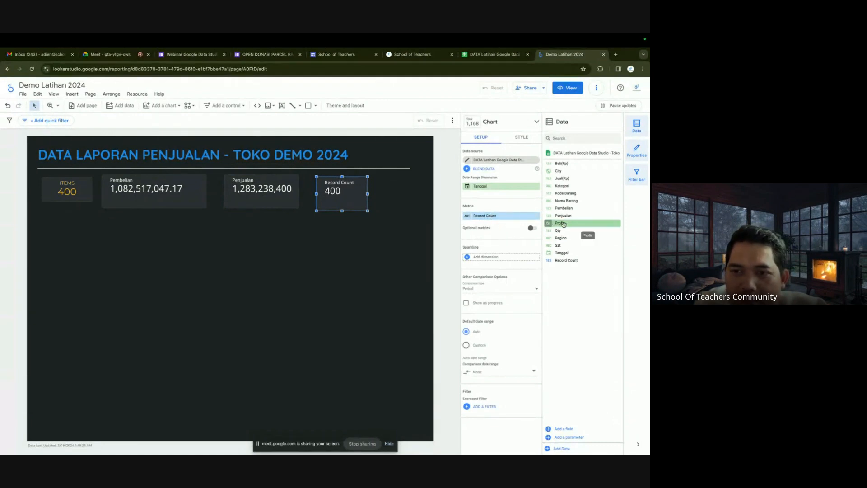
pyautogui.moveTo(560, 222); pyautogui.dragTo(501, 219)
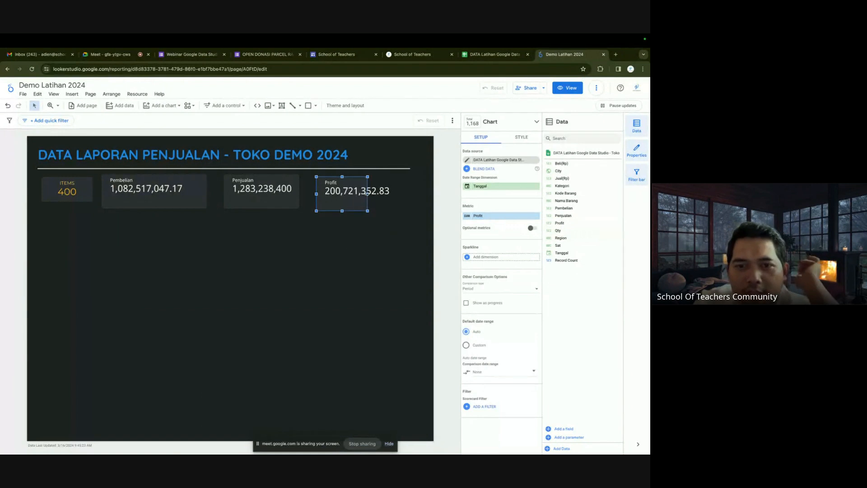
pyautogui.moveTo(367, 193); pyautogui.dragTo(408, 193)
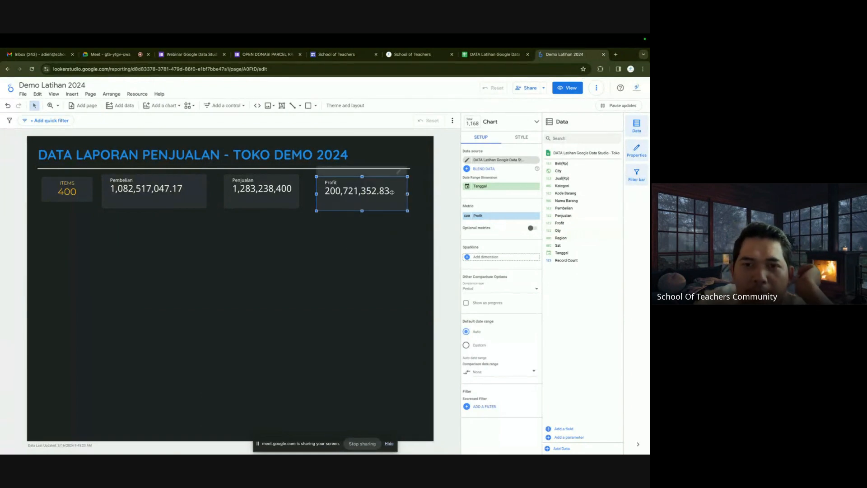
pyautogui.click(387, 246)
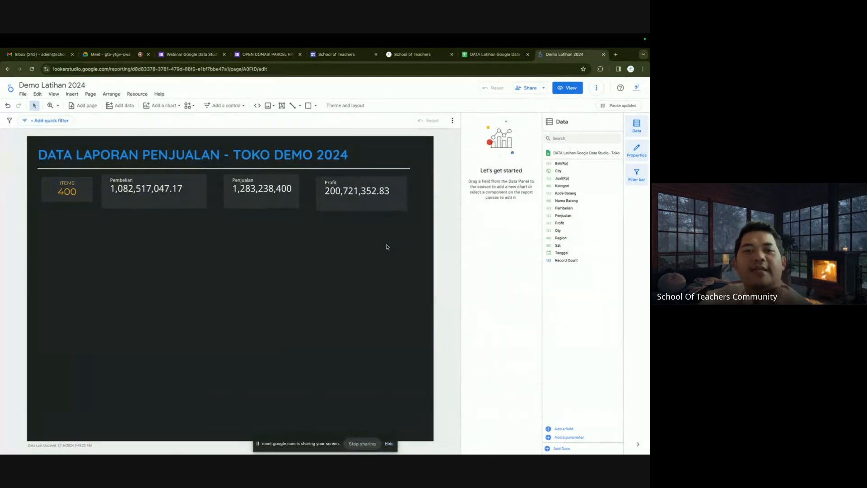
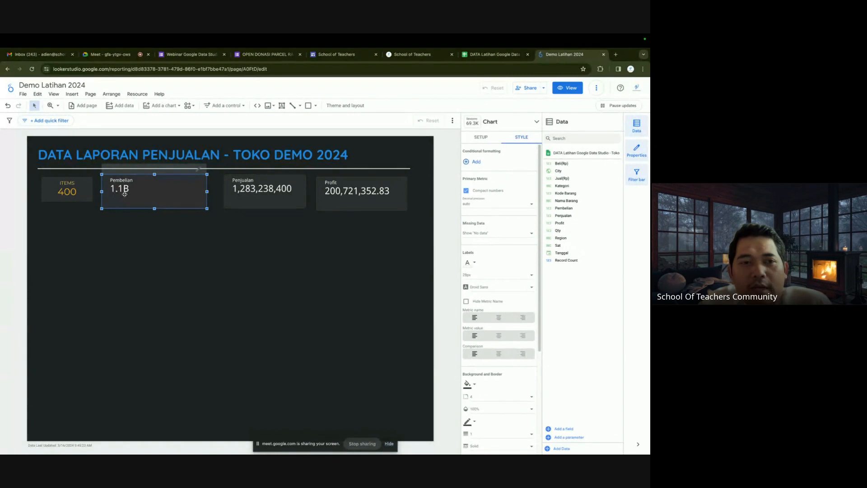
# Turn off compact numbers and set decimal precision 0 on the Pembelian, Penjualan and Profit scorecards.
pyautogui.click(466, 191)
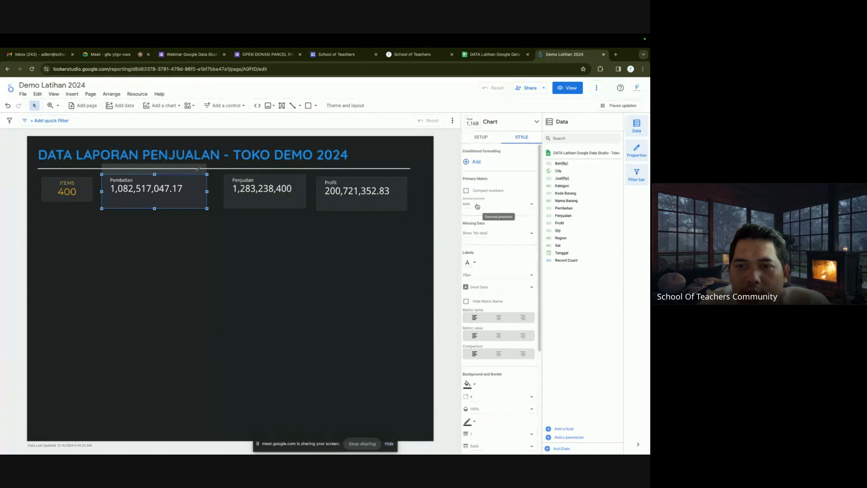
pyautogui.click(477, 205)
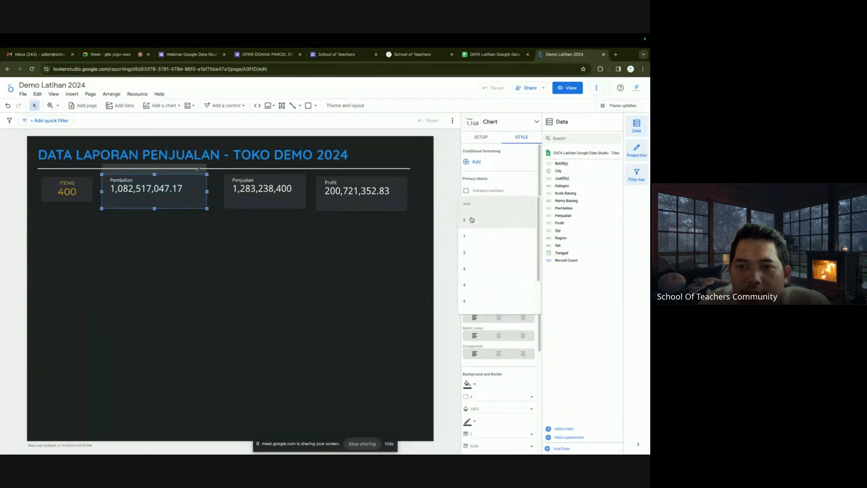
pyautogui.click(472, 219)
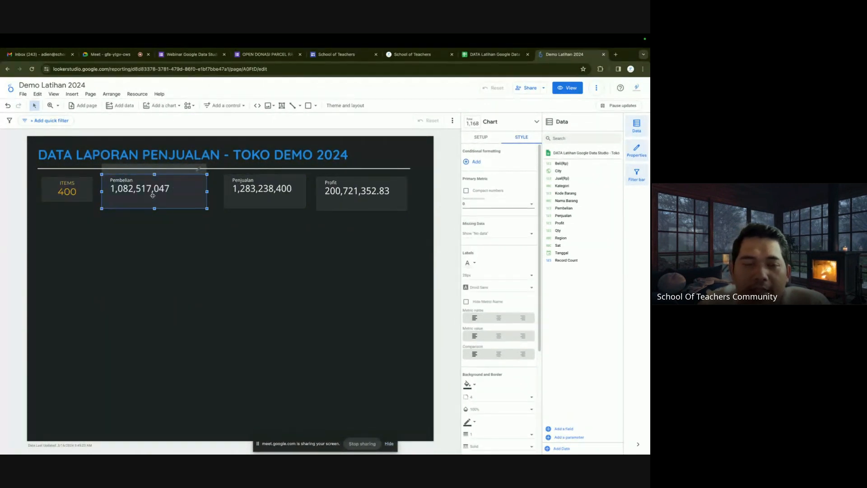
pyautogui.click(285, 188)
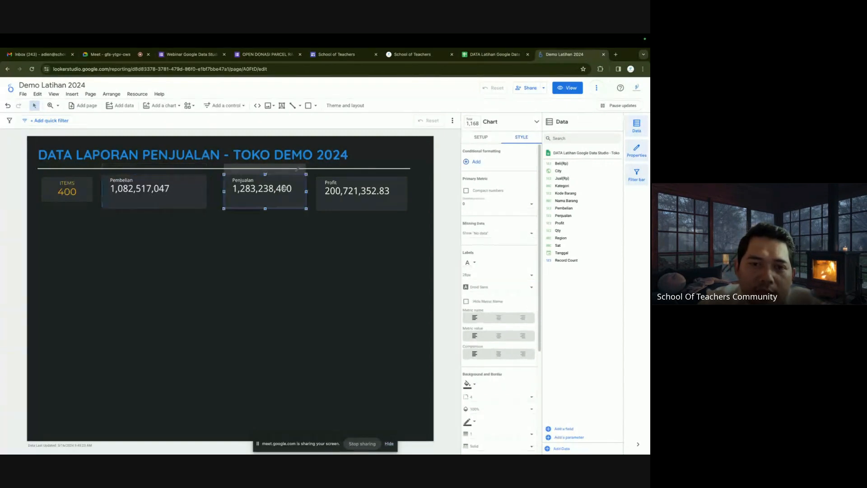
pyautogui.click(486, 205)
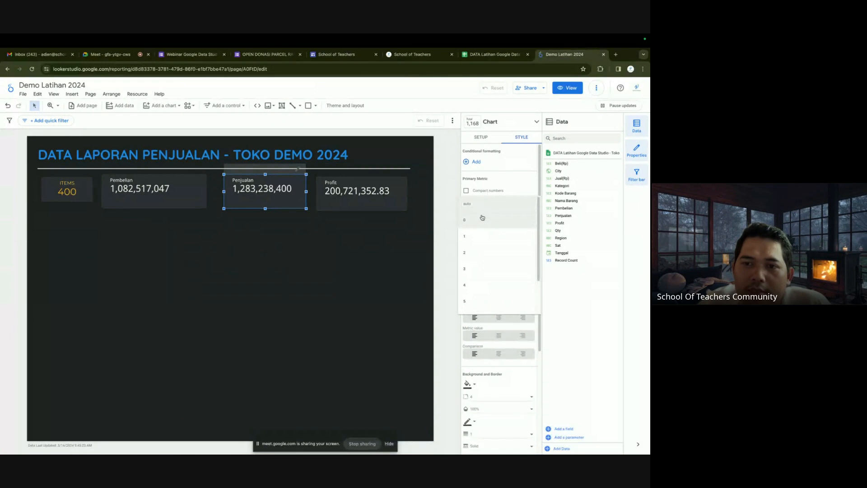
pyautogui.click(481, 217)
pyautogui.click(361, 191)
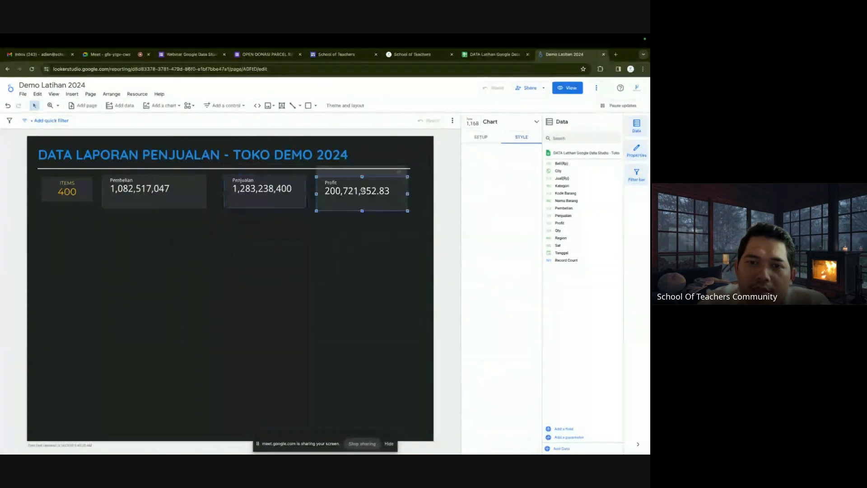
pyautogui.click(484, 207)
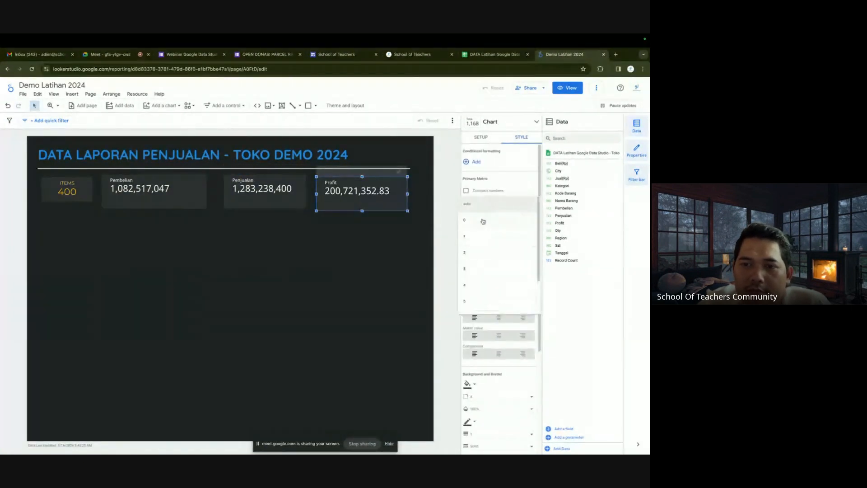
pyautogui.click(483, 221)
# Nudge the Profit, Pembelian and Penjualan scorecards into line, then select all four cards.
pyautogui.click(374, 236)
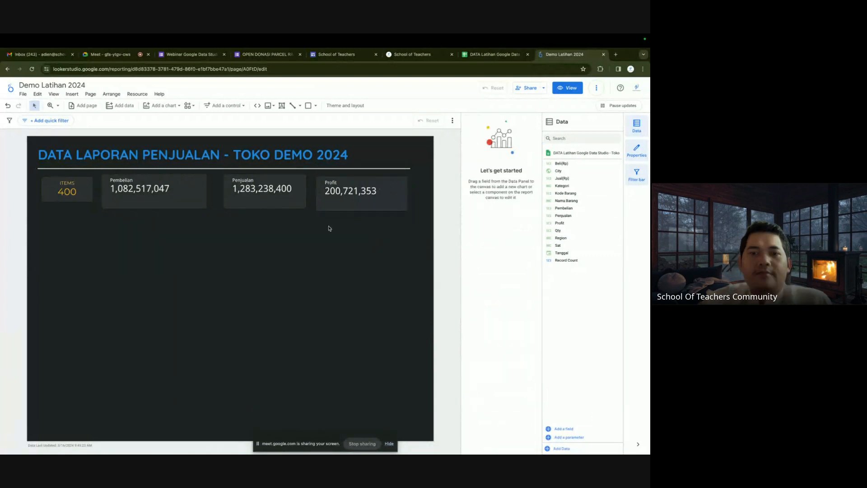
pyautogui.moveTo(343, 198); pyautogui.dragTo(349, 195)
pyautogui.click(328, 234)
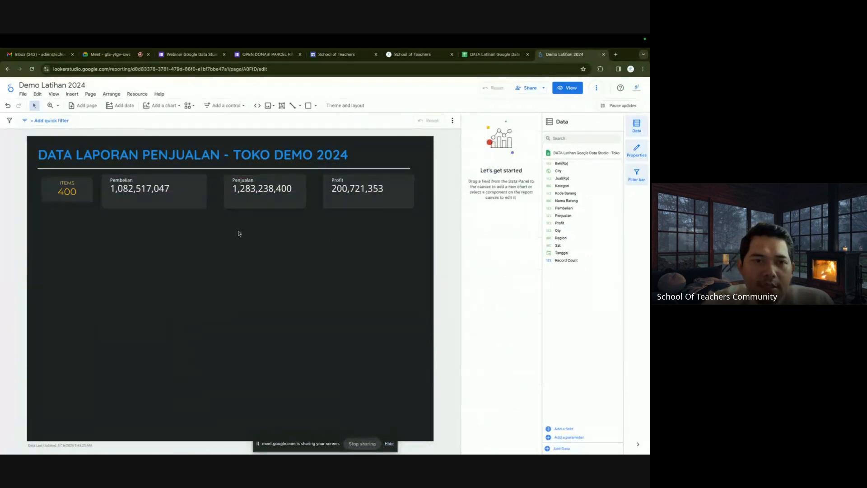
pyautogui.moveTo(178, 203)
pyautogui.mouseDown()
pyautogui.moveTo(182, 217)
pyautogui.moveTo(182, 206)
pyautogui.mouseUp()
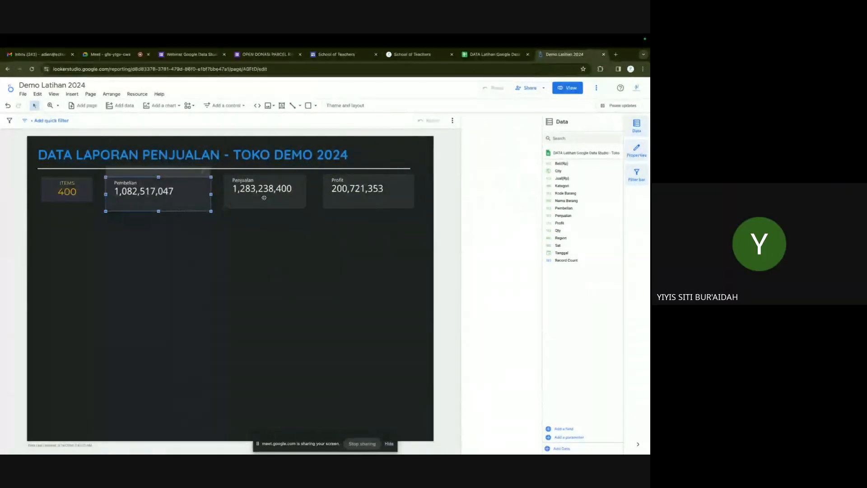
pyautogui.moveTo(264, 201); pyautogui.dragTo(285, 195)
pyautogui.click(393, 234)
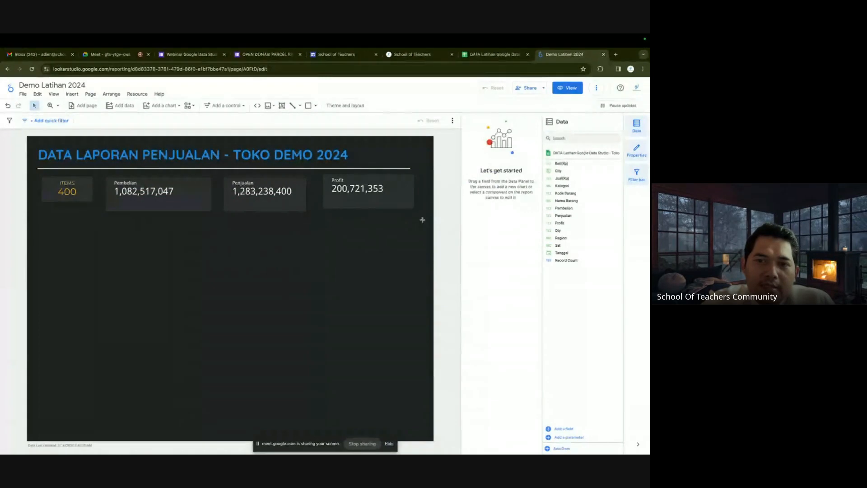
pyautogui.moveTo(422, 220); pyautogui.dragTo(39, 174)
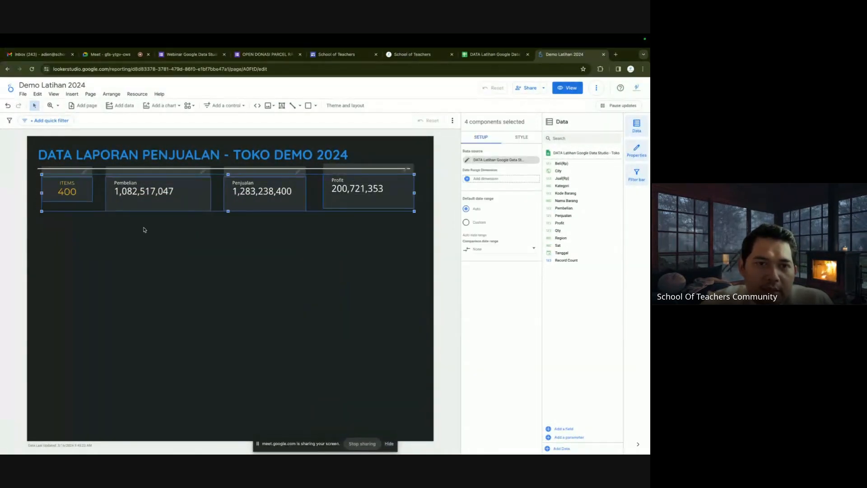
# Distribute the four selected scorecards evenly in the horizontal direction.
pyautogui.click(111, 95)
pyautogui.moveTo(139, 147)
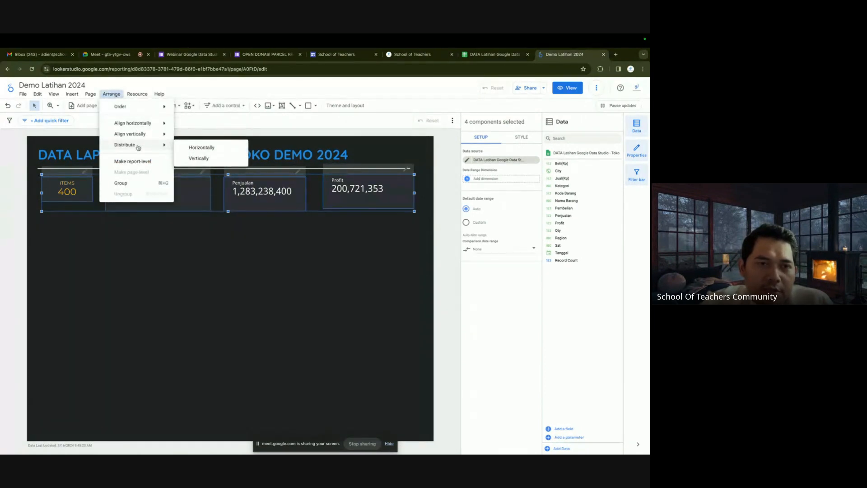
pyautogui.click(197, 146)
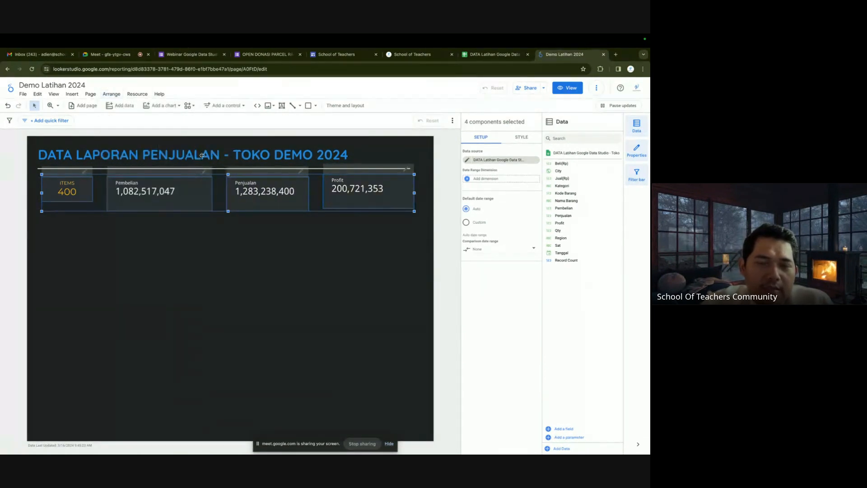
pyautogui.click(278, 246)
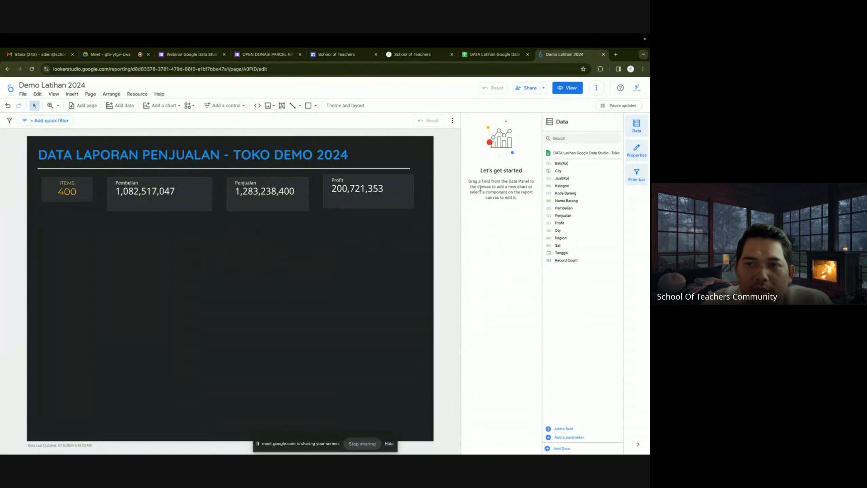
# Switch Pembelian and Penjualan back to compact numbers (1.1B, 1.3B) and narrow both cards.
pyautogui.click(169, 192)
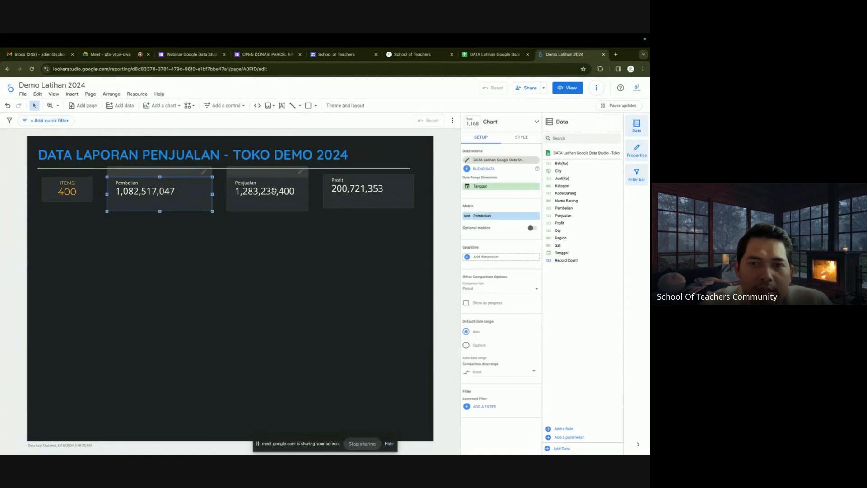
pyautogui.click(519, 141)
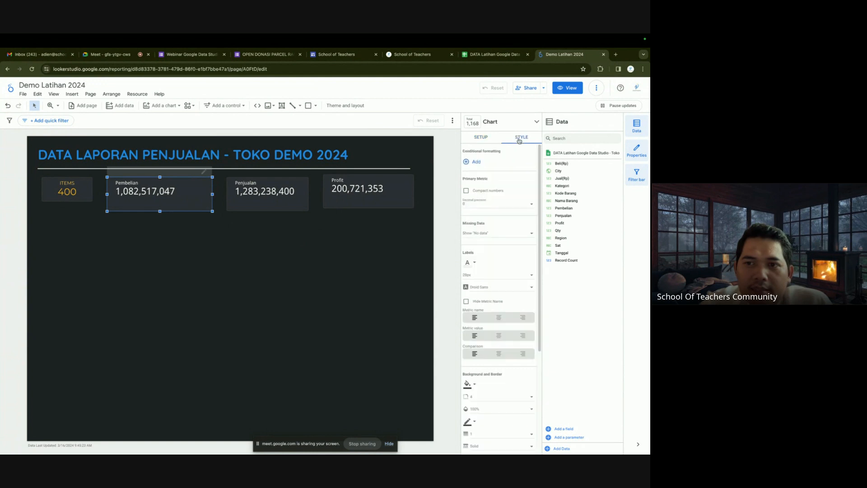
pyautogui.click(482, 192)
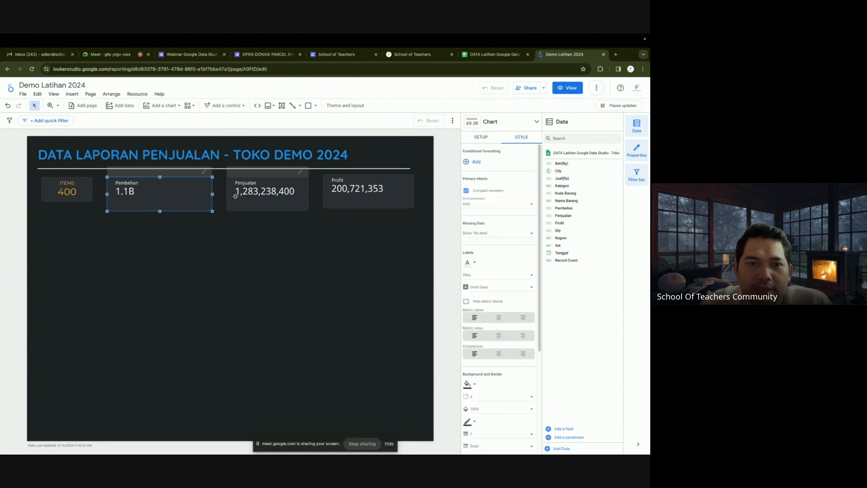
pyautogui.moveTo(212, 194); pyautogui.dragTo(132, 205)
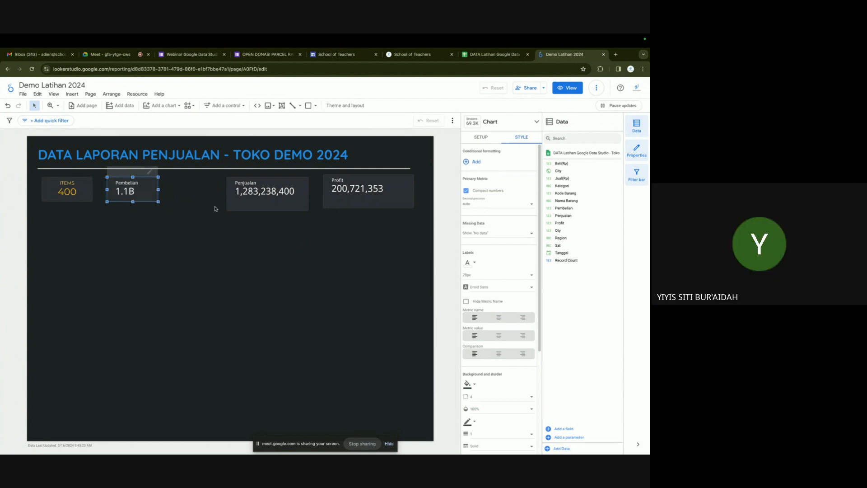
pyautogui.click(244, 201)
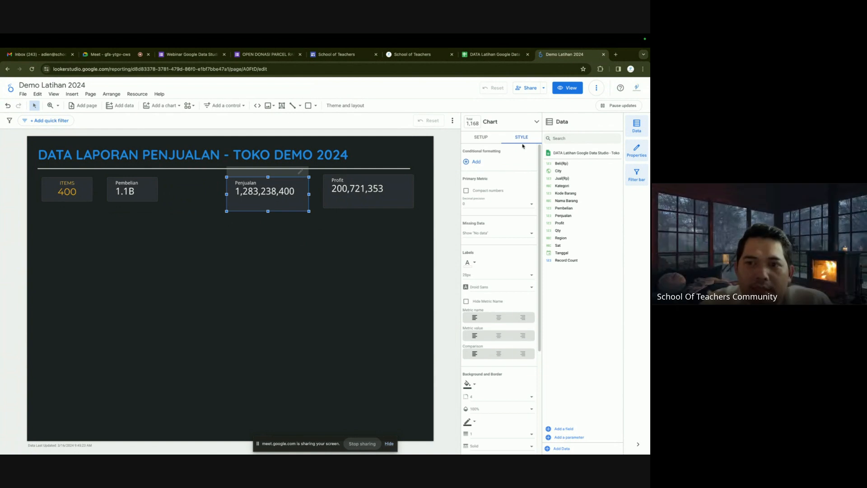
pyautogui.click(470, 191)
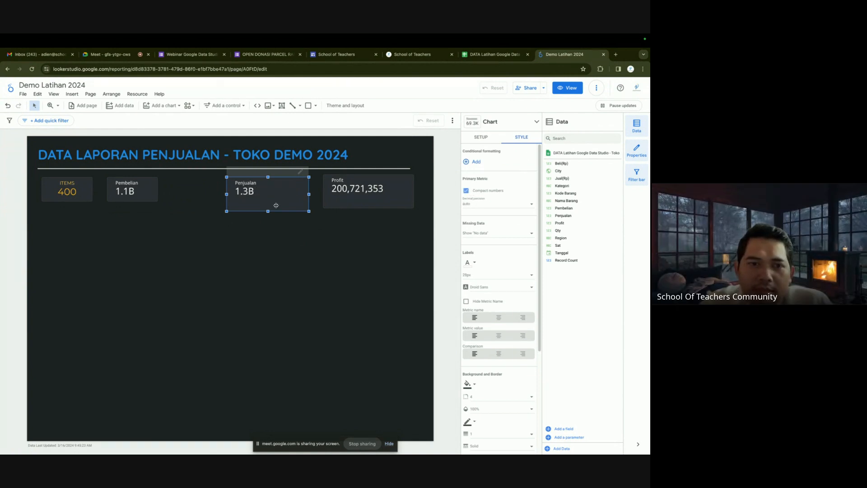
pyautogui.moveTo(309, 194); pyautogui.dragTo(207, 192)
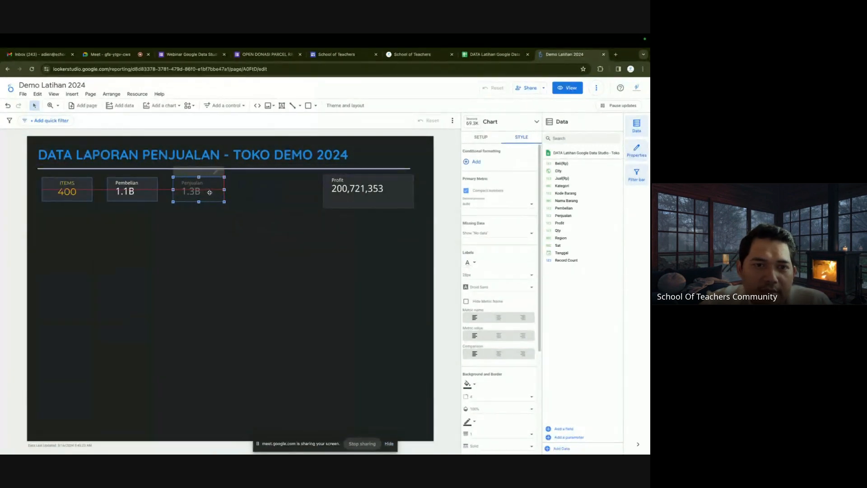
# Place Penjualan beside Pembelian, then make Profit compact (200.7M), narrower and next to Penjualan.
pyautogui.click(373, 192)
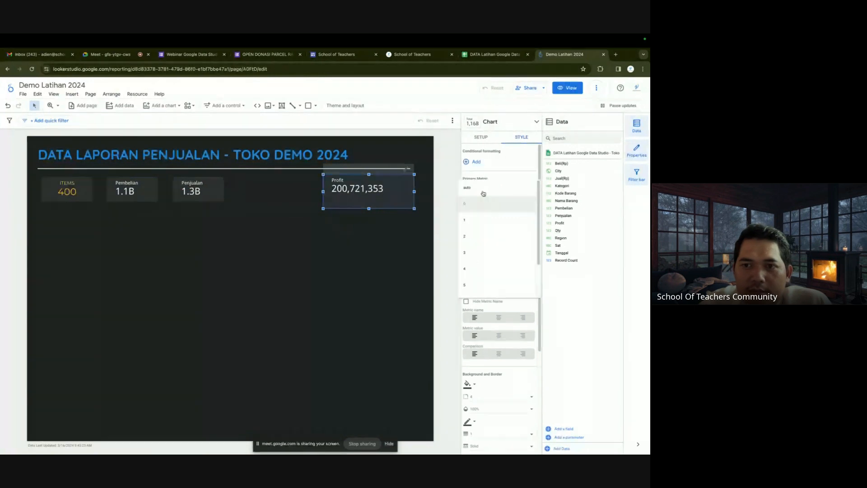
pyautogui.click(466, 191)
pyautogui.click(466, 191)
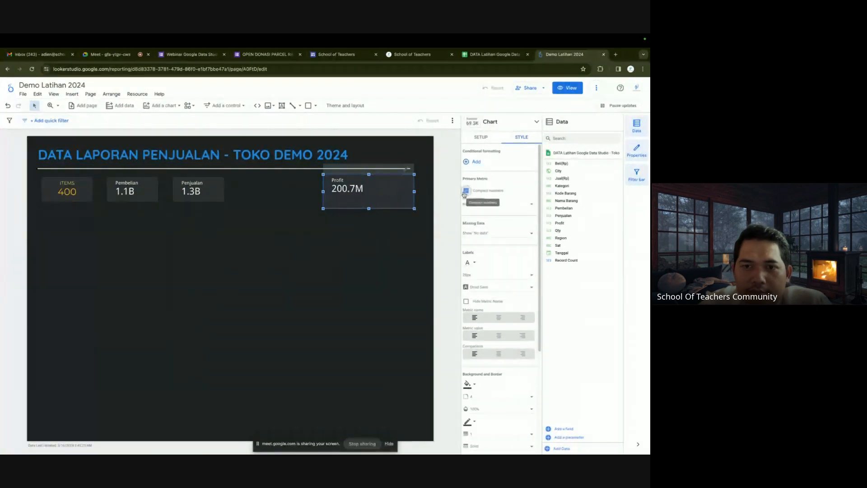
pyautogui.moveTo(414, 192); pyautogui.dragTo(296, 193)
pyautogui.click(325, 229)
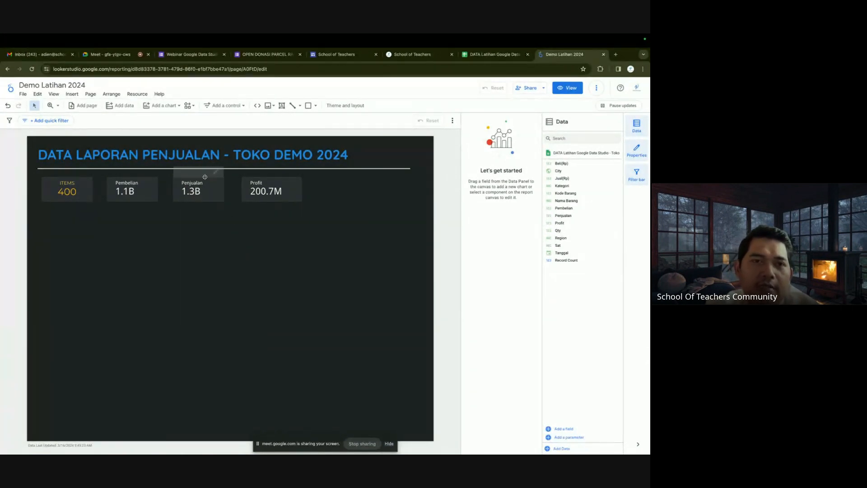
# Add a time series chart below the scorecards, widened across the report and slightly shorter.
pyautogui.click(165, 106)
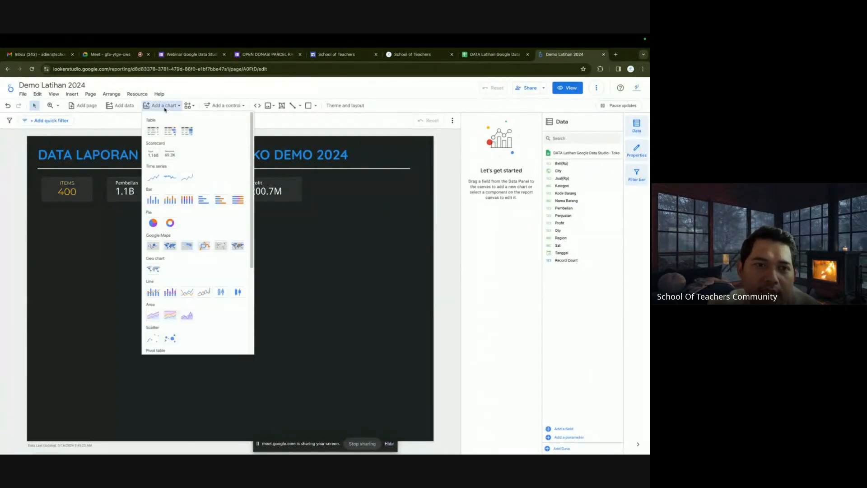
pyautogui.click(160, 177)
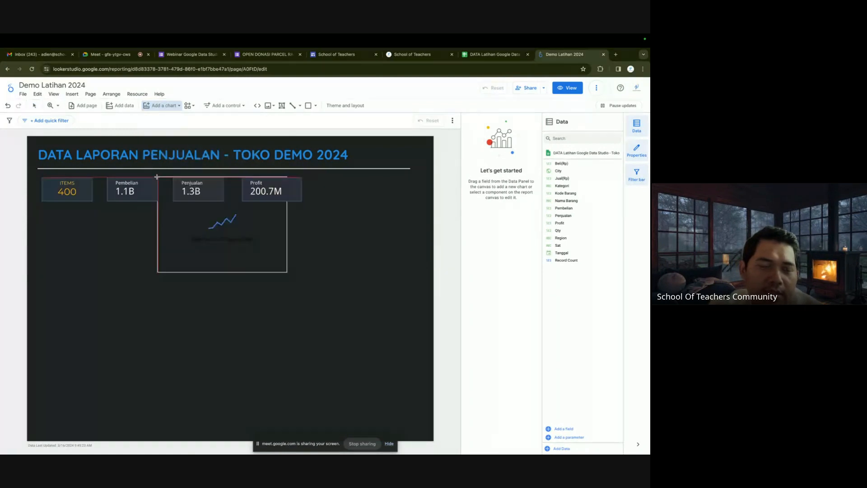
pyautogui.click(45, 217)
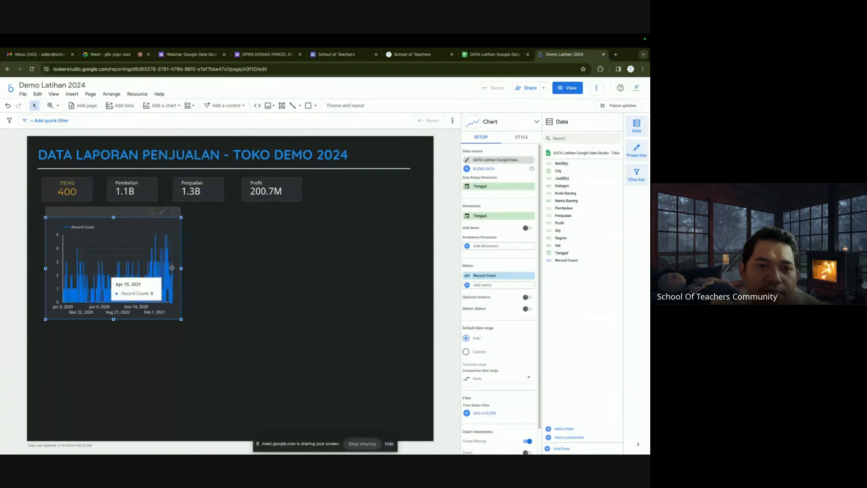
pyautogui.moveTo(182, 268); pyautogui.dragTo(423, 272)
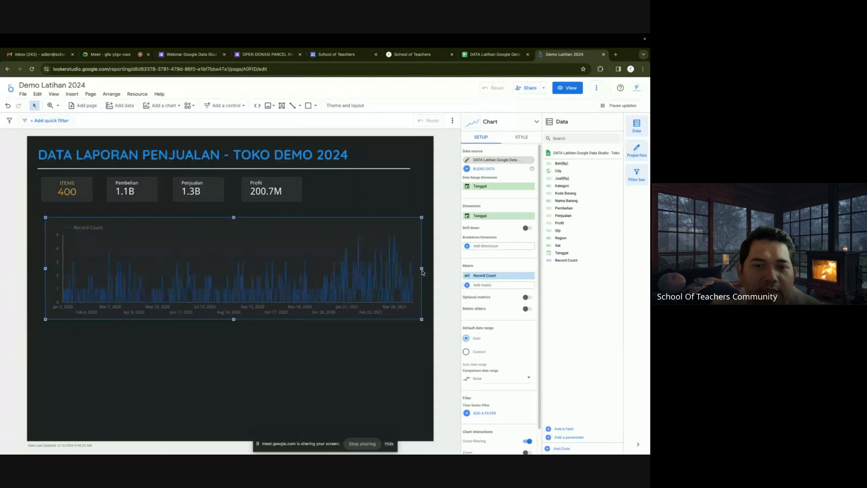
pyautogui.moveTo(234, 319); pyautogui.dragTo(235, 304)
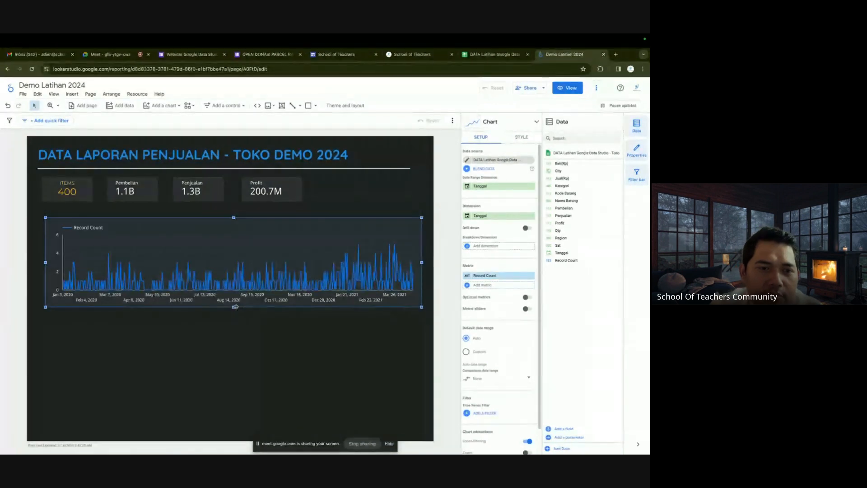
pyautogui.click(248, 329)
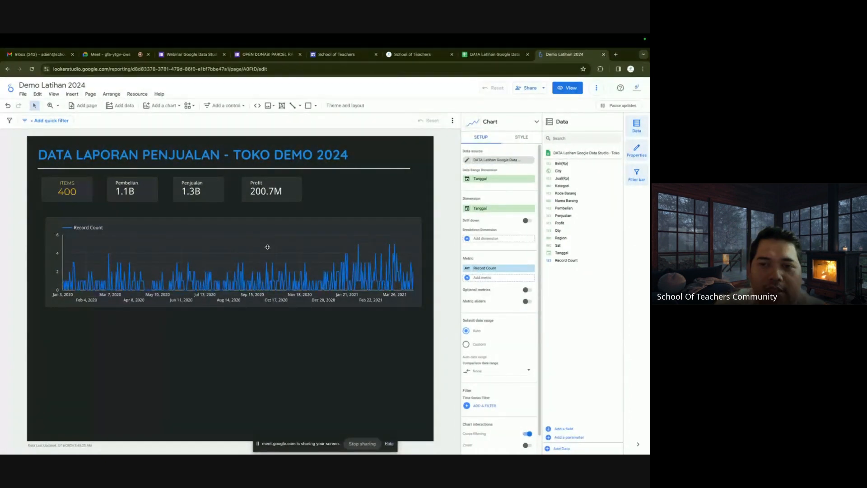
# Try Penjualan as the chart dimension, then undo back to Tanggal and the previous size.
pyautogui.click(267, 243)
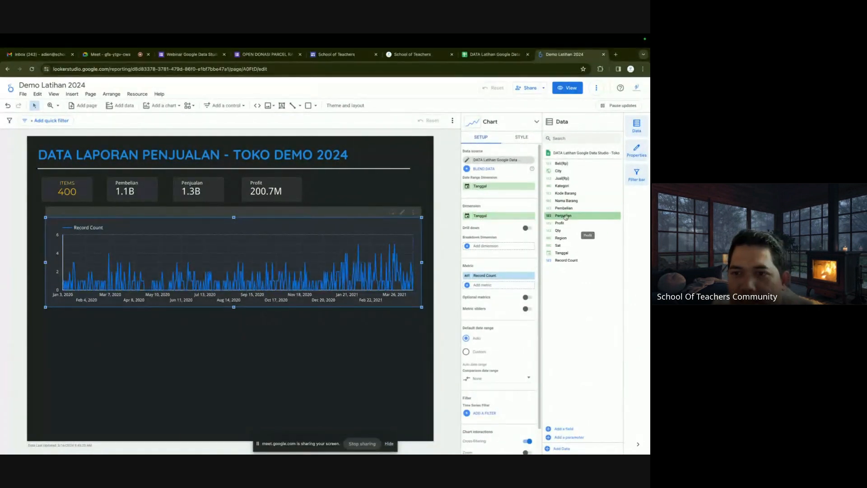
pyautogui.moveTo(537, 216); pyautogui.dragTo(493, 219)
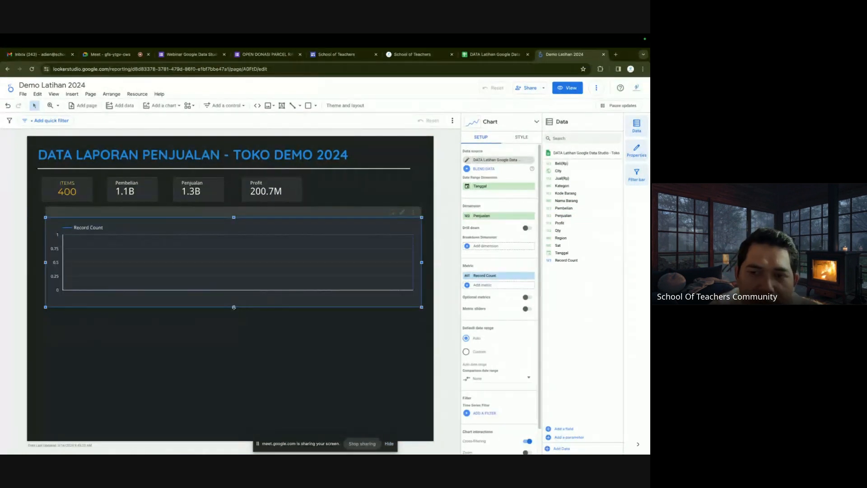
pyautogui.moveTo(238, 312); pyautogui.dragTo(234, 314)
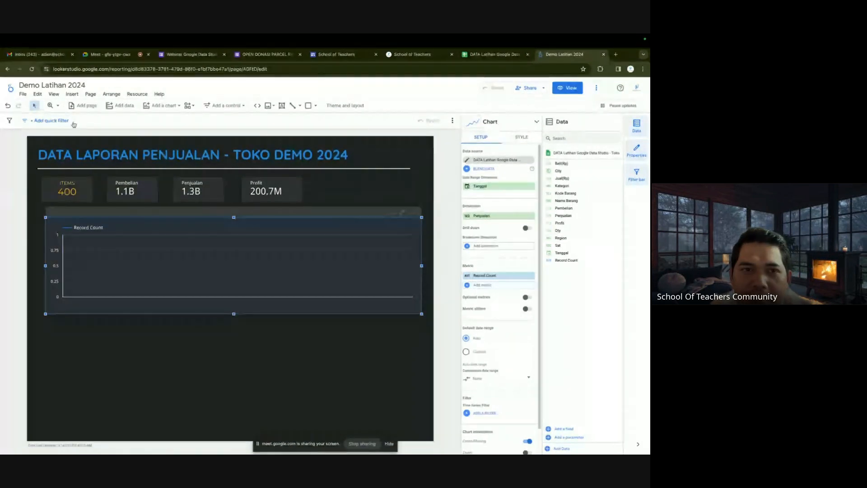
pyautogui.click(6, 107)
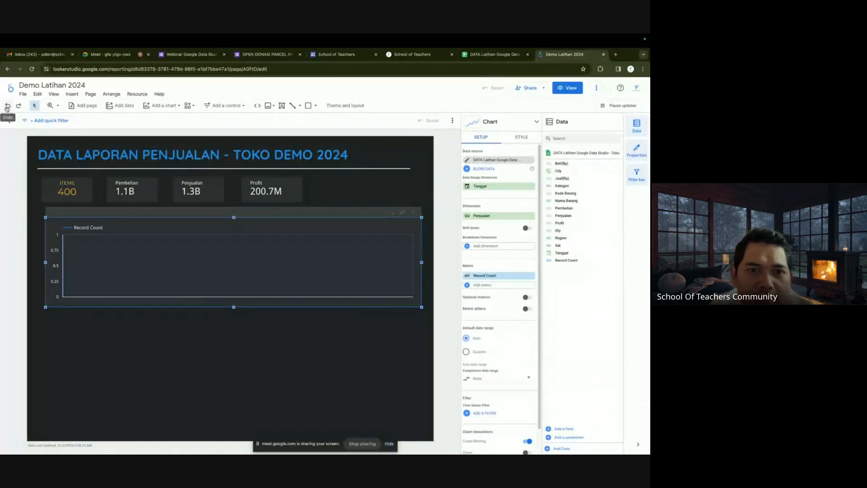
pyautogui.click(6, 107)
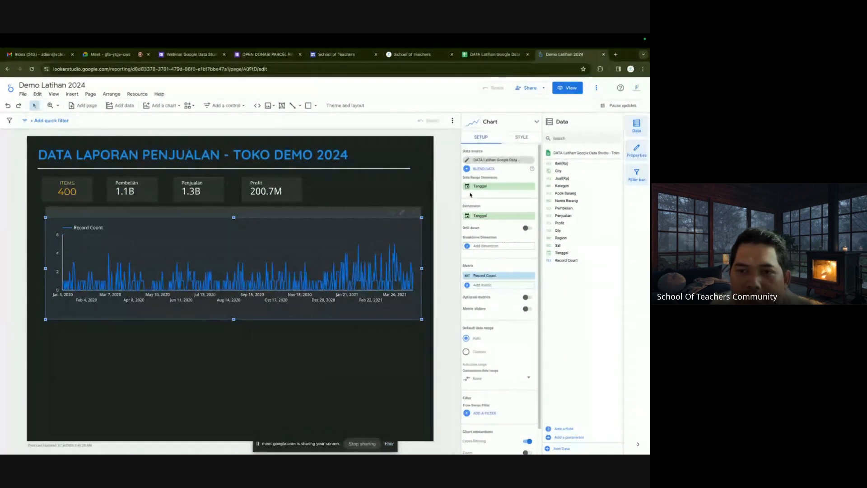
# Set the Tanggal dimension's data type to Date & Time > Month for January–December grouping.
pyautogui.click(468, 217)
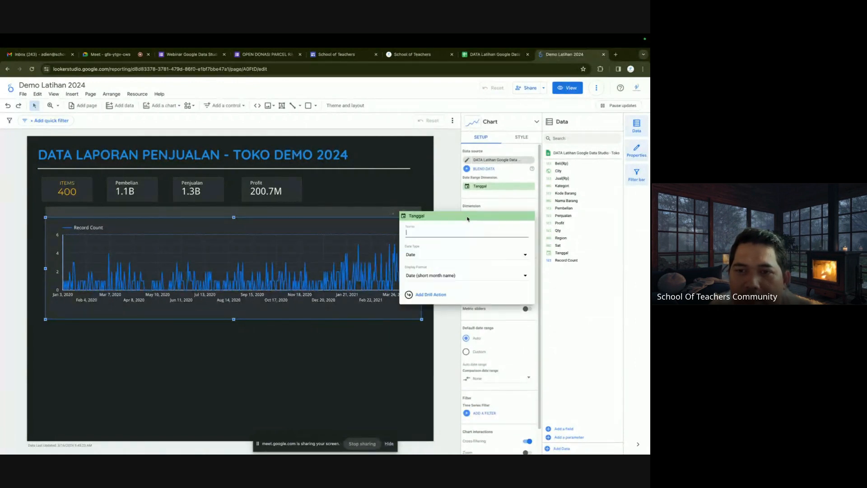
pyautogui.click(420, 255)
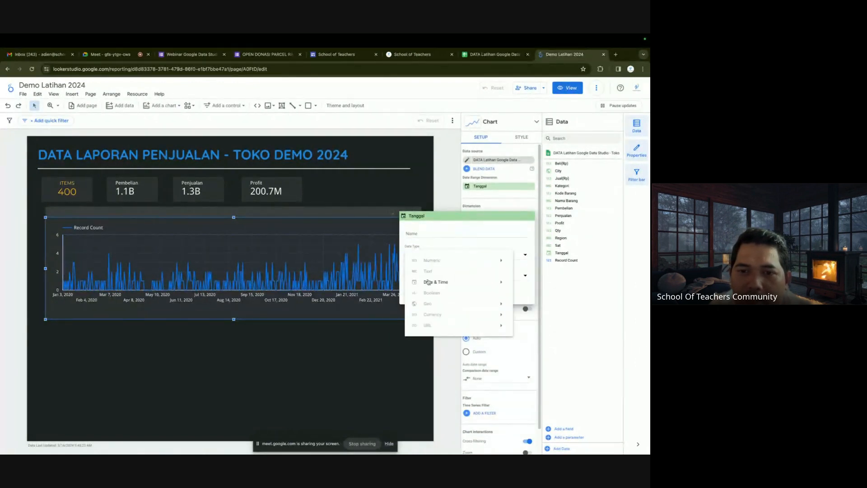
pyautogui.moveTo(451, 282)
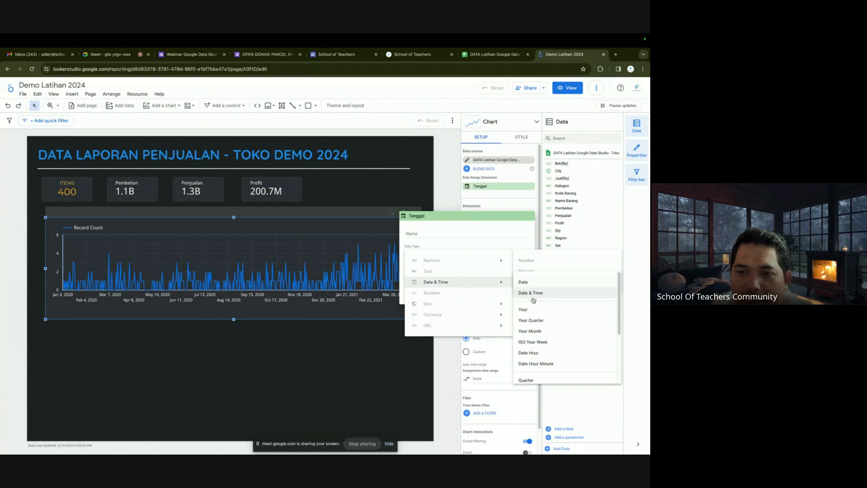
pyautogui.scroll(-2, 534, 345)
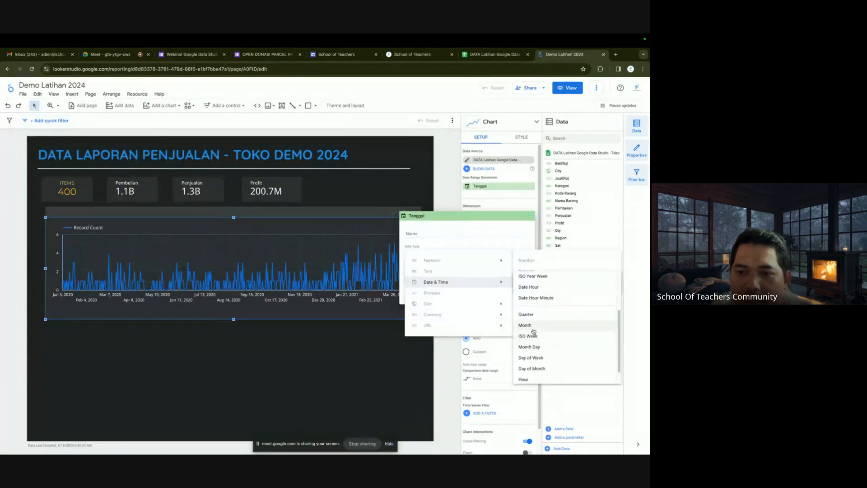
pyautogui.click(534, 326)
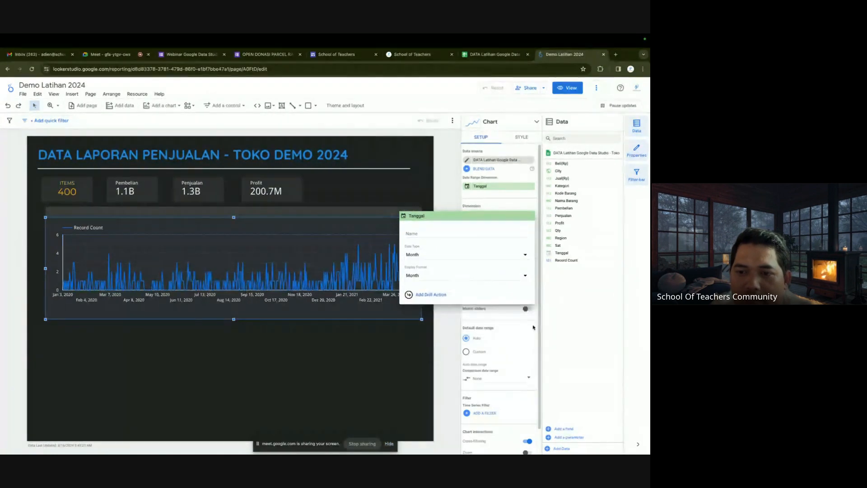
pyautogui.click(360, 344)
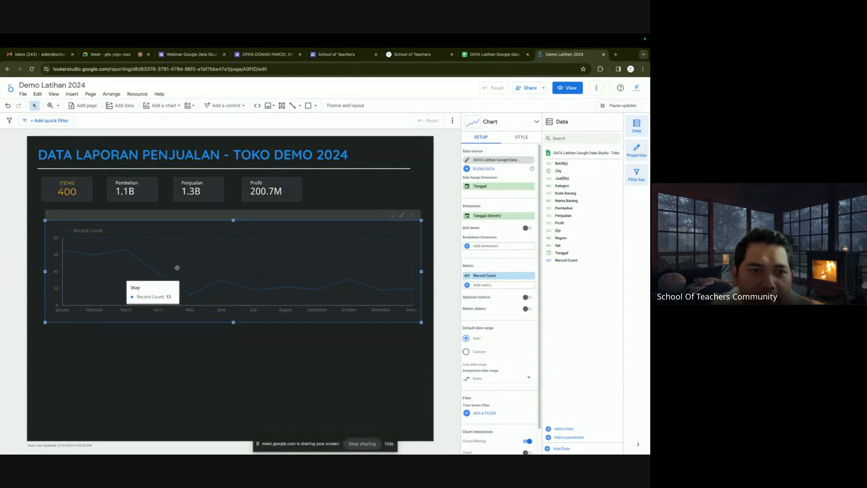
pyautogui.moveTo(178, 264); pyautogui.dragTo(177, 271)
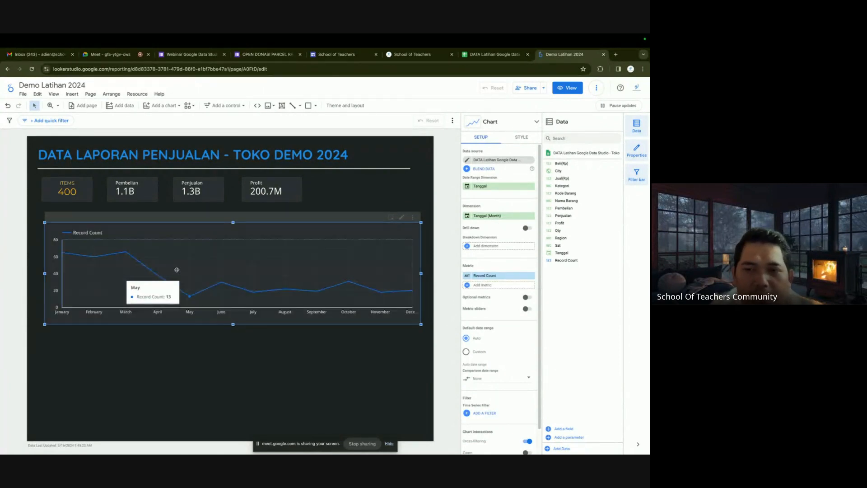
pyautogui.click(495, 247)
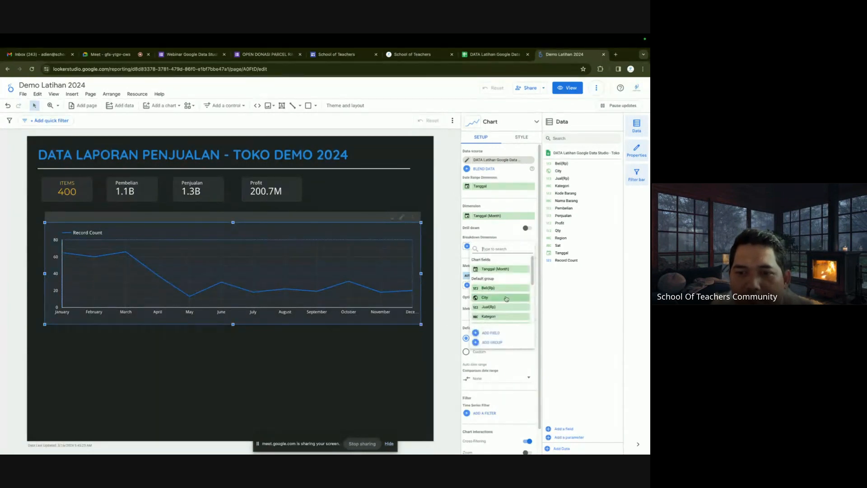
pyautogui.scroll(-3, 506, 298)
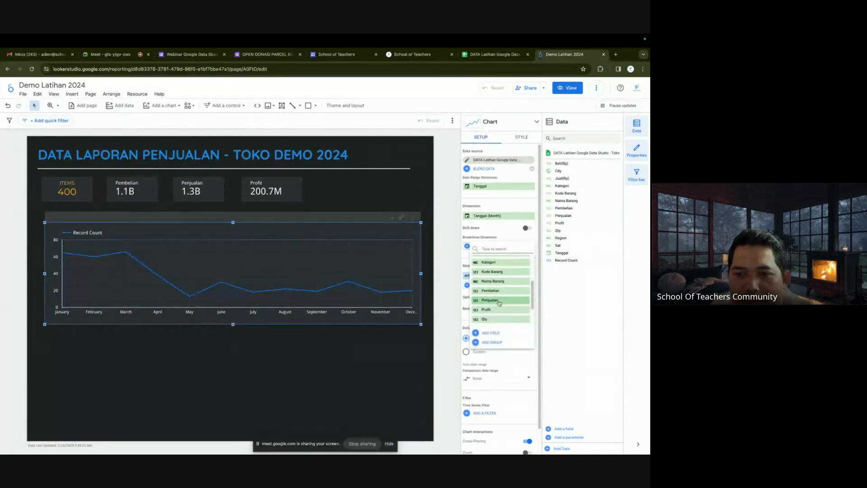
pyautogui.click(496, 291)
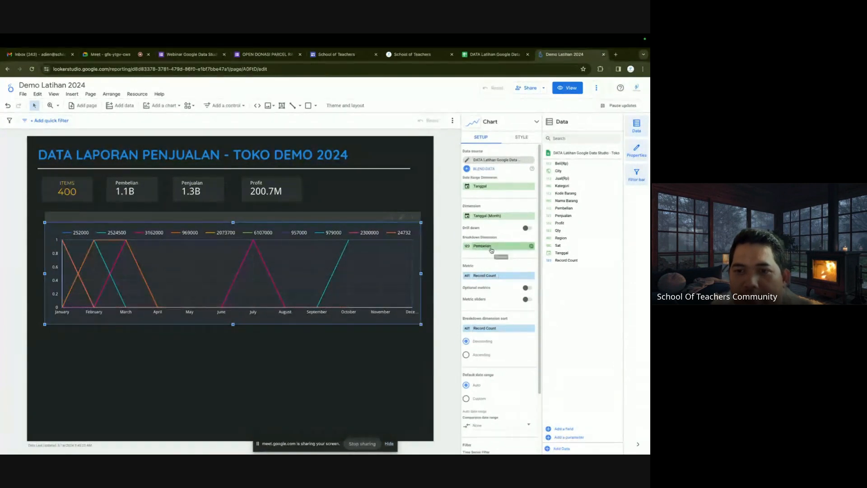
pyautogui.moveTo(356, 268)
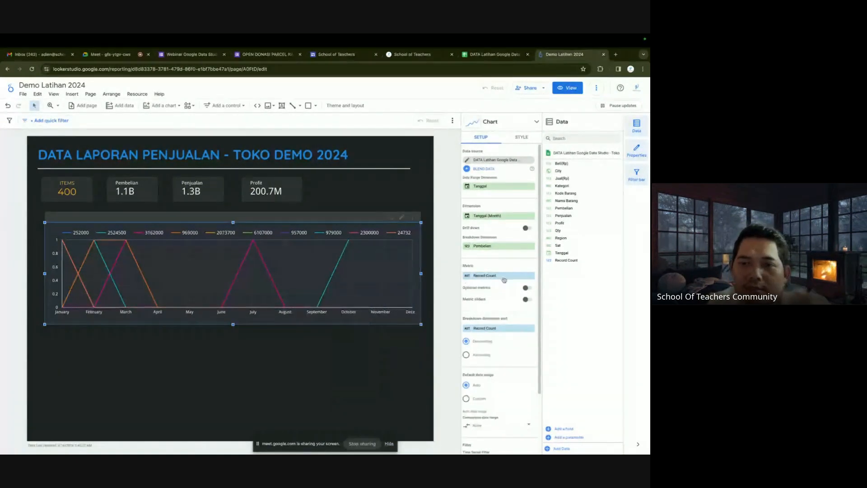
pyautogui.click(532, 247)
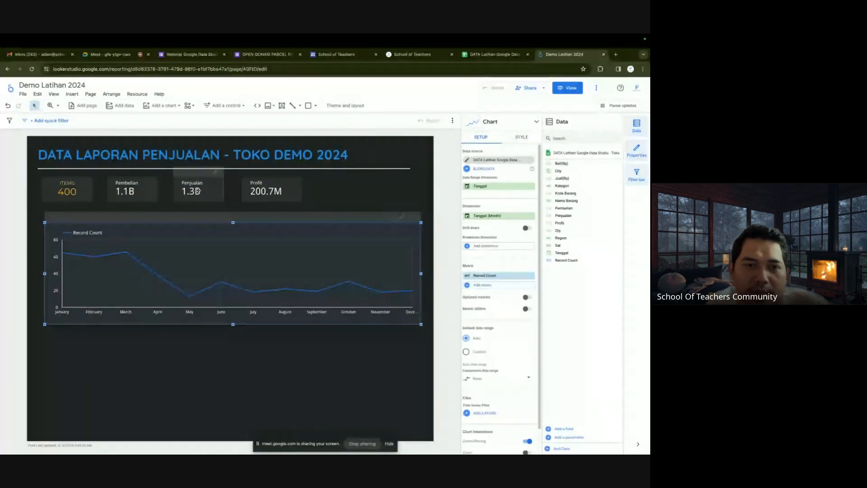
# Add Pembelian from the field list as a second metric, its line peaking near 250M in March.
pyautogui.click(482, 285)
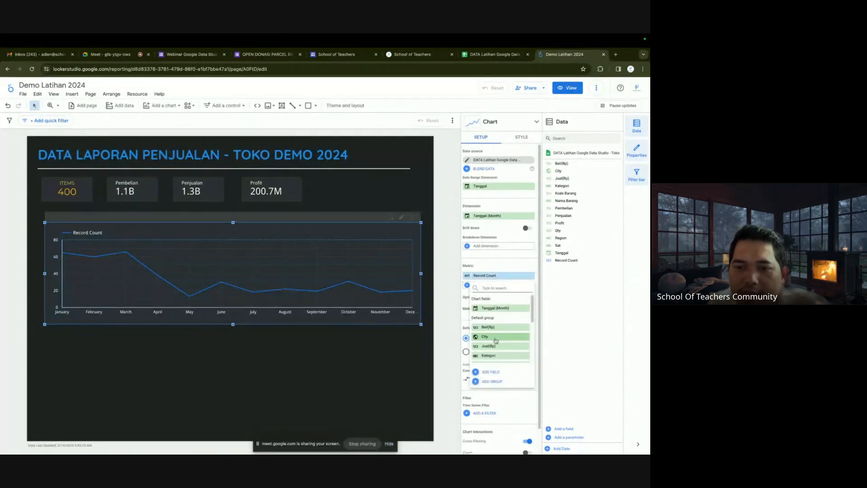
pyautogui.scroll(-3, 497, 344)
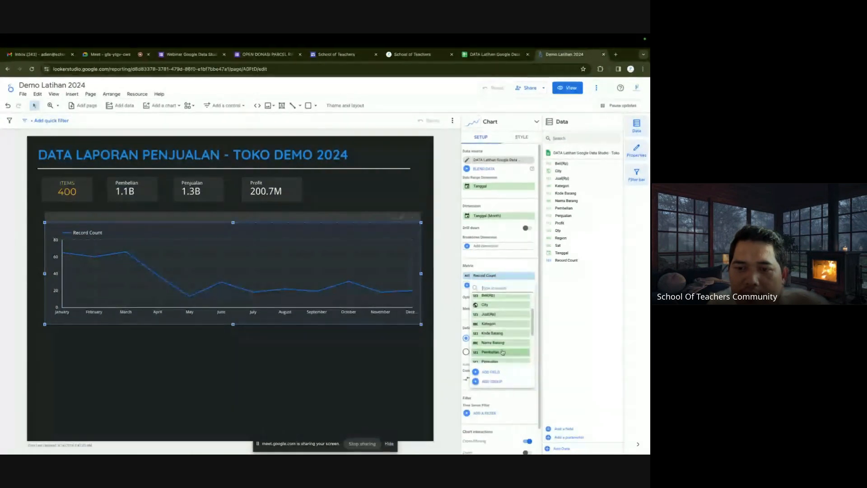
pyautogui.click(501, 352)
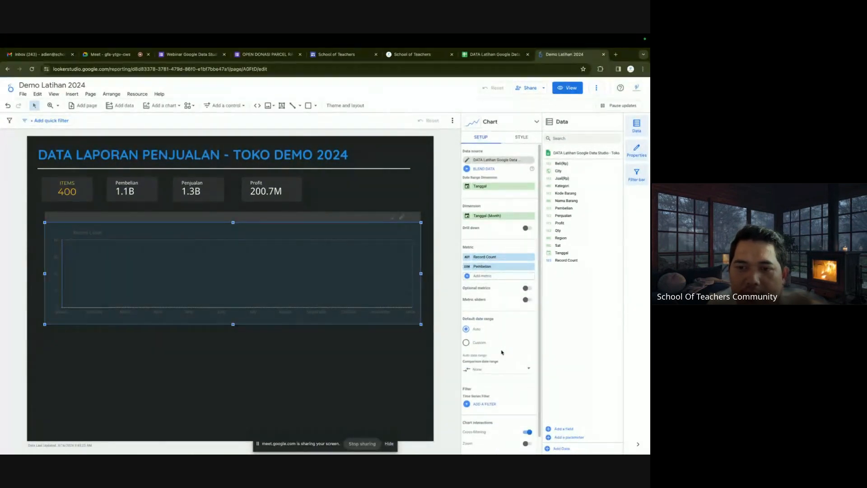
pyautogui.moveTo(74, 269)
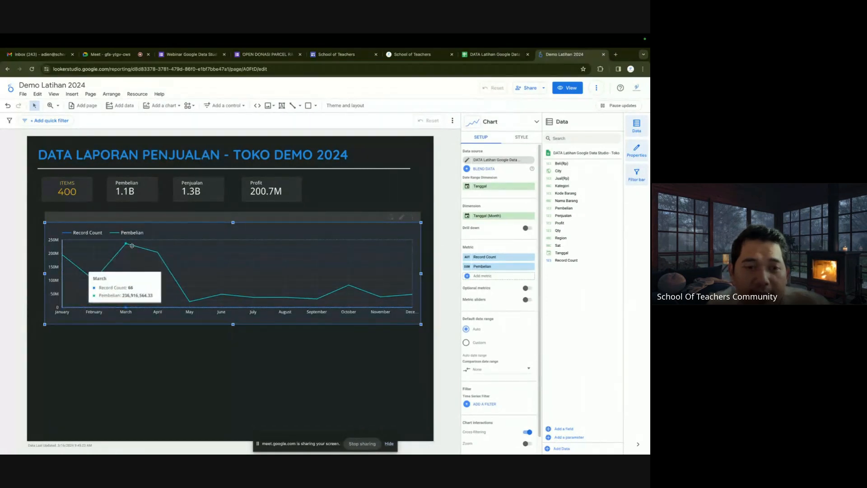
pyautogui.moveTo(187, 288)
pyautogui.moveTo(362, 286)
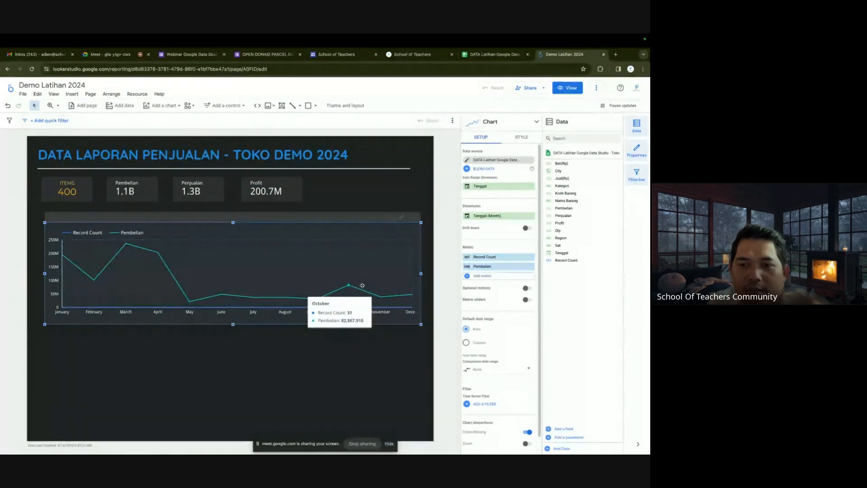
# In the chart's Style settings, enable Show Points for Series #2, the Pembelian line.
pyautogui.click(523, 139)
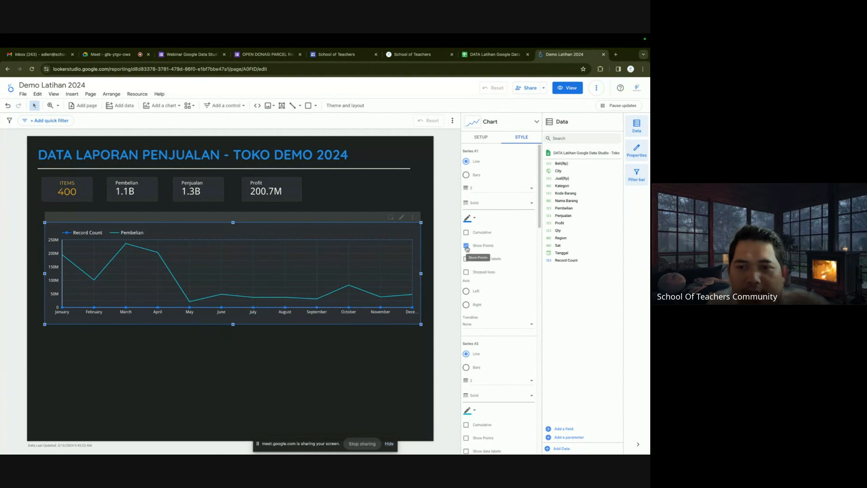
pyautogui.scroll(-1, 477, 307)
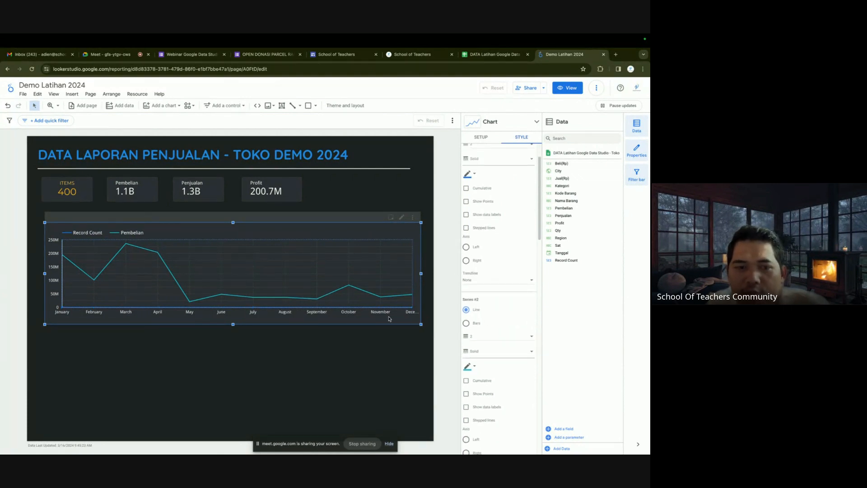
pyautogui.scroll(-1, 484, 391)
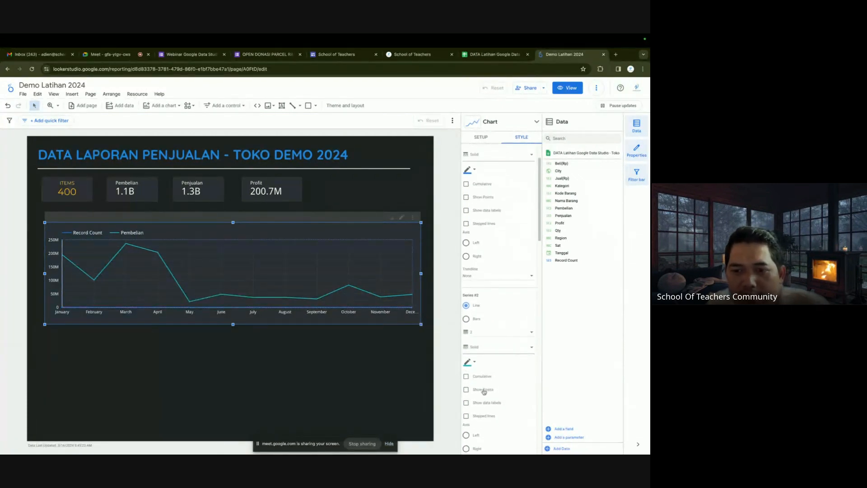
pyautogui.scroll(-1, 484, 391)
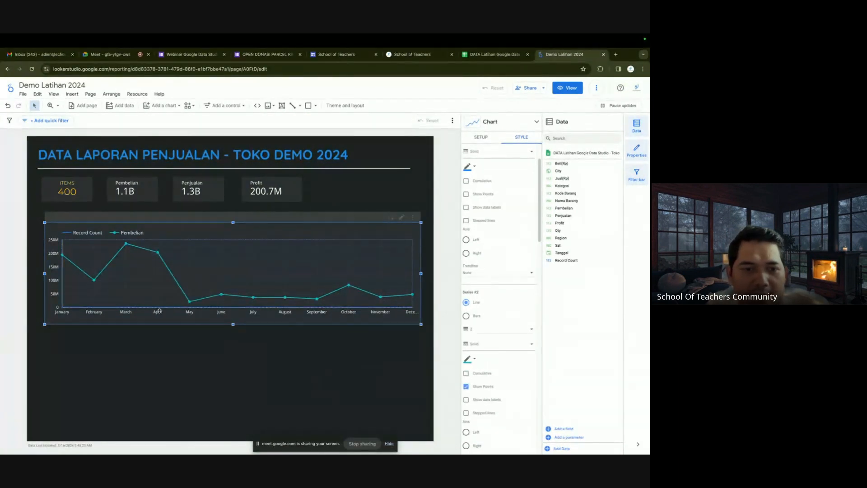
pyautogui.moveTo(155, 259)
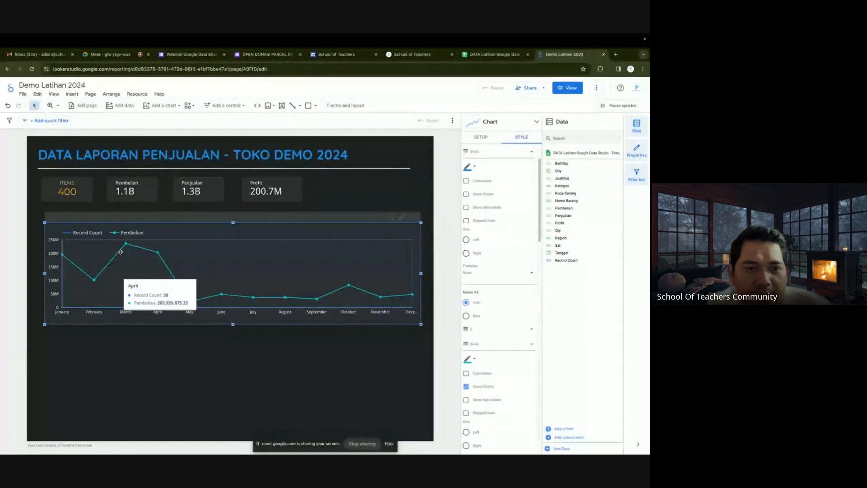
# Add Penjualan as a chart metric, after undoing an accidental replacement of Pembelian.
pyautogui.click(483, 137)
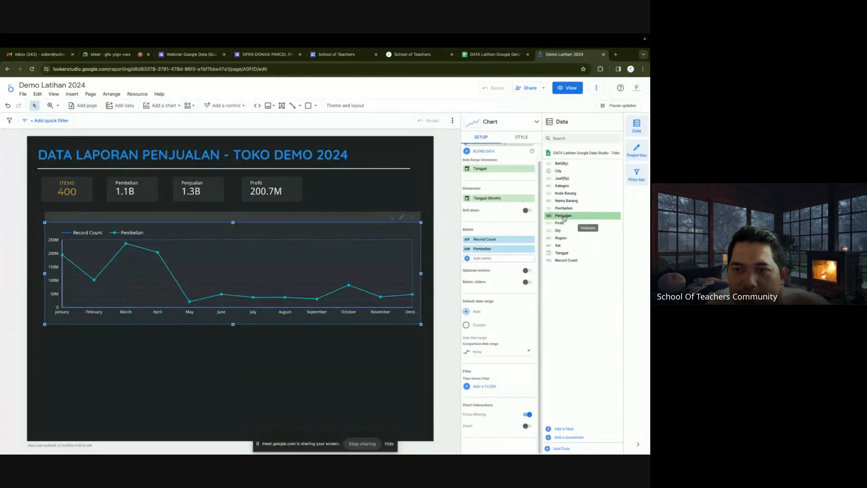
pyautogui.moveTo(564, 218); pyautogui.dragTo(497, 261)
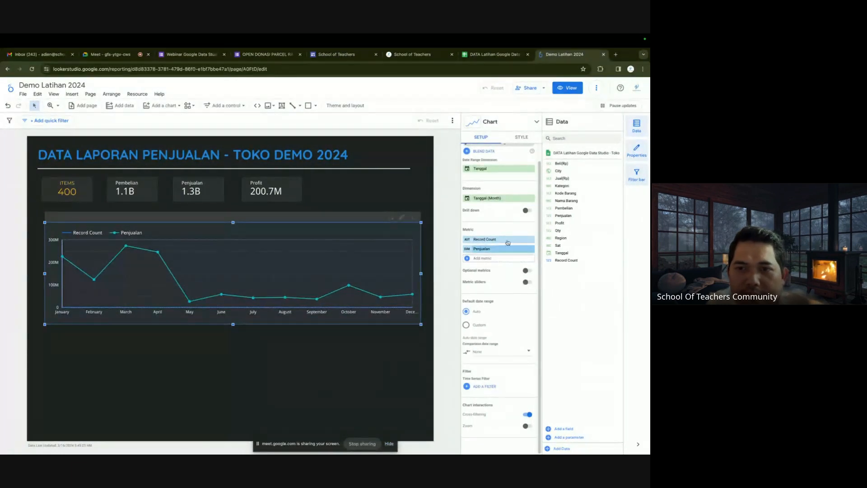
pyautogui.click(8, 106)
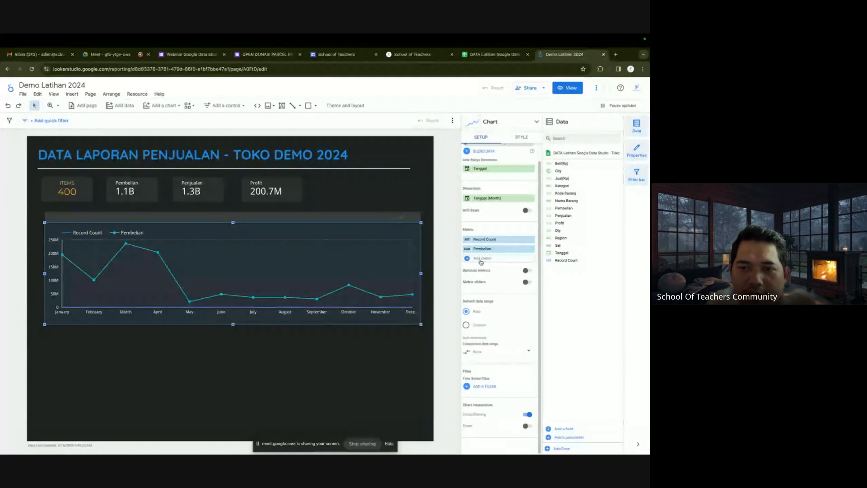
pyautogui.click(481, 258)
pyautogui.scroll(-3, 501, 316)
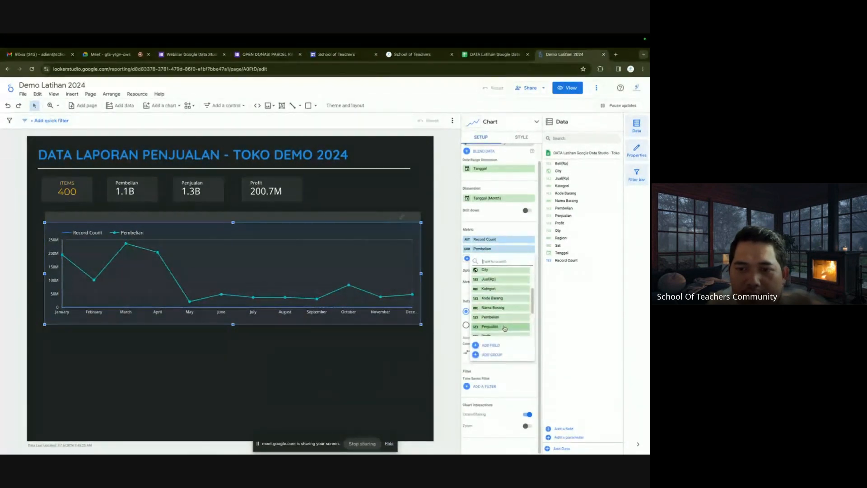
pyautogui.click(505, 327)
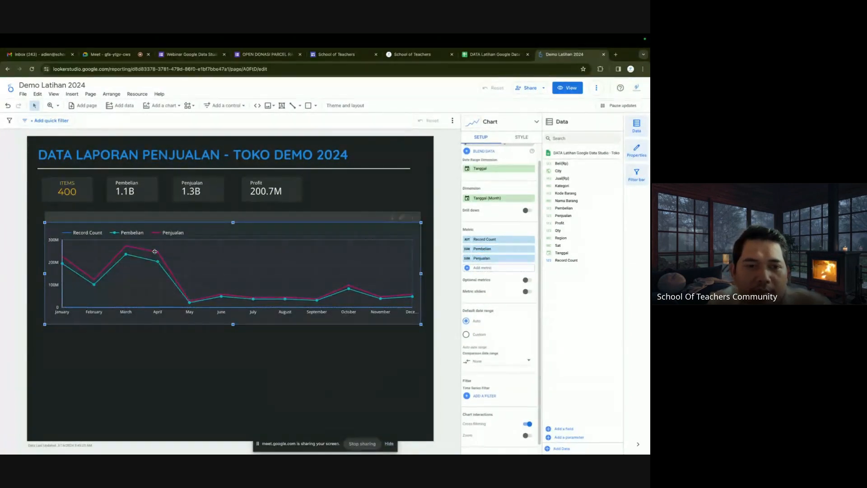
# Add Profit as a metric and remove Record Count from the chart.
pyautogui.click(491, 269)
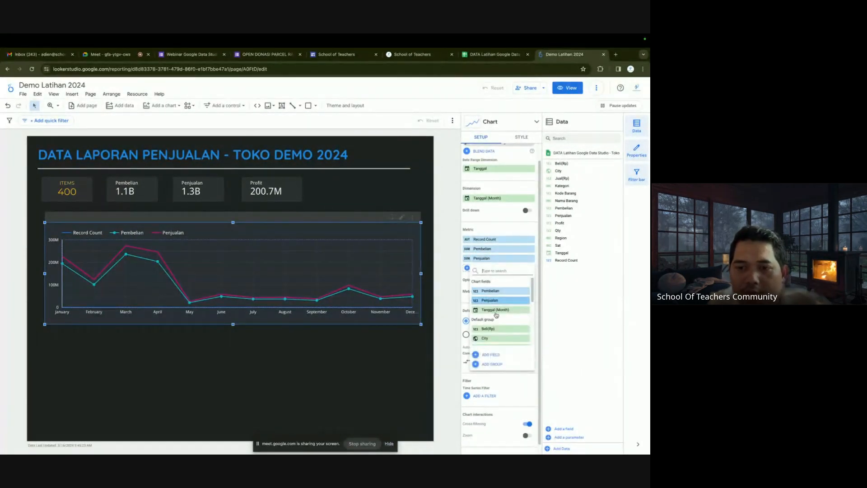
pyautogui.scroll(-3, 496, 317)
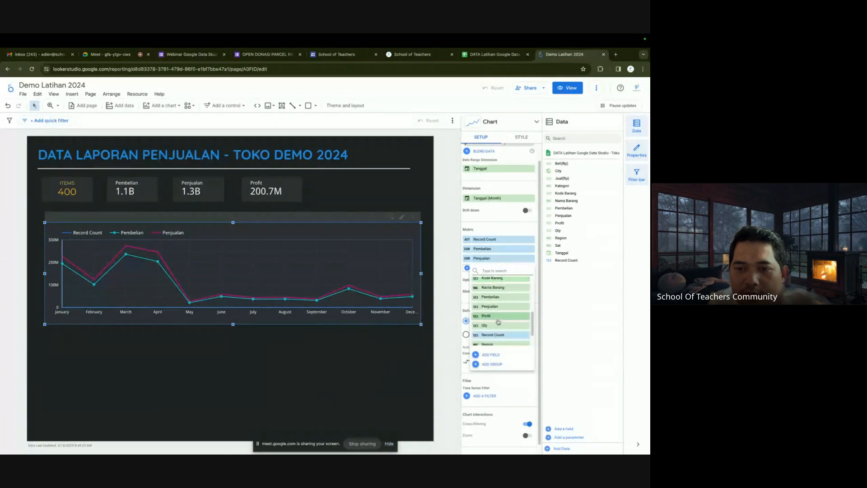
pyautogui.click(498, 316)
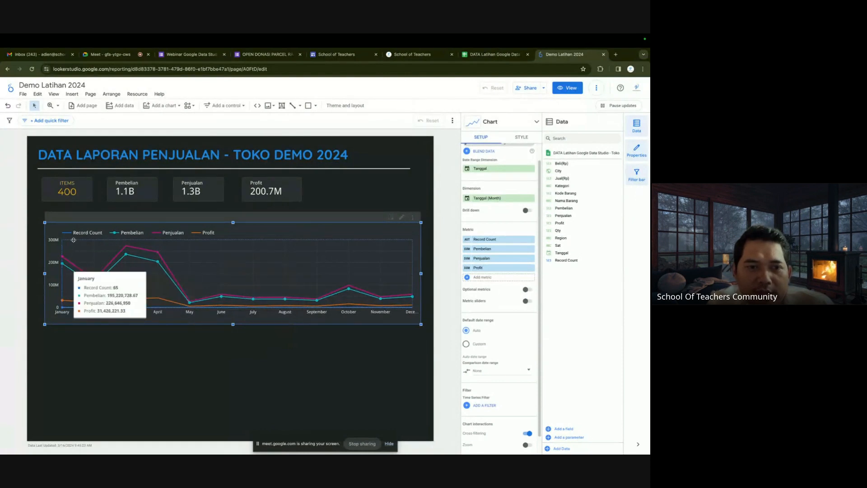
pyautogui.click(531, 240)
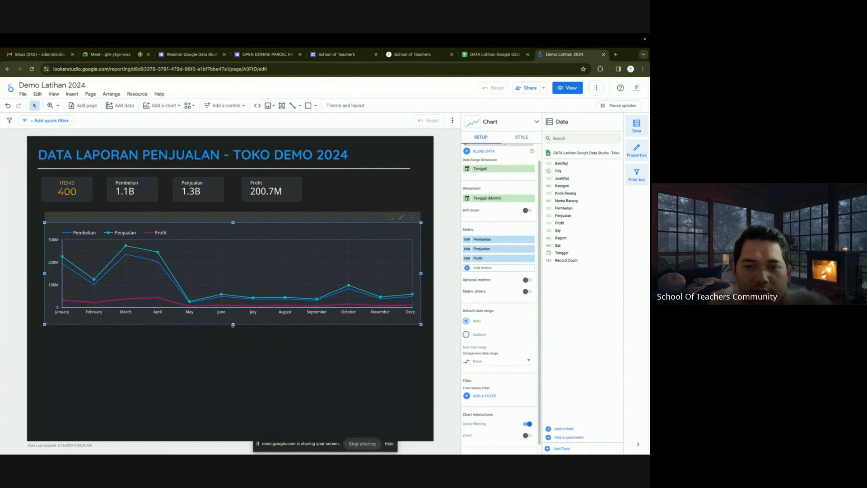
# Make the line chart taller and cross-filter to May–June, leaving Items 43 and Profit 14.6M.
pyautogui.moveTo(233, 325); pyautogui.dragTo(194, 317)
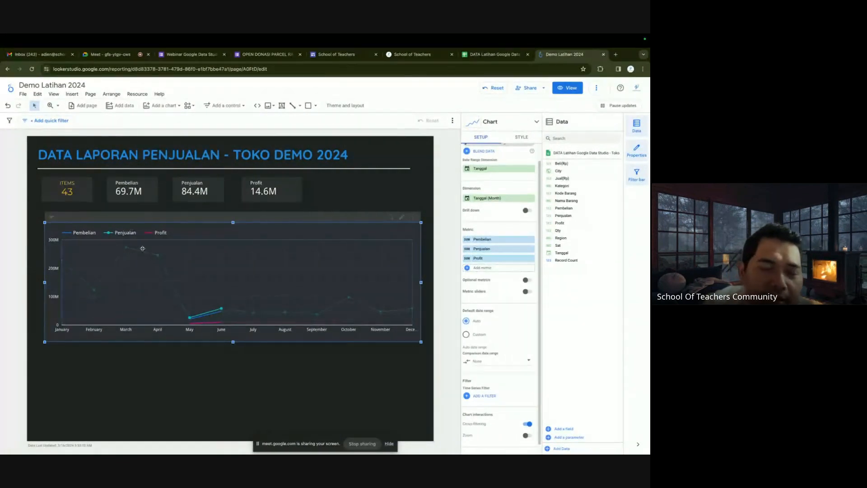
pyautogui.click(132, 186)
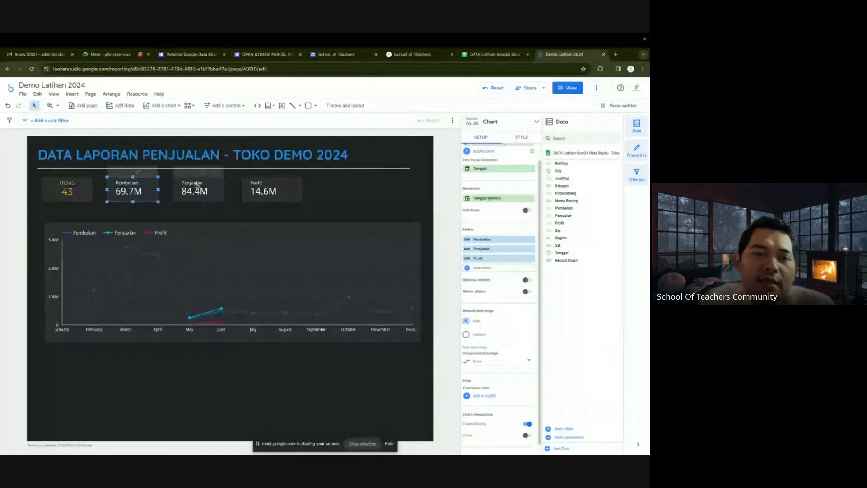
pyautogui.click(166, 211)
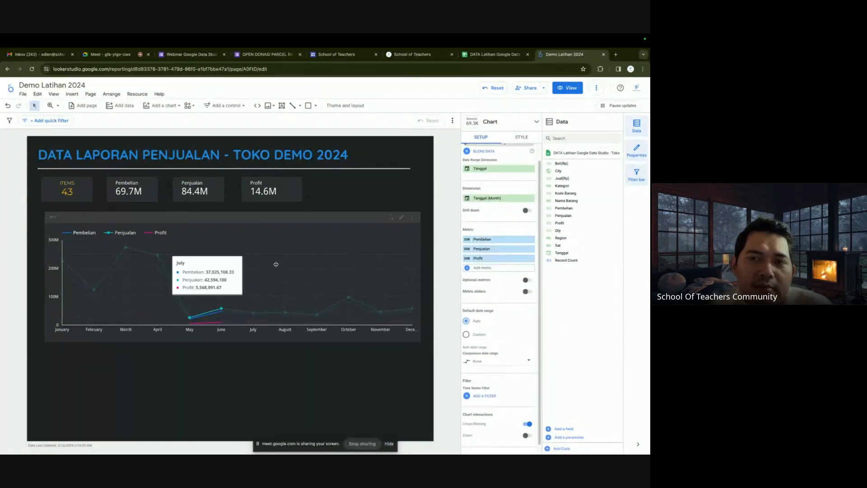
# Refresh the report's data, preview it in View mode, then go back to Edit.
pyautogui.click(598, 89)
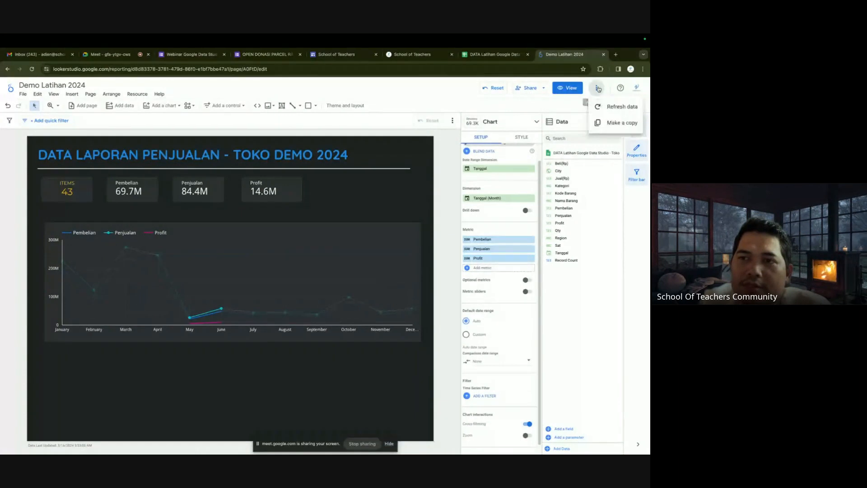
pyautogui.click(606, 105)
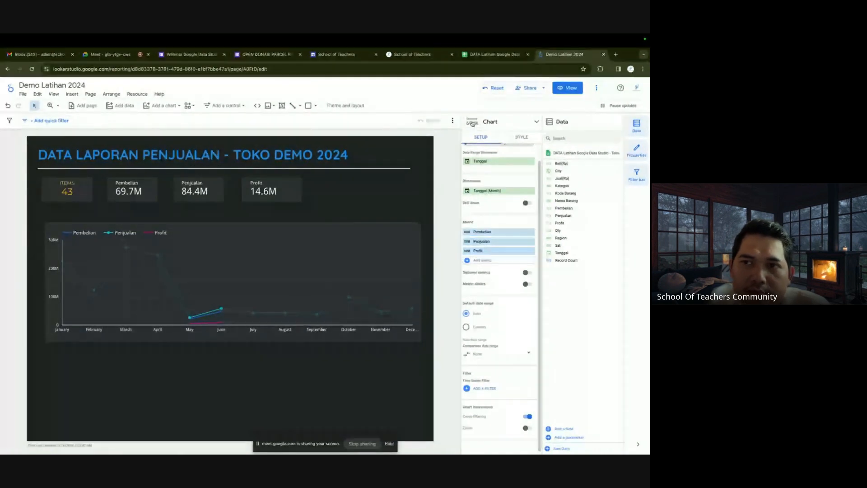
pyautogui.click(560, 88)
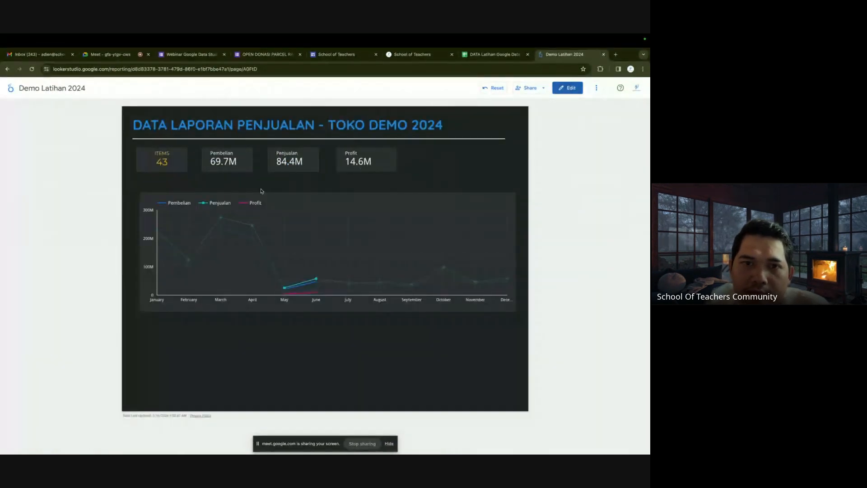
pyautogui.click(570, 89)
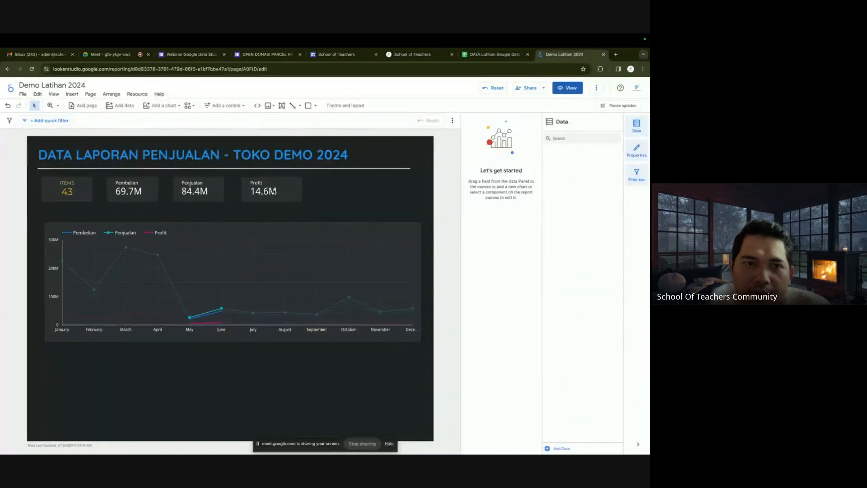
# Select the Penjualan scorecard, hide and restore the properties panel, then go to the Meet call.
pyautogui.click(192, 191)
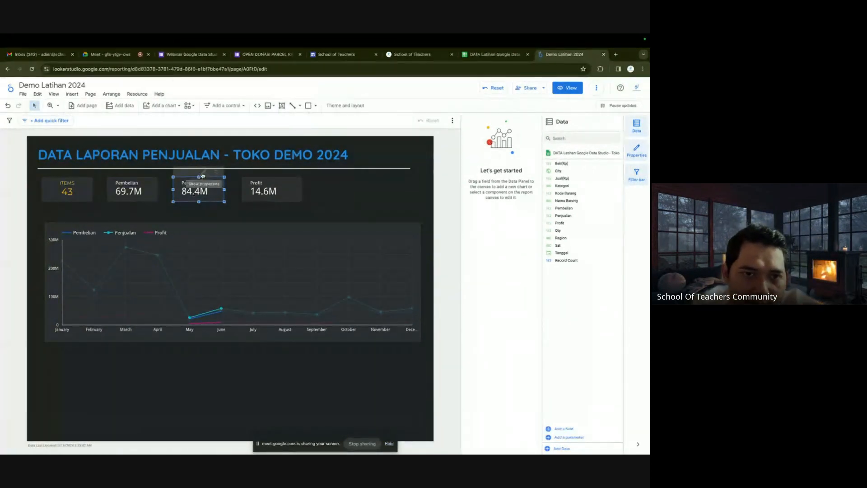
pyautogui.click(634, 151)
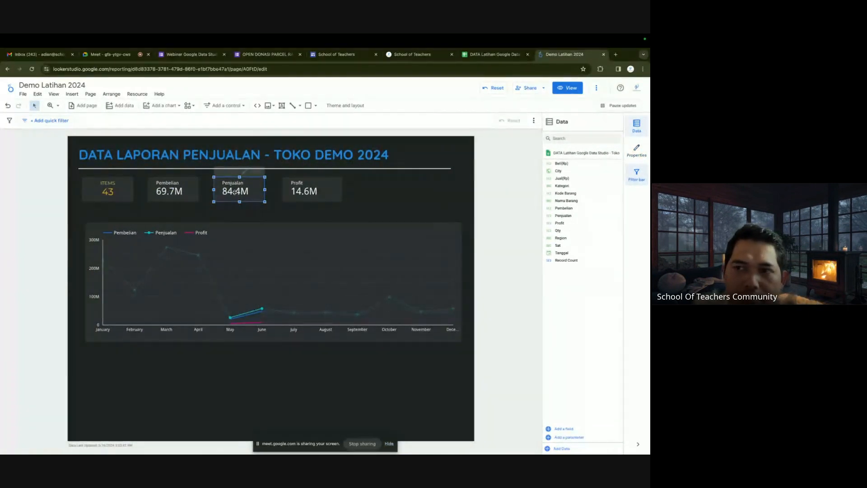
pyautogui.click(637, 151)
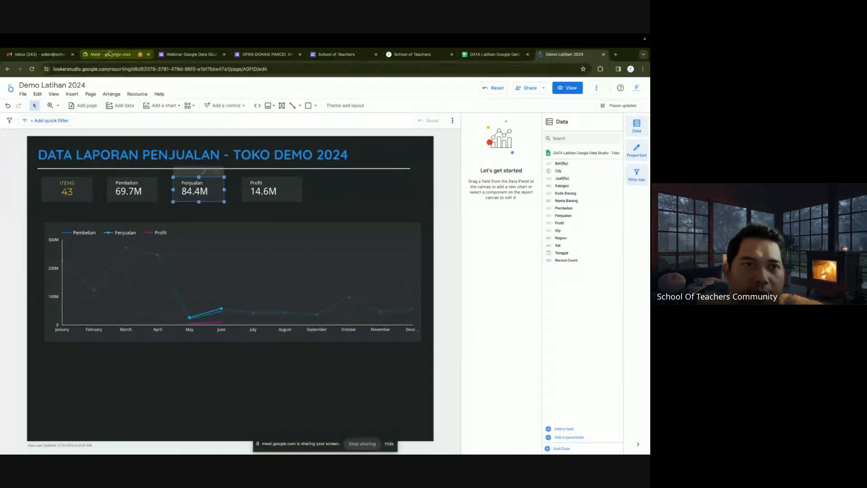
pyautogui.click(109, 54)
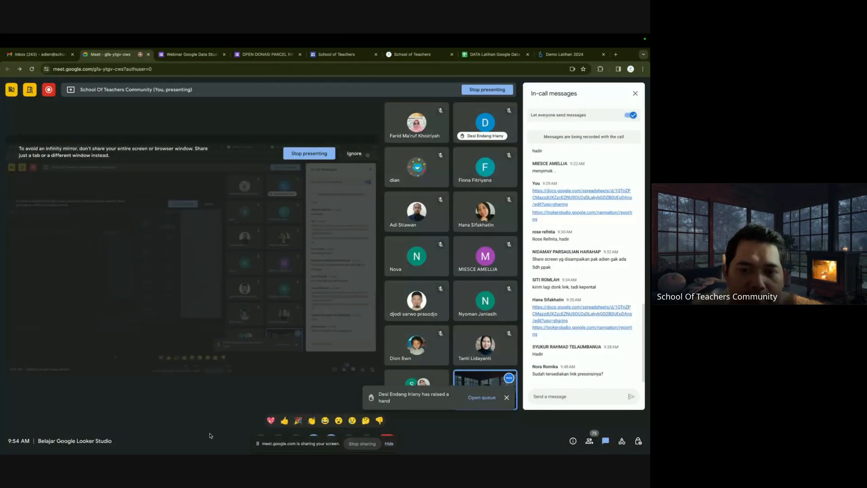
# Turn the camera off in Google Meet and return to the Demo Latihan 2024 report tab.
pyautogui.moveTo(269, 444); pyautogui.dragTo(275, 397)
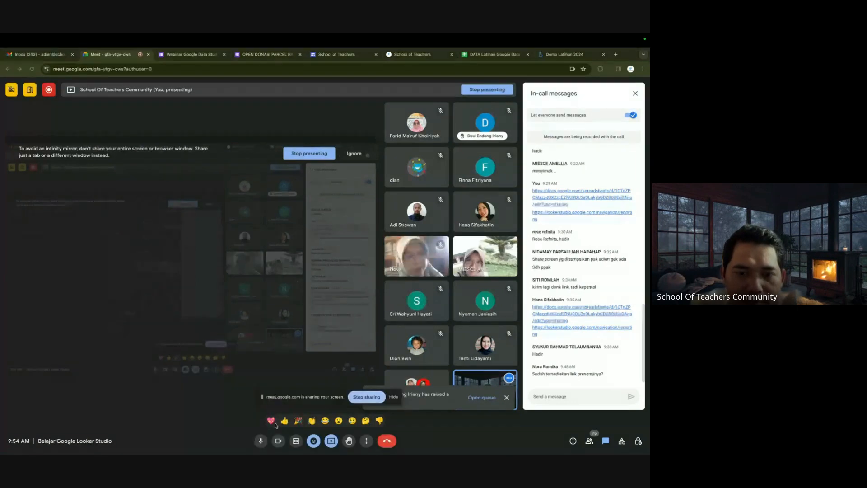
pyautogui.click(277, 444)
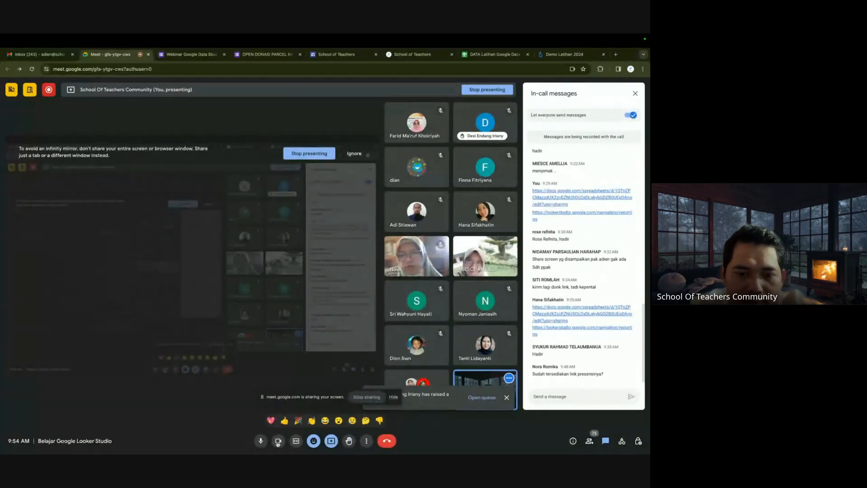
pyautogui.click(278, 442)
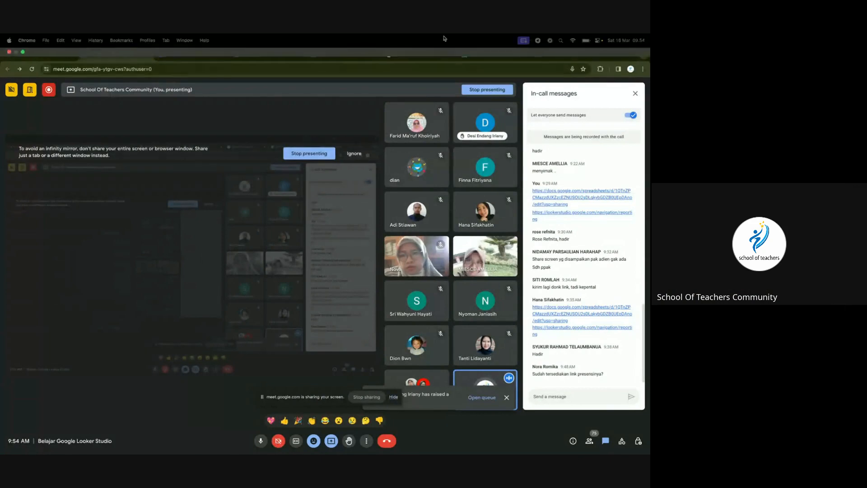
pyautogui.click(555, 57)
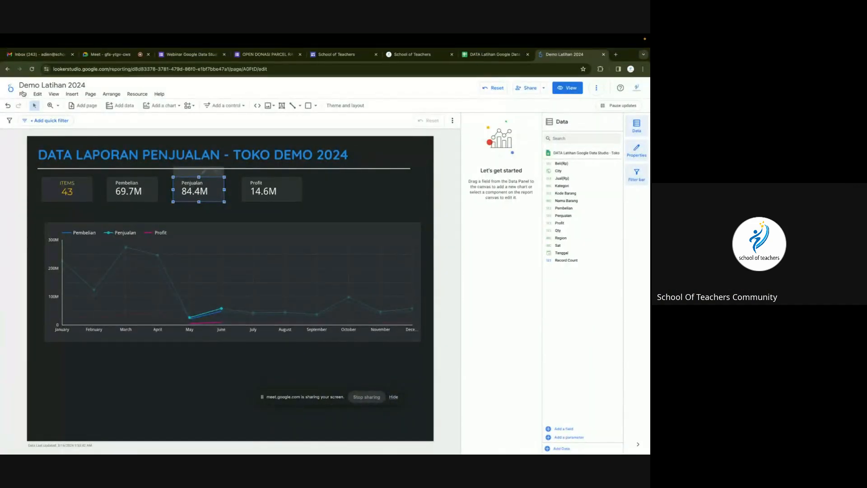
# Reload the report and make the Penjualan scorecard's 1.3B value yellow.
pyautogui.click(32, 69)
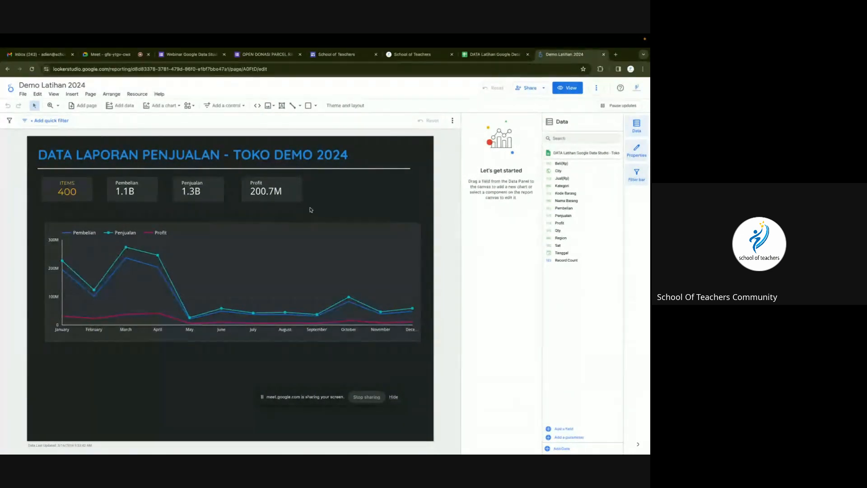
pyautogui.click(142, 191)
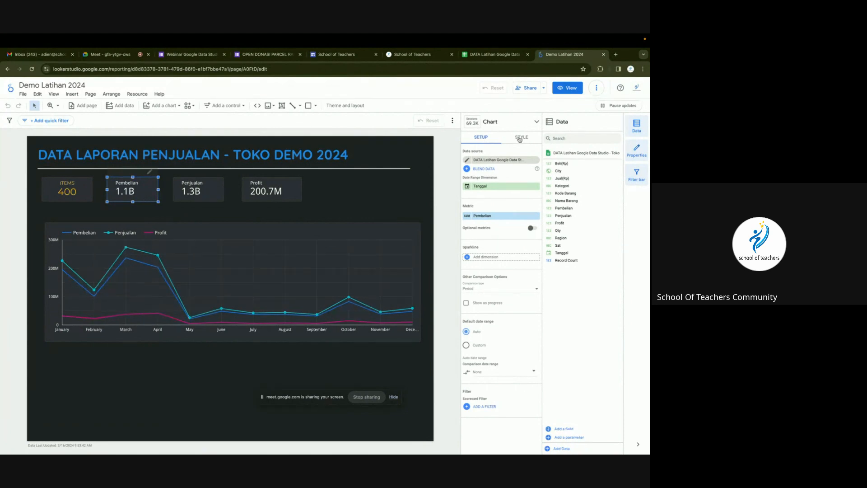
pyautogui.click(197, 190)
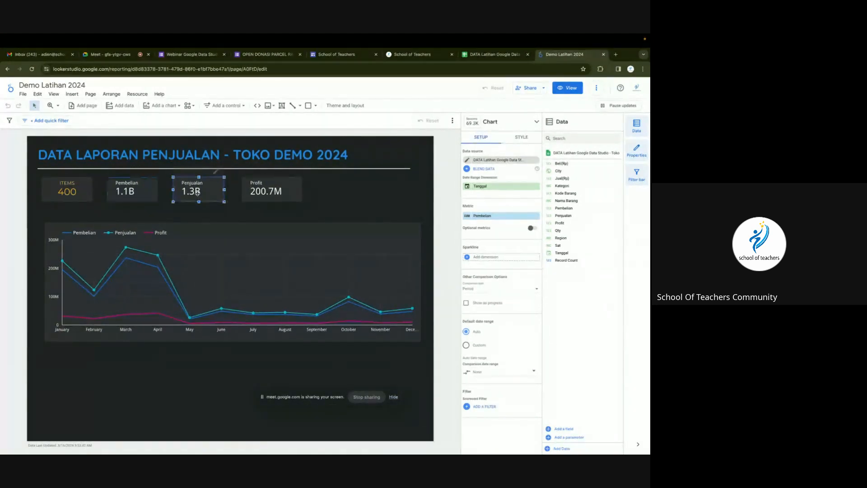
pyautogui.click(522, 137)
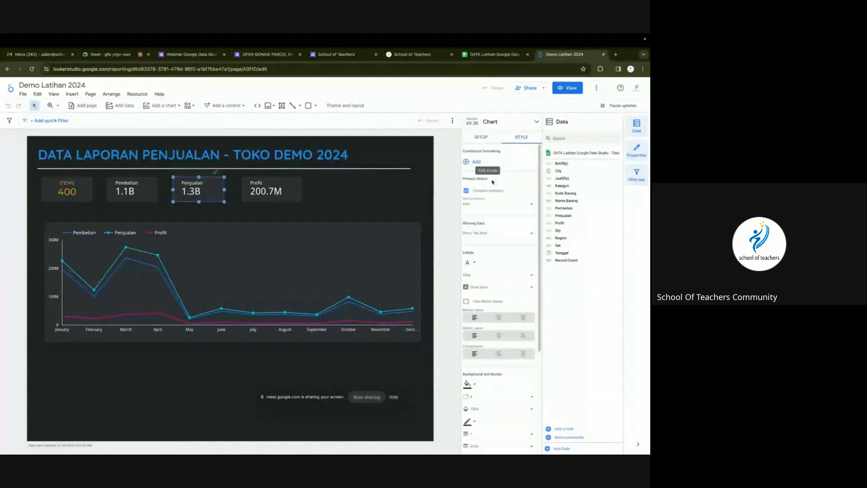
pyautogui.click(475, 263)
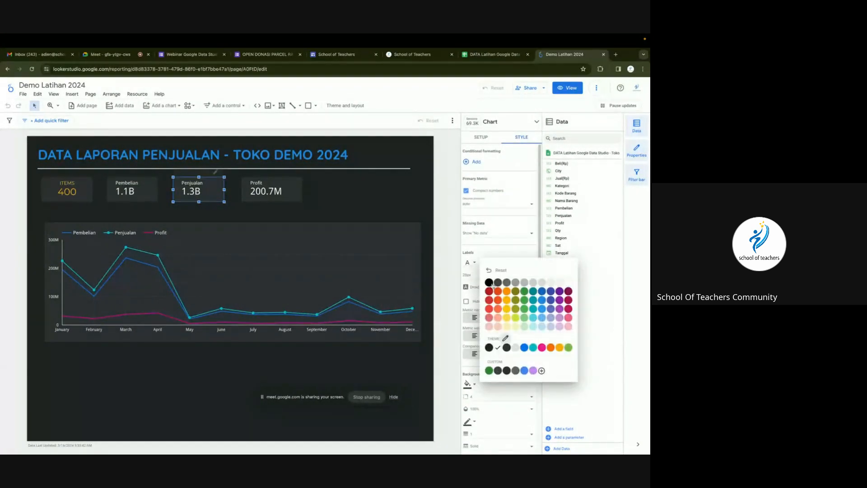
pyautogui.click(507, 309)
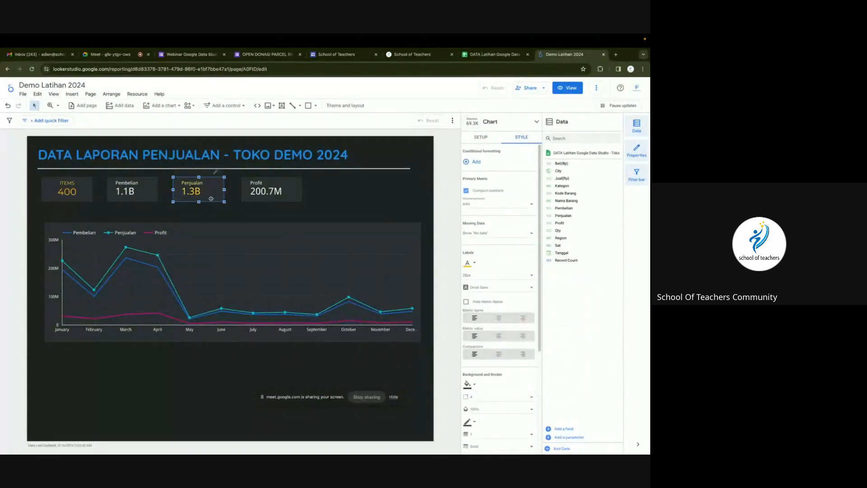
# Make the Profit scorecard's 200.7M value green.
pyautogui.click(274, 187)
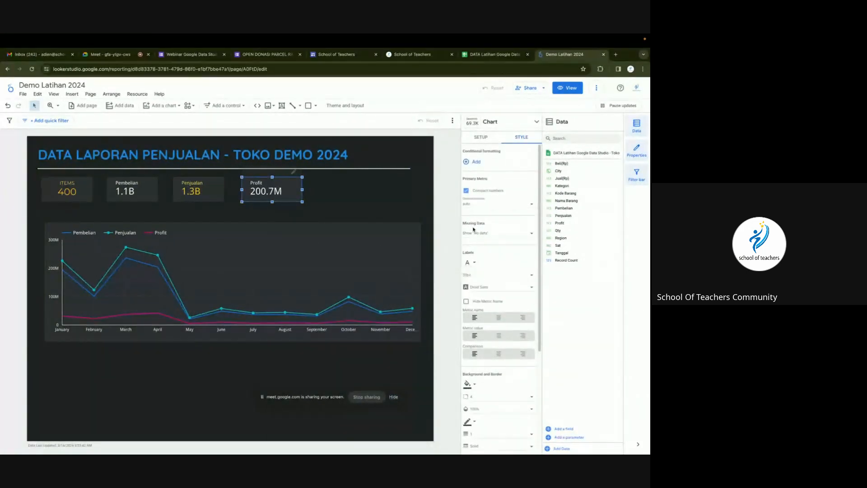
pyautogui.click(473, 260)
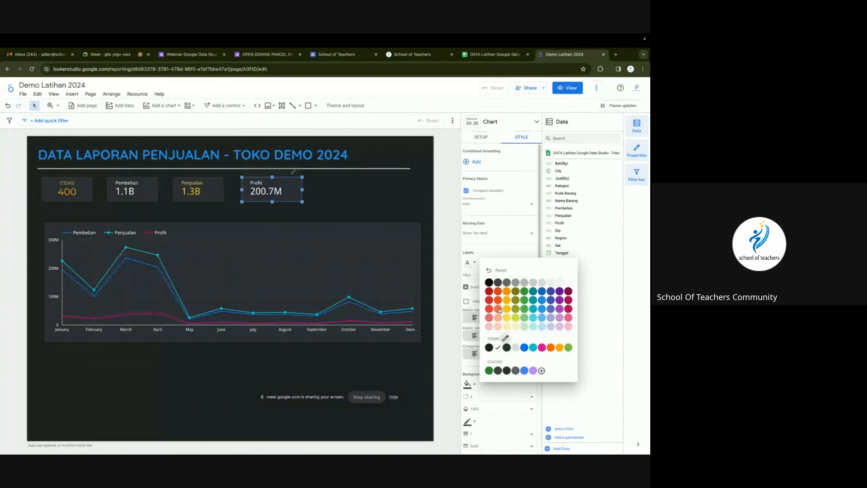
pyautogui.click(525, 292)
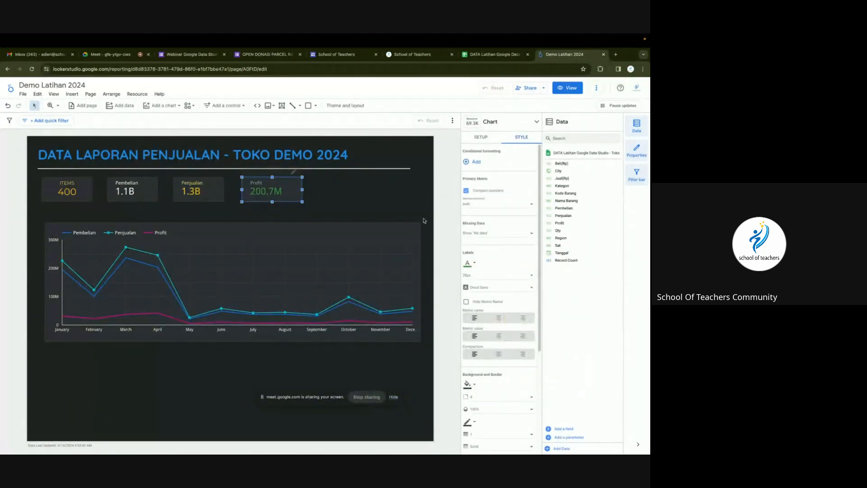
pyautogui.click(398, 195)
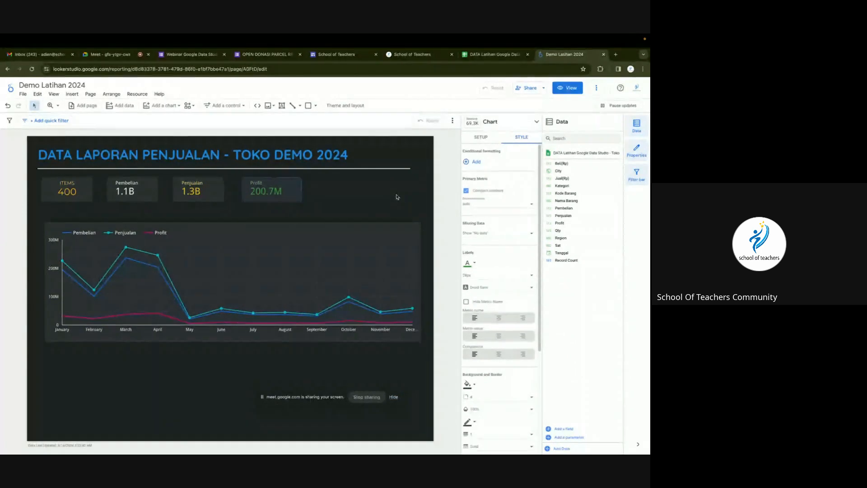
# Make the Pembelian line (Series #1) of the monthly line chart white.
pyautogui.click(170, 276)
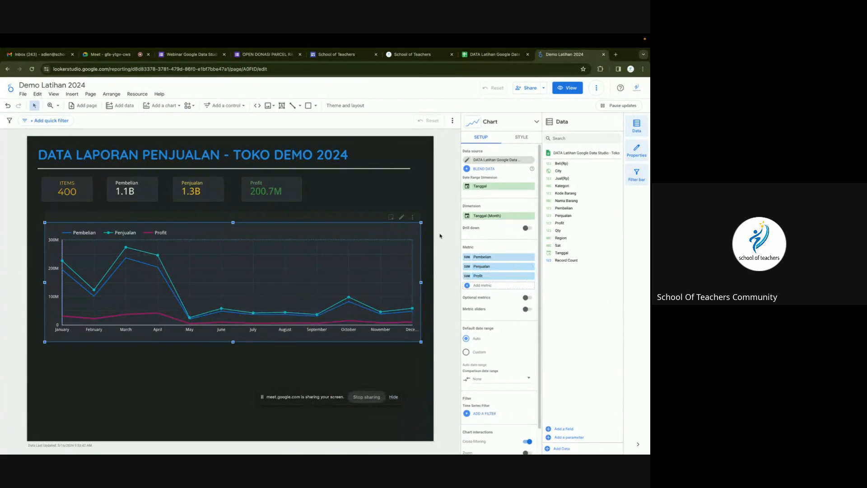
pyautogui.click(490, 261)
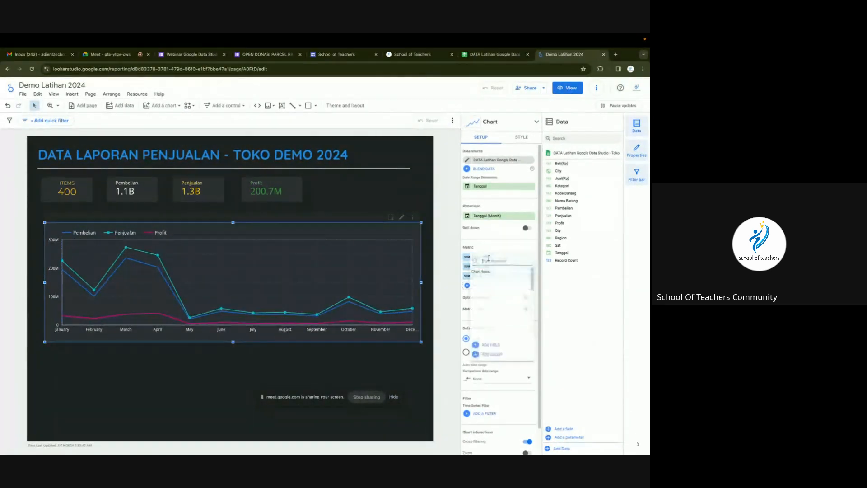
pyautogui.click(521, 139)
pyautogui.click(520, 139)
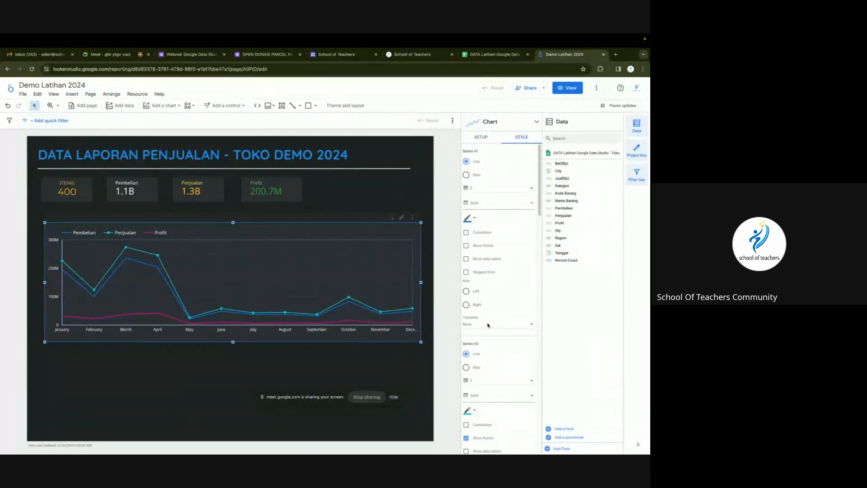
pyautogui.click(476, 219)
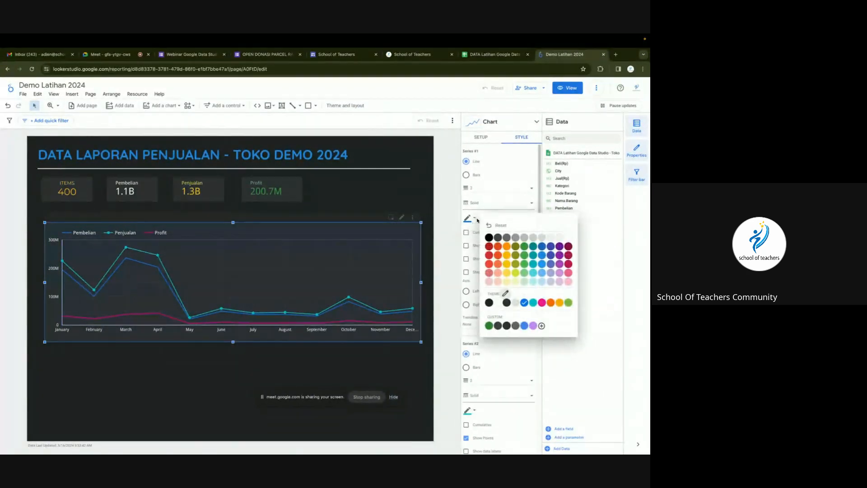
pyautogui.click(560, 237)
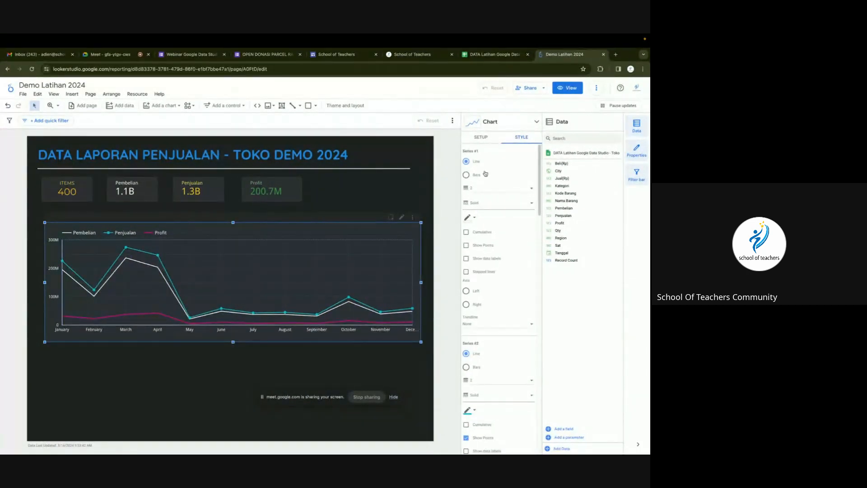
# Colour the Penjualan line yellow-green and the Profit line green, then preview the report.
pyautogui.scroll(-2, 488, 190)
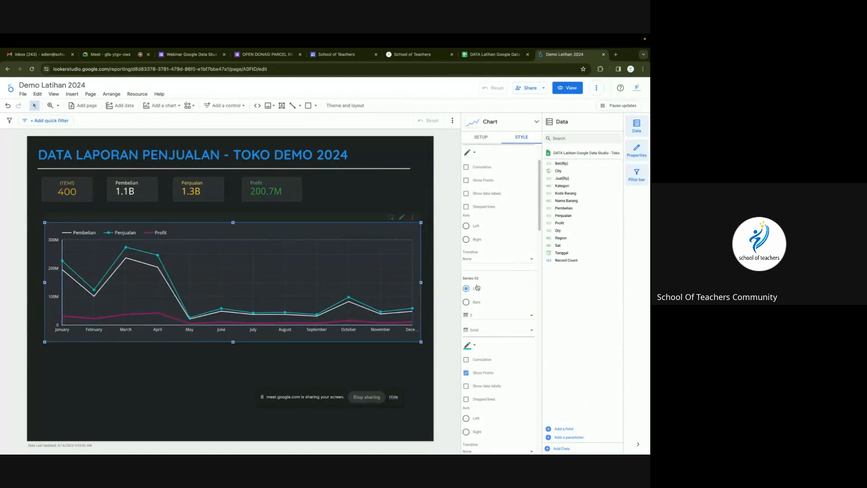
pyautogui.scroll(-1, 477, 288)
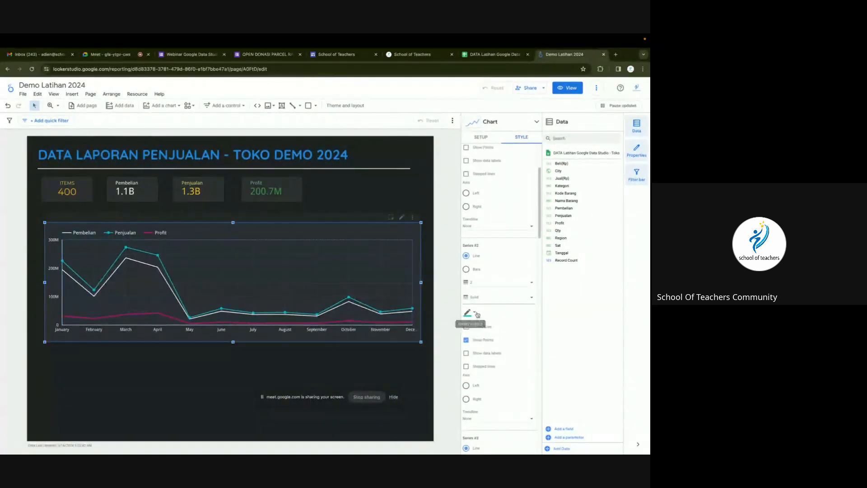
pyautogui.click(475, 313)
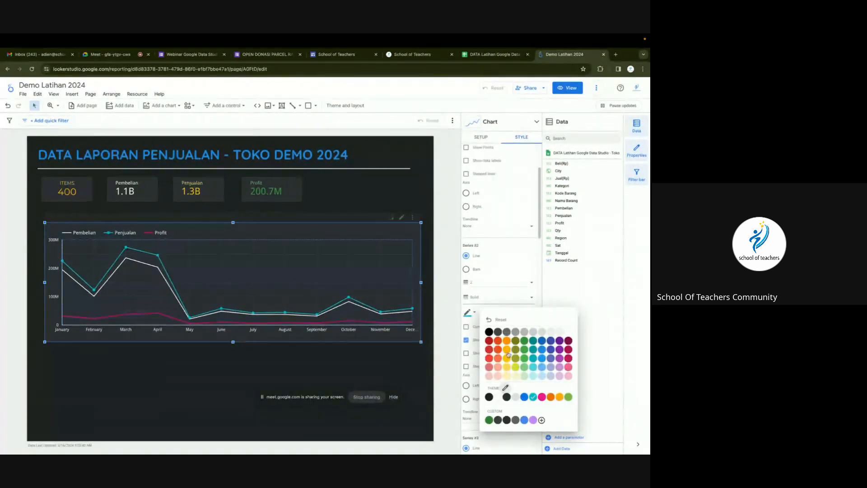
pyautogui.click(516, 367)
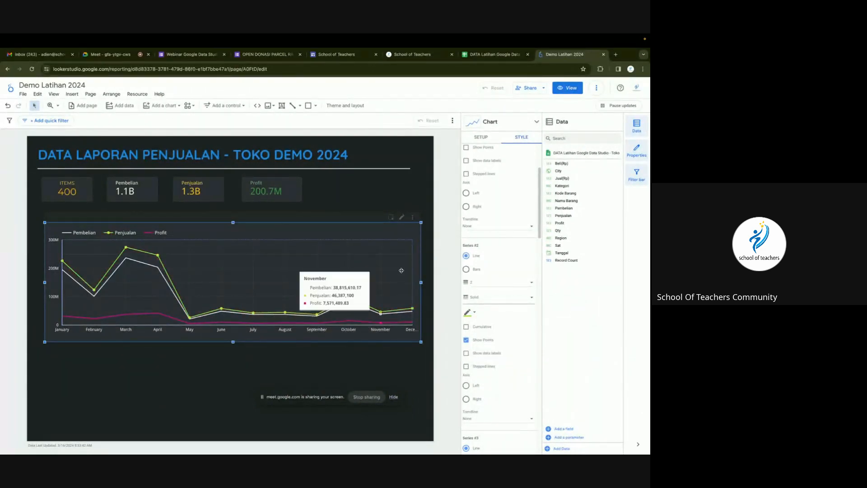
pyautogui.scroll(-3, 490, 330)
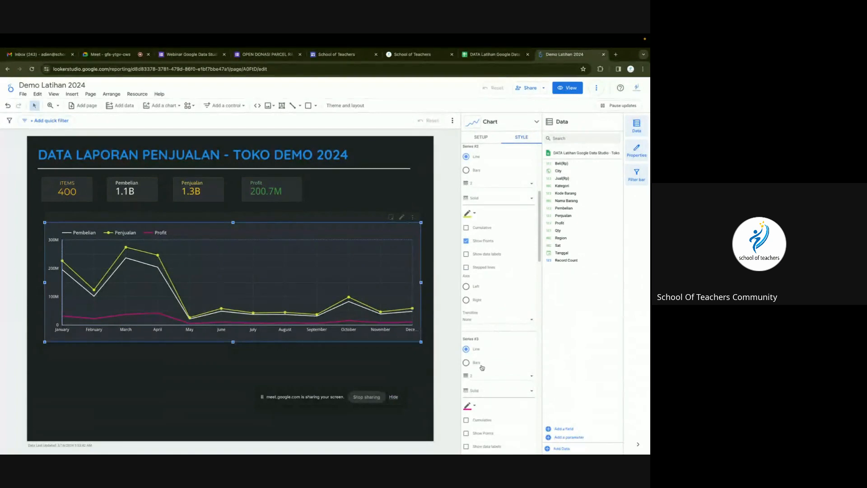
pyautogui.scroll(-1, 480, 379)
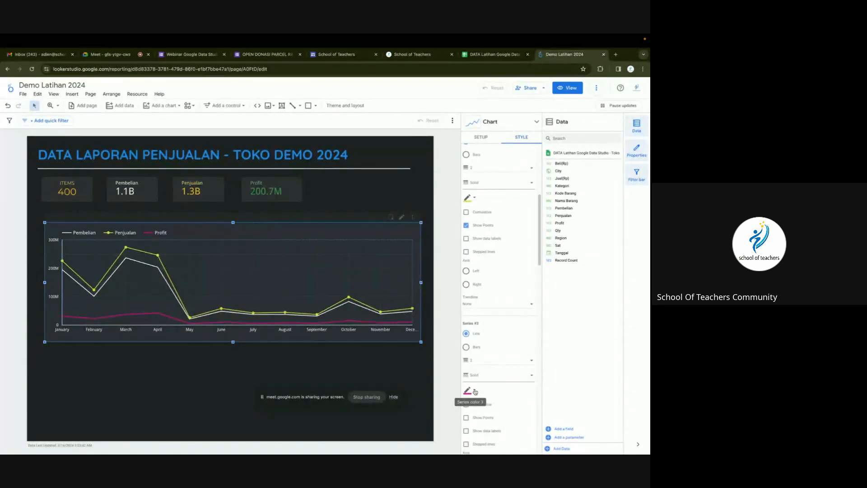
pyautogui.click(475, 391)
pyautogui.click(524, 369)
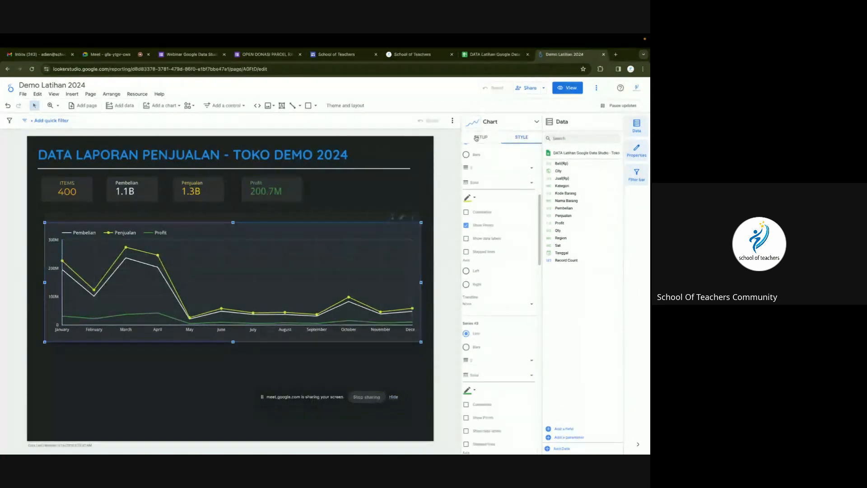
pyautogui.click(453, 150)
pyautogui.click(568, 87)
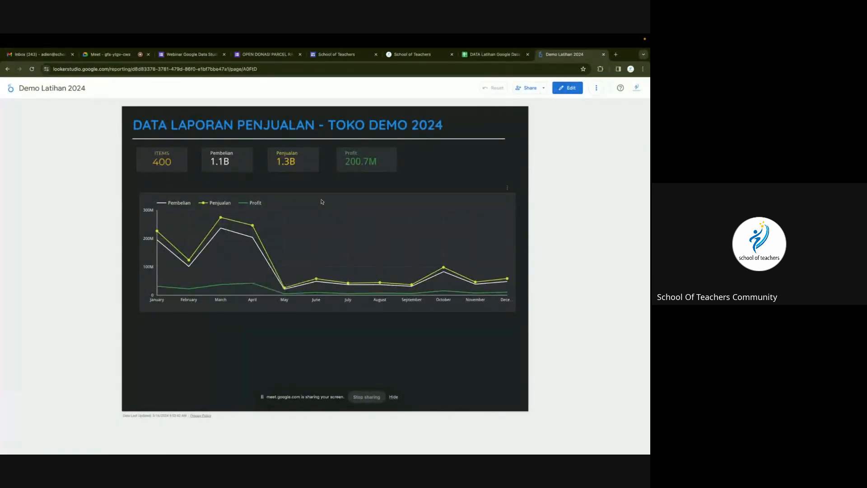
# Cross-filter the viewed report to June from the line chart, giving 30 items and 9.7M profit.
pyautogui.click(316, 281)
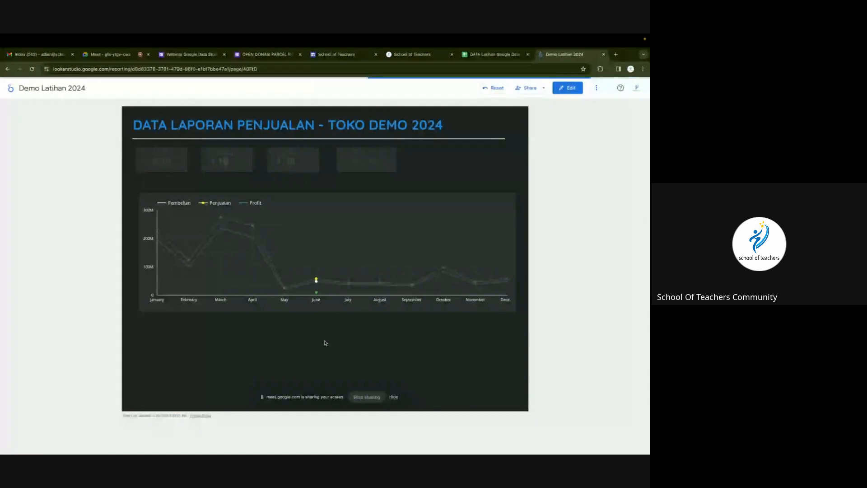
pyautogui.click(603, 90)
pyautogui.click(611, 106)
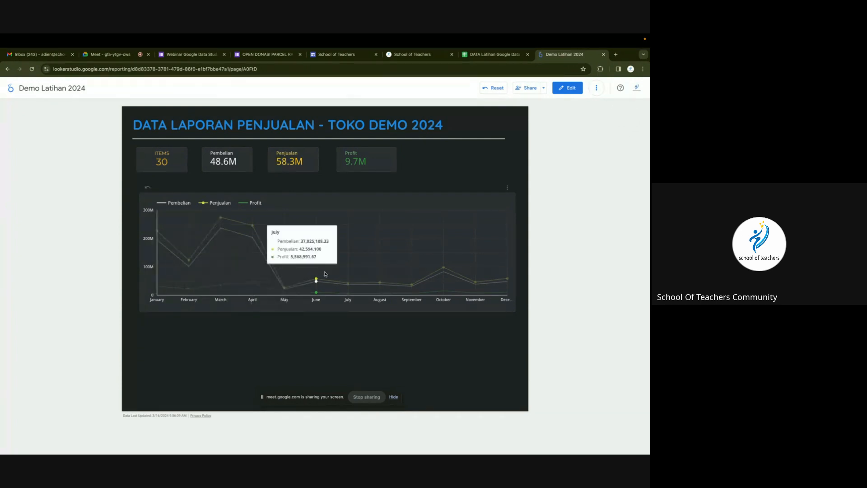
# Return to edit mode, clearing the June filter, and shrink the line chart's height.
pyautogui.click(568, 88)
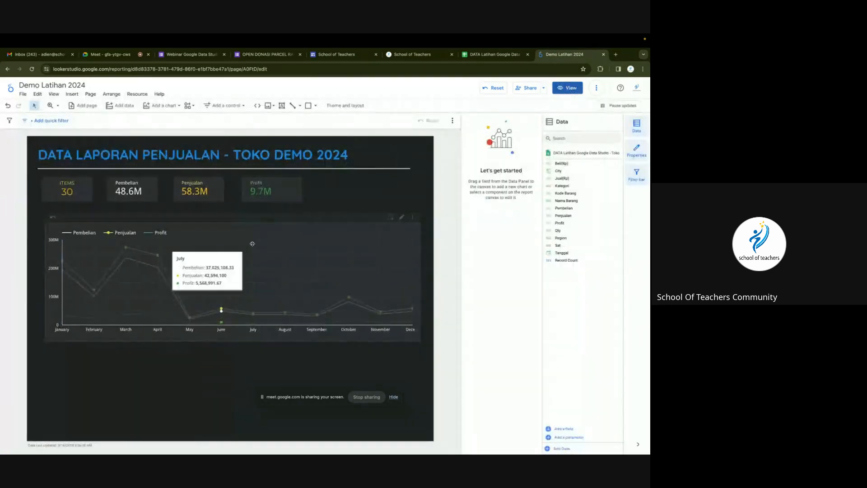
pyautogui.click(252, 244)
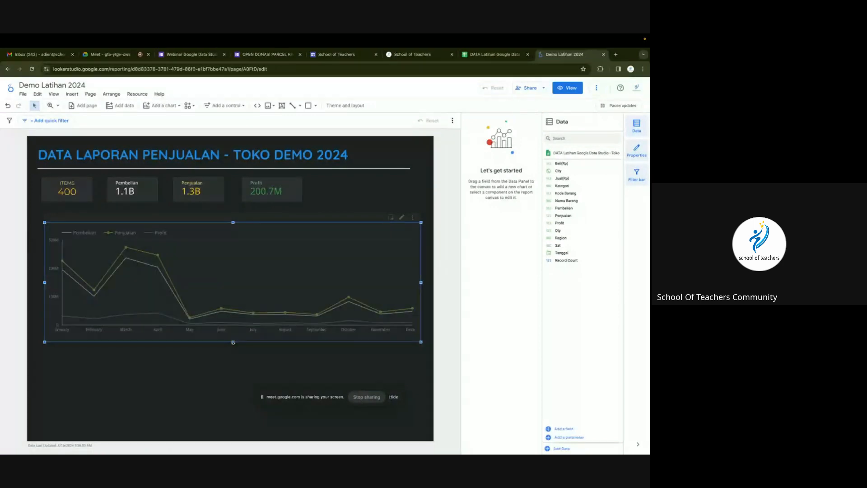
pyautogui.moveTo(233, 343); pyautogui.dragTo(233, 323)
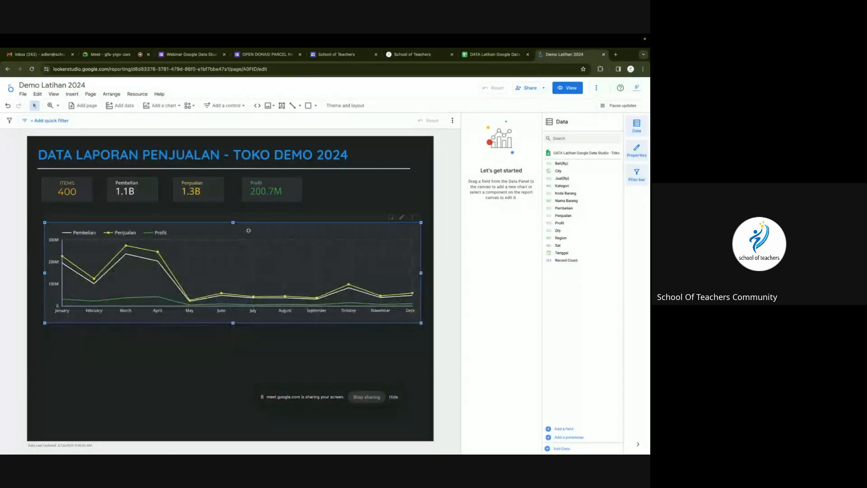
pyautogui.moveTo(233, 223); pyautogui.dragTo(262, 220)
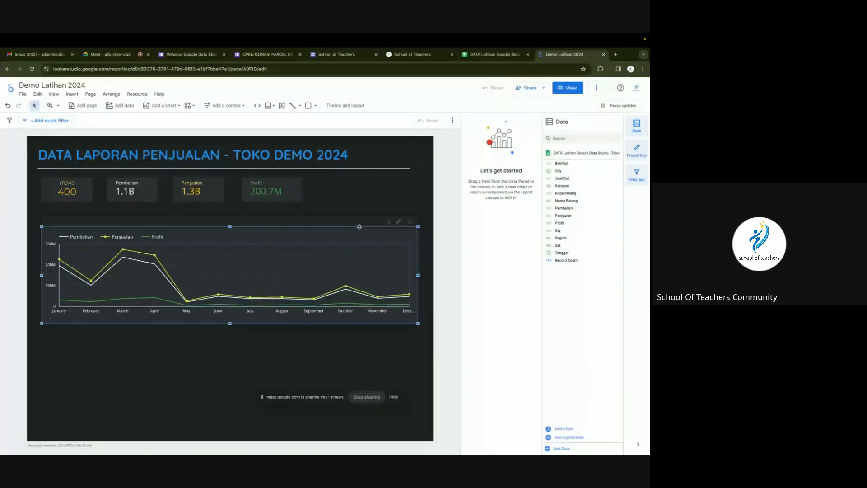
pyautogui.moveTo(314, 275)
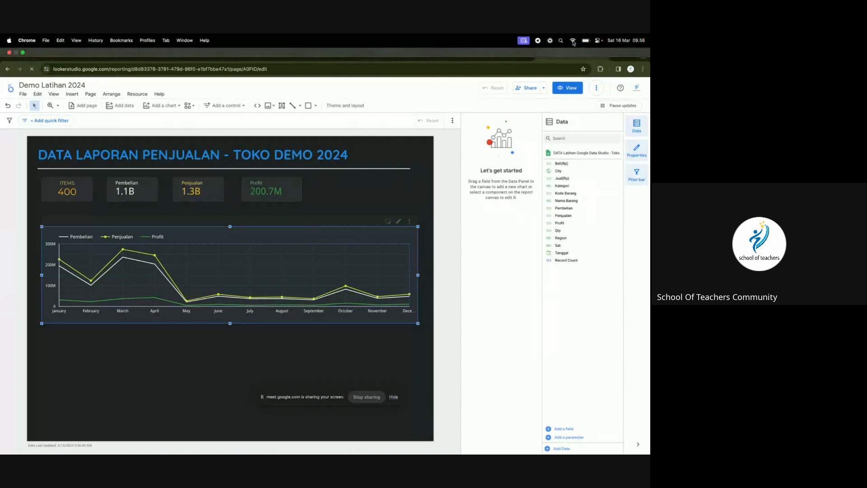
# Move the monthly Pembelian/Penjualan/Profit line chart slightly down to open space under the scorecards.
pyautogui.click(573, 41)
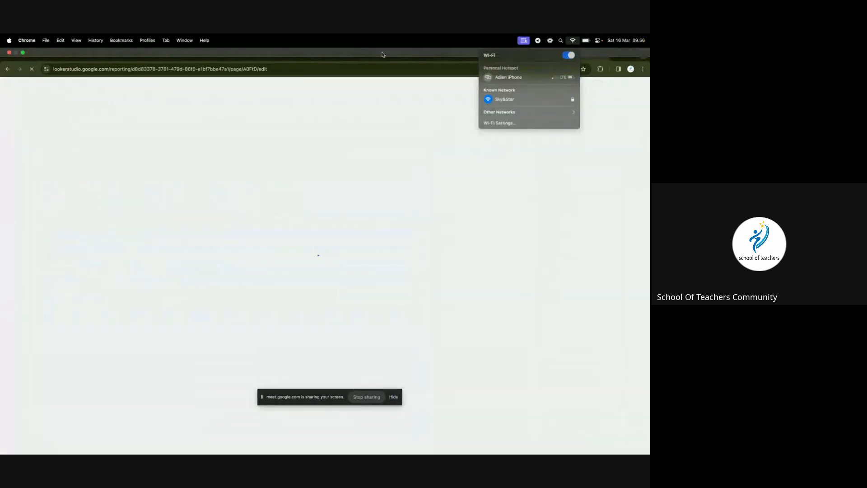
pyautogui.click(380, 43)
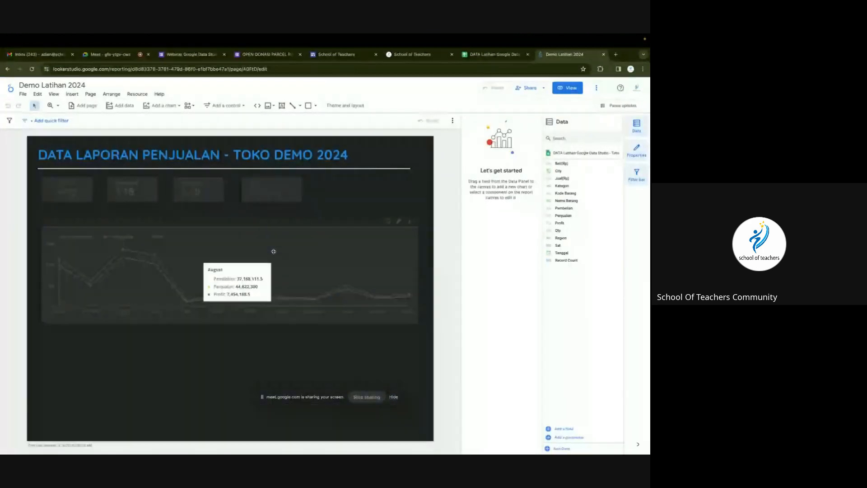
pyautogui.click(280, 253)
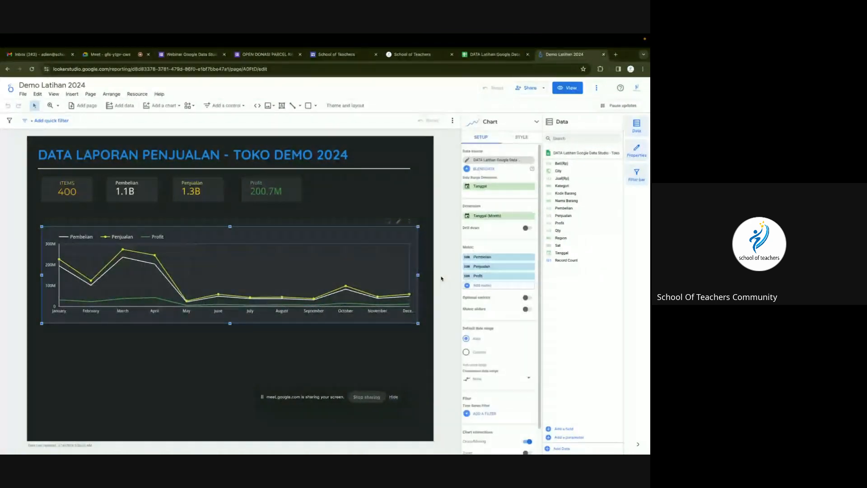
pyautogui.click(522, 137)
pyautogui.scroll(-5, 501, 320)
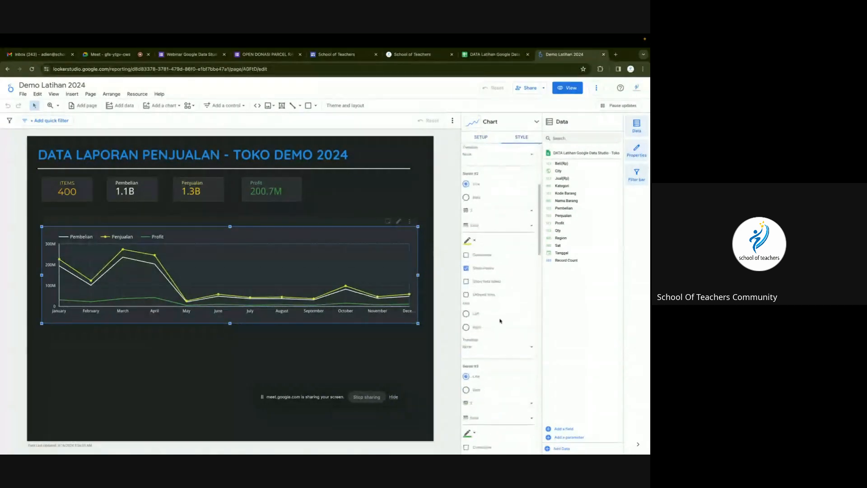
pyautogui.scroll(-5, 500, 321)
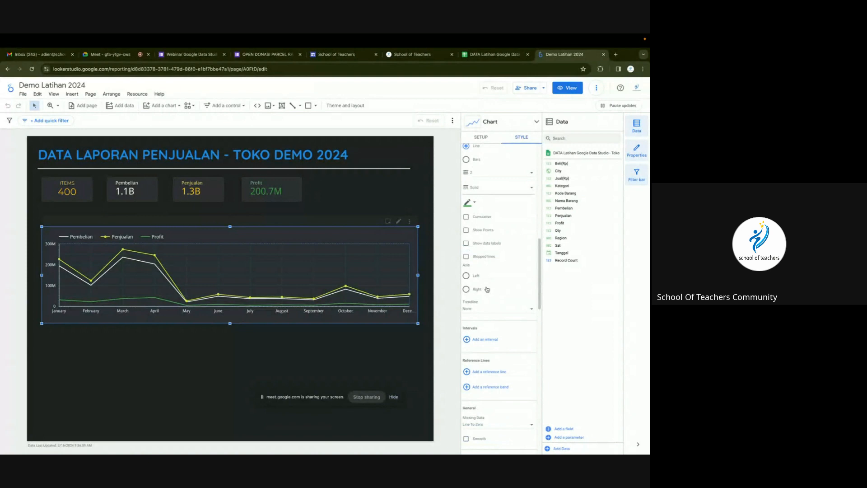
pyautogui.scroll(3, 487, 290)
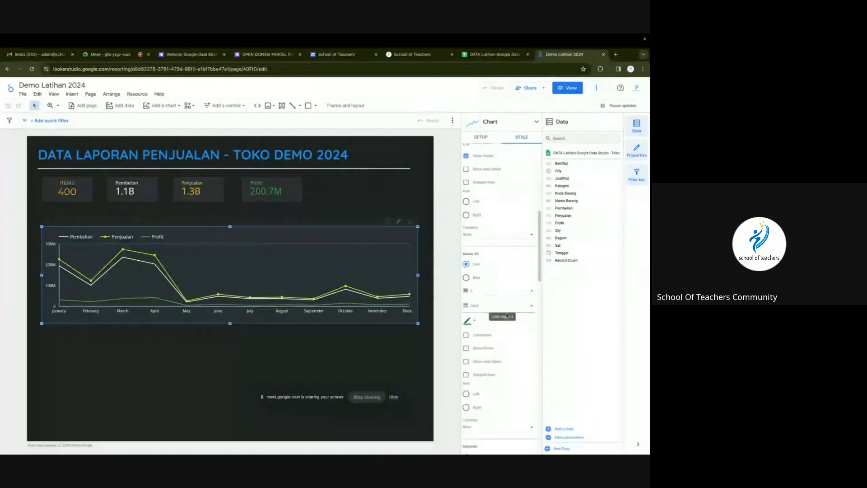
pyautogui.moveTo(310, 229); pyautogui.dragTo(310, 238)
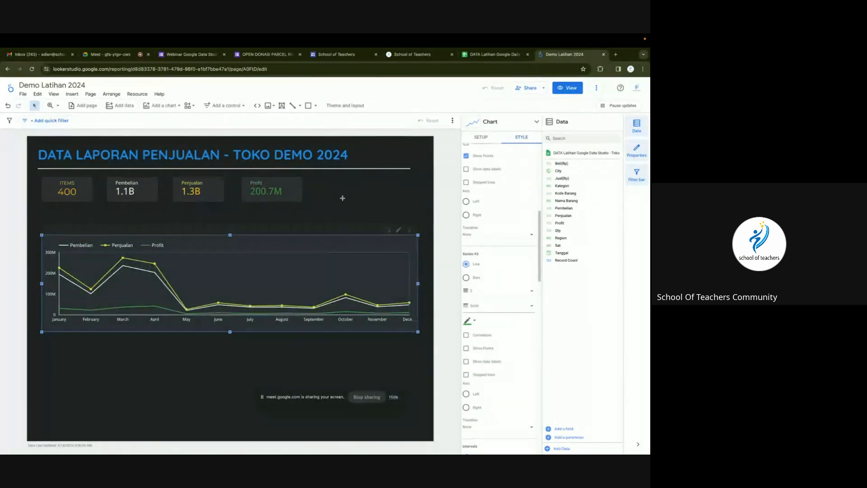
pyautogui.click(342, 201)
pyautogui.click(223, 106)
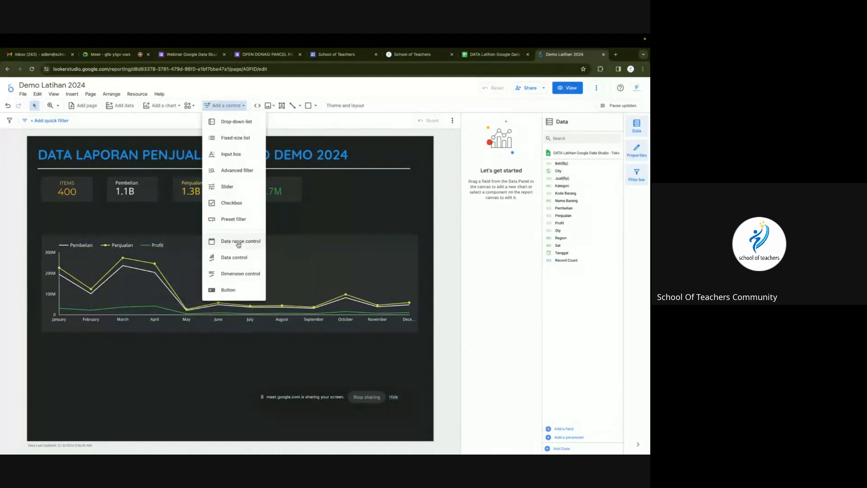
# Place a 'Select date range' control just above the monthly line chart.
pyautogui.click(212, 122)
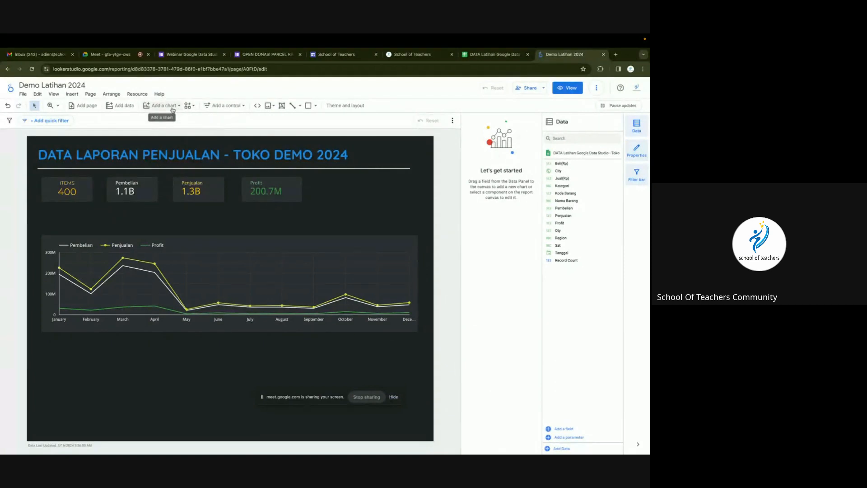
pyautogui.click(228, 106)
pyautogui.click(249, 240)
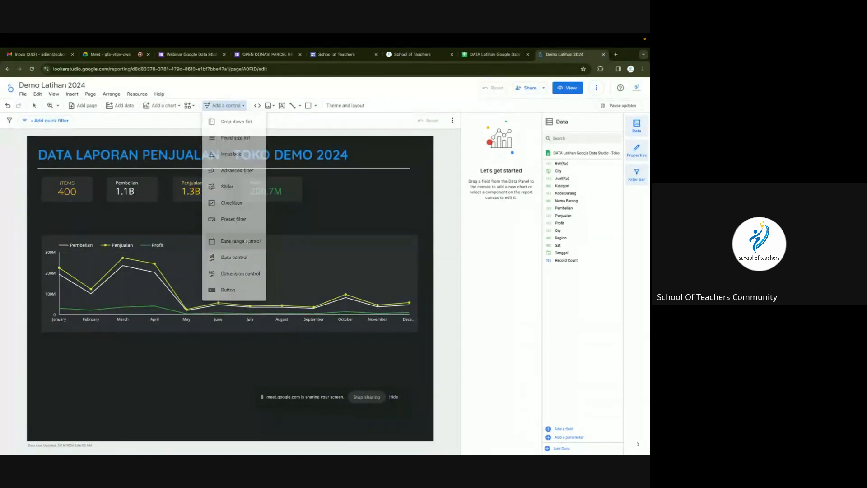
pyautogui.click(43, 215)
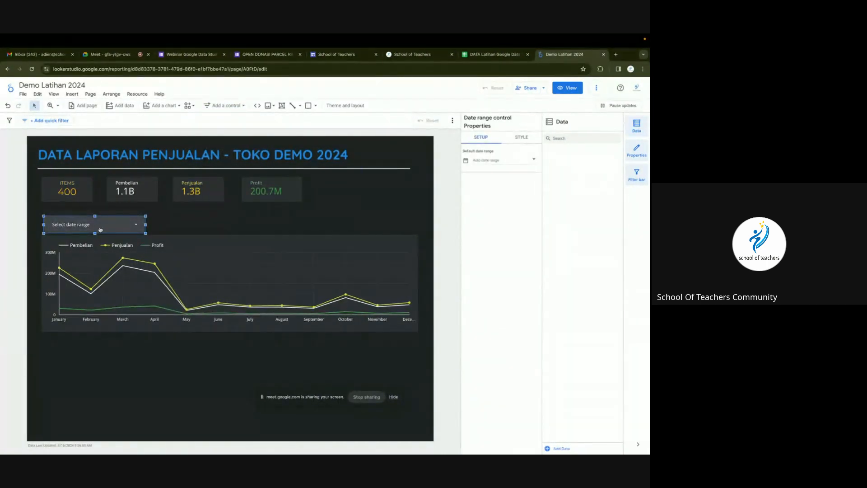
pyautogui.moveTo(110, 226); pyautogui.dragTo(110, 223)
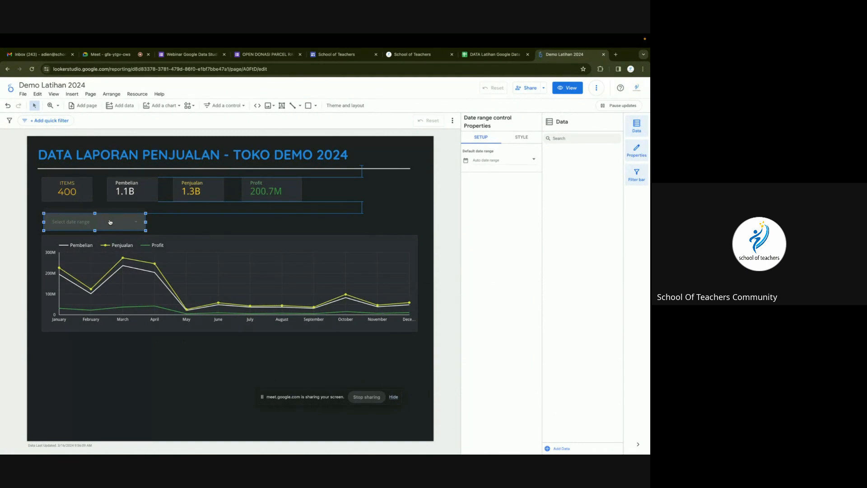
pyautogui.click(110, 222)
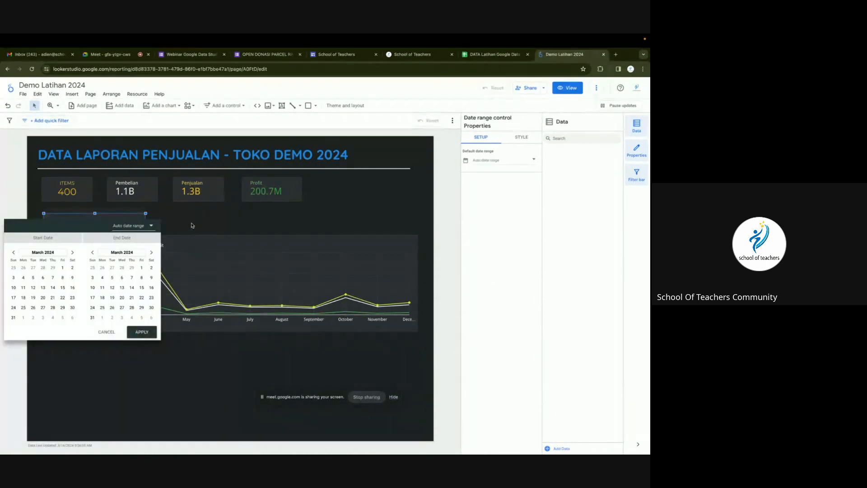
pyautogui.click(194, 224)
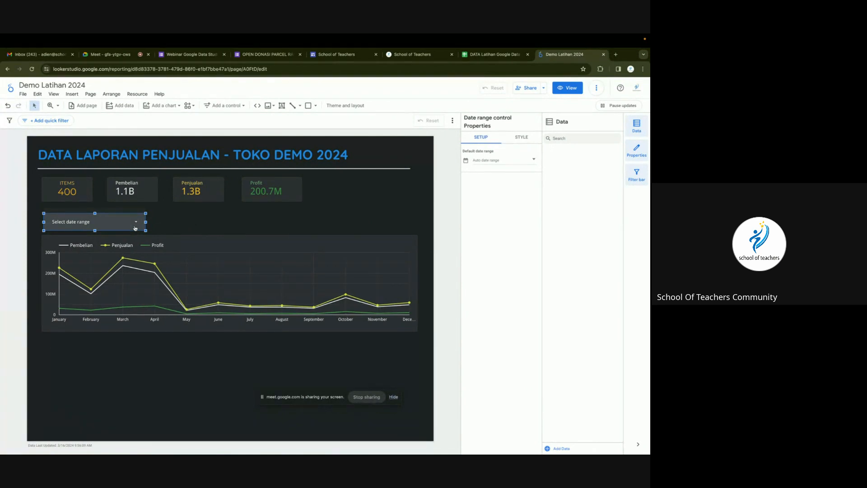
# In view mode, set the date range to Jan 7 – Dec 31, 2020.
pyautogui.click(568, 90)
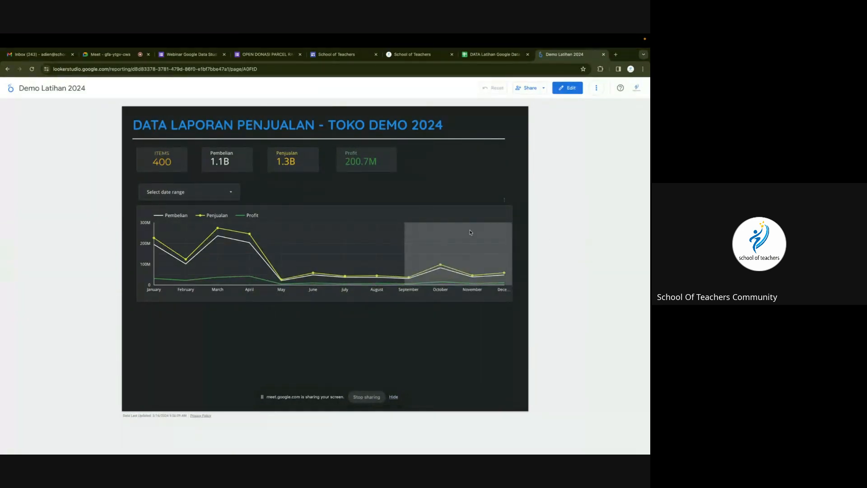
pyautogui.click(184, 193)
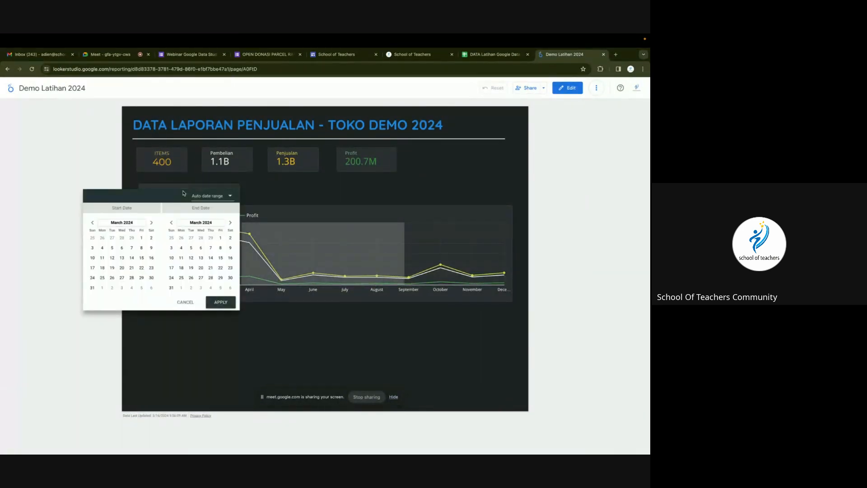
pyautogui.click(105, 223)
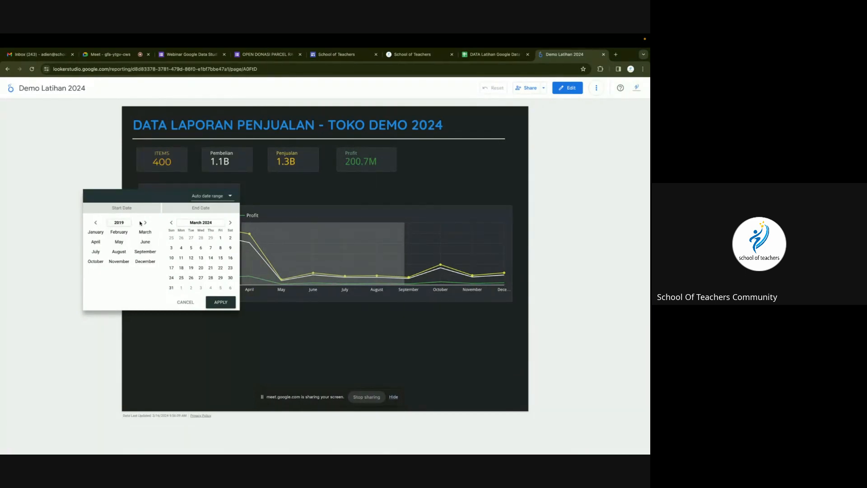
pyautogui.click(95, 233)
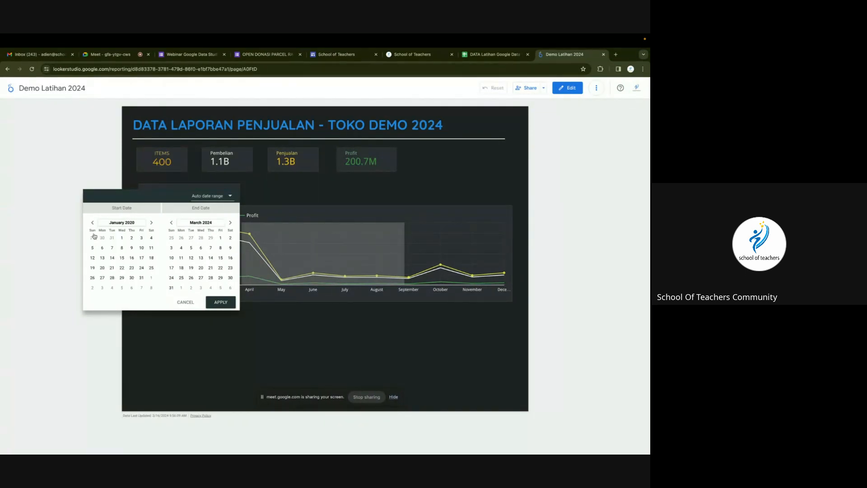
pyautogui.click(112, 248)
pyautogui.click(204, 224)
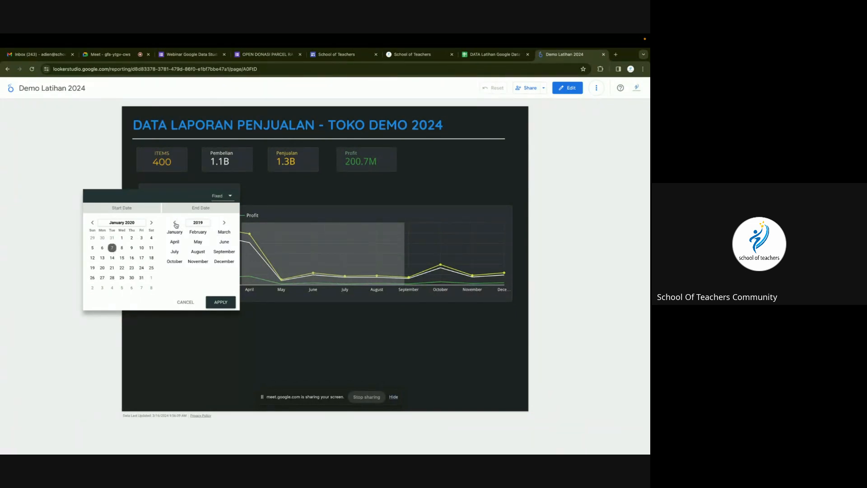
pyautogui.click(218, 262)
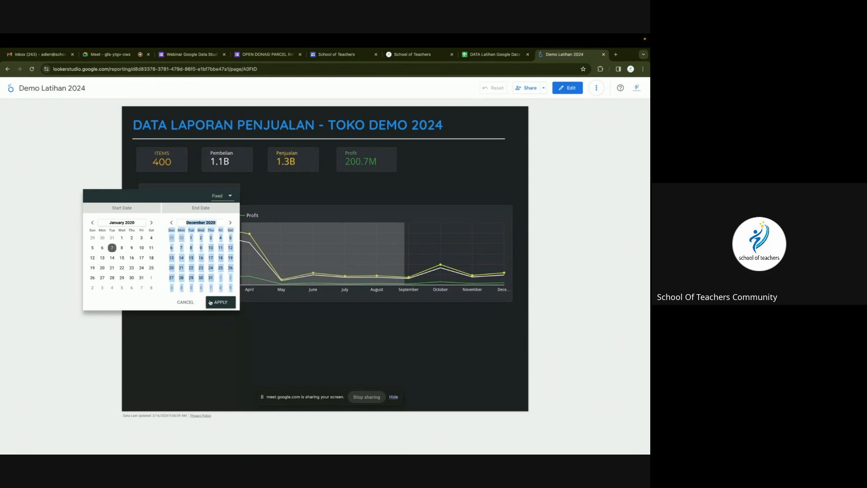
pyautogui.click(210, 279)
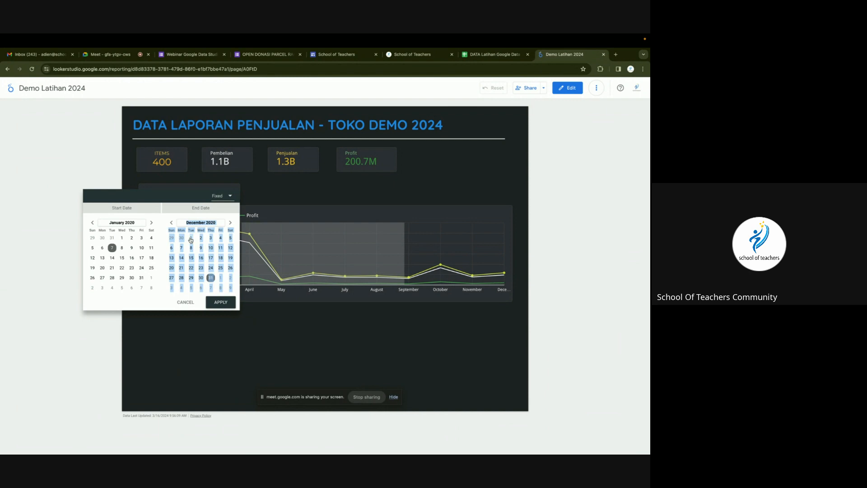
pyautogui.click(221, 303)
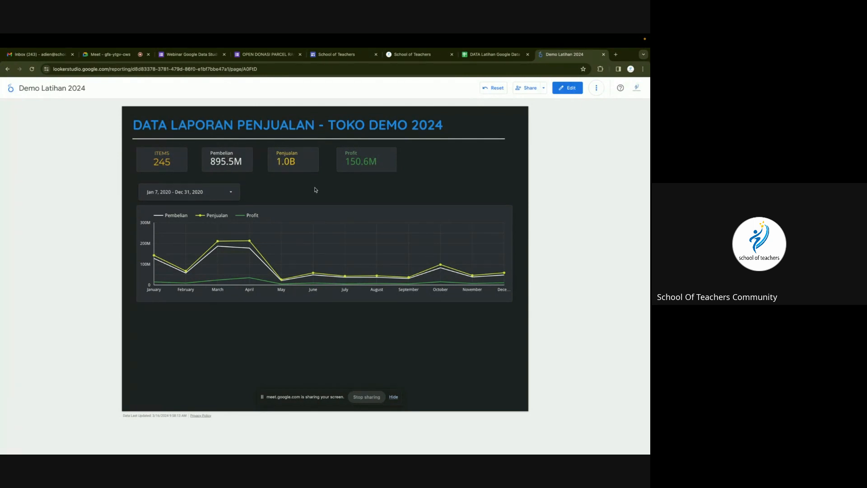
# Extend the range end to Jan 7, 2021 (252 items), then resume editing.
pyautogui.click(200, 194)
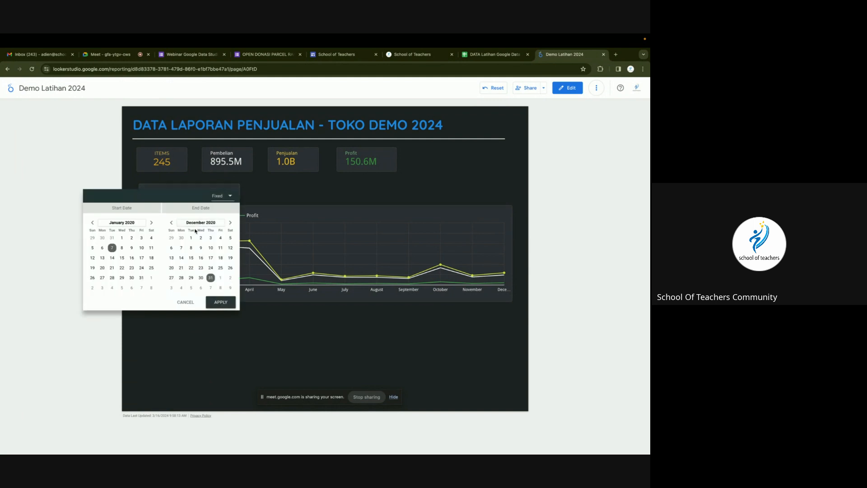
pyautogui.click(230, 222)
pyautogui.click(210, 248)
pyautogui.click(223, 302)
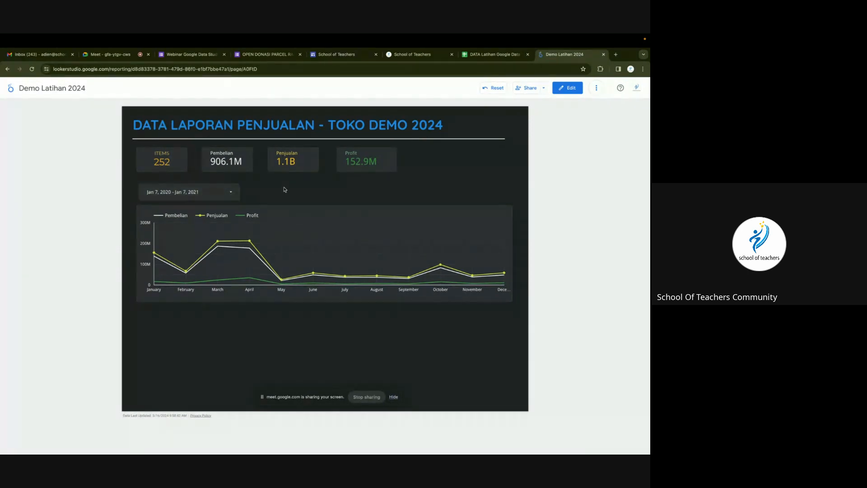
pyautogui.click(569, 88)
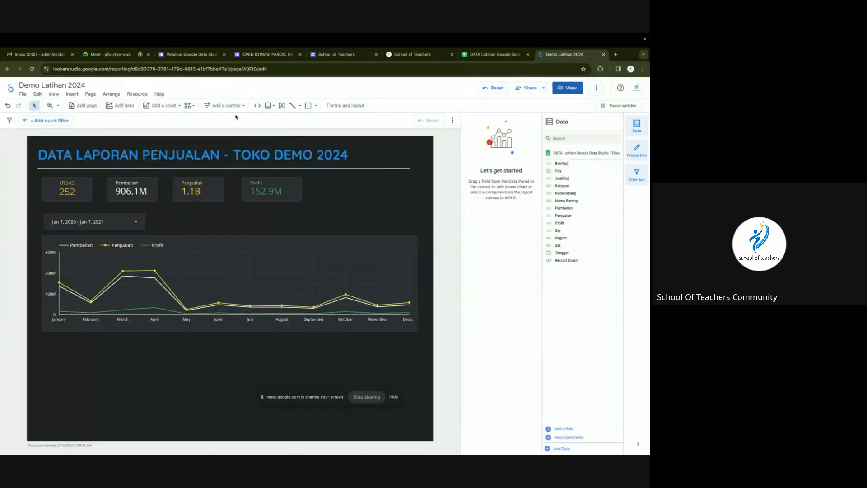
# Add a drop-down list control beside the date range control.
pyautogui.click(225, 106)
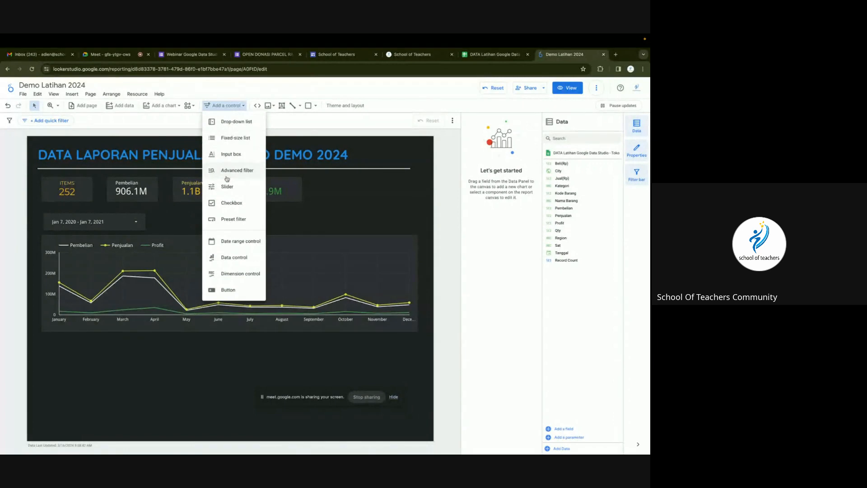
pyautogui.click(225, 130)
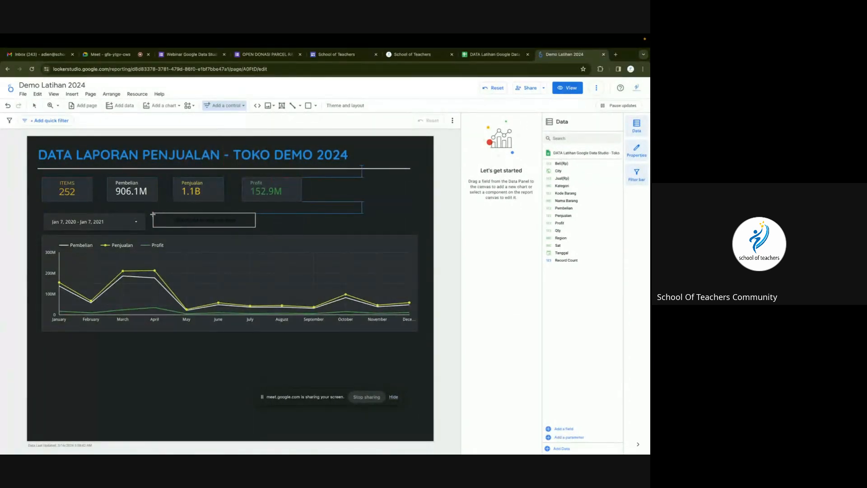
pyautogui.click(151, 215)
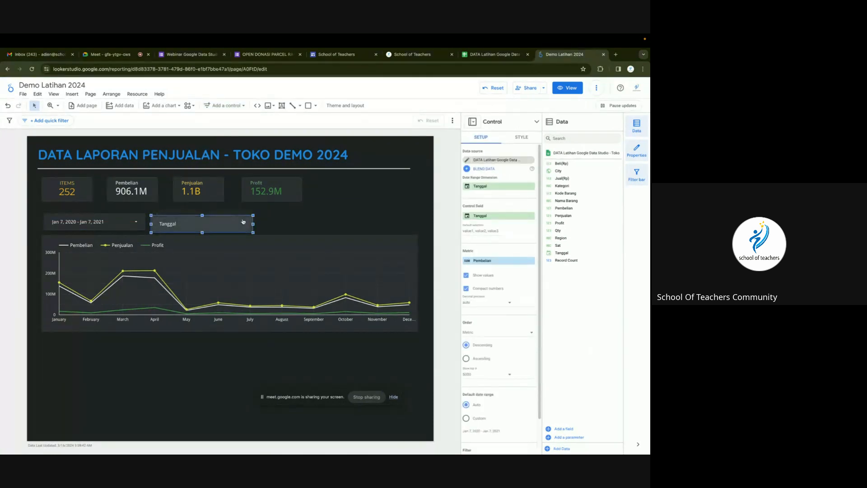
pyautogui.click(225, 106)
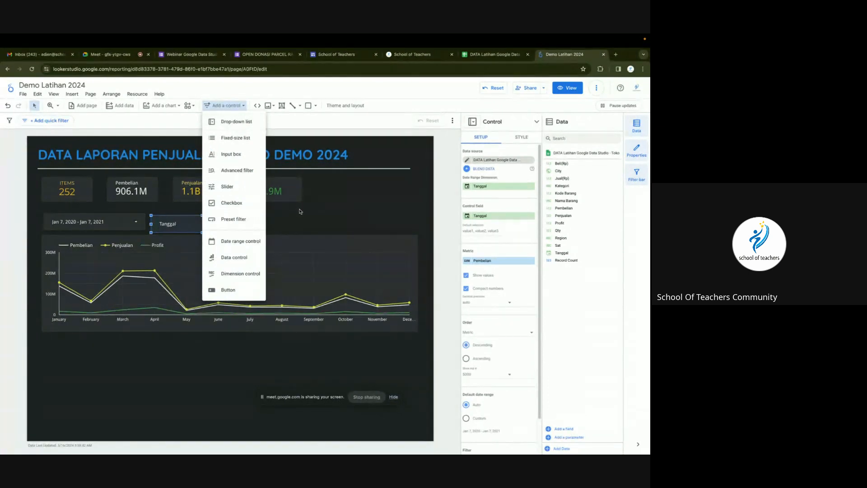
pyautogui.click(301, 211)
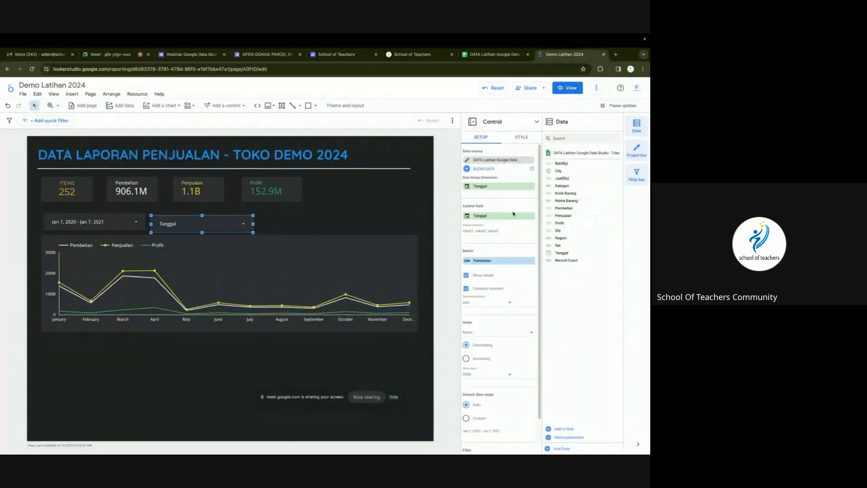
# Set the drop-down control's field to Kategori.
pyautogui.click(497, 216)
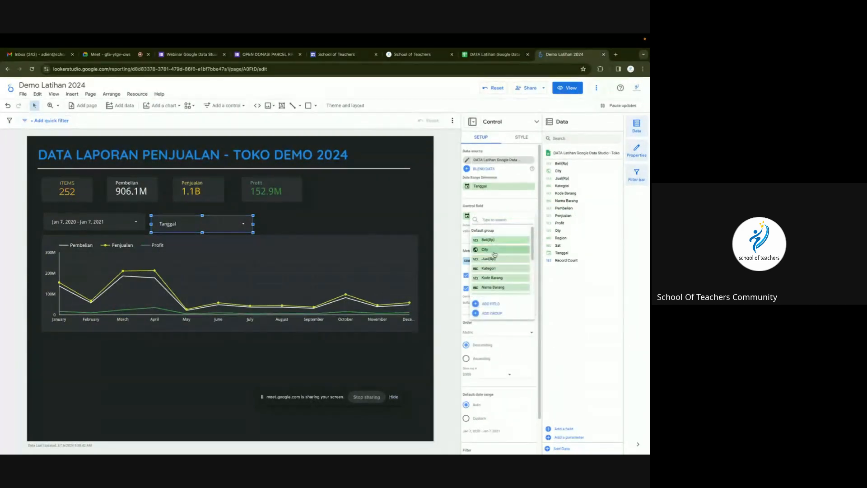
pyautogui.scroll(-1, 500, 270)
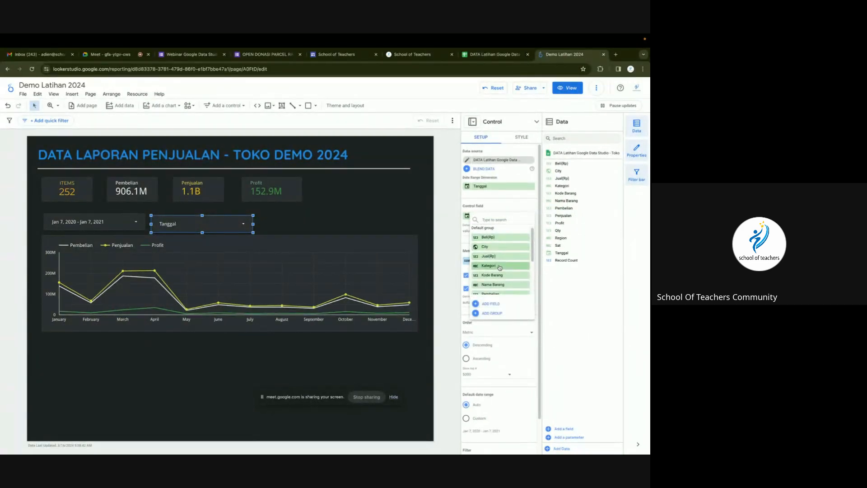
pyautogui.click(500, 267)
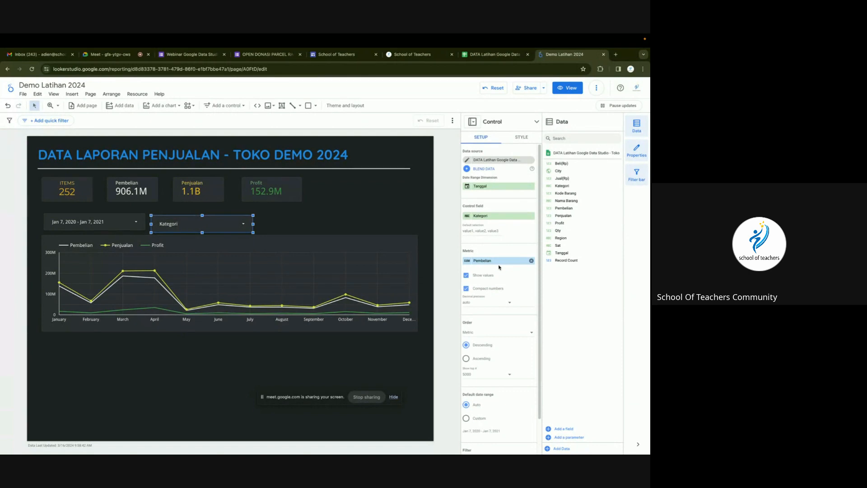
pyautogui.click(314, 209)
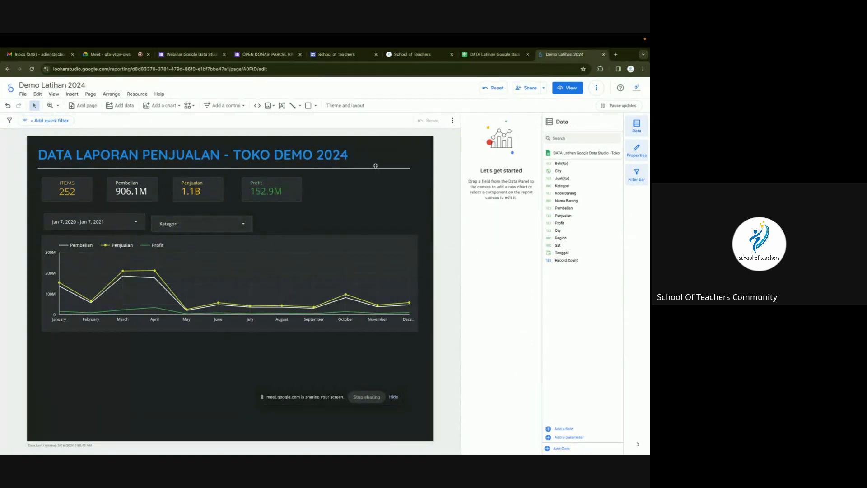
# In view mode, filter the Kategori drop-down to only BERAS.
pyautogui.click(562, 89)
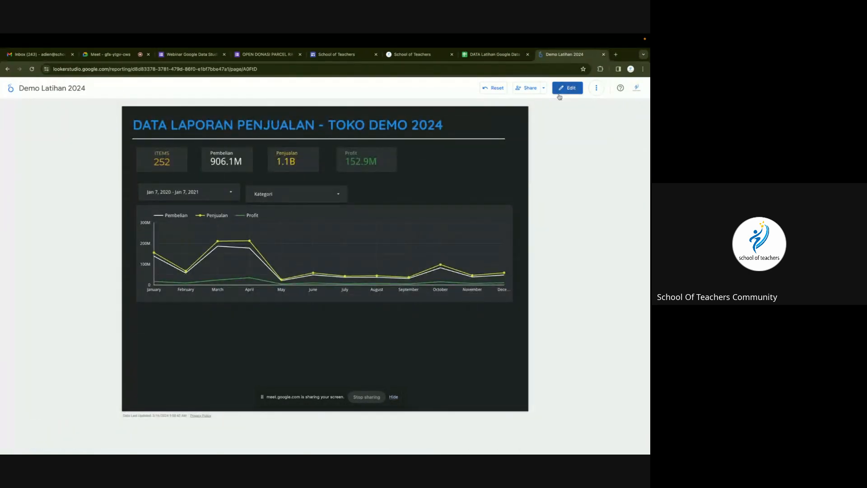
pyautogui.click(339, 197)
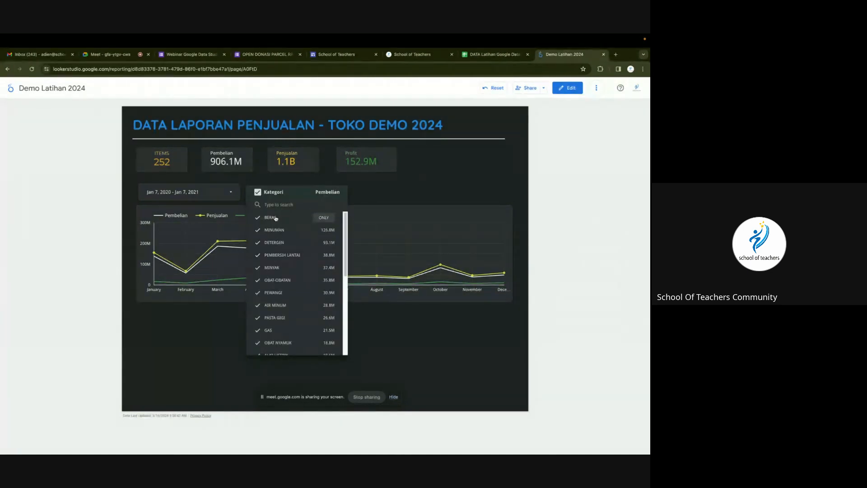
pyautogui.click(320, 219)
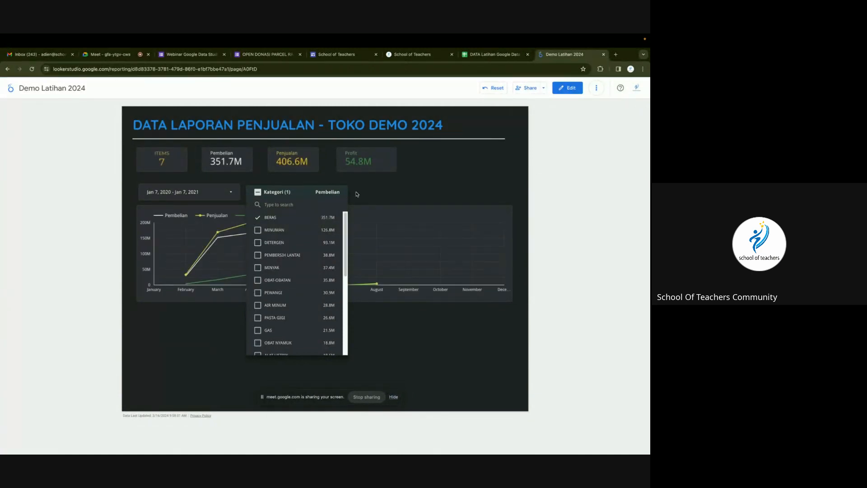
pyautogui.click(400, 182)
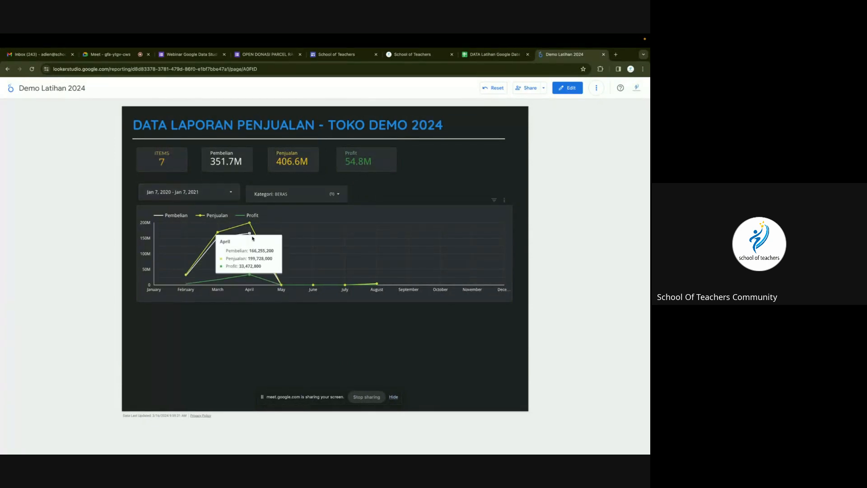
# Switch the Kategori filter to only OBAT-OBATAN (11 items, 35.8M Pembelian), then resume editing.
pyautogui.click(280, 194)
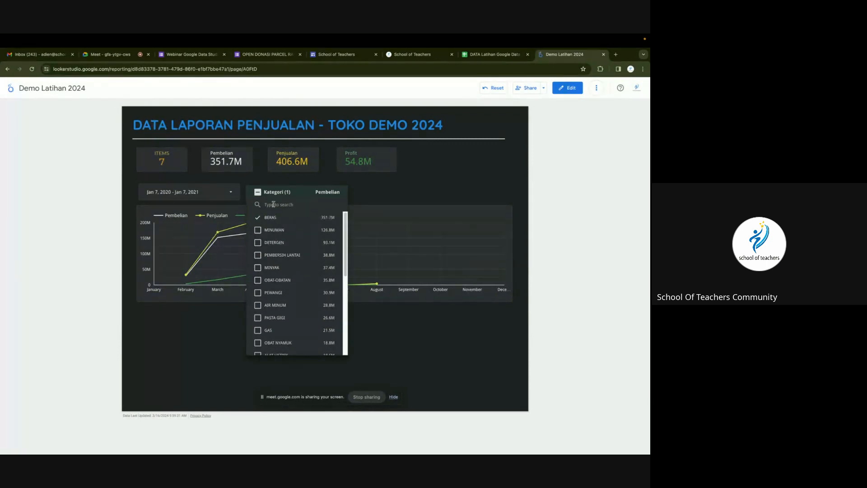
pyautogui.click(289, 280)
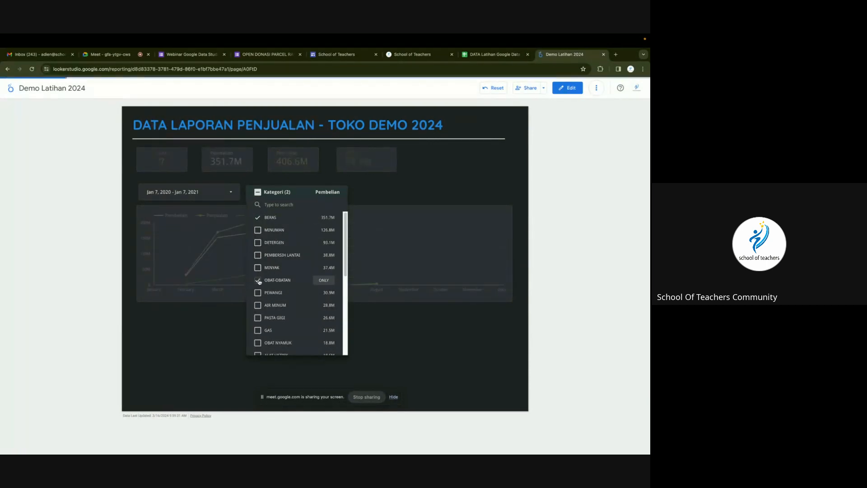
pyautogui.click(320, 280)
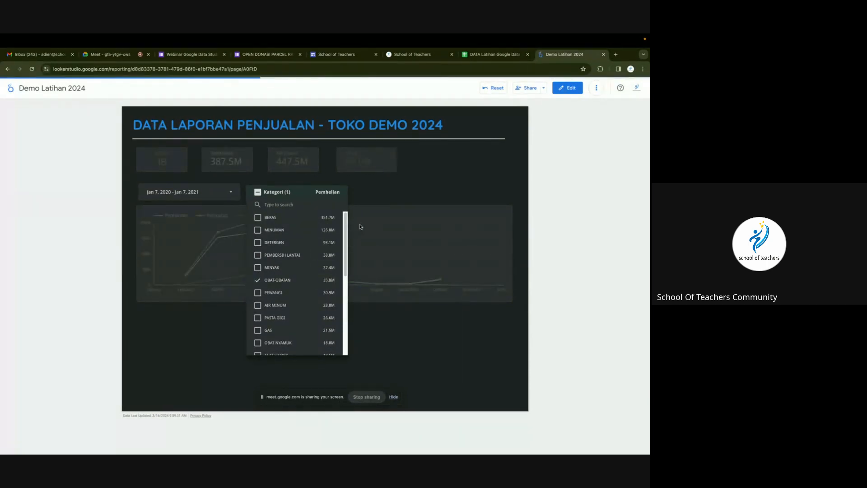
pyautogui.click(426, 186)
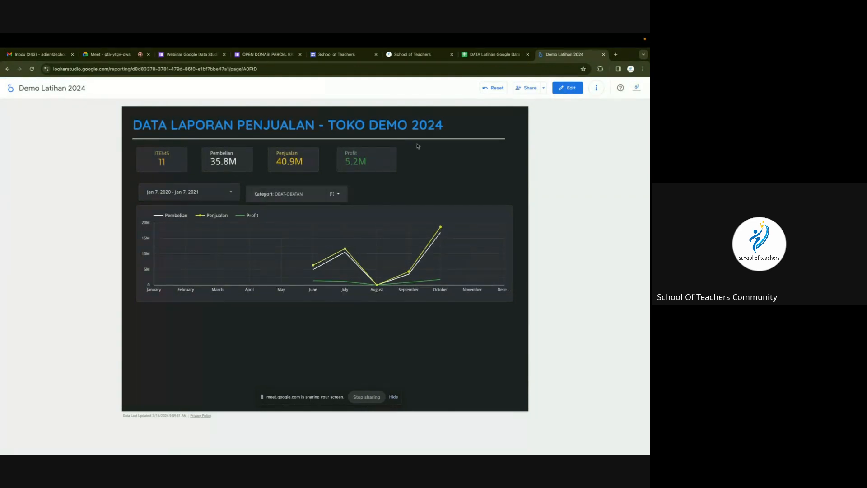
pyautogui.click(493, 54)
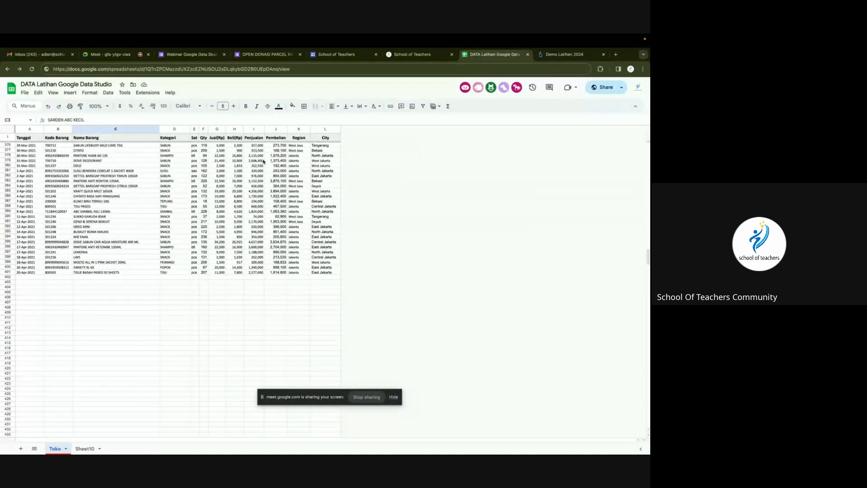
pyautogui.click(565, 54)
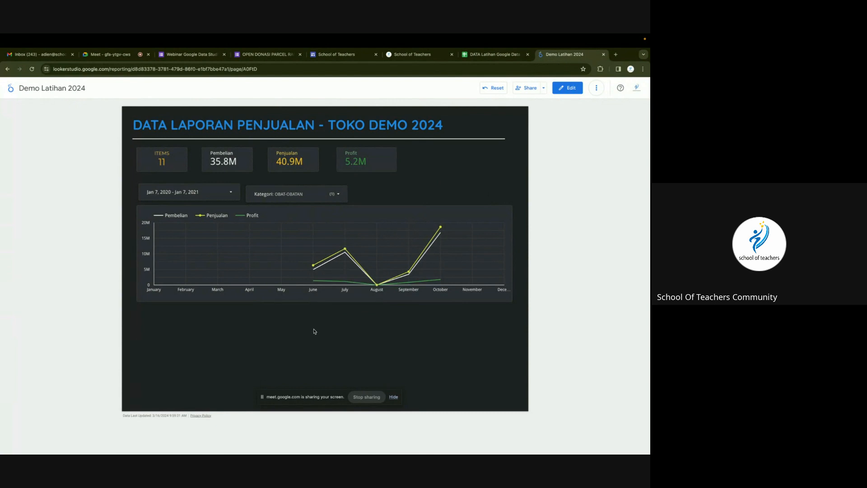
pyautogui.click(569, 87)
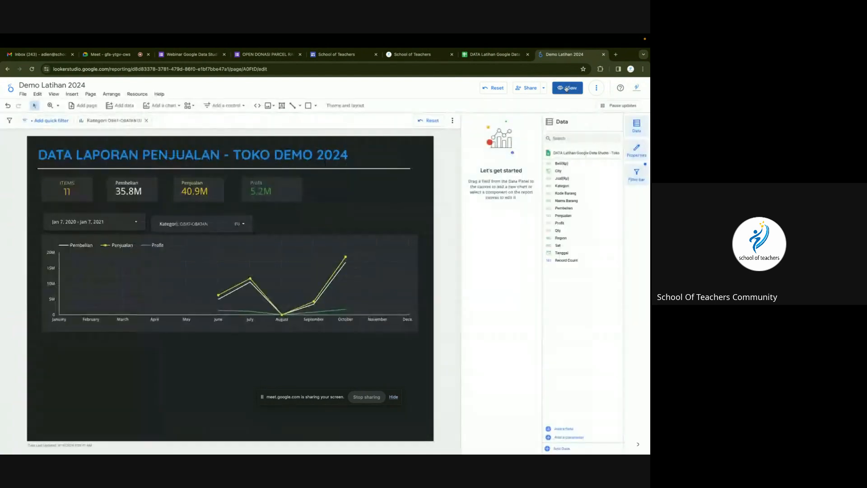
pyautogui.moveTo(299, 397); pyautogui.dragTo(311, 451)
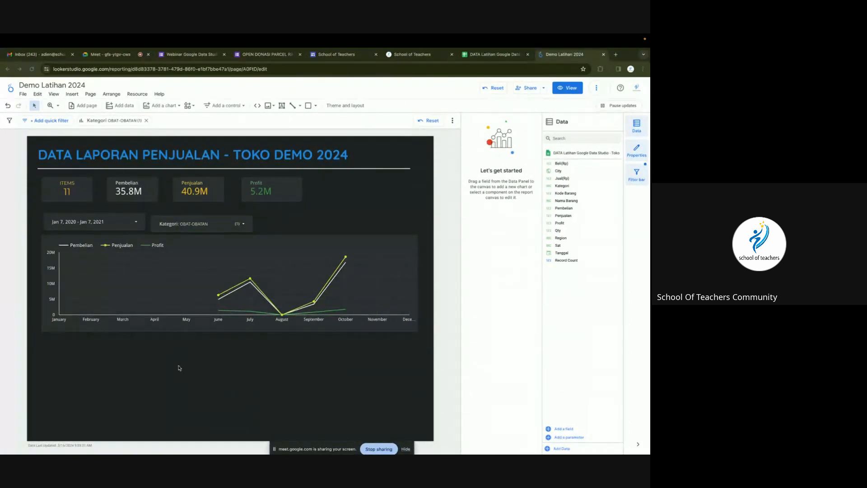
# Insert a pie chart of Penjualan by Tanggal below the monthly line chart.
pyautogui.click(169, 105)
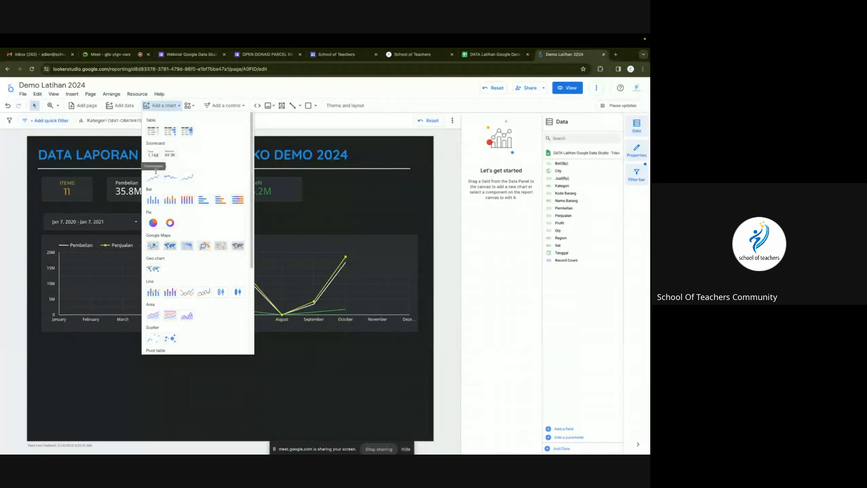
pyautogui.click(152, 223)
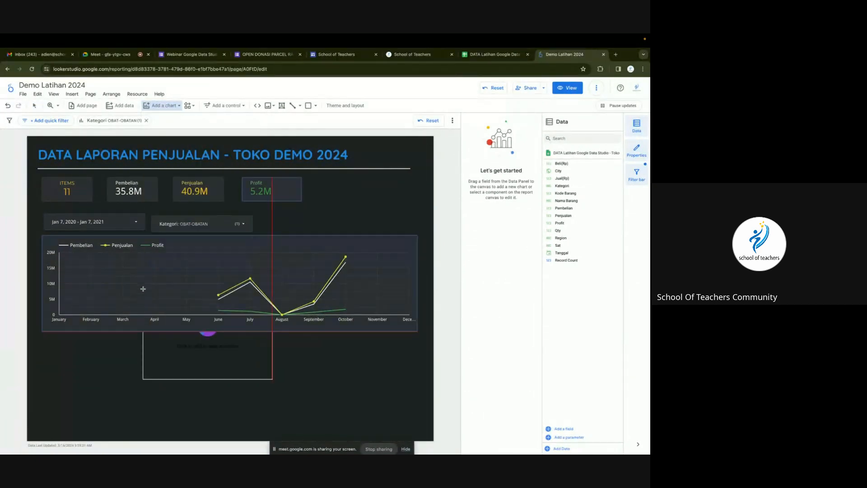
pyautogui.click(162, 338)
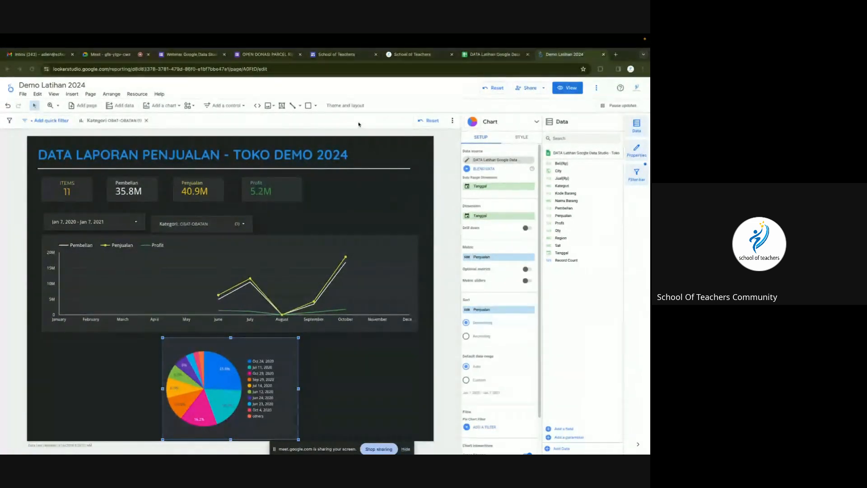
# Change the canvas size from 1200 × 900 to 1200 × 1000 in Theme and layout.
pyautogui.click(350, 106)
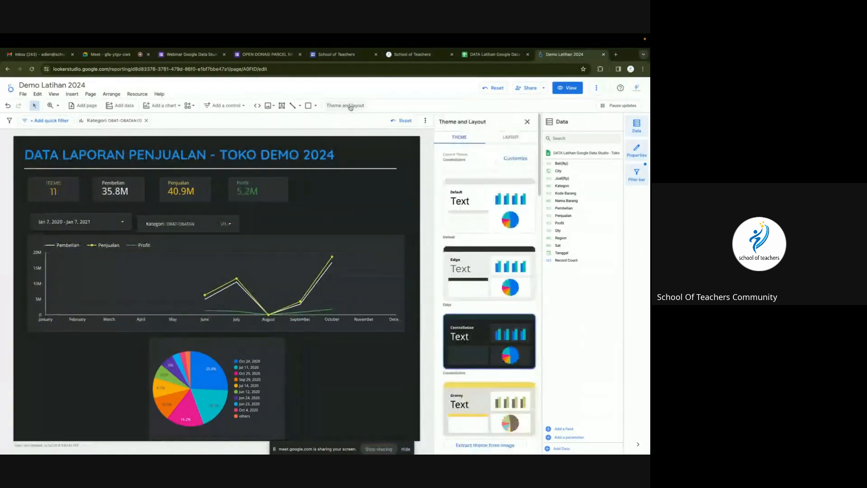
pyautogui.click(506, 141)
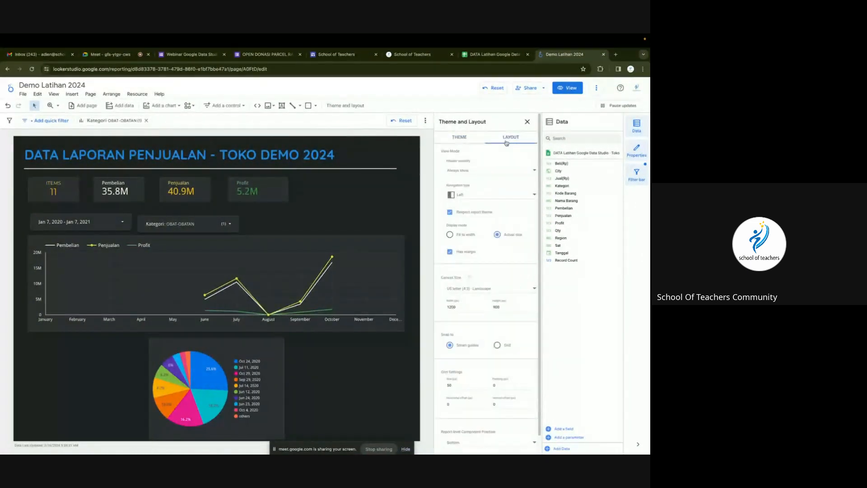
pyautogui.click(470, 307)
pyautogui.click(511, 307)
pyautogui.doubleClick(496, 307)
pyautogui.write('1000')
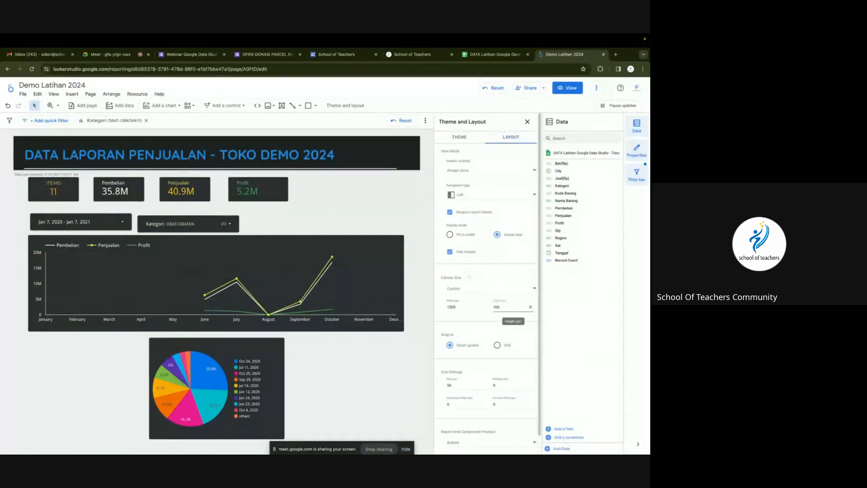
pyautogui.click(334, 368)
# Confirm the 1200 × 1000 layout setting, then select the pie chart.
pyautogui.scroll(-1, 334, 368)
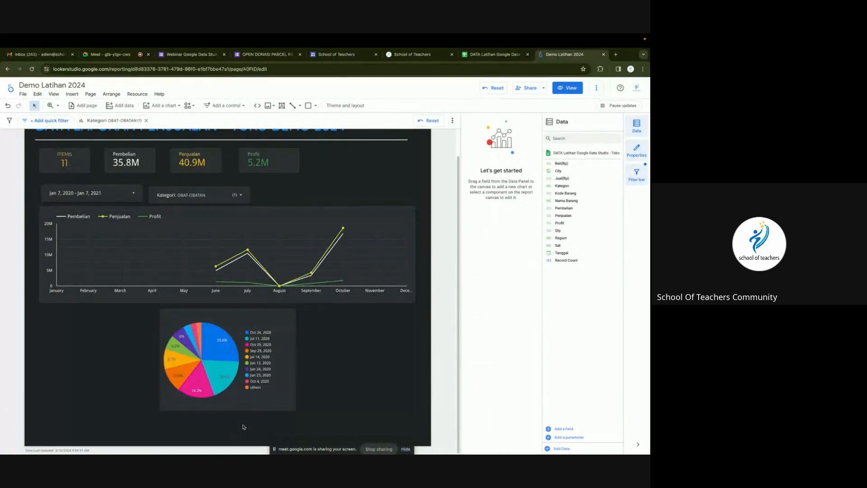
pyautogui.scroll(1, 280, 405)
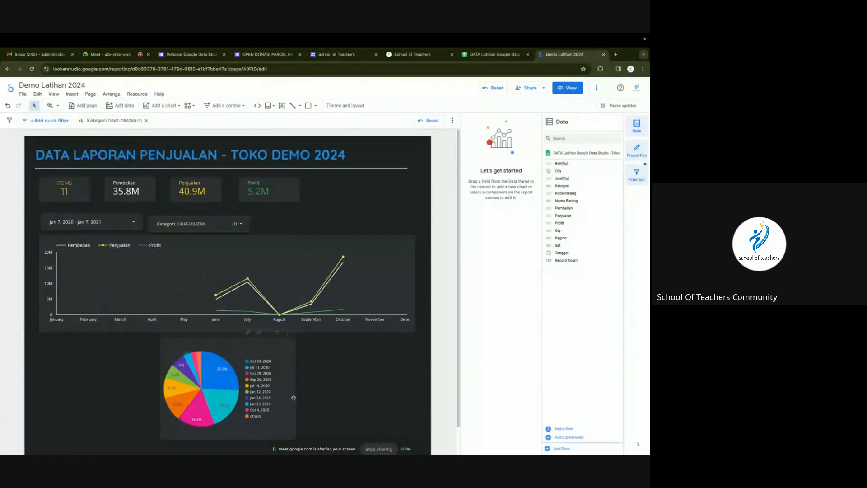
pyautogui.click(352, 109)
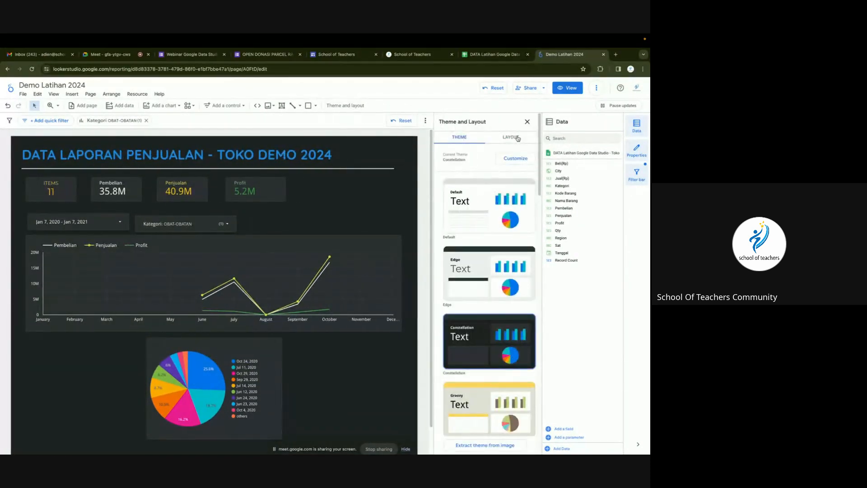
pyautogui.click(518, 138)
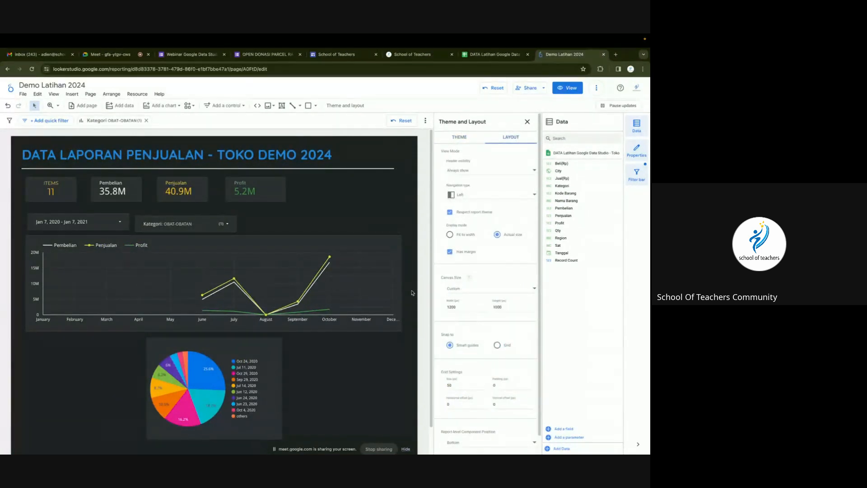
pyautogui.click(314, 375)
pyautogui.click(232, 346)
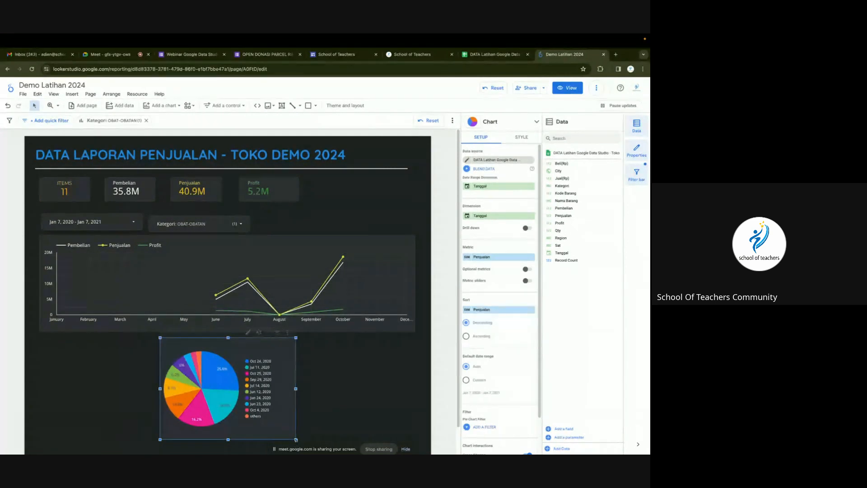
# Shrink the pie chart and change its dimension from Tanggal to Profit.
pyautogui.moveTo(297, 443); pyautogui.dragTo(278, 426)
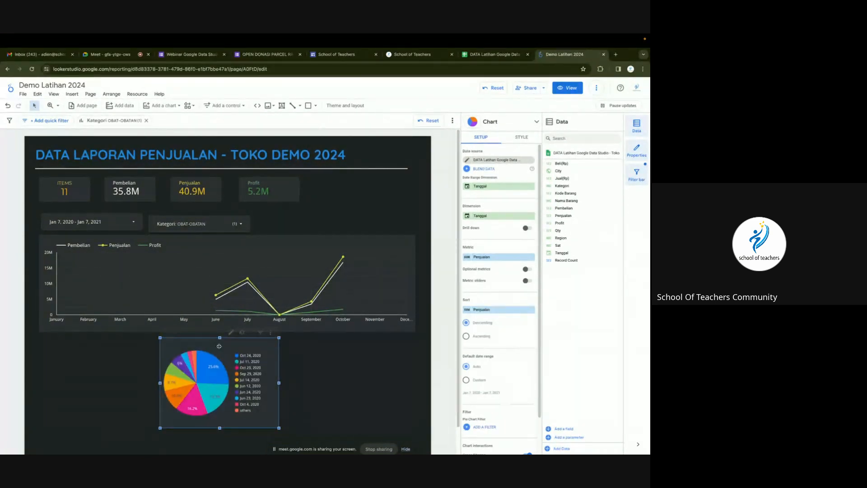
pyautogui.moveTo(267, 333); pyautogui.dragTo(269, 340)
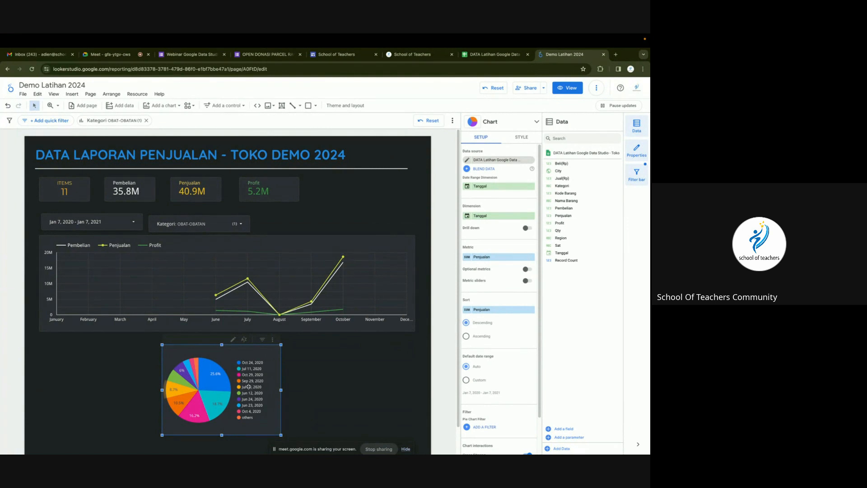
pyautogui.moveTo(558, 222); pyautogui.dragTo(556, 221)
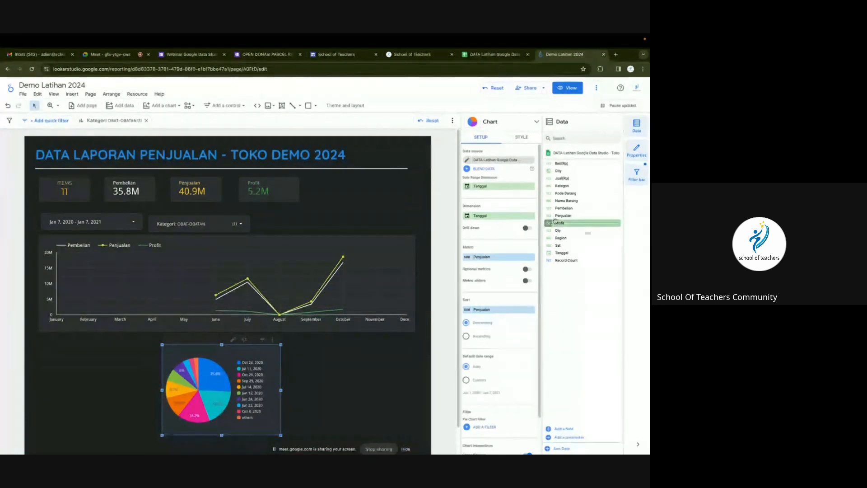
pyautogui.click(486, 217)
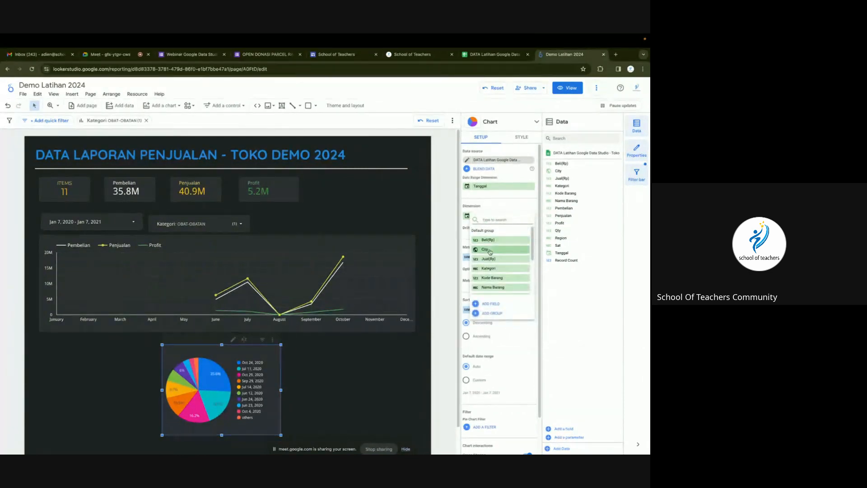
pyautogui.scroll(-2, 494, 271)
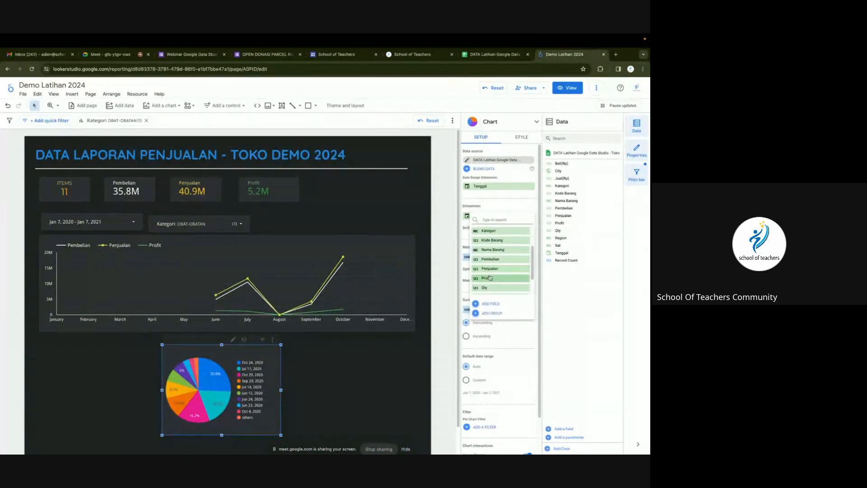
pyautogui.click(490, 279)
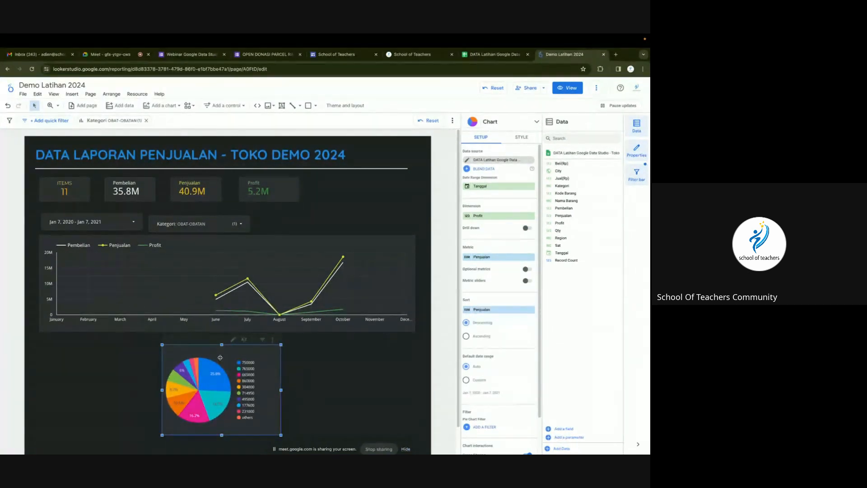
# Centre the pie chart under the line chart, making it shorter and narrower.
pyautogui.moveTo(220, 358); pyautogui.dragTo(226, 357)
pyautogui.moveTo(227, 434); pyautogui.dragTo(227, 419)
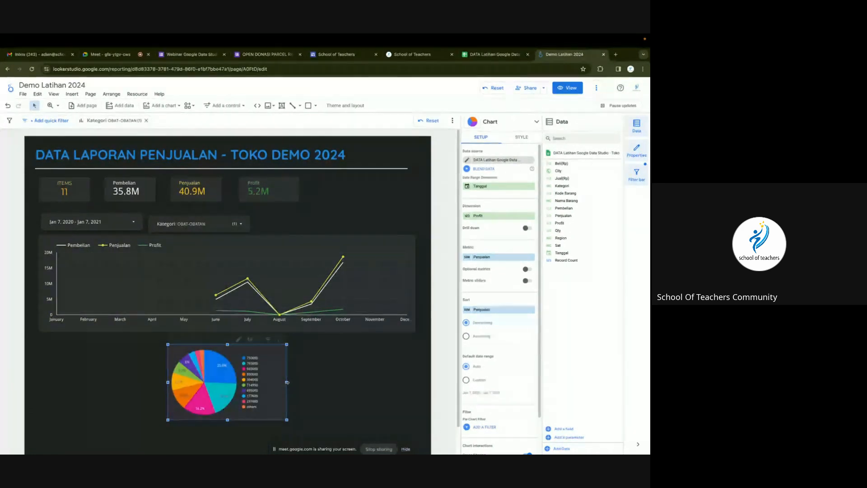
pyautogui.moveTo(283, 385); pyautogui.dragTo(267, 385)
# Test cross-filtering on the 750000 and 495000 profit slices, then reset all filters.
pyautogui.click(216, 378)
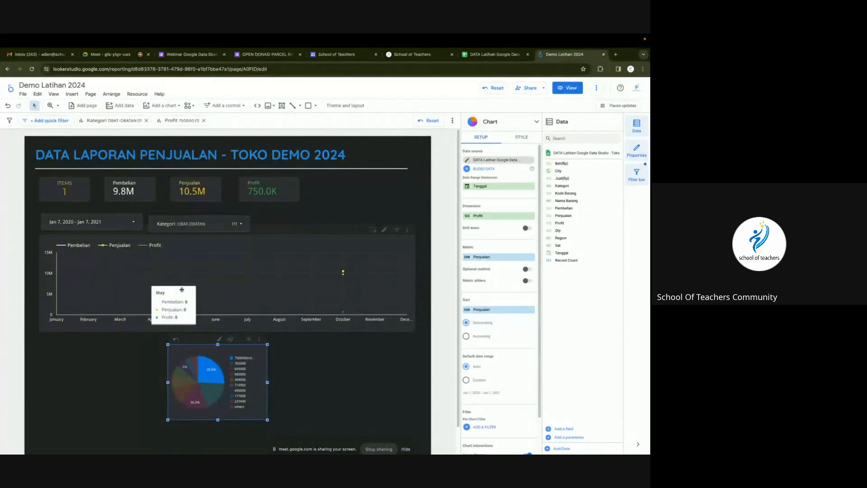
pyautogui.click(189, 371)
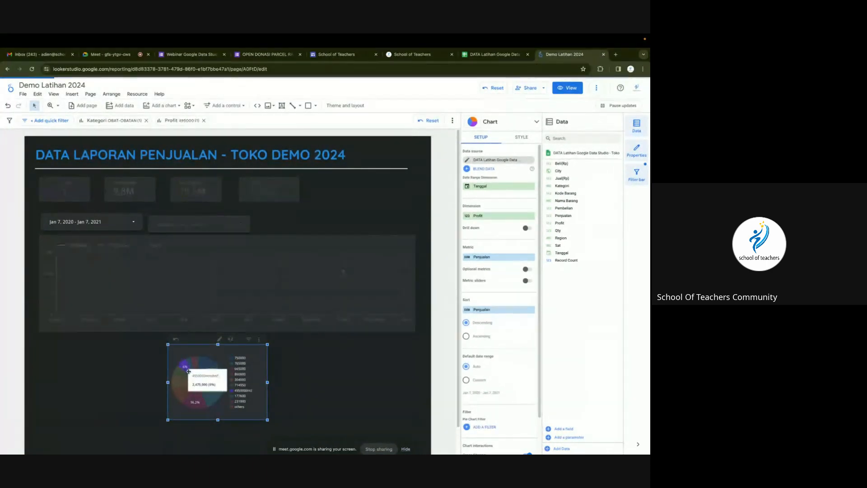
pyautogui.click(304, 360)
pyautogui.click(494, 88)
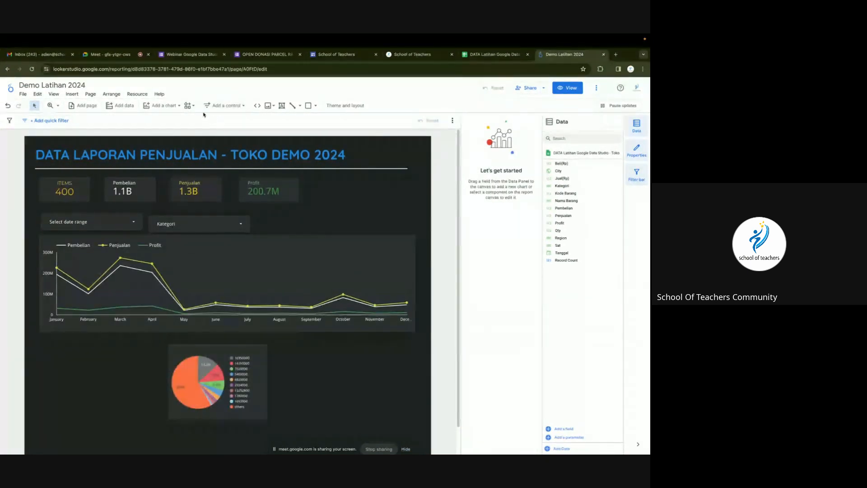
# Place a Table with bars of Penjualan by Tanggal to the right of the pie chart.
pyautogui.click(167, 106)
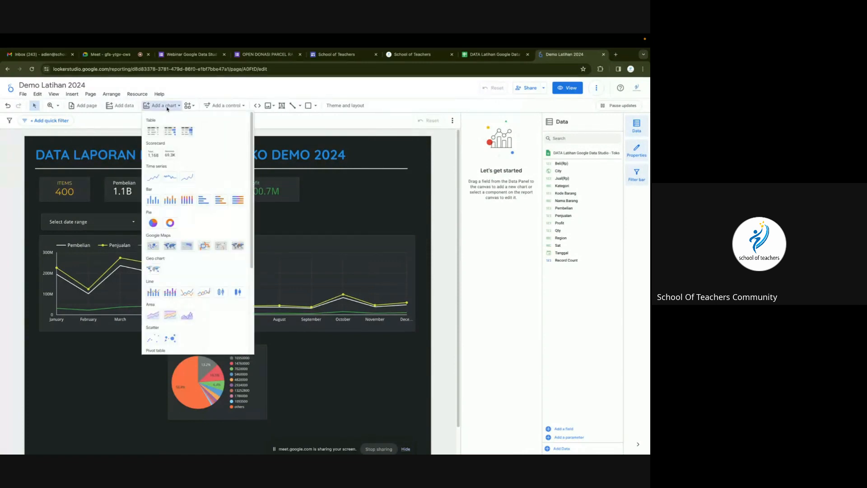
pyautogui.click(170, 131)
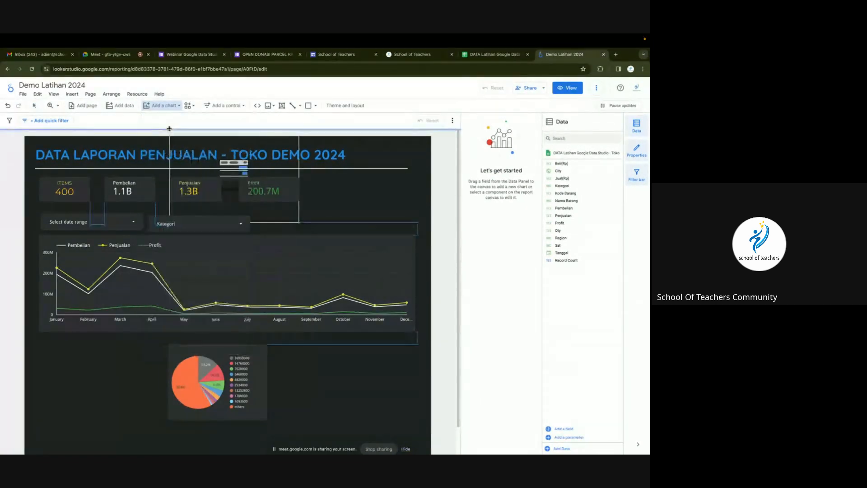
pyautogui.click(280, 342)
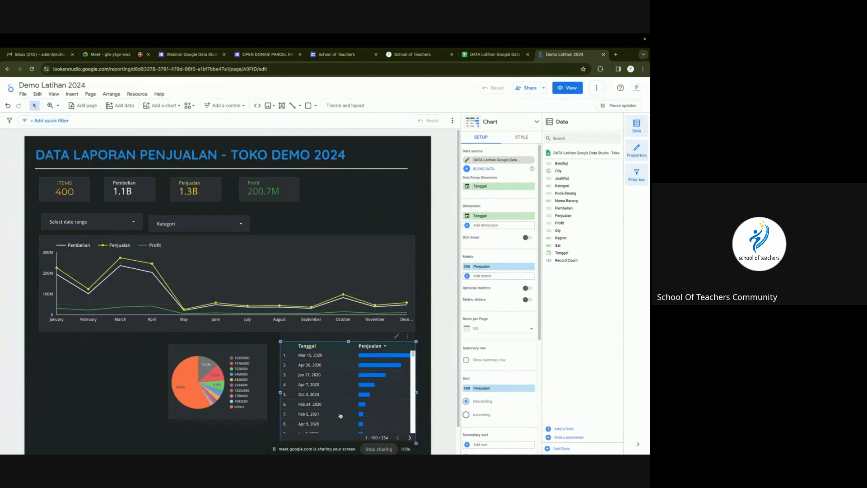
pyautogui.scroll(-5, 373, 384)
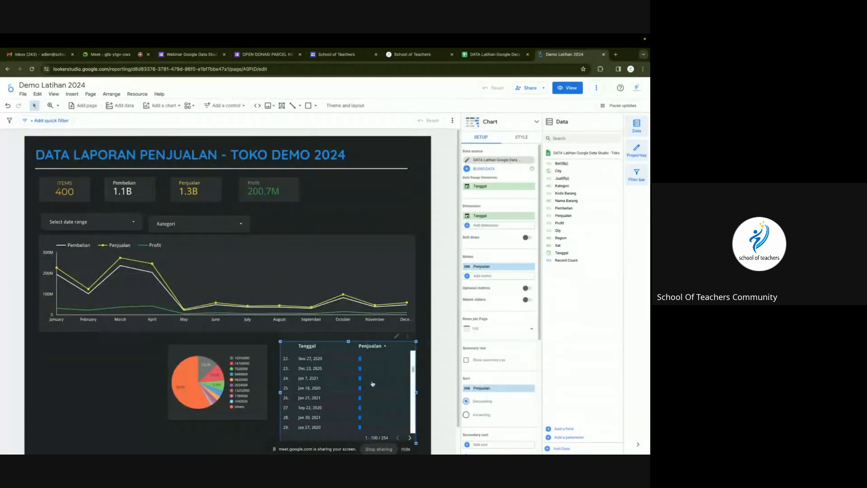
pyautogui.scroll(5, 373, 384)
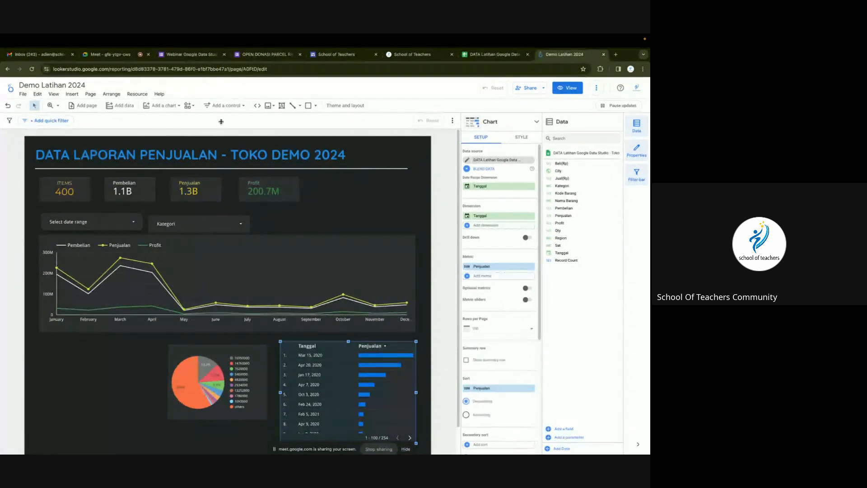
pyautogui.click(161, 105)
# Add a plain table at the bottom left showing Pembelian instead of Profit.
pyautogui.click(187, 130)
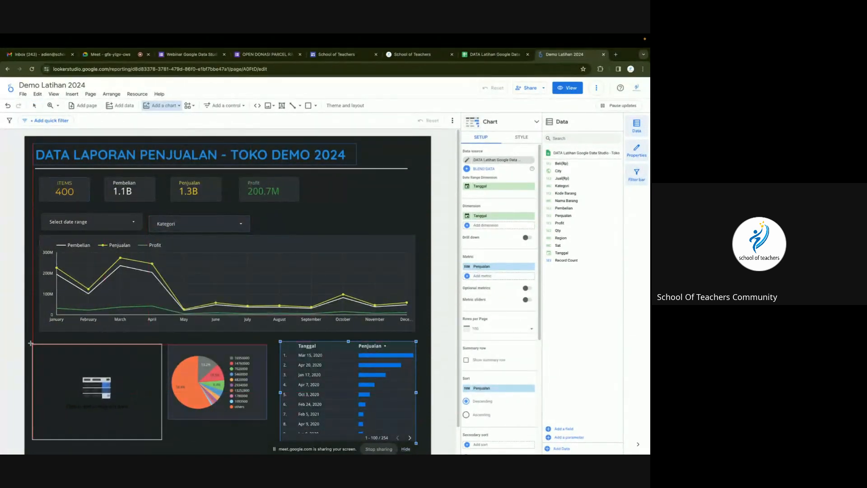
pyautogui.click(31, 343)
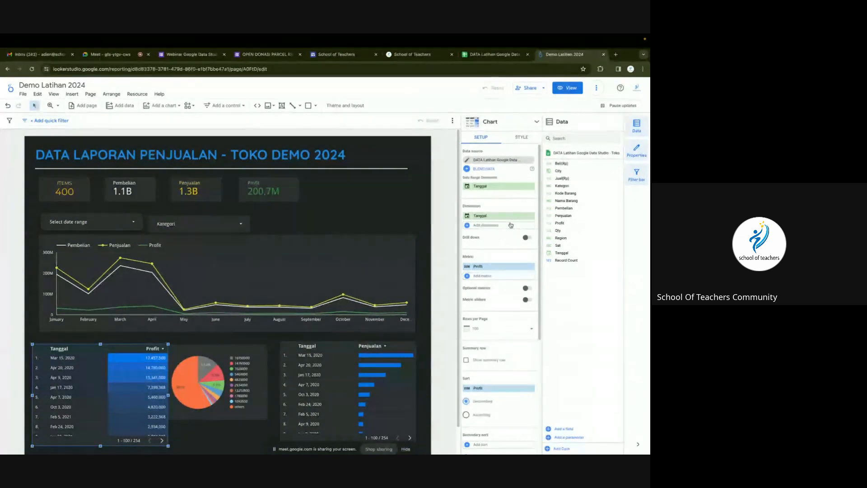
pyautogui.click(501, 267)
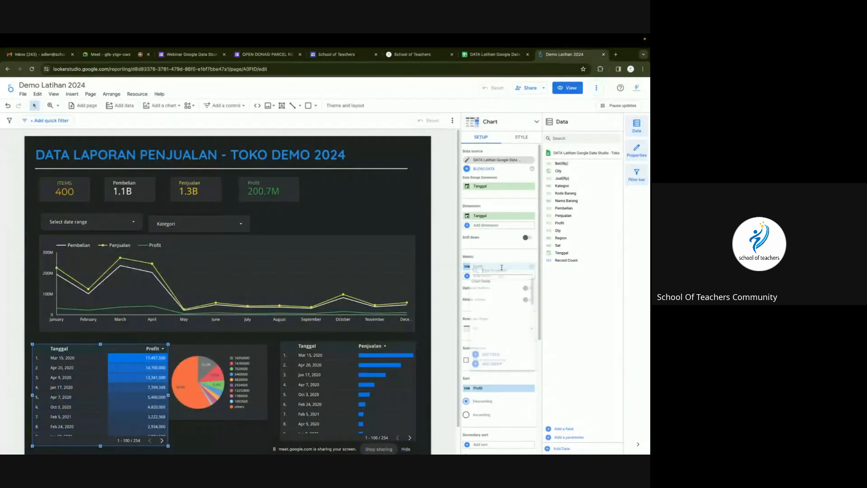
pyautogui.scroll(-3, 501, 330)
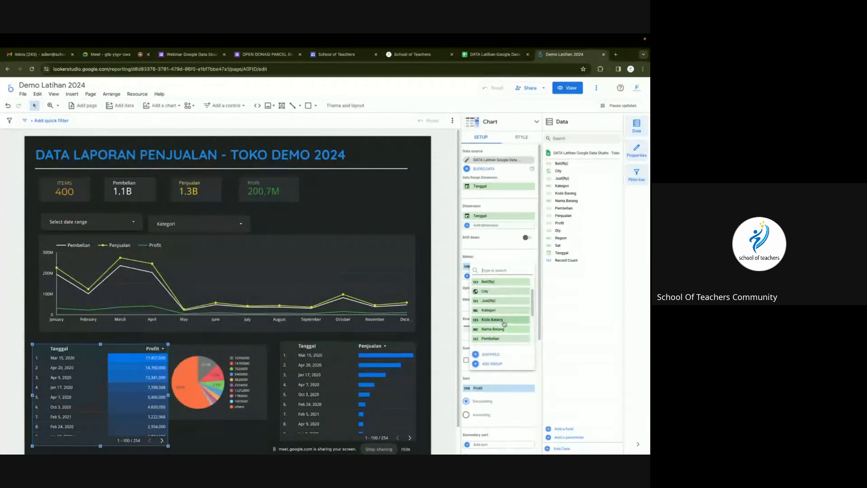
pyautogui.click(502, 336)
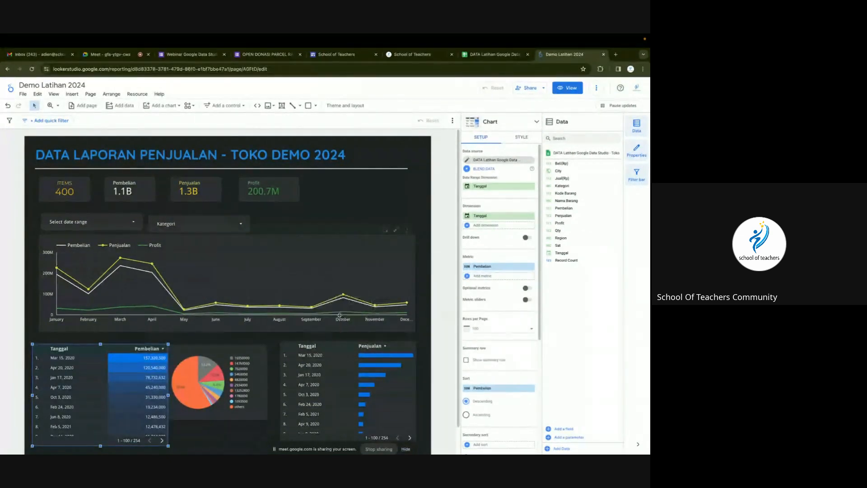
# Compare the Pembelian and Penjualan tables, view the source spreadsheet, and stop screen sharing.
pyautogui.click(342, 366)
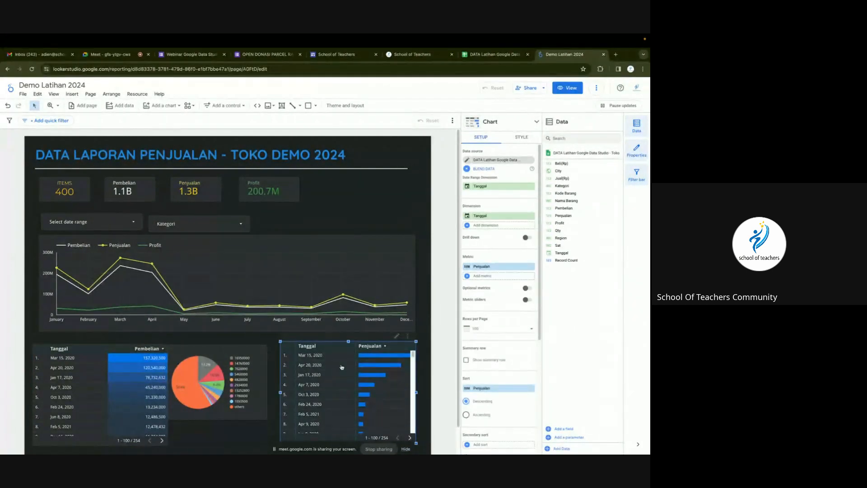
pyautogui.click(79, 356)
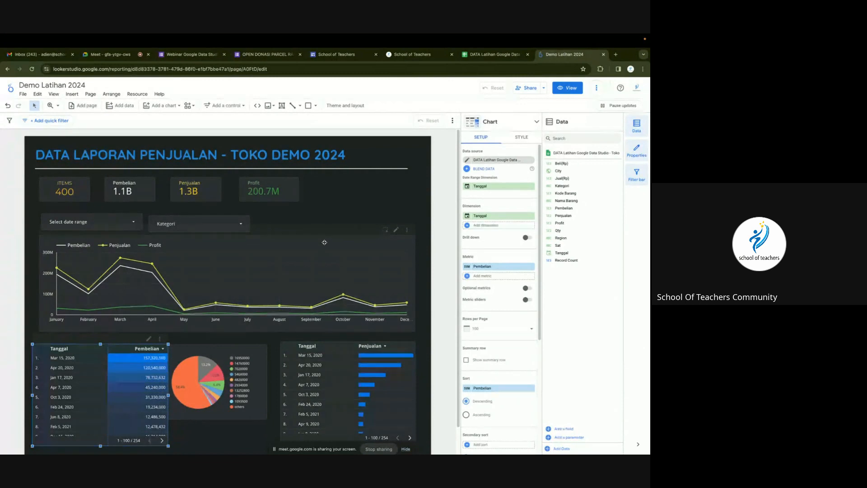
pyautogui.click(361, 206)
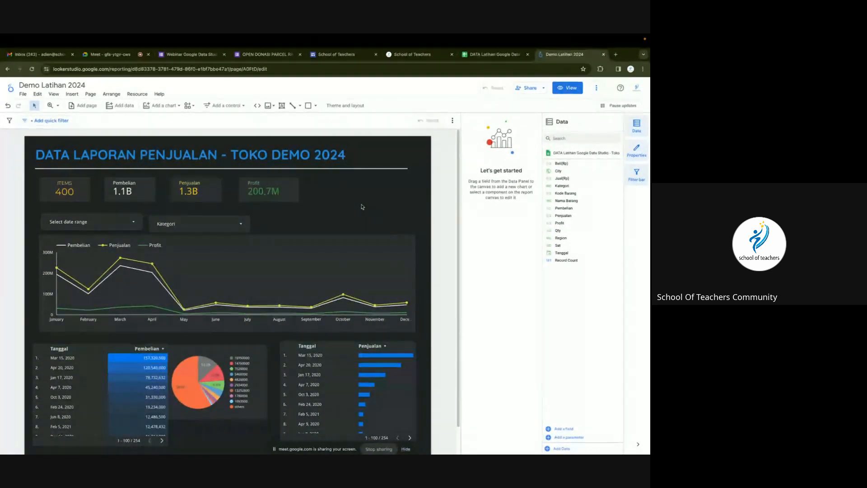
pyautogui.click(494, 54)
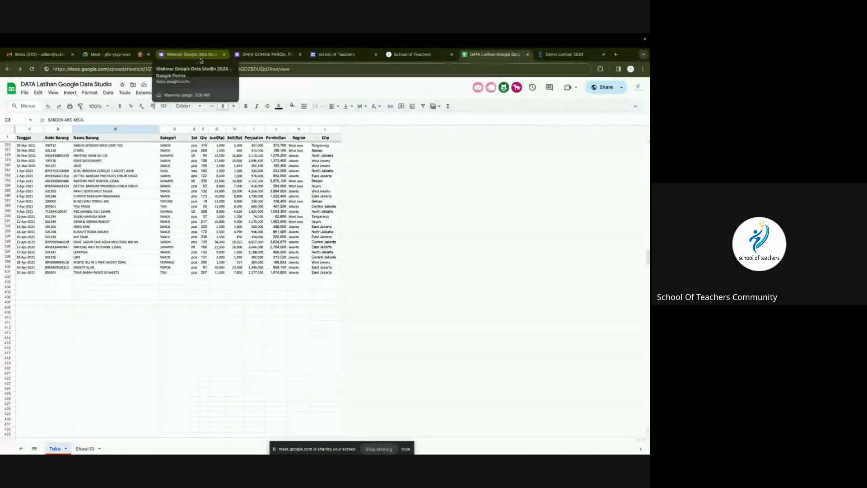
pyautogui.click(379, 449)
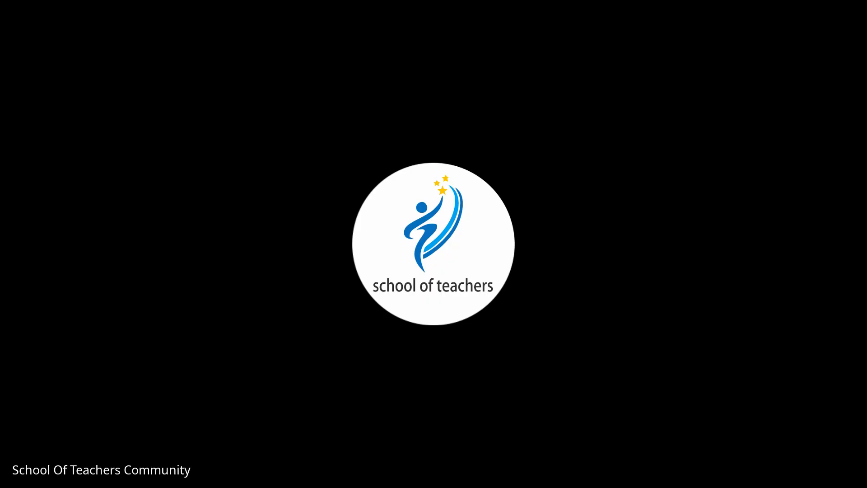
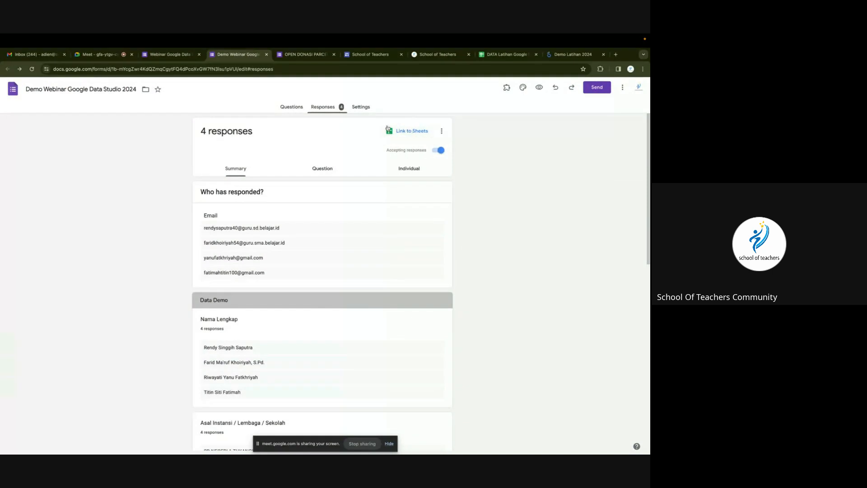
# Link the form's responses to a new spreadsheet, Demo Webinar Google Data Studio 2024 (Responses).
pyautogui.click(402, 131)
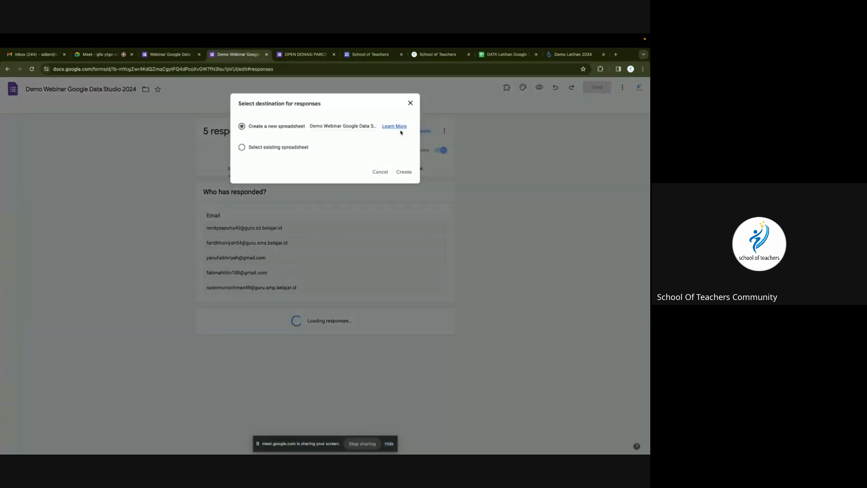
pyautogui.click(404, 172)
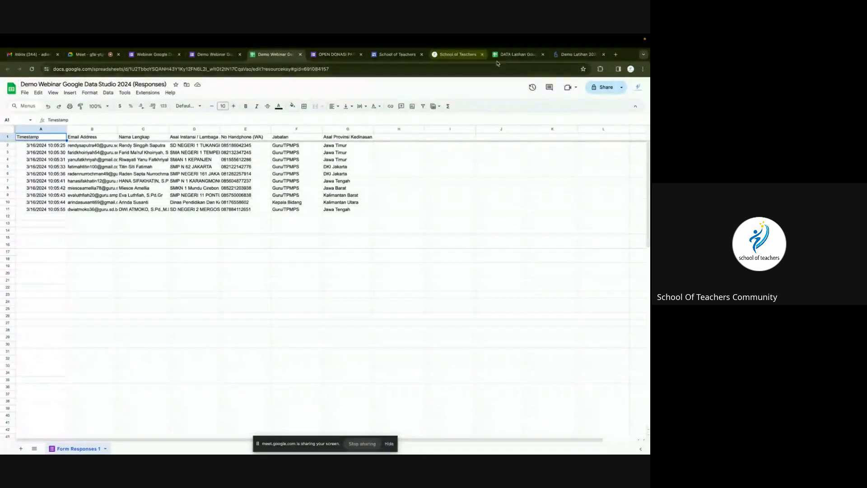
# Switch to the Demo Latihan 2024 report and return to the Looker Studio home page.
pyautogui.click(572, 55)
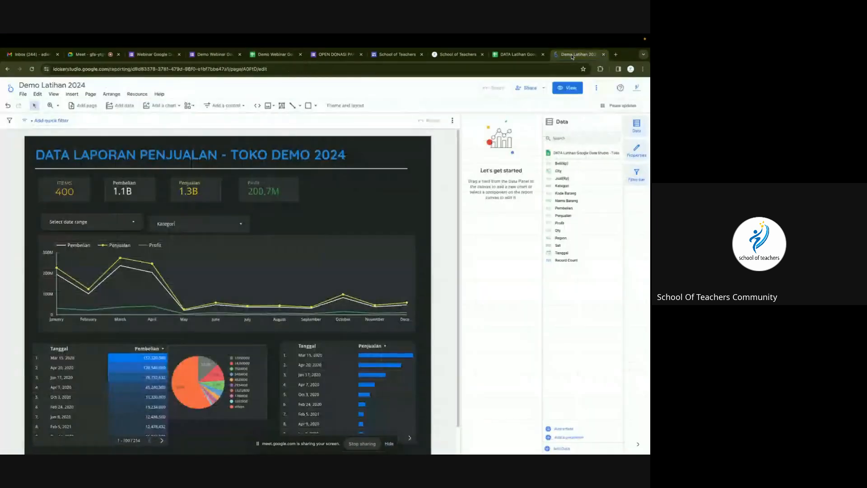
pyautogui.click(14, 89)
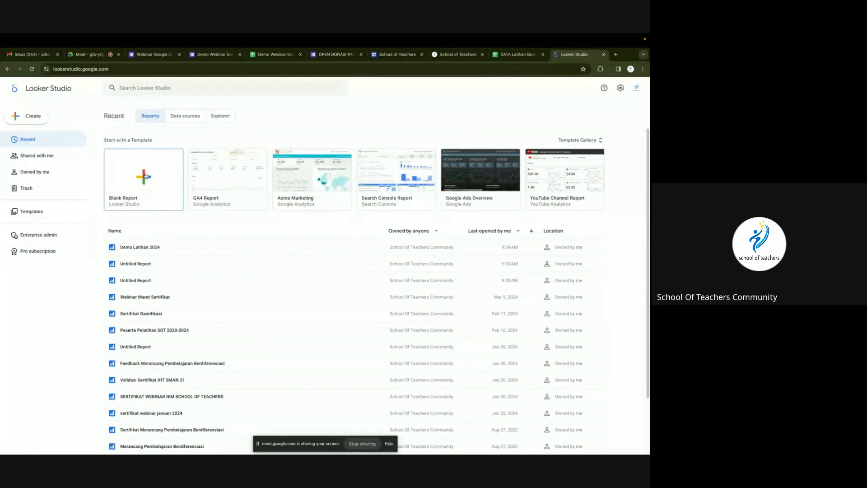
# Create a blank report from the webinar responses spreadsheet and move its Email Address table lower.
pyautogui.click(146, 176)
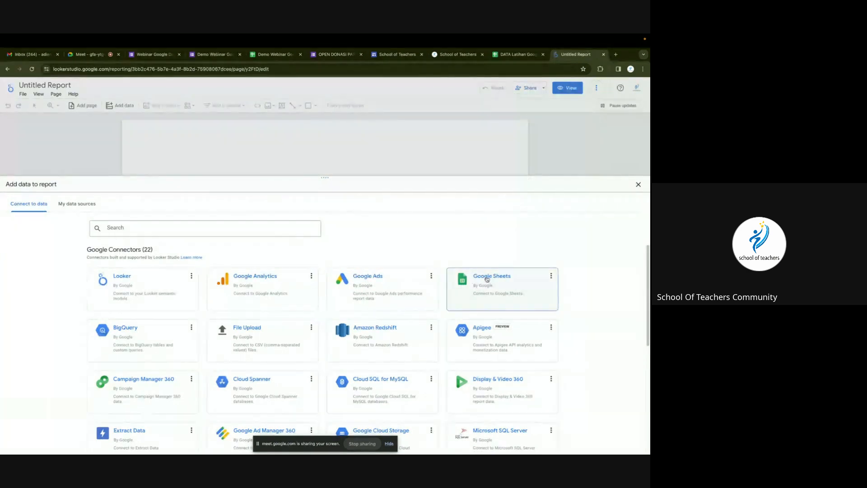
pyautogui.click(487, 278)
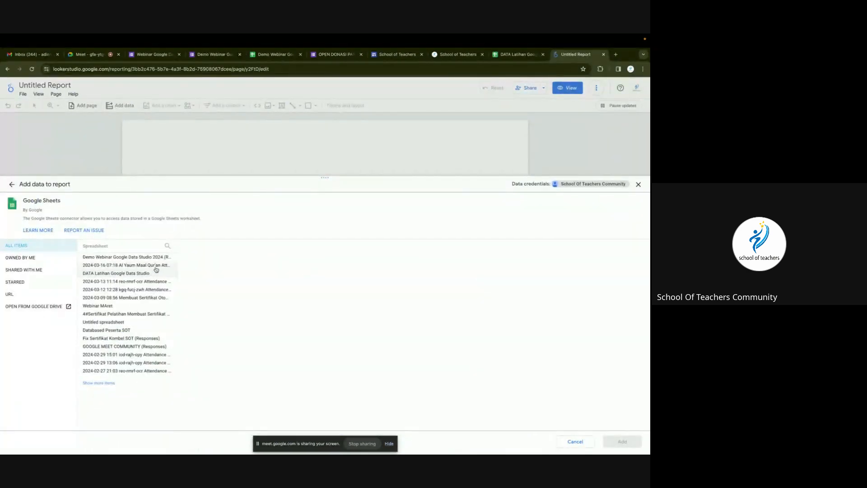
pyautogui.click(102, 258)
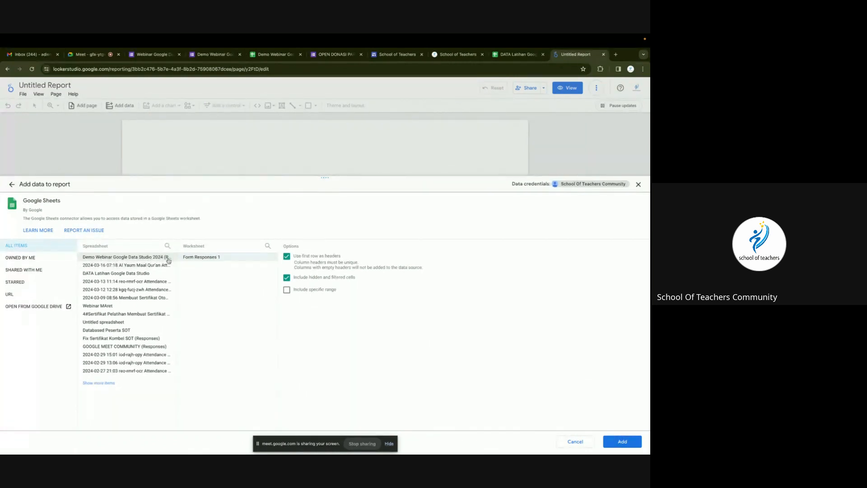
pyautogui.click(622, 441)
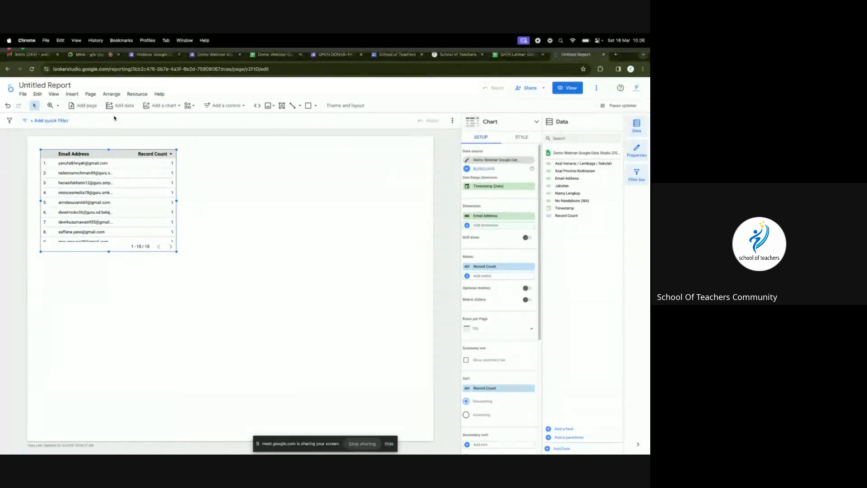
pyautogui.moveTo(117, 166); pyautogui.dragTo(116, 244)
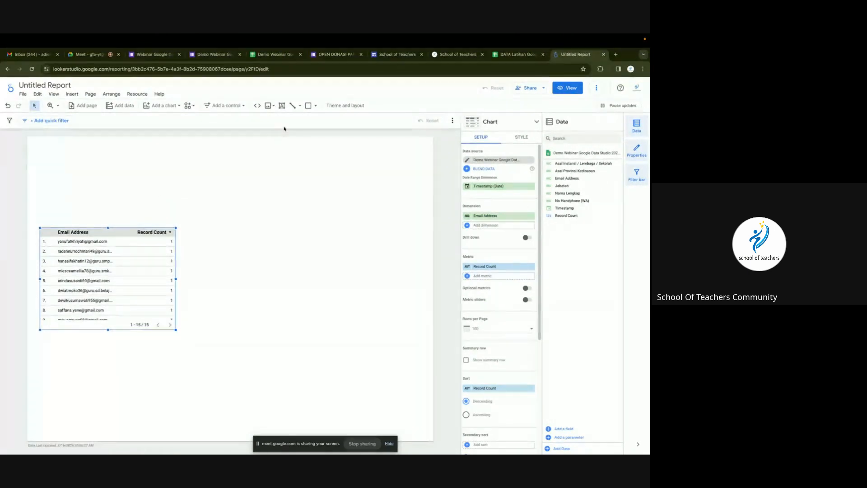
pyautogui.click(282, 105)
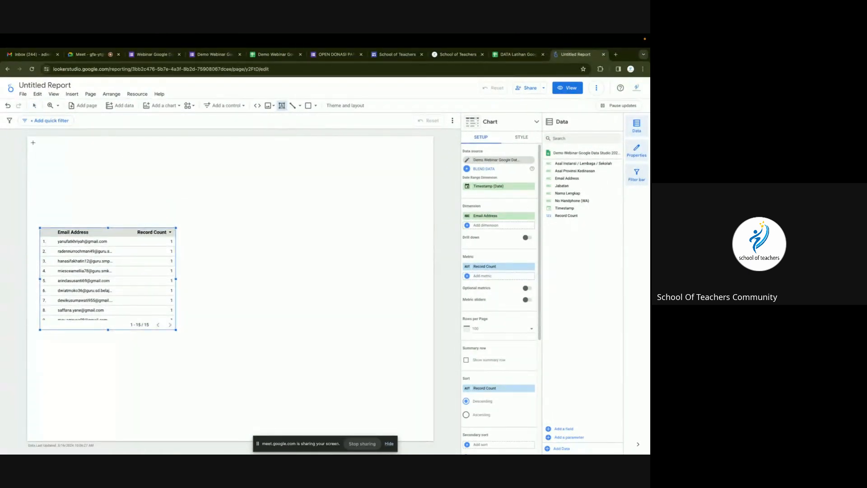
# Add a text box titled 'DAFTAR HADIR KELAS BELAJAR SCHOOL OF TEACHERS'.
pyautogui.moveTo(33, 142); pyautogui.dragTo(426, 180)
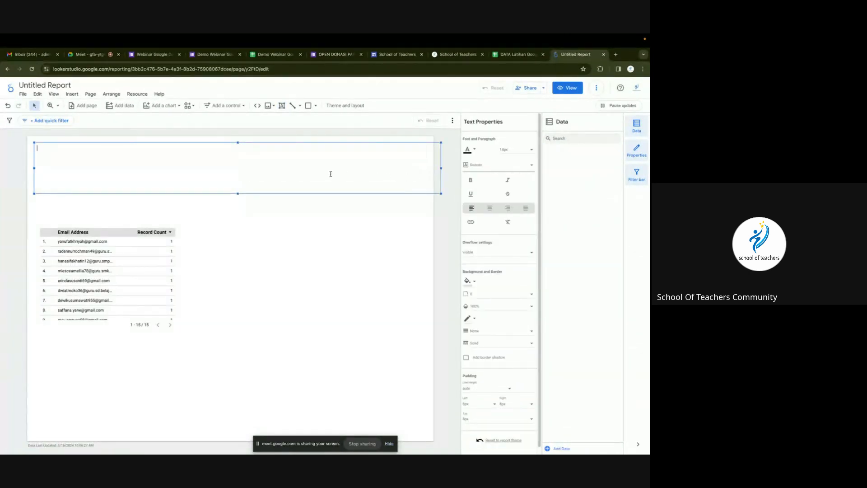
pyautogui.press('BackSpace')
pyautogui.press('BackSpace')
pyautogui.press('BackSpace')
pyautogui.press('BackSpace')
pyautogui.write('afta')
pyautogui.press('BackSpace')
pyautogui.press('BackSpace')
pyautogui.press('BackSpace')
pyautogui.press('BackSpace')
pyautogui.write('AFTAR HADR')
pyautogui.press('BackSpace')
pyautogui.write('I R KELAS BELAJAR SCHOOL OF ')
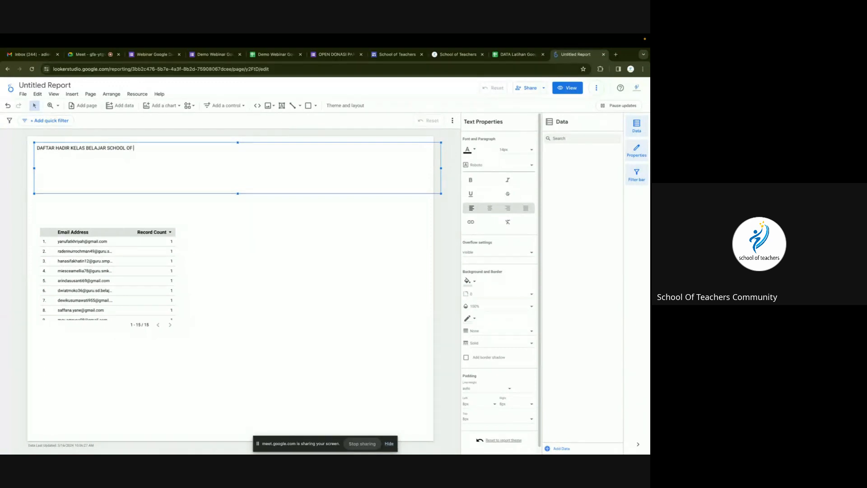
pyautogui.write('TEACHERS')
pyautogui.hotkey('ctrl', 'a')
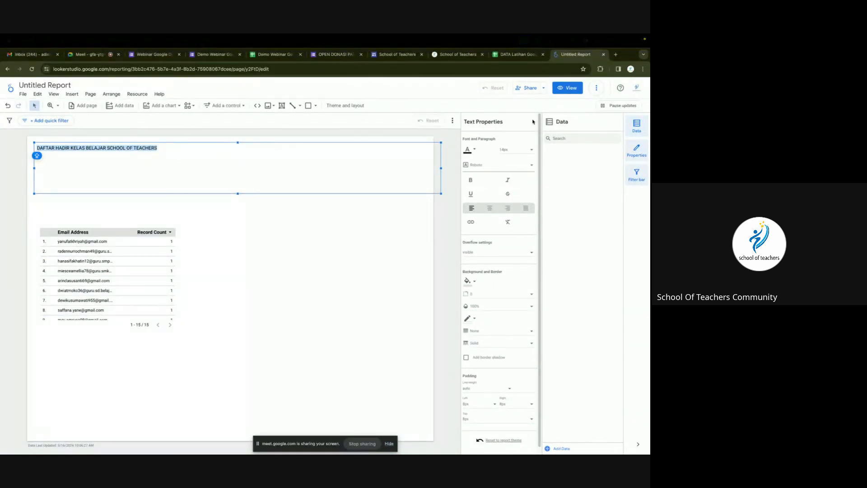
# Format the title as centred, 32px, bold and light blue.
pyautogui.click(491, 208)
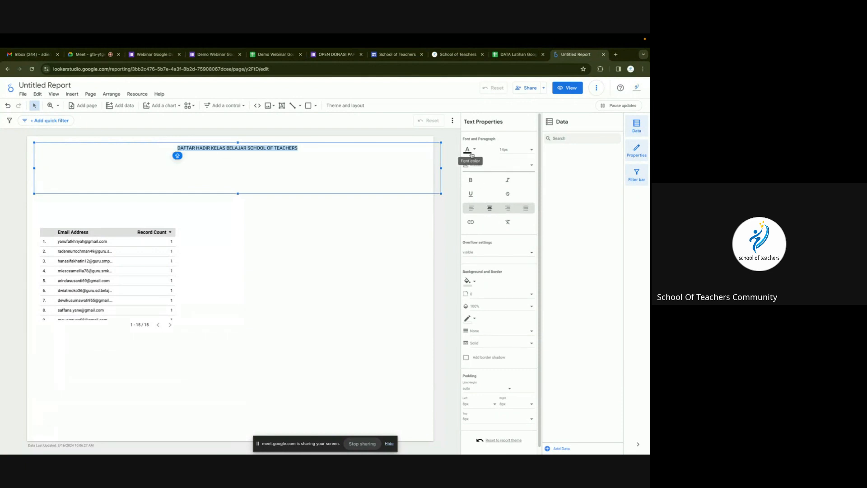
pyautogui.click(501, 154)
pyautogui.scroll(-5, 511, 176)
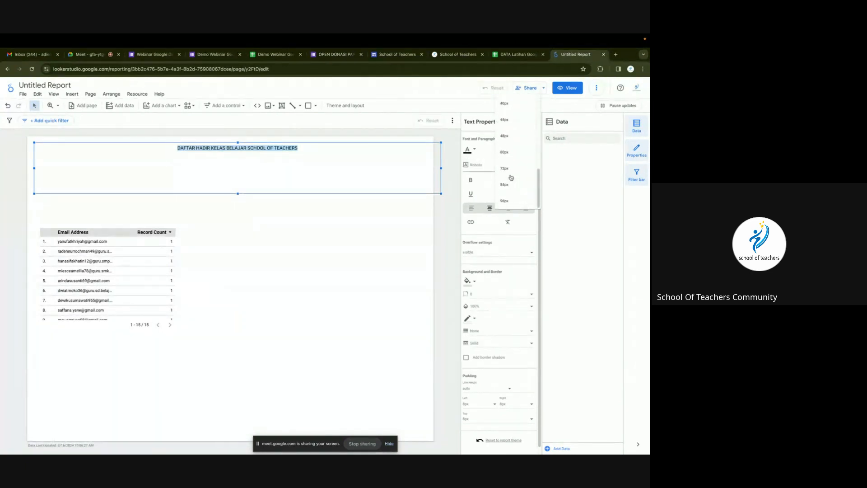
pyautogui.scroll(2, 508, 158)
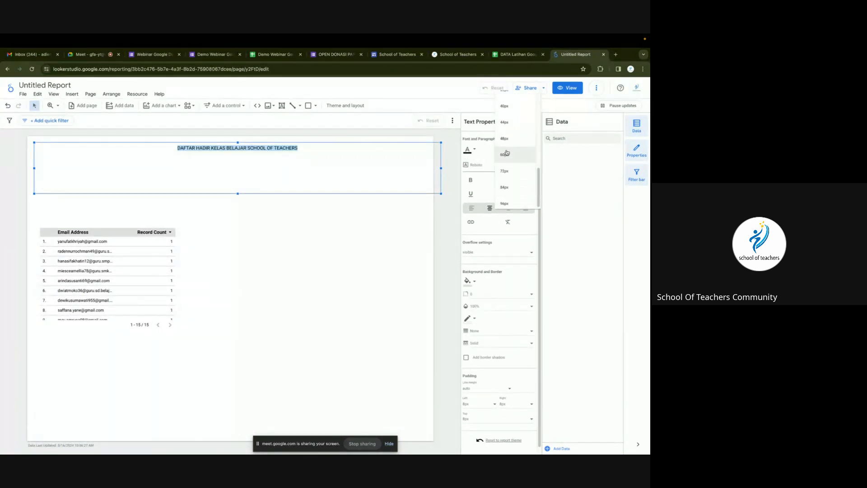
pyautogui.click(505, 100)
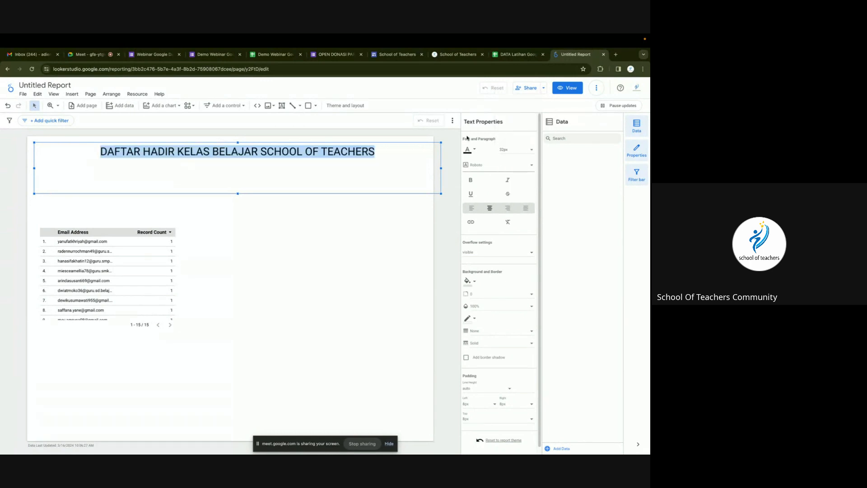
pyautogui.click(471, 180)
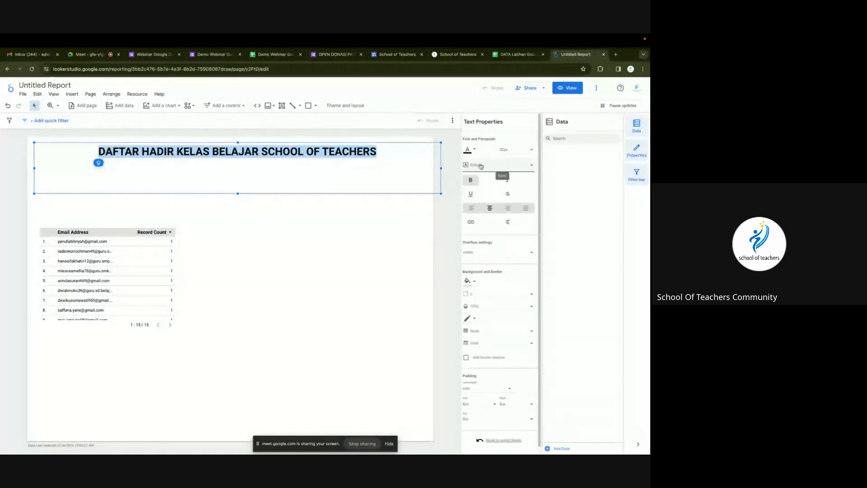
pyautogui.click(475, 153)
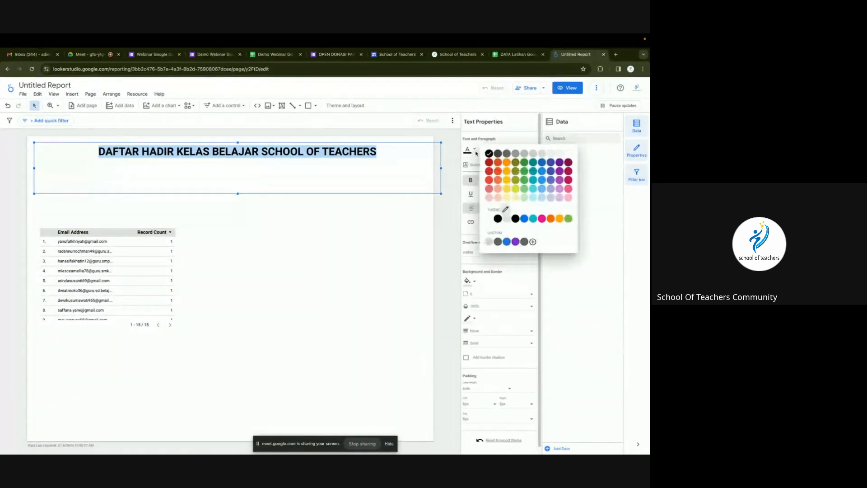
pyautogui.click(542, 184)
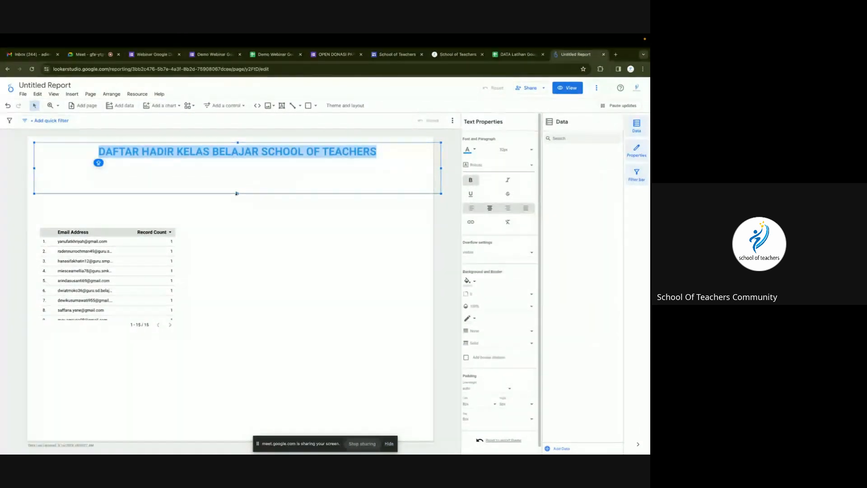
# Resize the title box to fit the text and shift it slightly left.
pyautogui.moveTo(237, 193); pyautogui.dragTo(241, 164)
pyautogui.moveTo(34, 154); pyautogui.dragTo(135, 154)
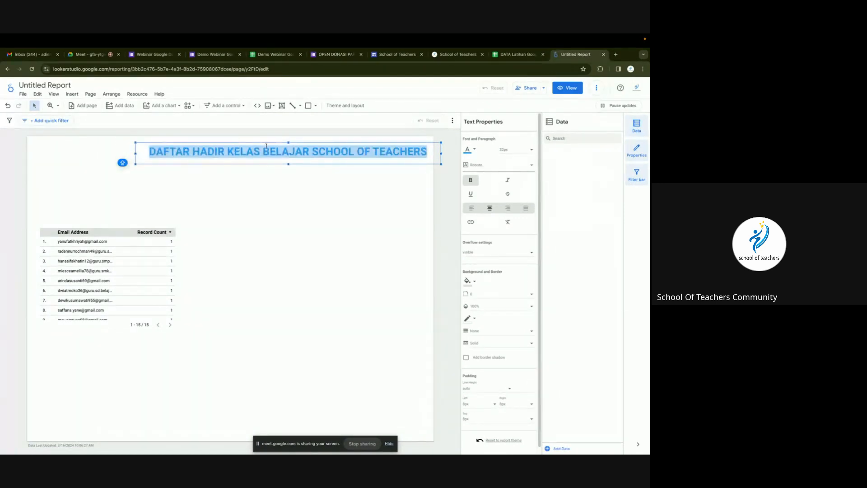
pyautogui.click(318, 191)
pyautogui.moveTo(313, 155); pyautogui.dragTo(261, 157)
pyautogui.click(267, 186)
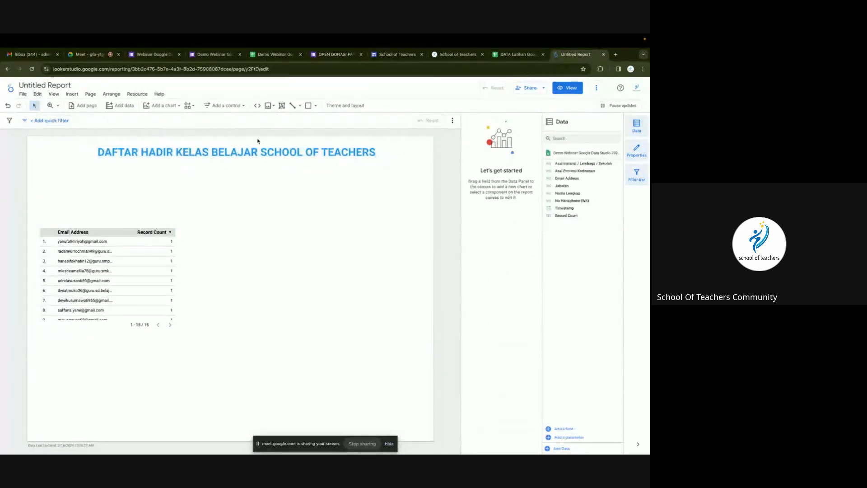
pyautogui.click(269, 107)
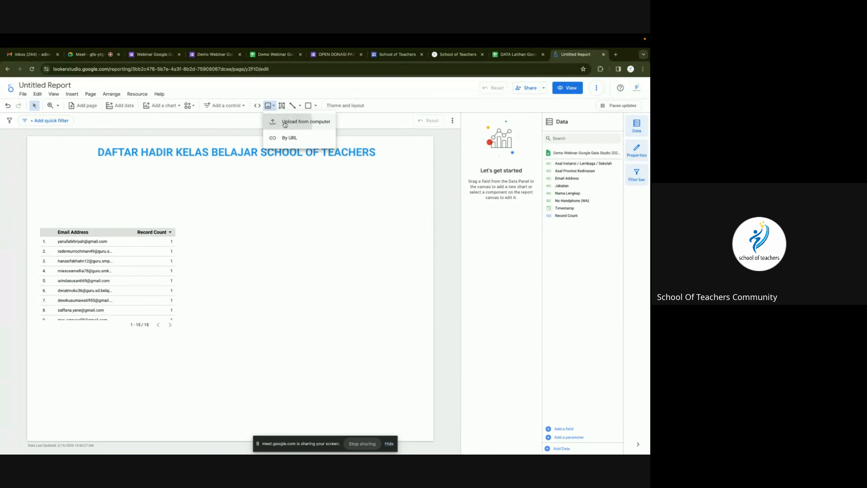
# Insert Logo SOT.png from the computer, shrunk into the top-left corner.
pyautogui.click(284, 123)
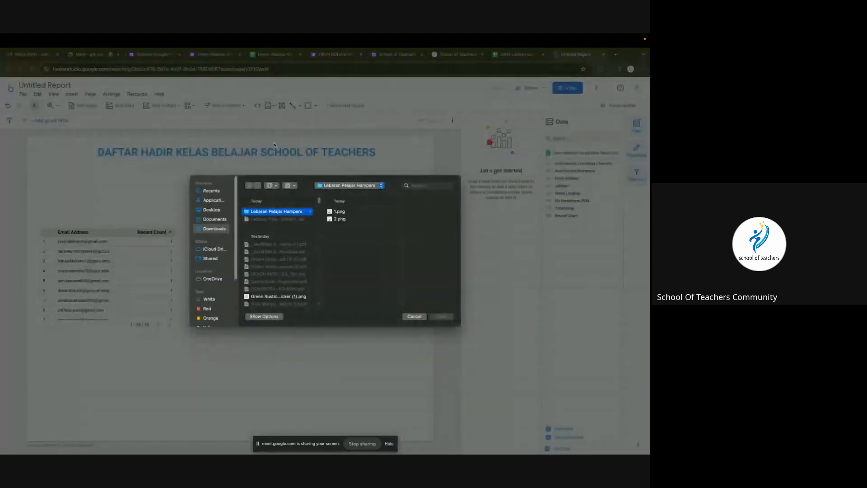
pyautogui.click(409, 187)
pyautogui.write('L')
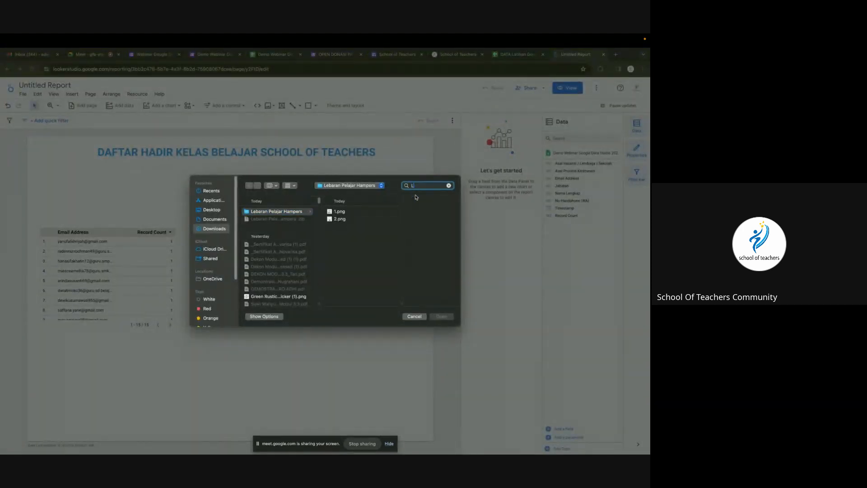
pyautogui.write('OGO SOT')
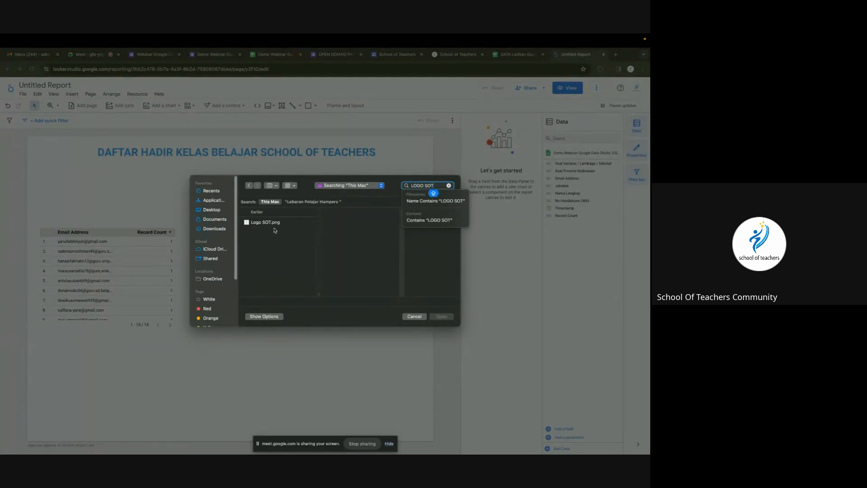
pyautogui.click(273, 223)
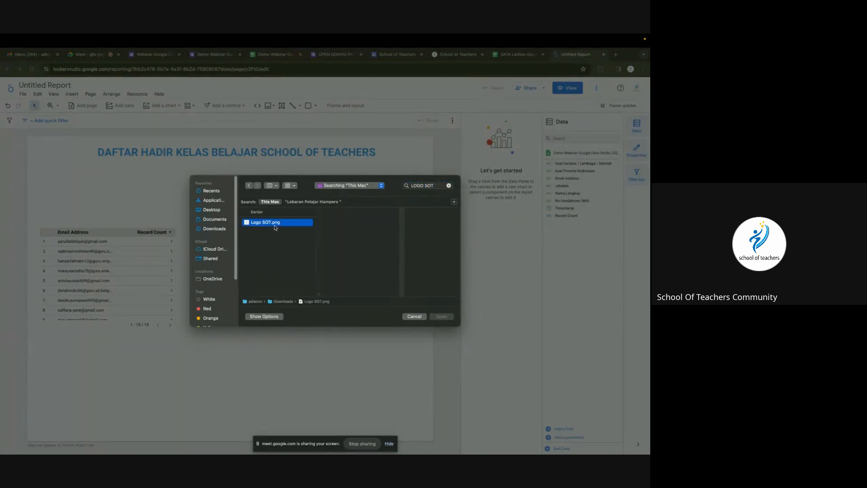
pyautogui.click(441, 317)
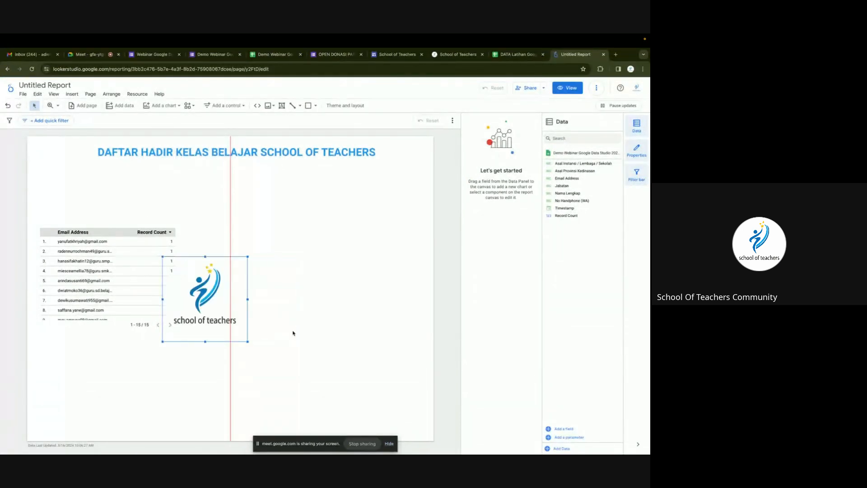
pyautogui.moveTo(247, 341); pyautogui.dragTo(59, 159)
pyautogui.click(121, 188)
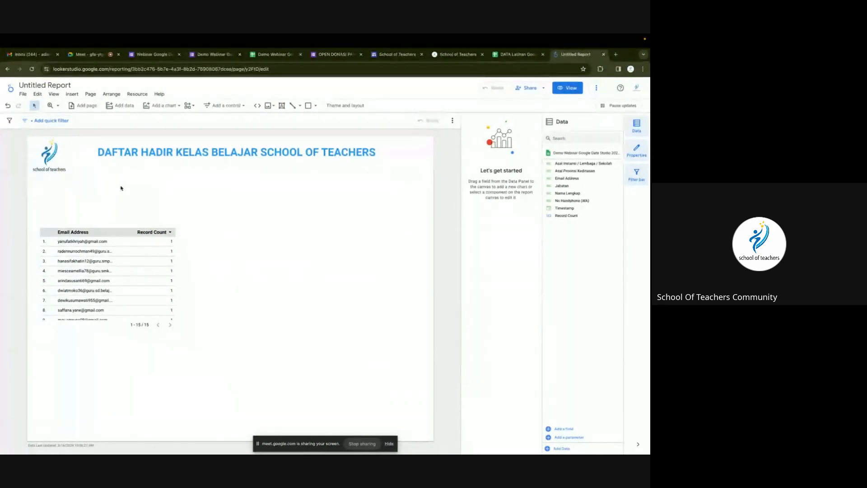
# Move the report title slightly lower on the page.
pyautogui.doubleClick(177, 159)
pyautogui.click(275, 194)
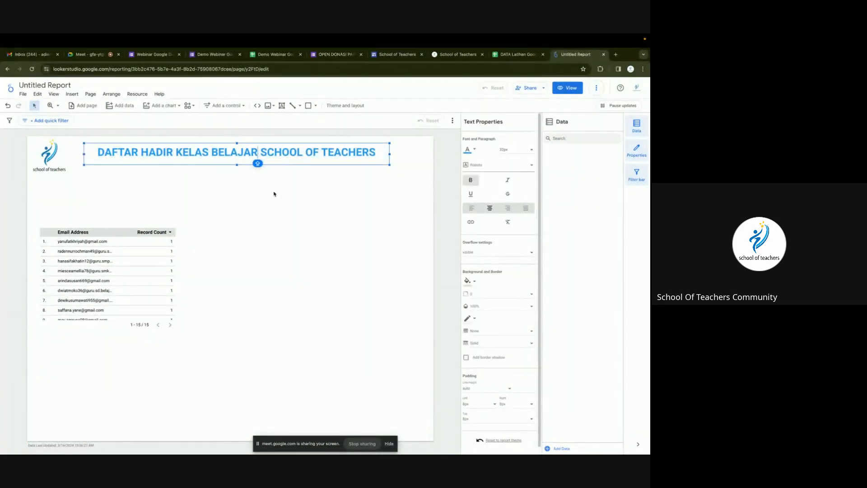
pyautogui.moveTo(283, 154); pyautogui.dragTo(284, 161)
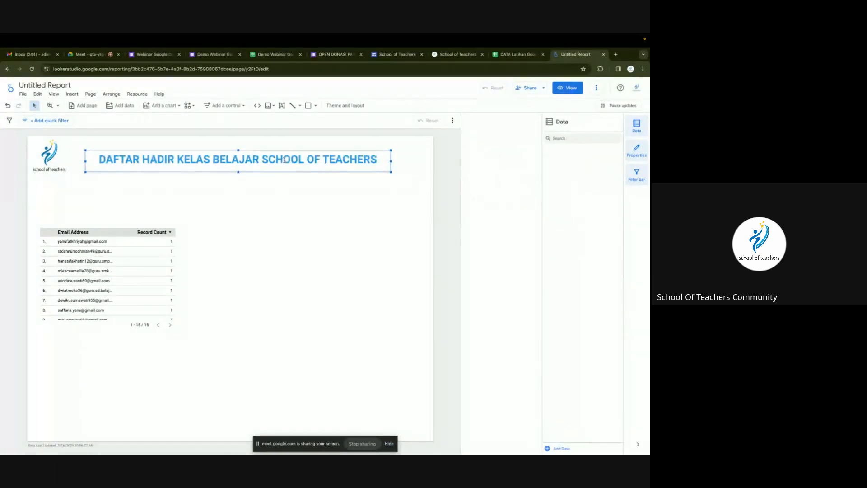
# Add a Record Count scorecard below the title, check the form's response count, and shorten it.
pyautogui.click(283, 180)
pyautogui.click(168, 107)
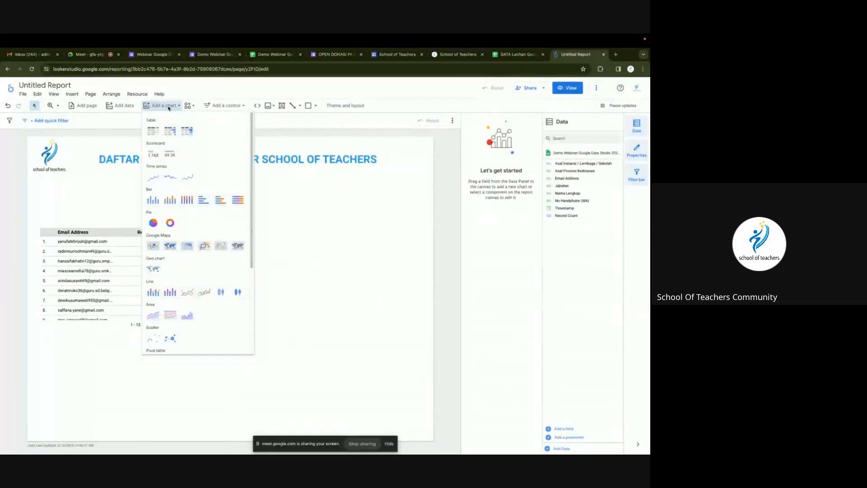
pyautogui.click(151, 157)
pyautogui.click(163, 183)
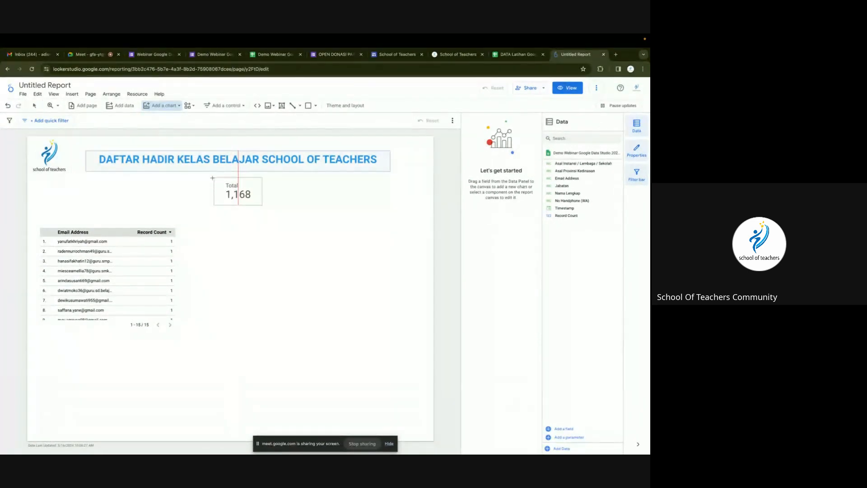
pyautogui.click(212, 175)
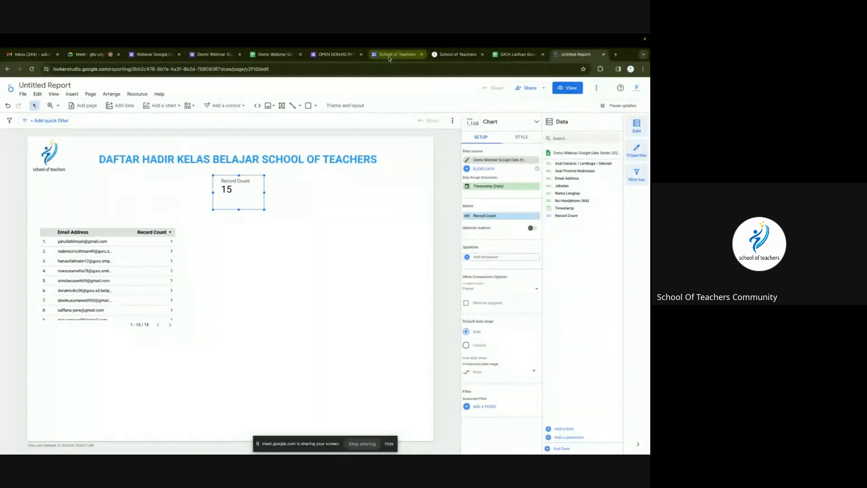
pyautogui.click(199, 56)
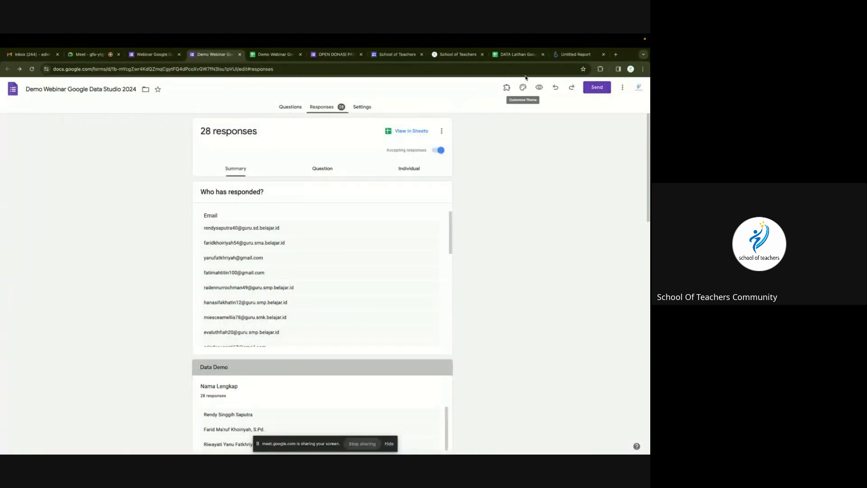
pyautogui.click(581, 58)
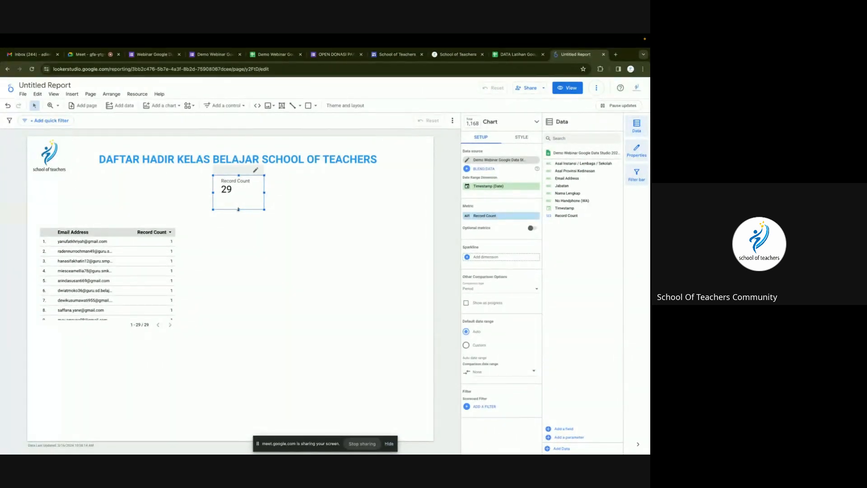
pyautogui.moveTo(238, 210); pyautogui.dragTo(258, 186)
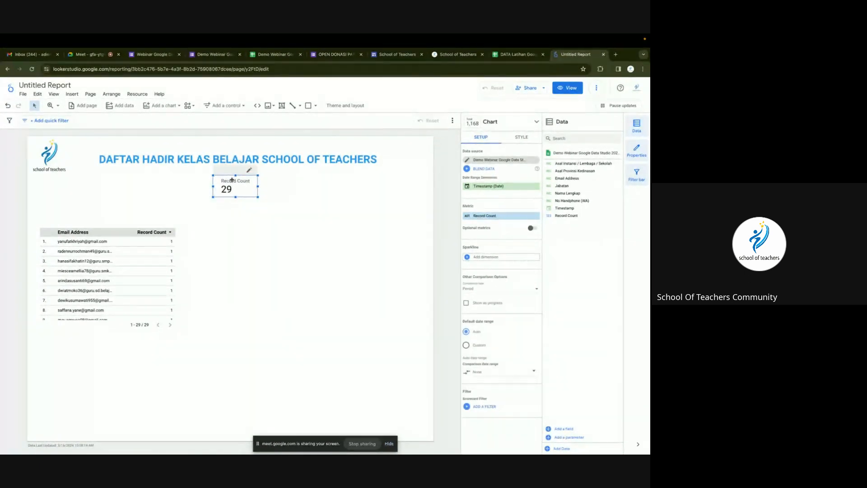
# Rename the scorecard's Record Count metric to JUMLAH PESERTA.
pyautogui.click(467, 217)
pyautogui.write('J')
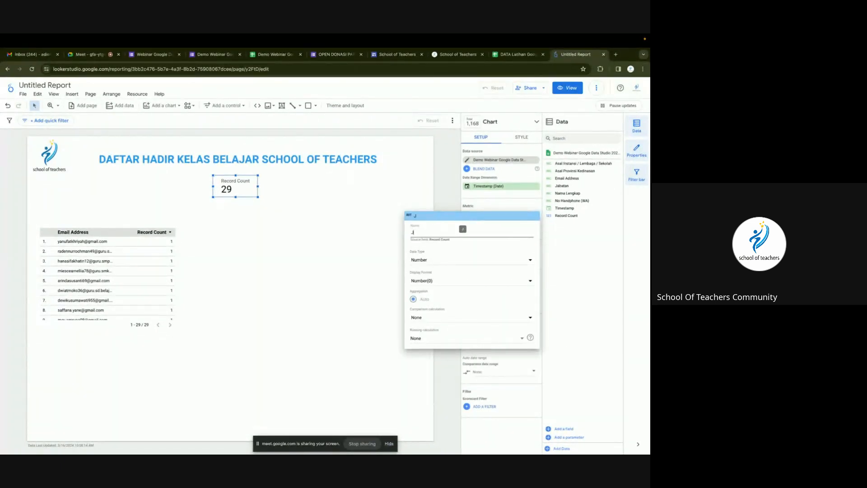
pyautogui.write('UMLAH PESERT')
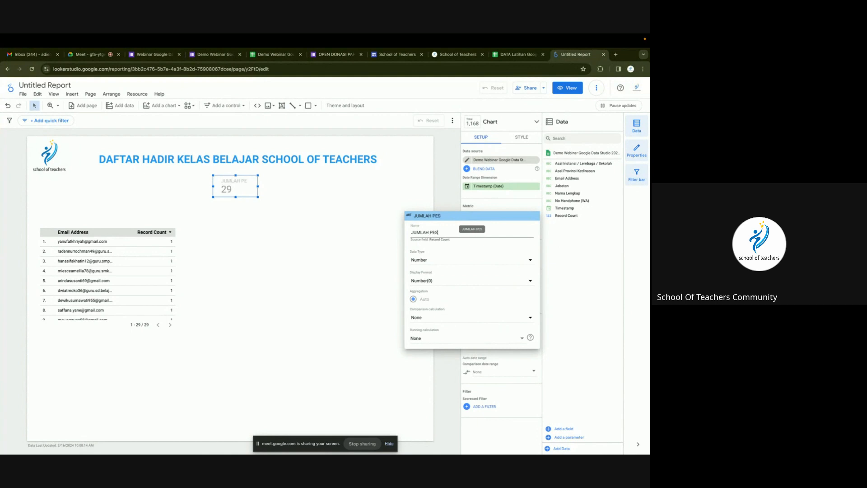
pyautogui.write('A')
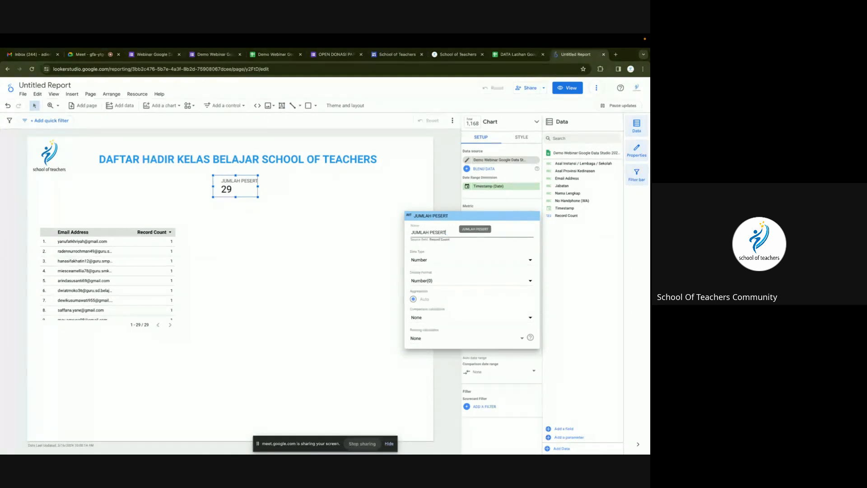
pyautogui.click(377, 213)
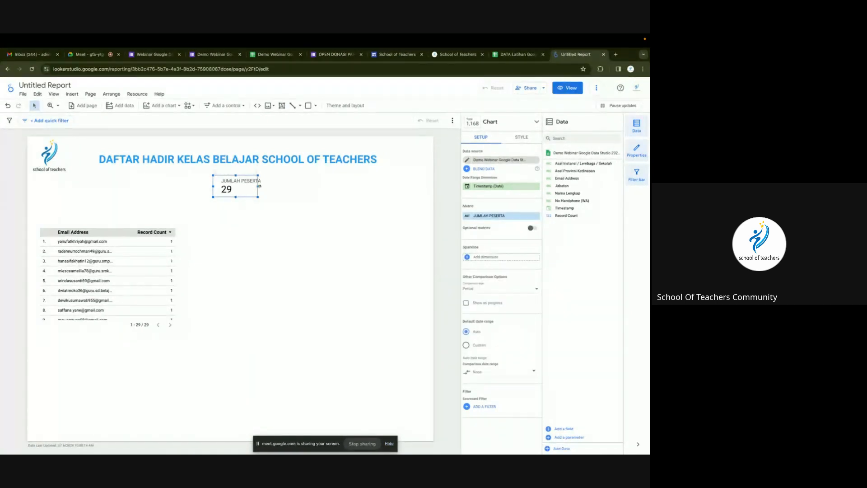
pyautogui.moveTo(265, 186); pyautogui.dragTo(266, 186)
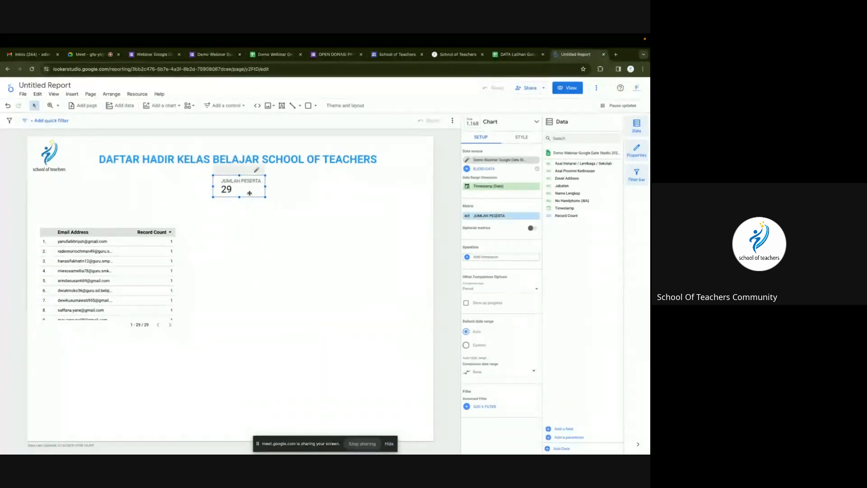
# Centre the scorecard's label and value, and move it up beneath the title.
pyautogui.click(522, 137)
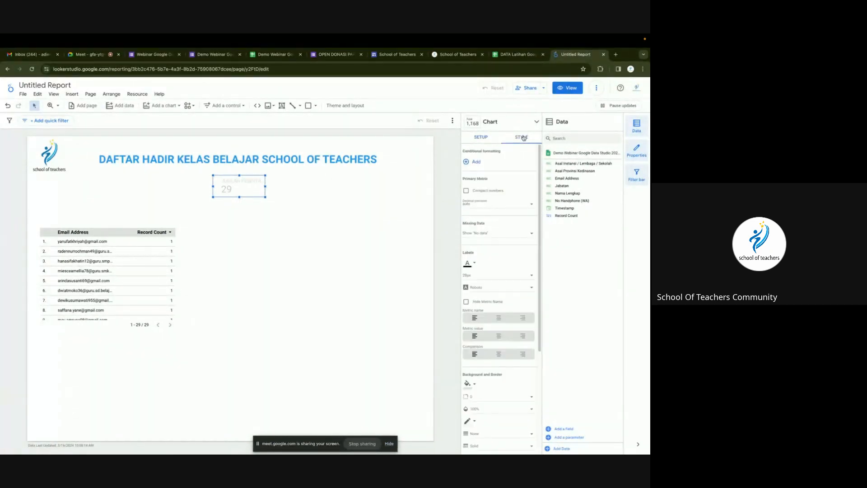
pyautogui.click(499, 321)
pyautogui.click(498, 336)
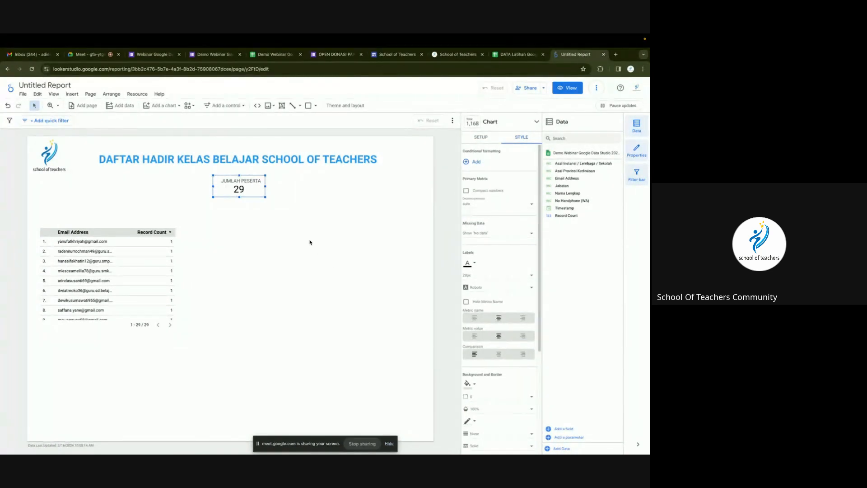
pyautogui.click(280, 224)
pyautogui.click(243, 189)
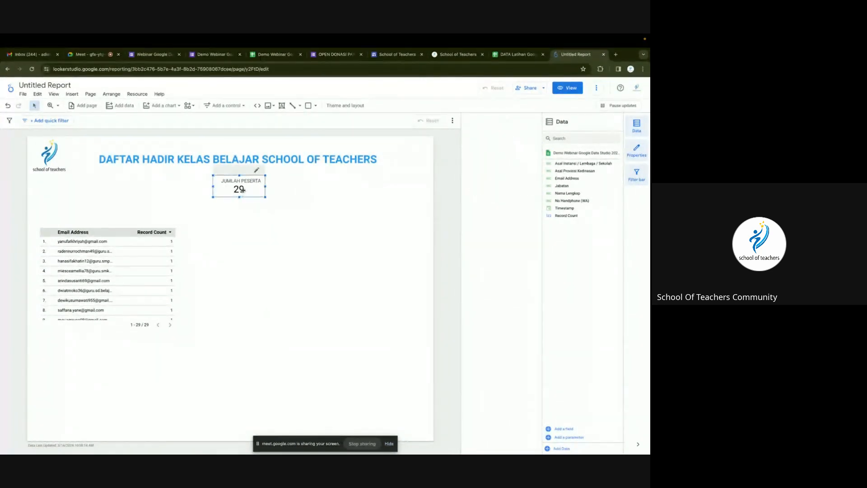
pyautogui.moveTo(243, 189); pyautogui.dragTo(243, 185)
pyautogui.click(274, 217)
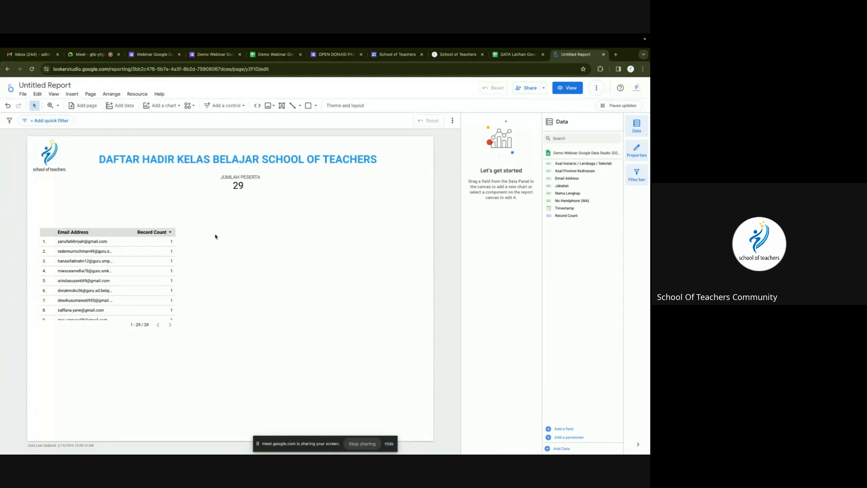
# Reposition and widen the email table, then remove its Record Count column.
pyautogui.moveTo(106, 268); pyautogui.dragTo(127, 285)
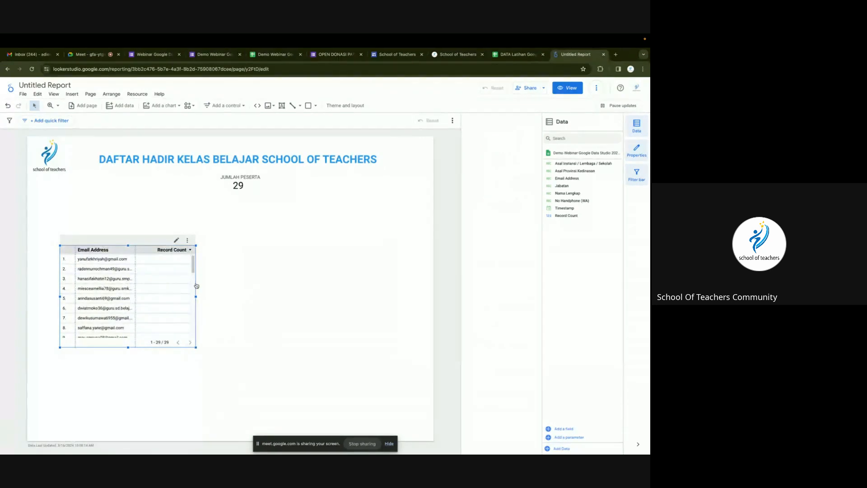
pyautogui.moveTo(199, 299); pyautogui.dragTo(415, 299)
pyautogui.moveTo(281, 271); pyautogui.dragTo(261, 251)
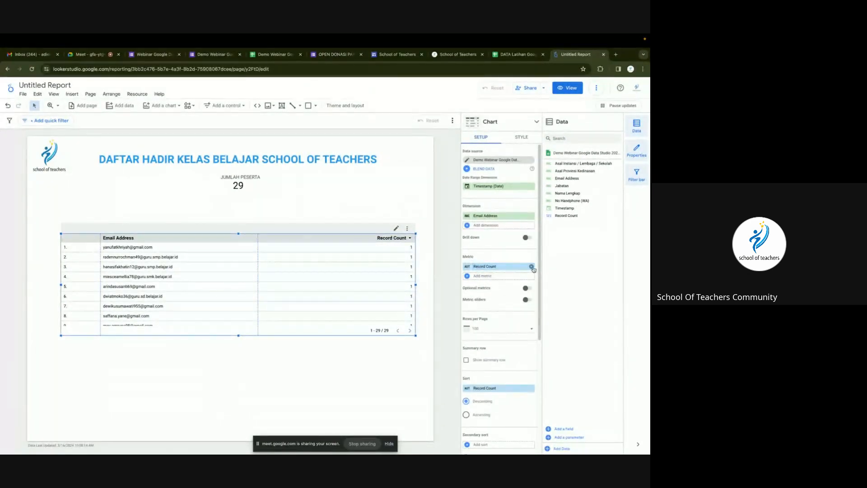
pyautogui.click(532, 267)
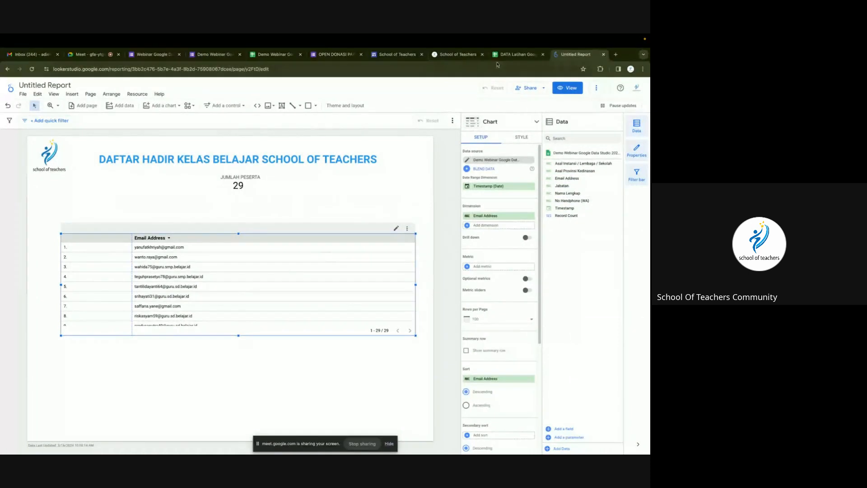
pyautogui.click(273, 54)
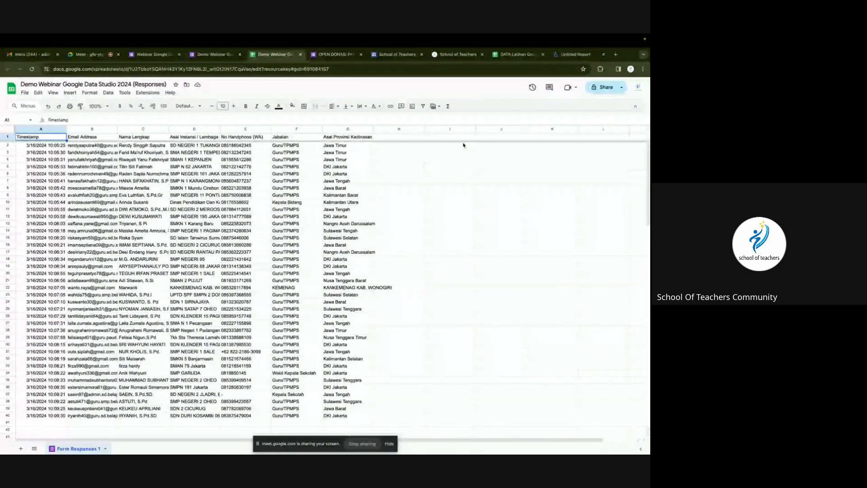
pyautogui.click(564, 58)
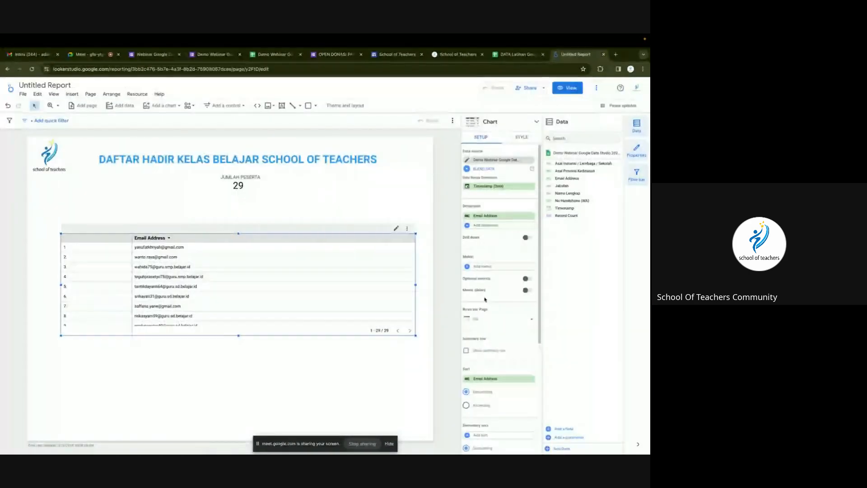
# Add a Nama Lengkap column and narrow the Email Address and row-number columns.
pyautogui.click(484, 228)
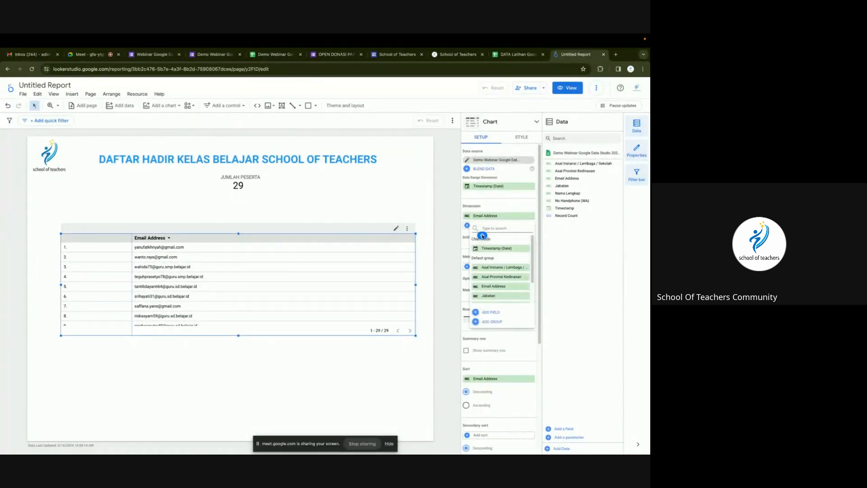
pyautogui.scroll(-1, 501, 283)
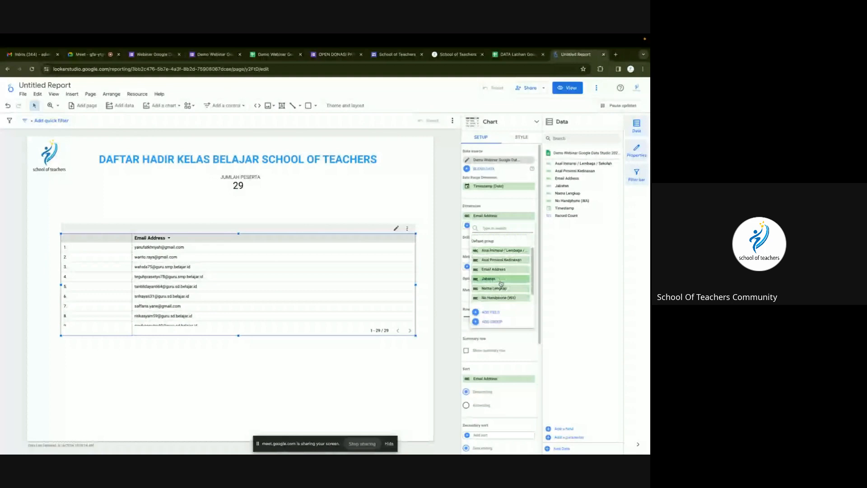
pyautogui.click(497, 288)
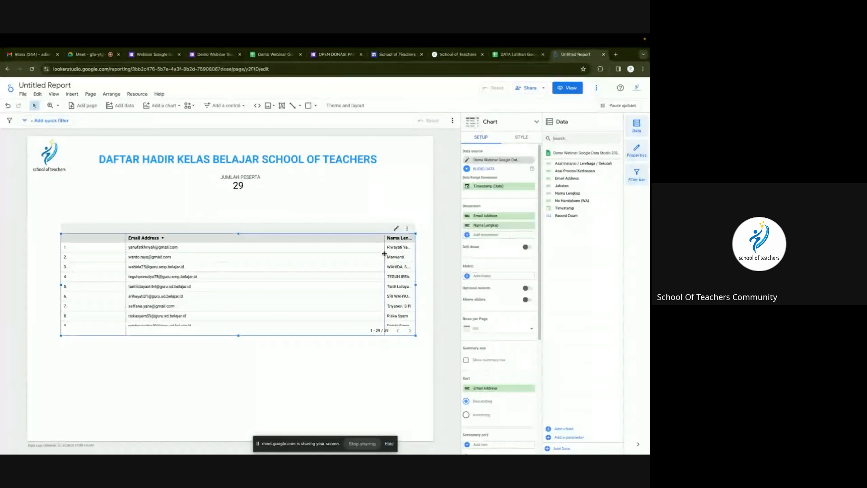
pyautogui.moveTo(385, 257); pyautogui.dragTo(201, 273)
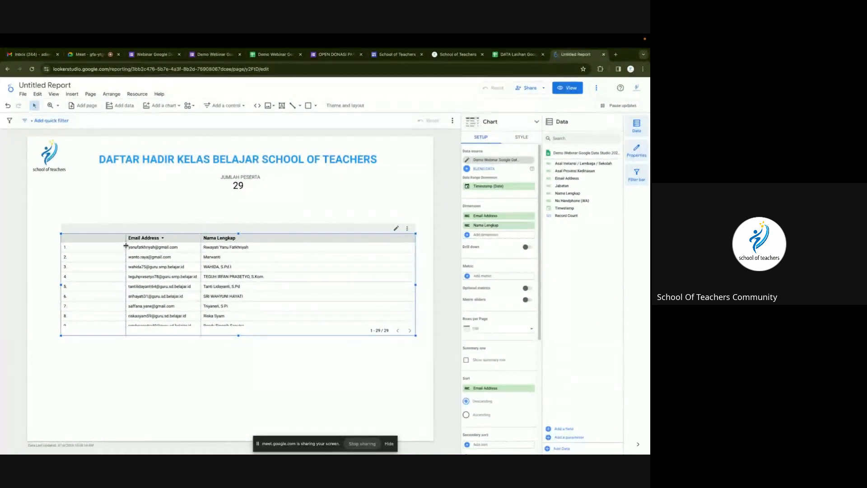
pyautogui.moveTo(124, 251); pyautogui.dragTo(76, 255)
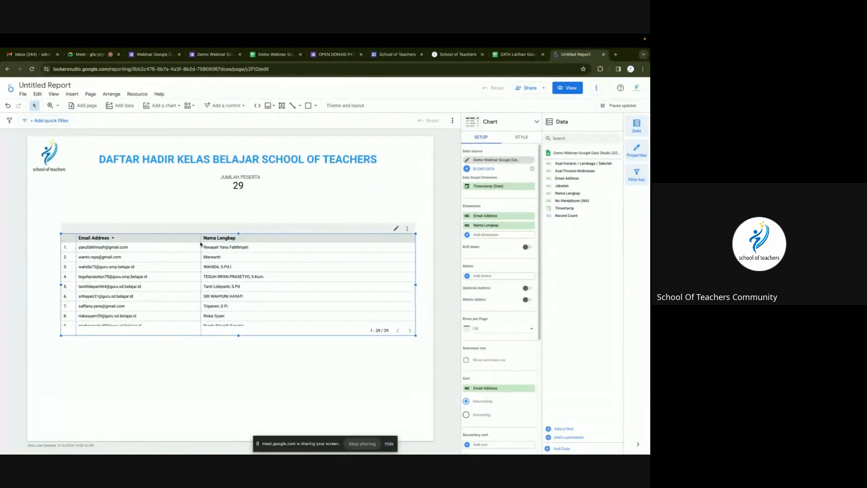
pyautogui.moveTo(200, 241); pyautogui.dragTo(156, 259)
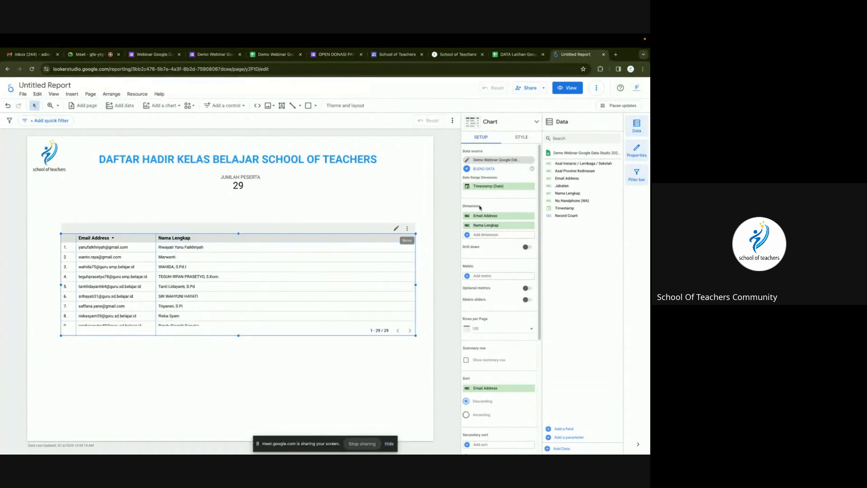
# Add Jabatan and Asal Instansi / Lembaga / Sekolah columns, resizing columns to fit.
pyautogui.click(484, 234)
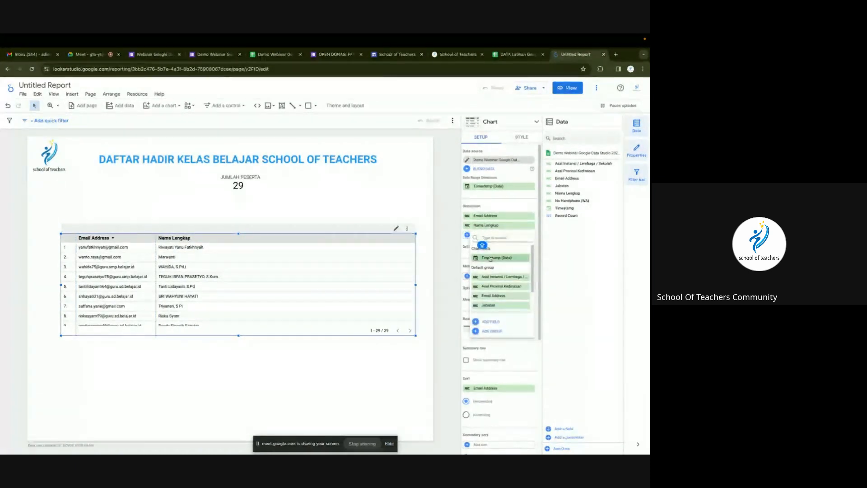
pyautogui.click(497, 305)
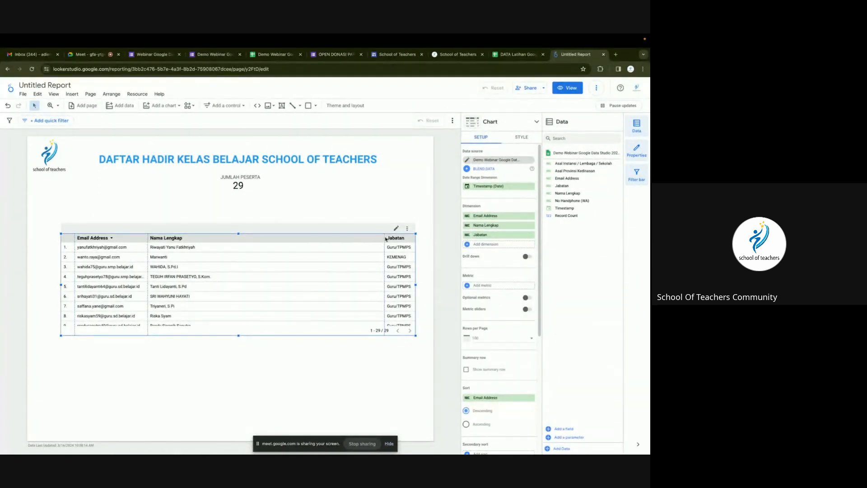
pyautogui.moveTo(385, 240); pyautogui.dragTo(222, 262)
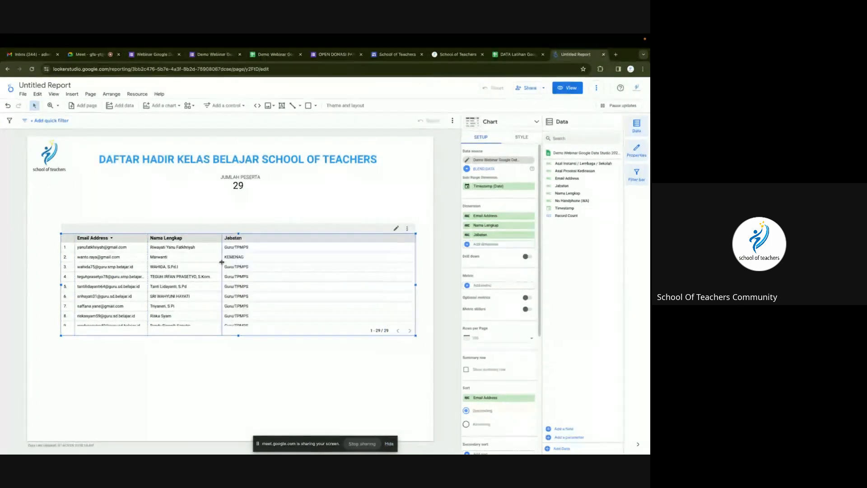
pyautogui.click(494, 246)
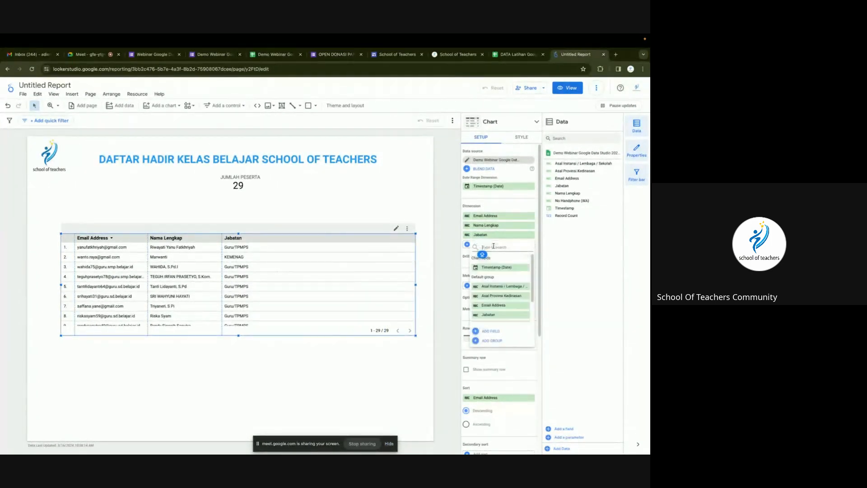
pyautogui.click(501, 286)
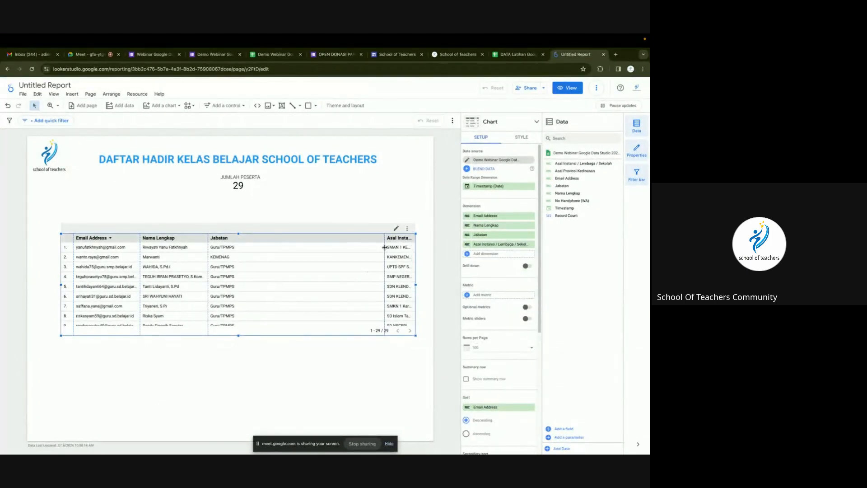
pyautogui.moveTo(375, 248); pyautogui.dragTo(251, 275)
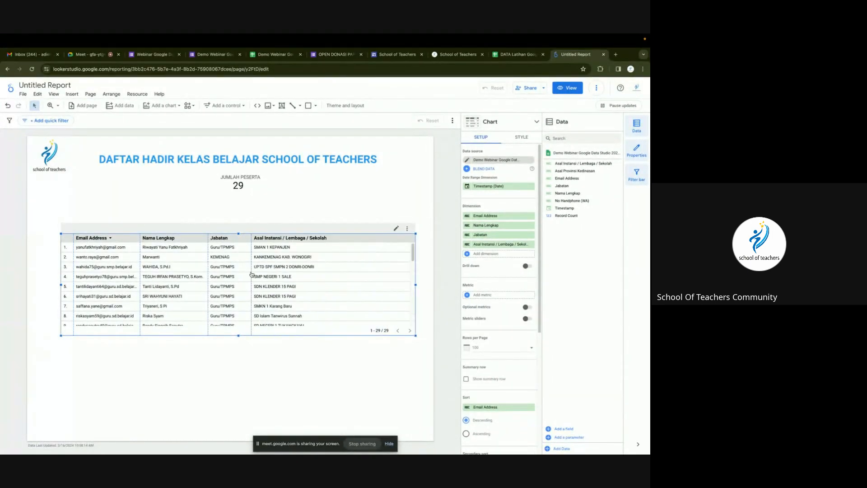
# Add a No Handphone (WA) column, widen it, and preview the report in view mode.
pyautogui.click(477, 256)
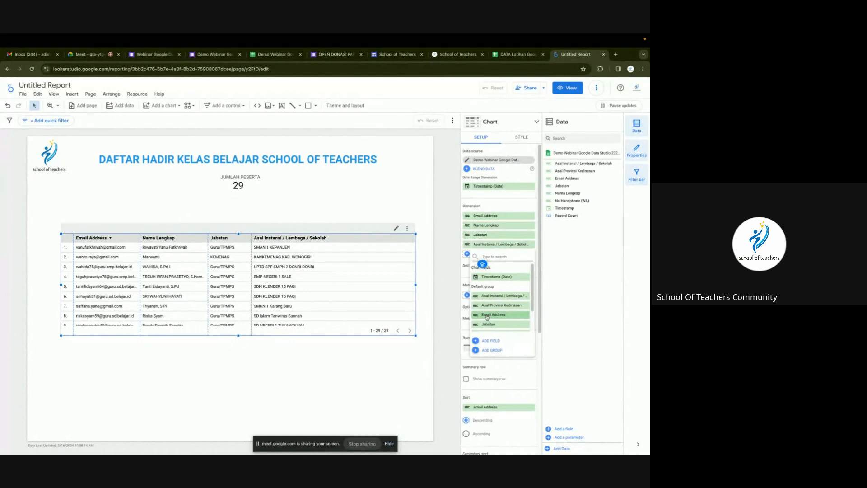
pyautogui.scroll(-2, 488, 316)
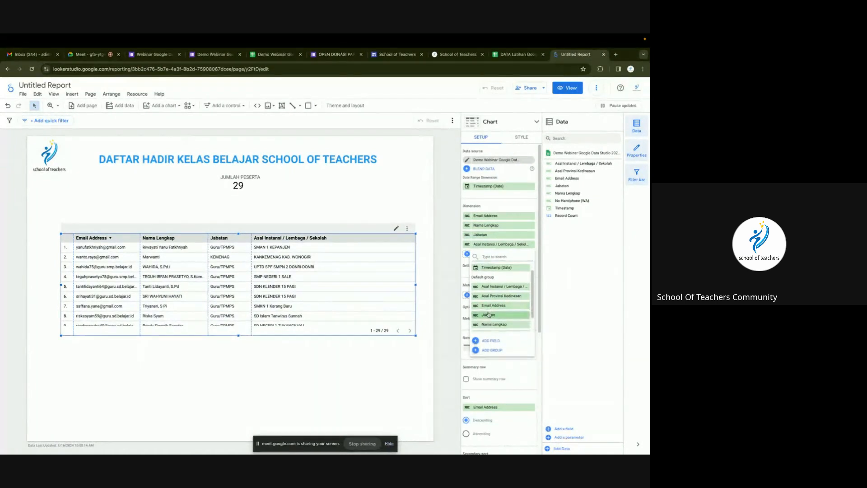
pyautogui.scroll(-1, 488, 314)
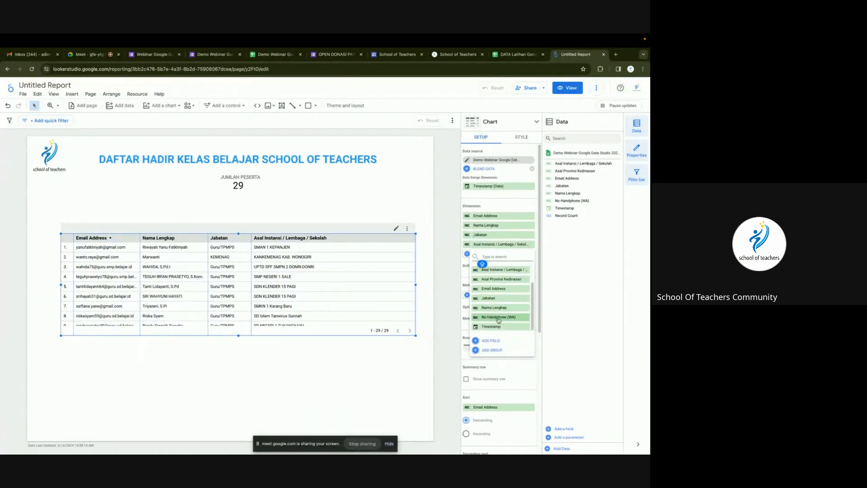
pyautogui.click(499, 317)
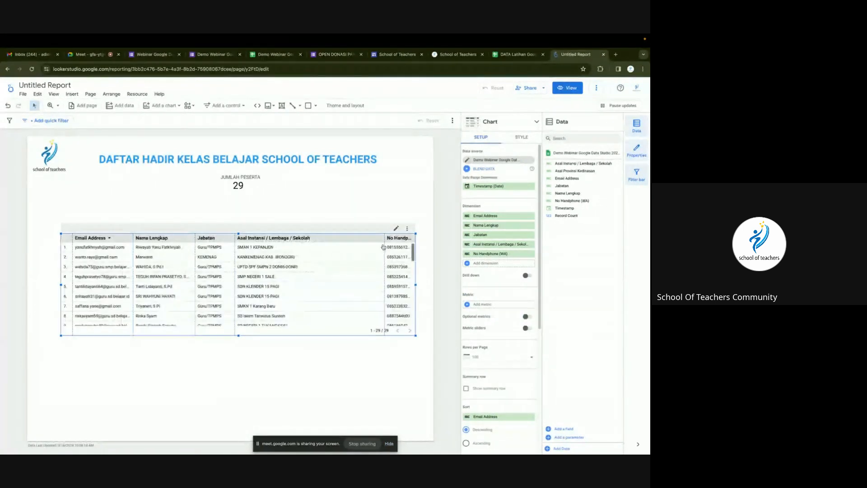
pyautogui.moveTo(385, 245); pyautogui.dragTo(325, 255)
pyautogui.click(563, 88)
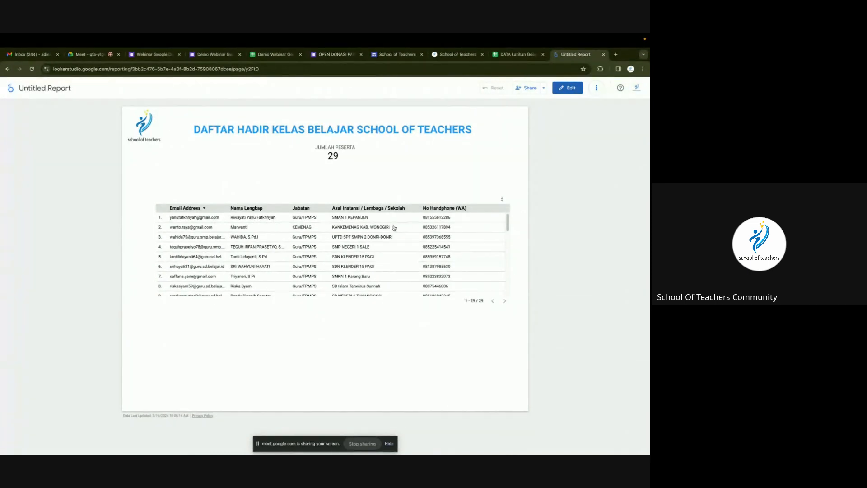
# Drop the Email Address and No Handphone (WA) columns, enlarge the table to 18 rows, and widen Jabatan.
pyautogui.click(571, 89)
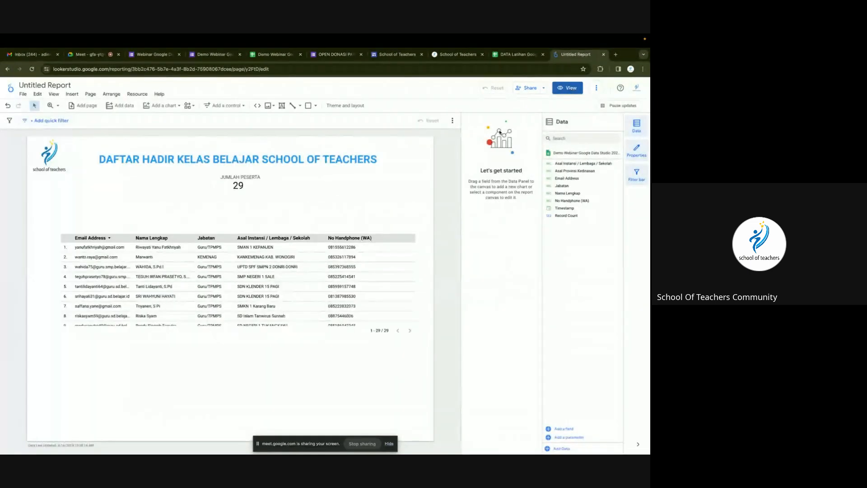
pyautogui.click(344, 253)
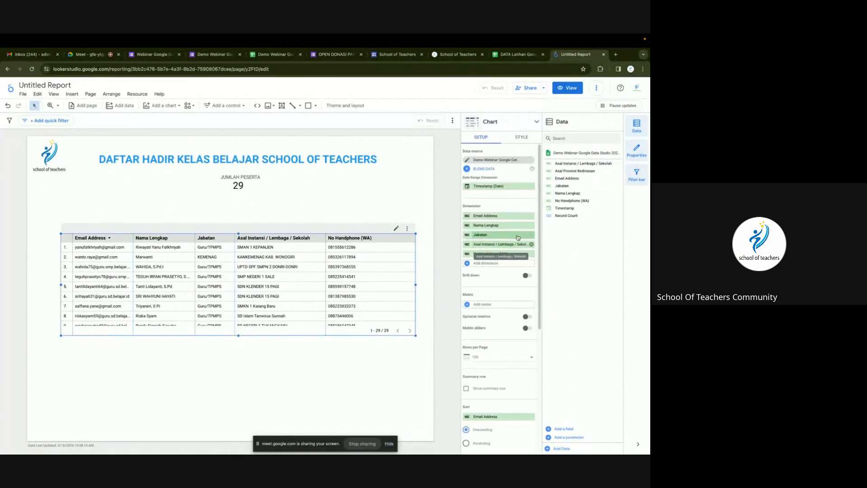
pyautogui.click(532, 254)
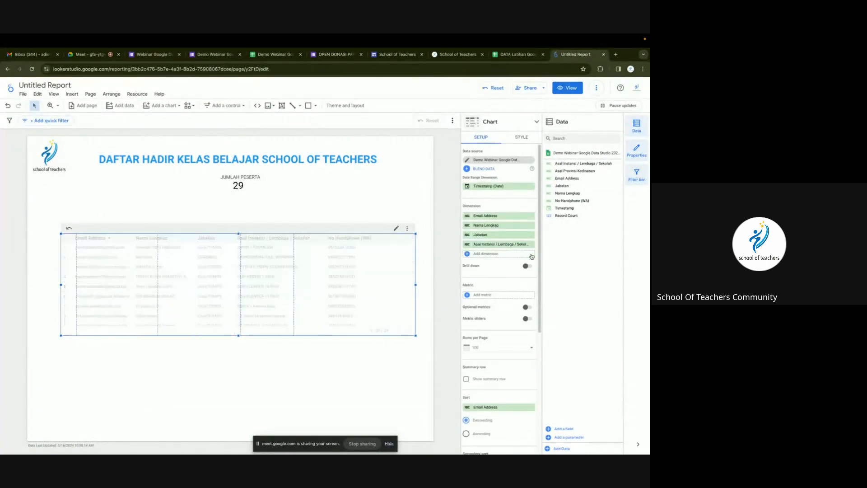
pyautogui.click(532, 215)
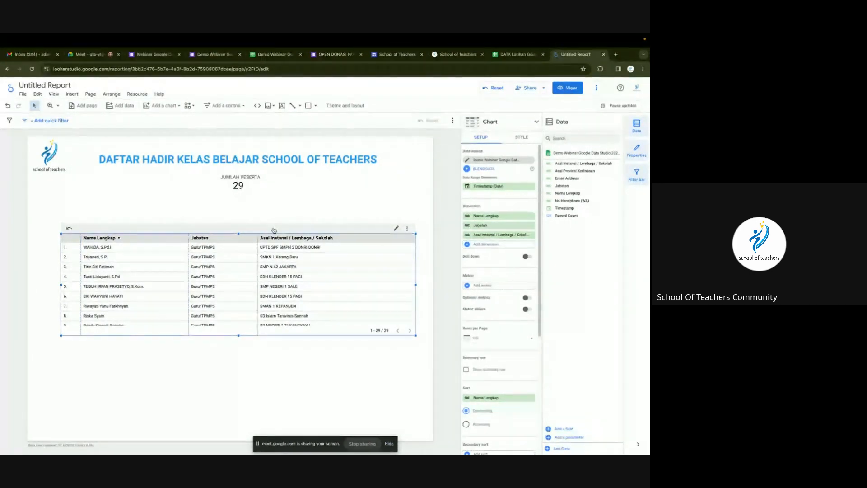
pyautogui.moveTo(273, 230); pyautogui.dragTo(263, 229)
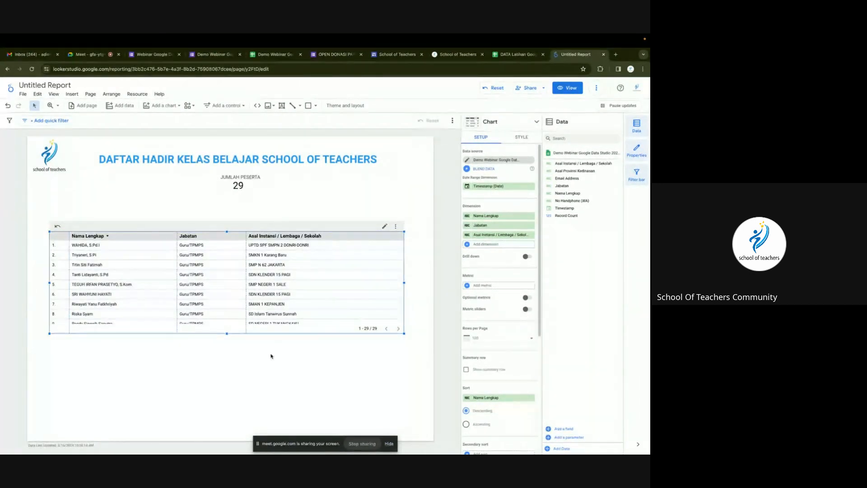
pyautogui.moveTo(227, 334); pyautogui.dragTo(217, 426)
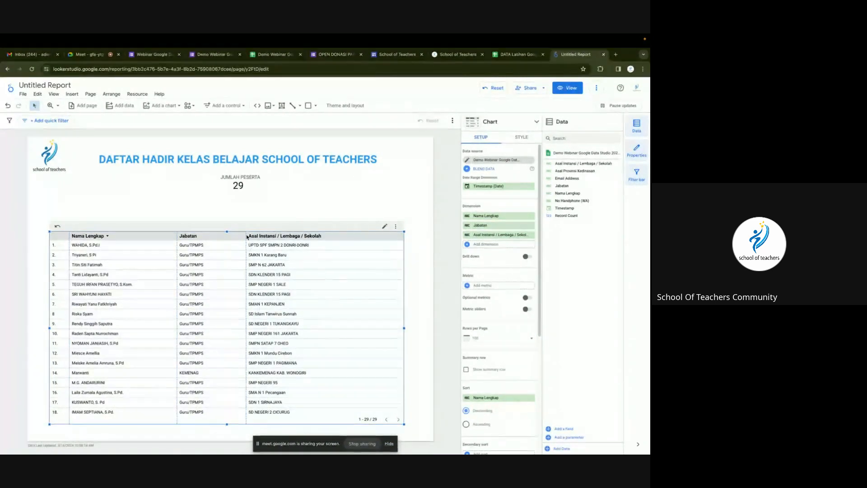
pyautogui.moveTo(247, 236); pyautogui.dragTo(261, 237)
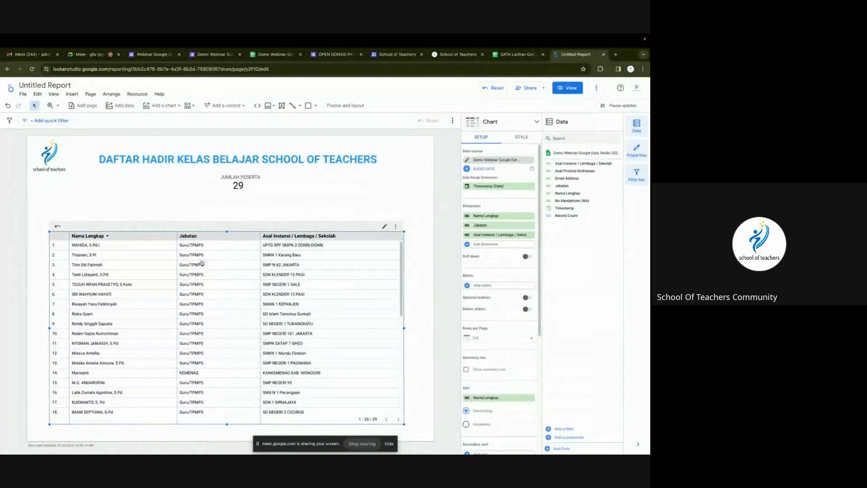
# Give the table header row a teal background with white text.
pyautogui.click(522, 138)
pyautogui.scroll(-2, 492, 267)
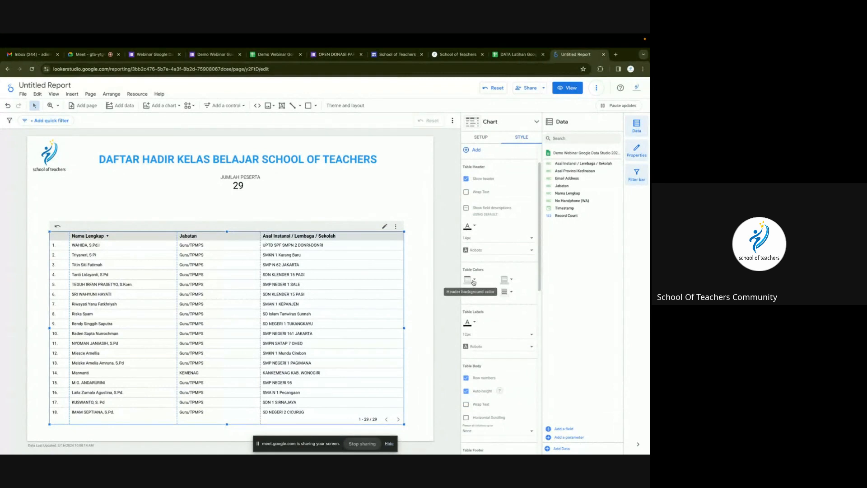
pyautogui.click(474, 280)
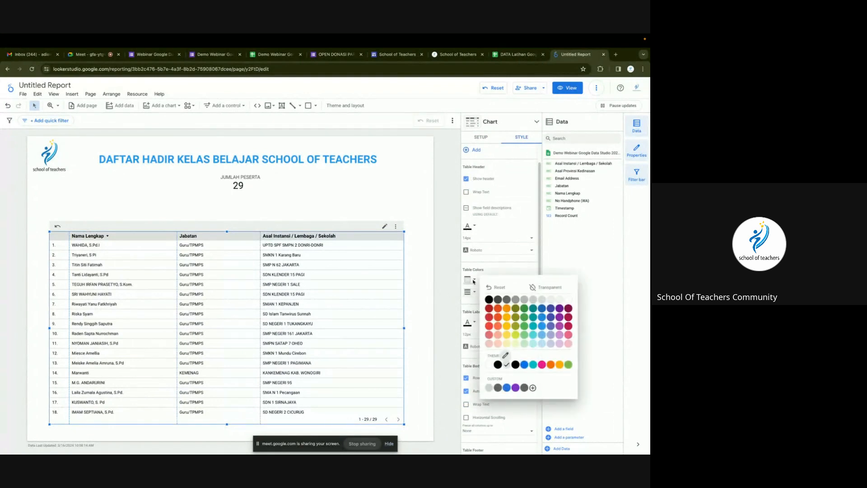
pyautogui.click(533, 318)
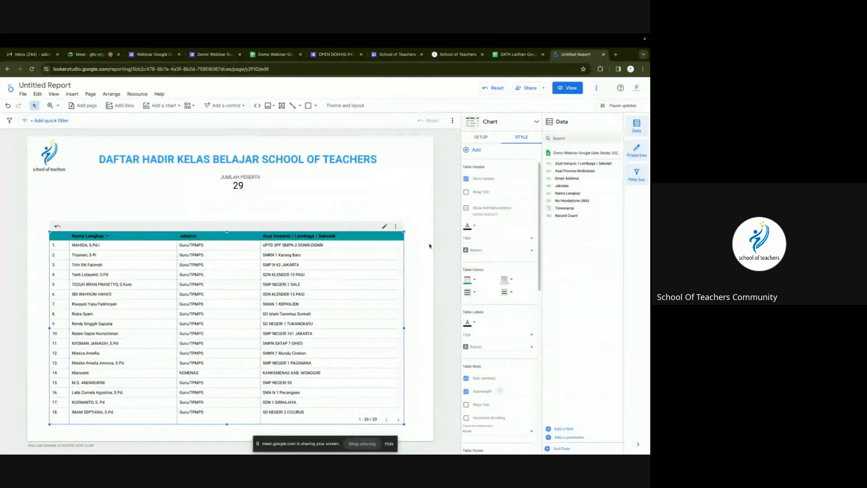
pyautogui.click(471, 226)
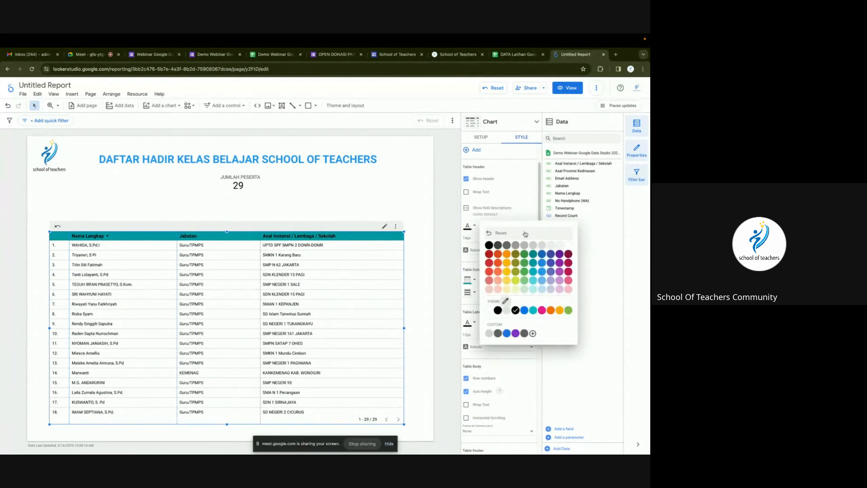
pyautogui.click(567, 245)
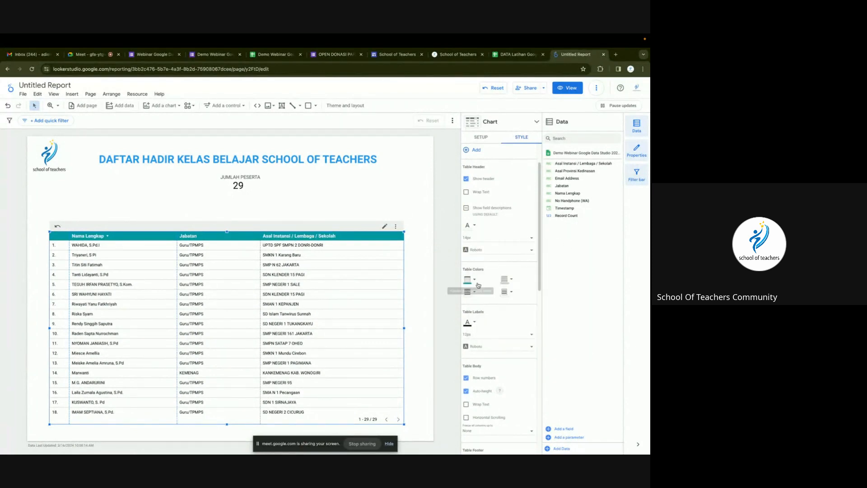
# Centre-align the Jabatan and Asal Instansi columns and adjust the Jabatan column width.
pyautogui.scroll(-3, 491, 315)
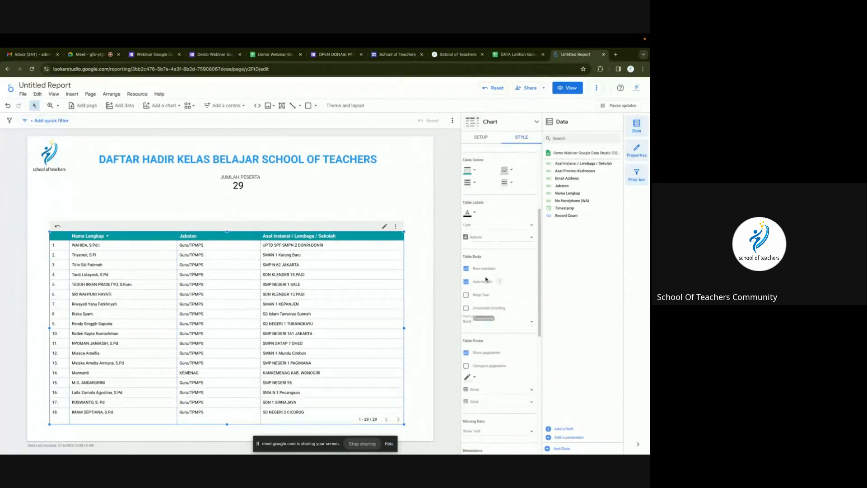
pyautogui.scroll(-6, 488, 350)
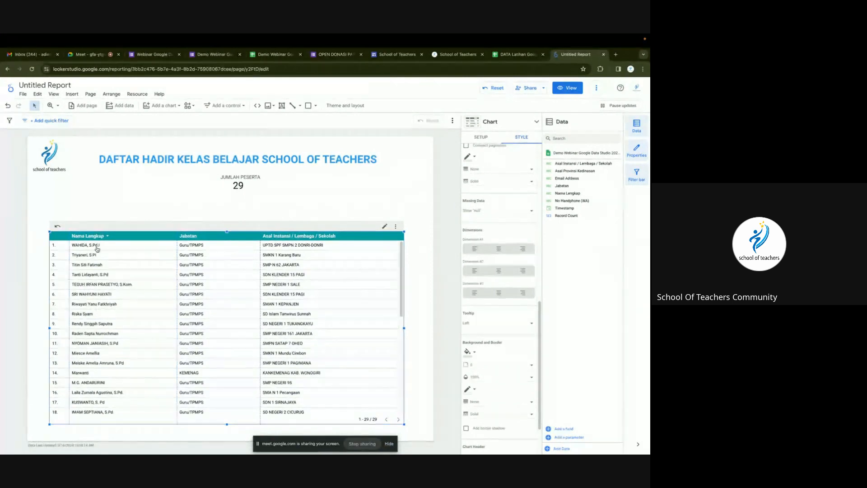
pyautogui.click(501, 271)
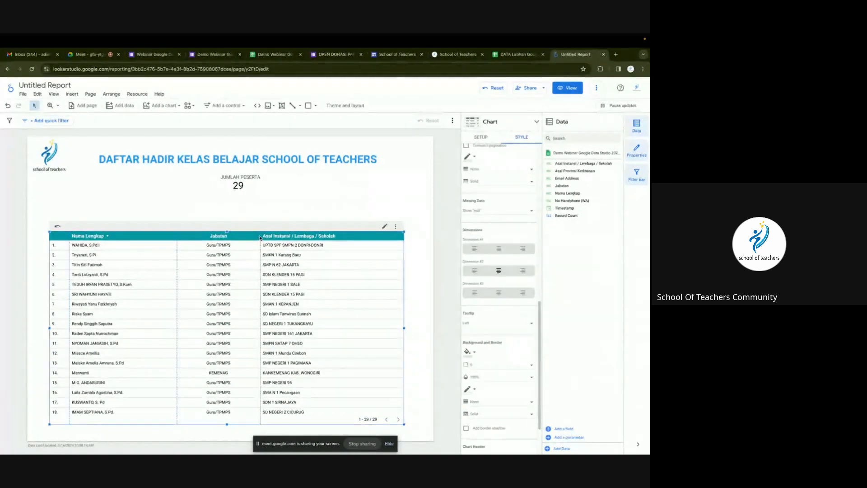
pyautogui.moveTo(260, 236); pyautogui.dragTo(237, 236)
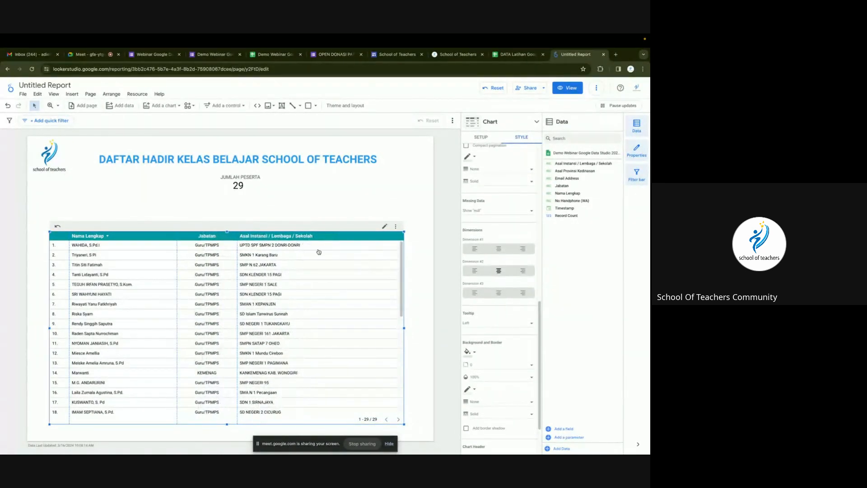
pyautogui.click(499, 294)
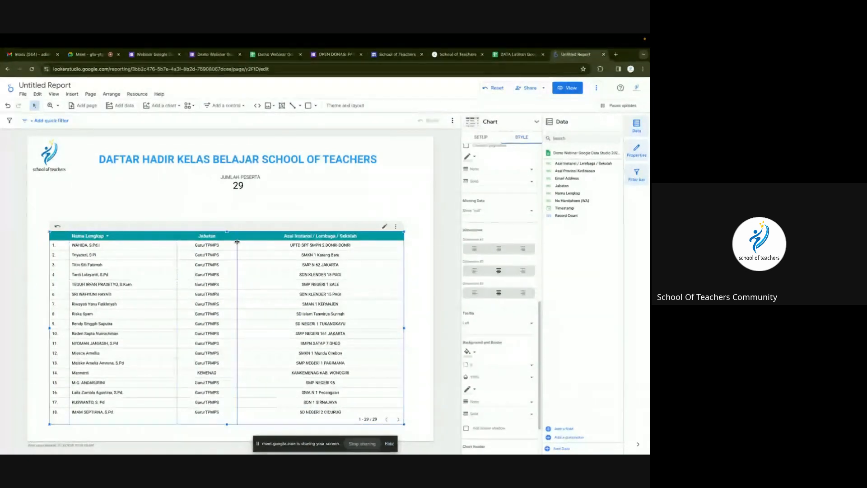
pyautogui.moveTo(237, 242); pyautogui.dragTo(252, 242)
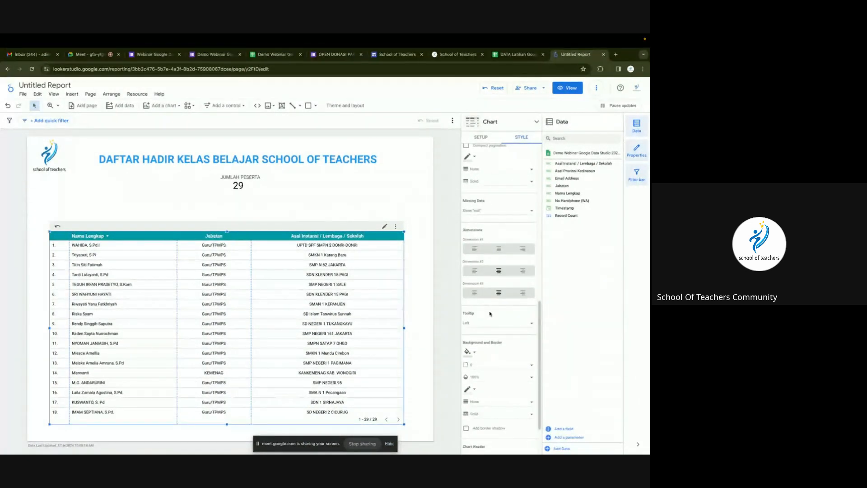
# Fill the table background with light cyan.
pyautogui.scroll(-3, 490, 313)
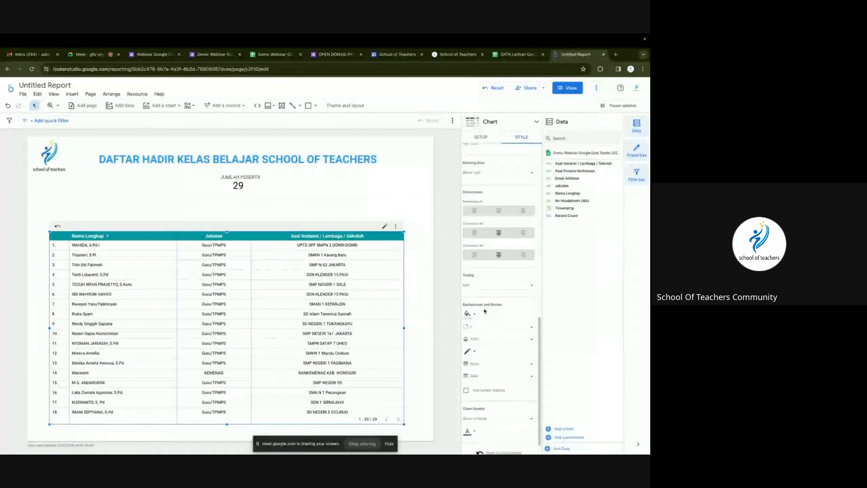
pyautogui.click(468, 313)
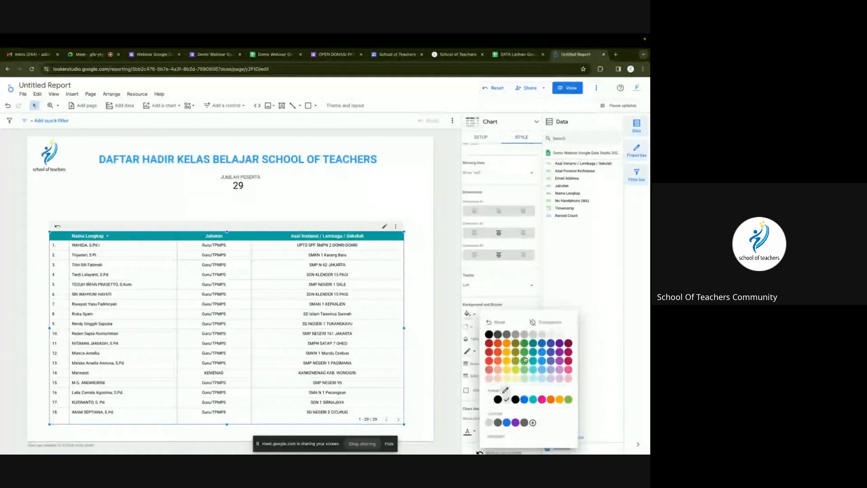
pyautogui.click(537, 379)
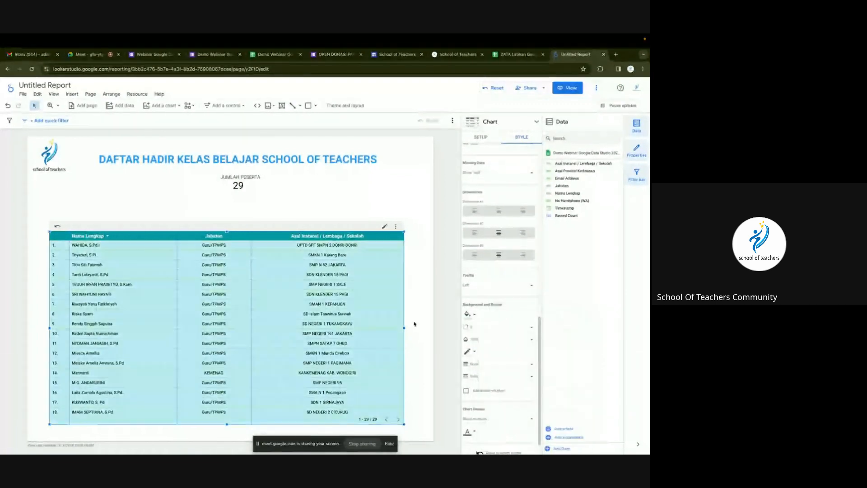
# Show the table's data setup settings and move the table slightly up the page.
pyautogui.scroll(-1, 494, 342)
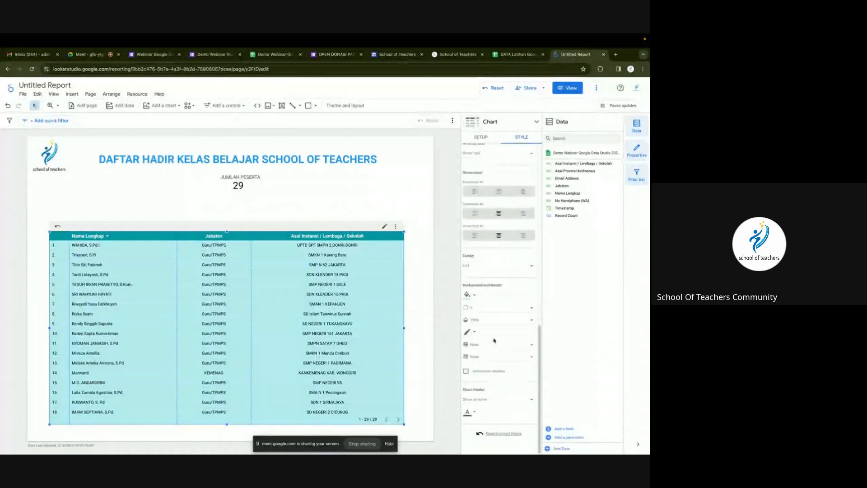
pyautogui.scroll(15, 497, 226)
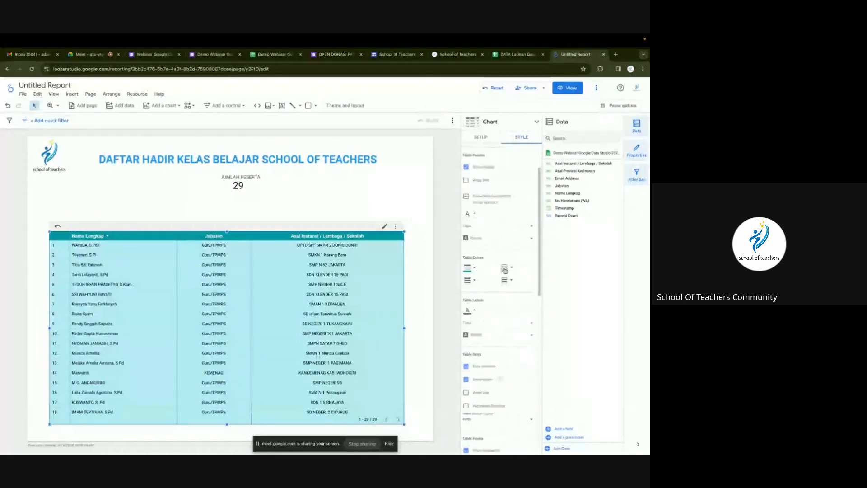
pyautogui.scroll(3, 505, 270)
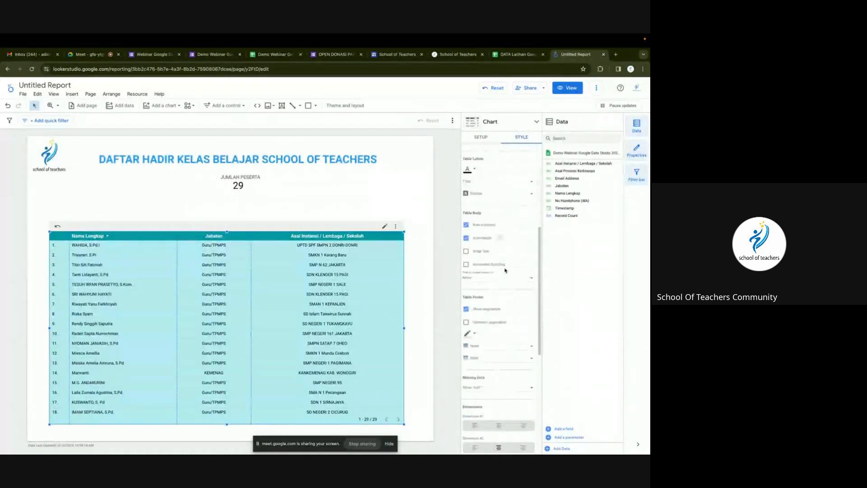
pyautogui.click(478, 141)
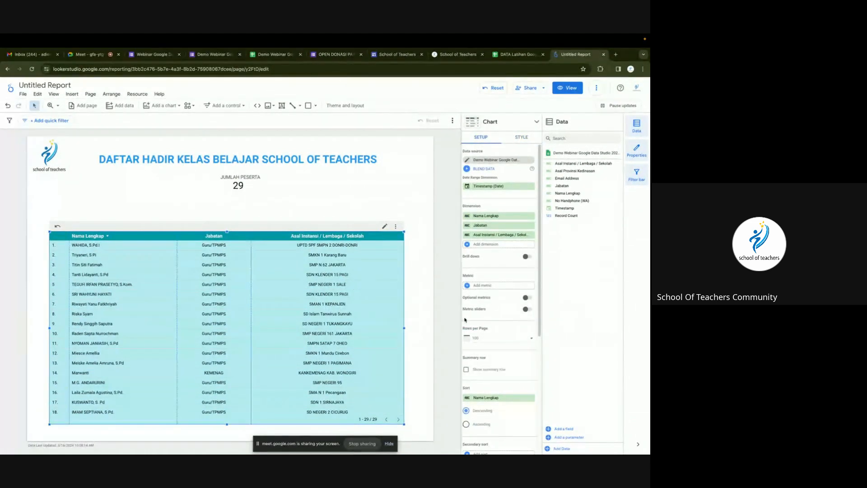
pyautogui.scroll(-1, 467, 320)
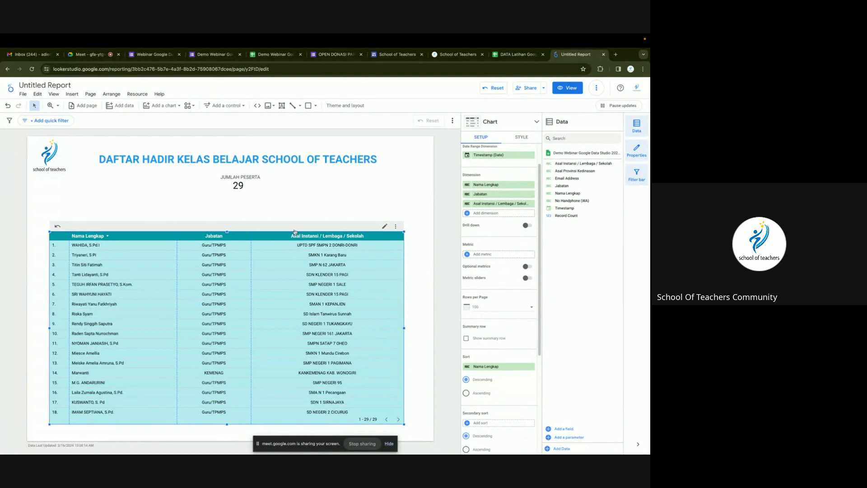
pyautogui.moveTo(295, 224); pyautogui.dragTo(296, 215)
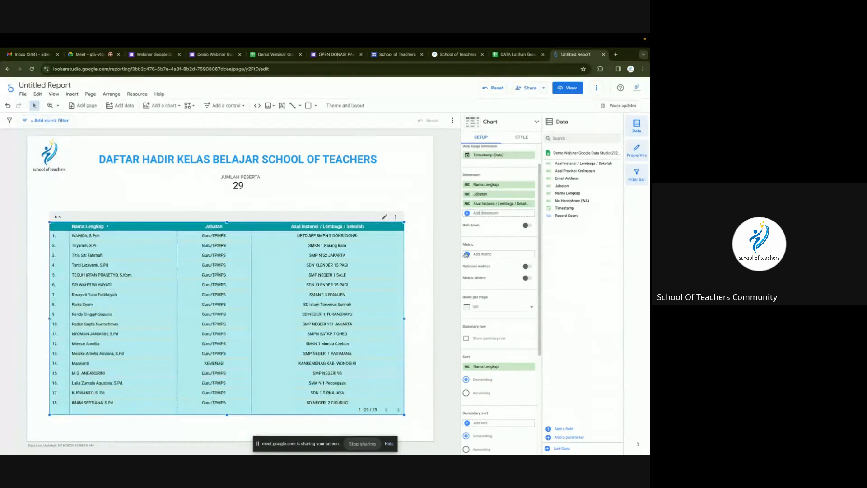
# Set the table to 25 rows per page and preview the report in view mode.
pyautogui.click(482, 306)
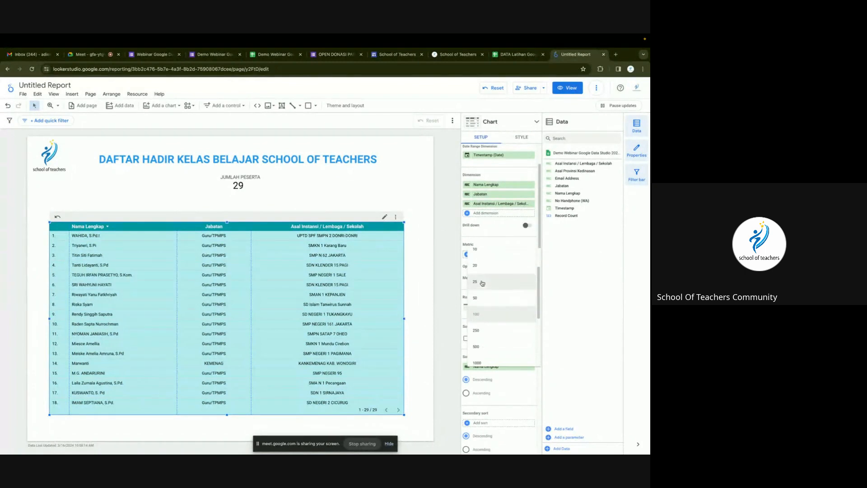
pyautogui.click(482, 282)
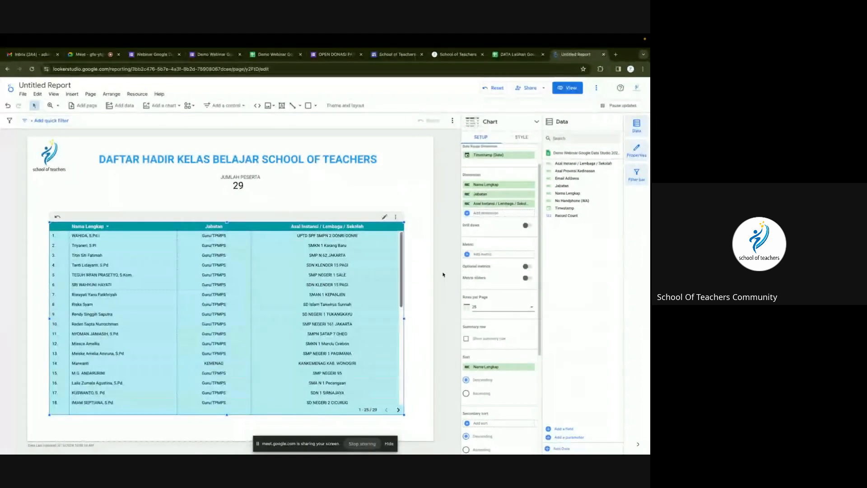
pyautogui.click(571, 88)
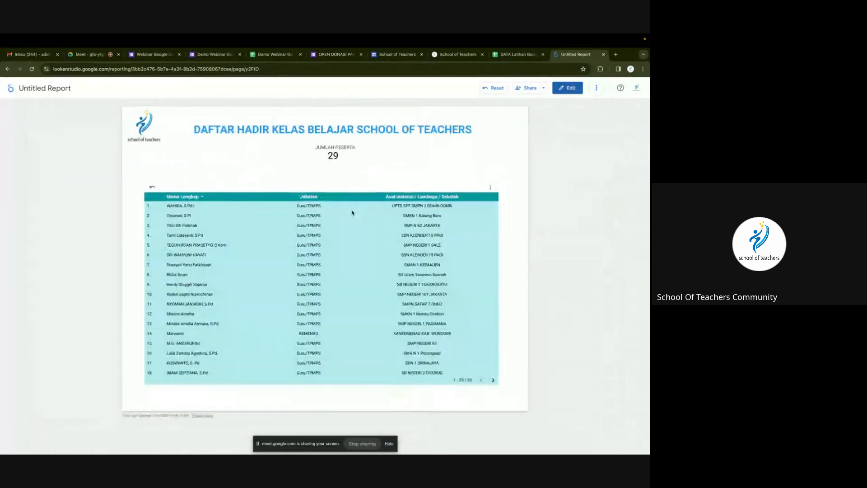
pyautogui.moveTo(389, 198); pyautogui.dragTo(389, 190)
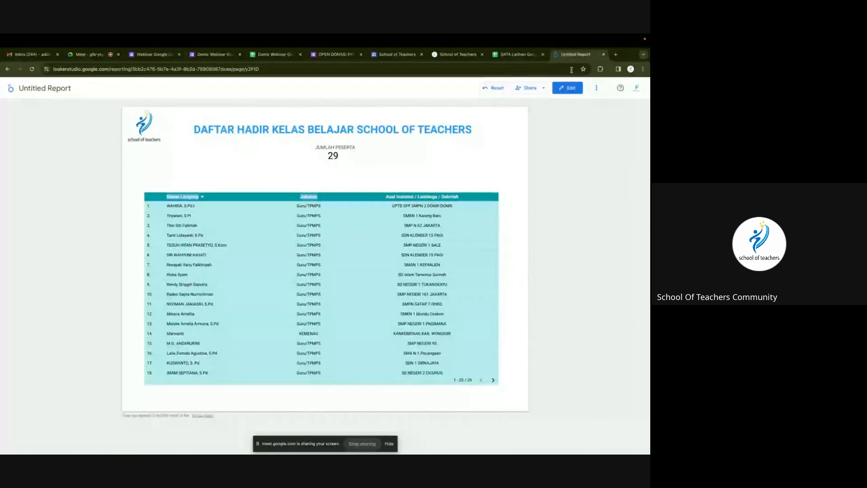
# Refresh the data so the report counts 44 participants, then centre the table in edit mode.
pyautogui.click(597, 87)
pyautogui.click(610, 105)
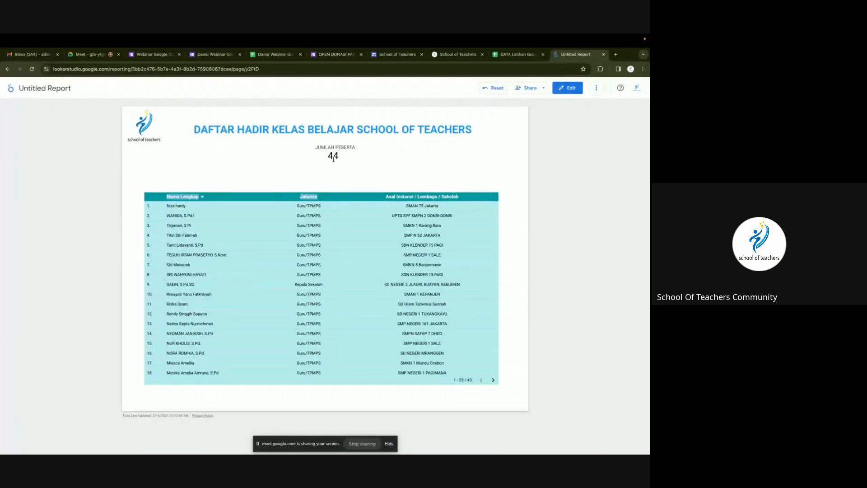
pyautogui.click(560, 89)
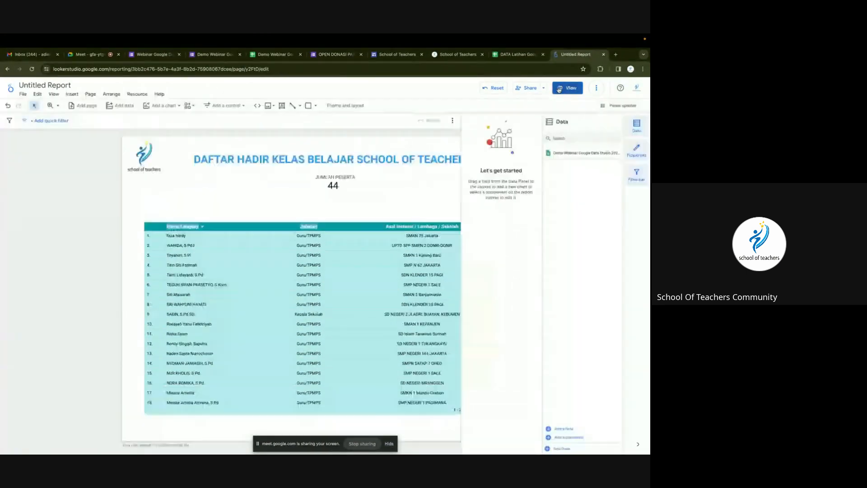
pyautogui.moveTo(273, 222); pyautogui.dragTo(277, 222)
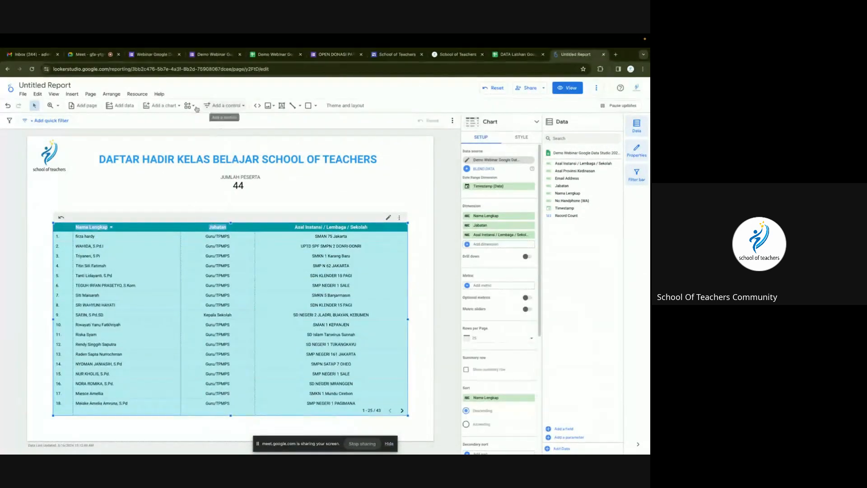
# Sort the table by Asal Instansi / Lembaga / Sekolah.
pyautogui.click(224, 106)
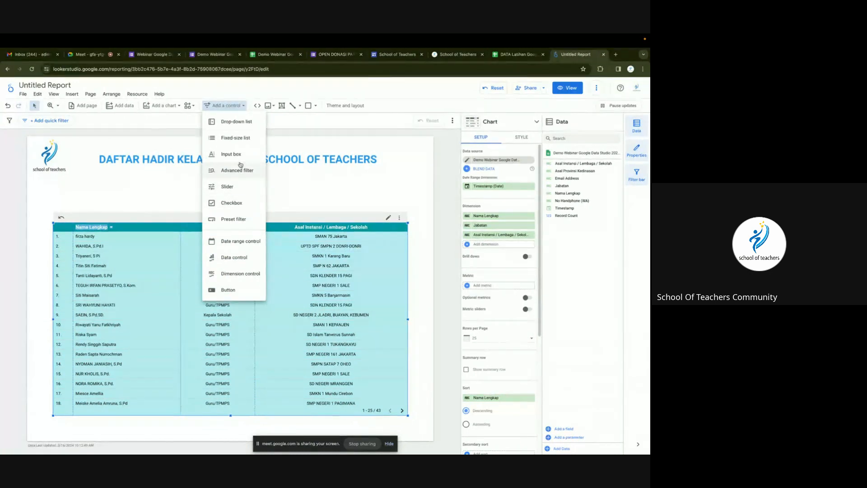
pyautogui.click(333, 199)
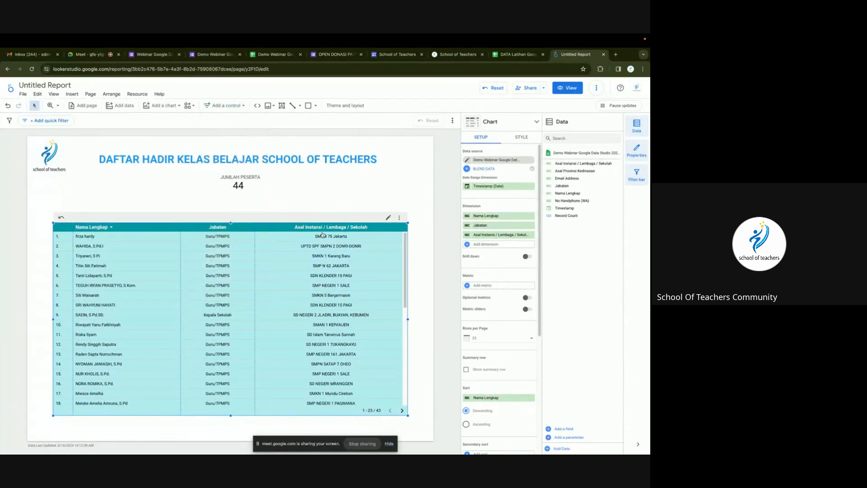
pyautogui.click(360, 228)
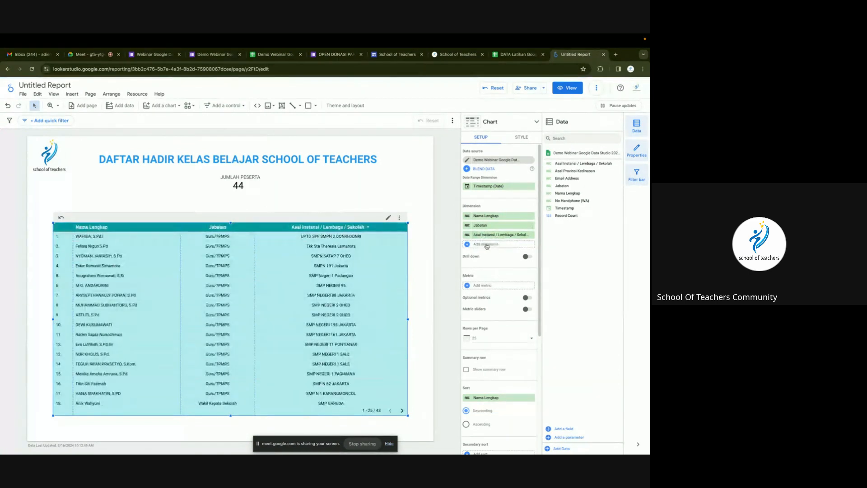
# Add Asal Provinsi Kedinasan as a fourth table column and widen it.
pyautogui.click(487, 245)
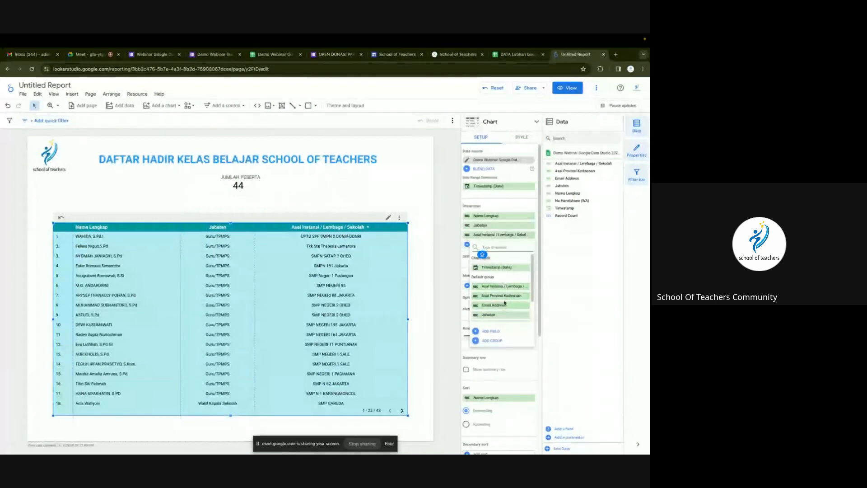
pyautogui.click(506, 297)
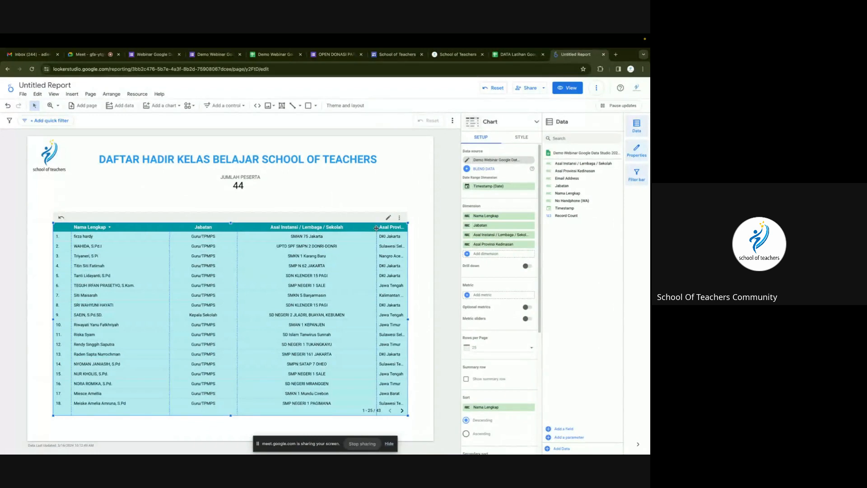
pyautogui.moveTo(376, 228); pyautogui.dragTo(344, 234)
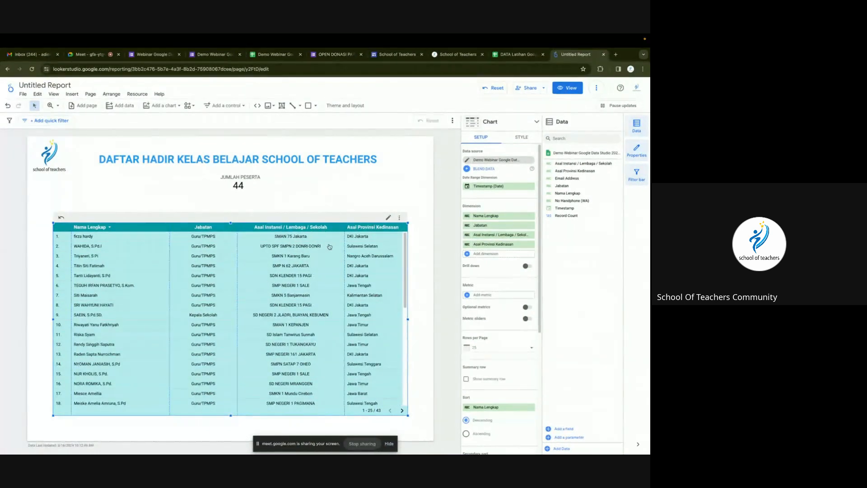
pyautogui.moveTo(345, 227); pyautogui.dragTo(331, 228)
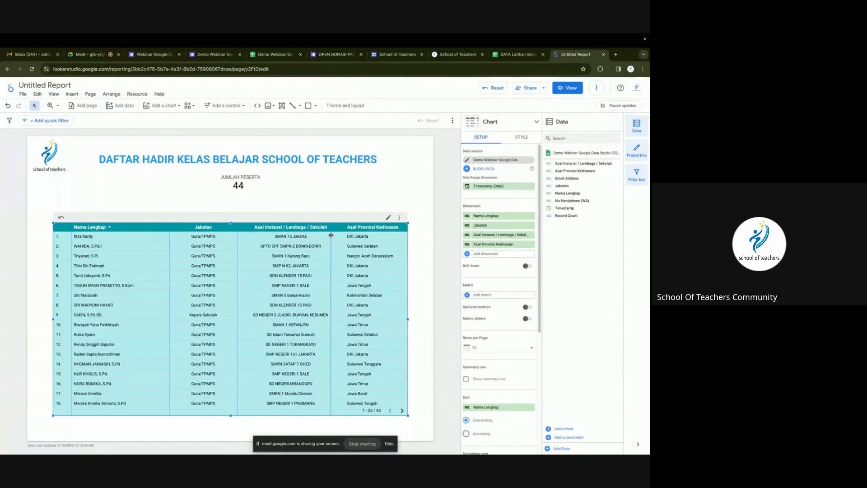
# Centre-align the Asal Provinsi Kedinasan column text in the table style settings.
pyautogui.click(517, 137)
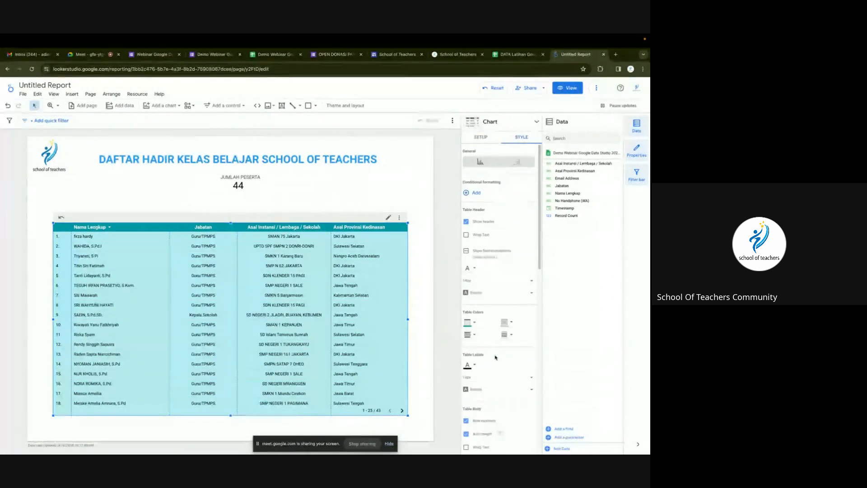
pyautogui.scroll(-8, 500, 380)
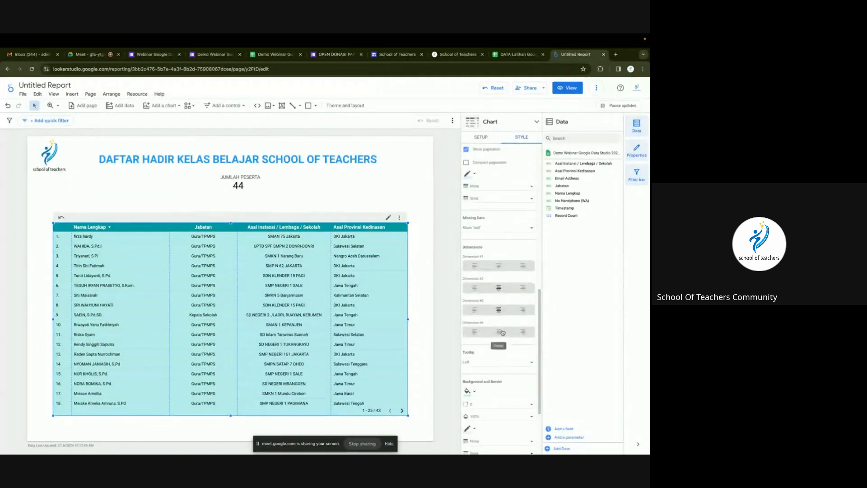
pyautogui.click(499, 332)
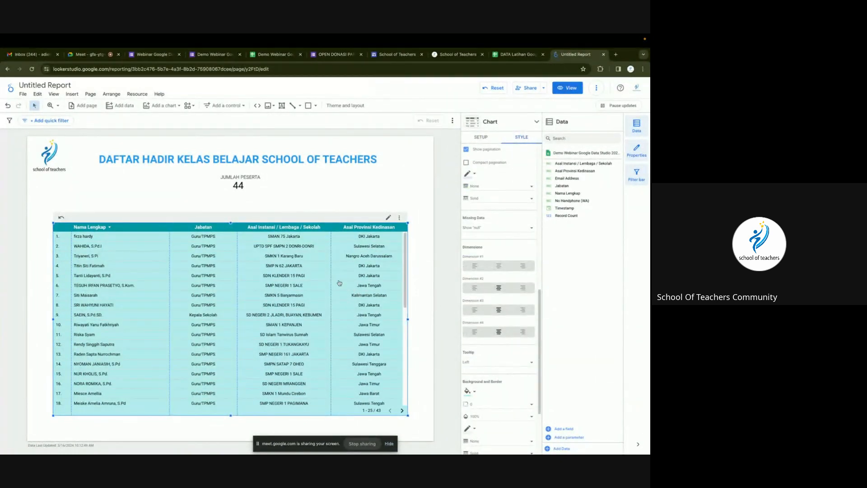
pyautogui.click(289, 187)
# Add a drop-down filter above the table using the Asal Provinsi Kedinasan field.
pyautogui.click(226, 106)
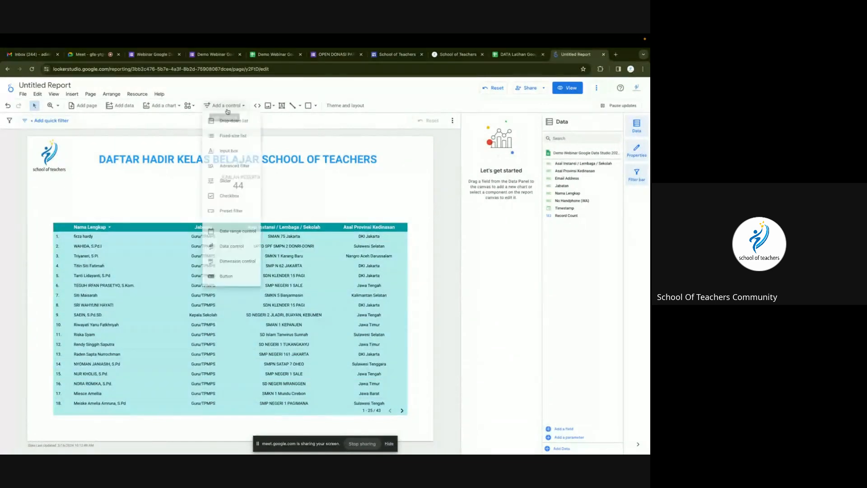
pyautogui.click(223, 120)
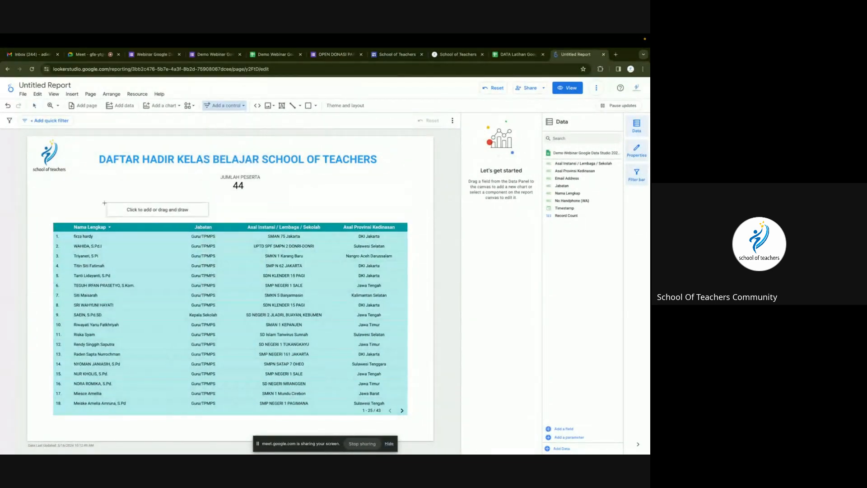
pyautogui.click(303, 205)
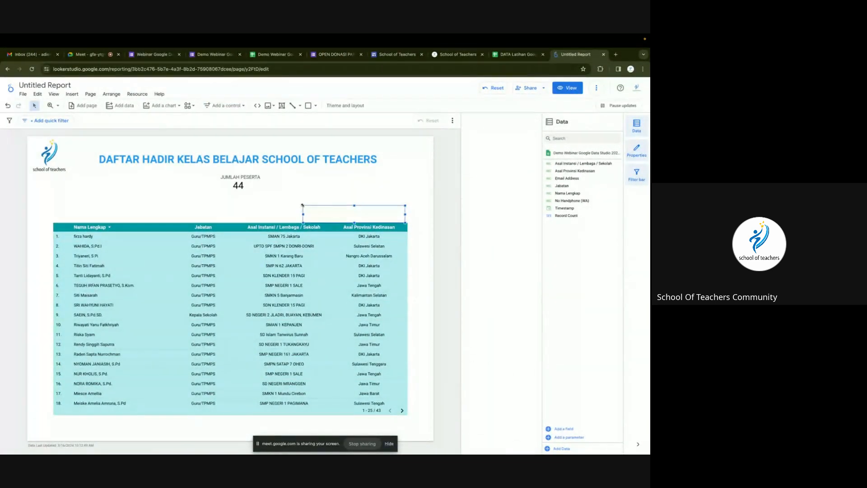
pyautogui.click(339, 209)
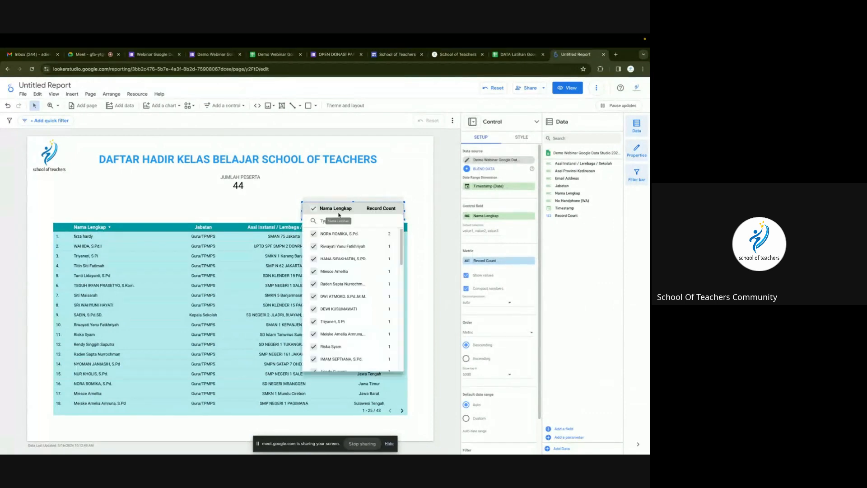
pyautogui.click(390, 211)
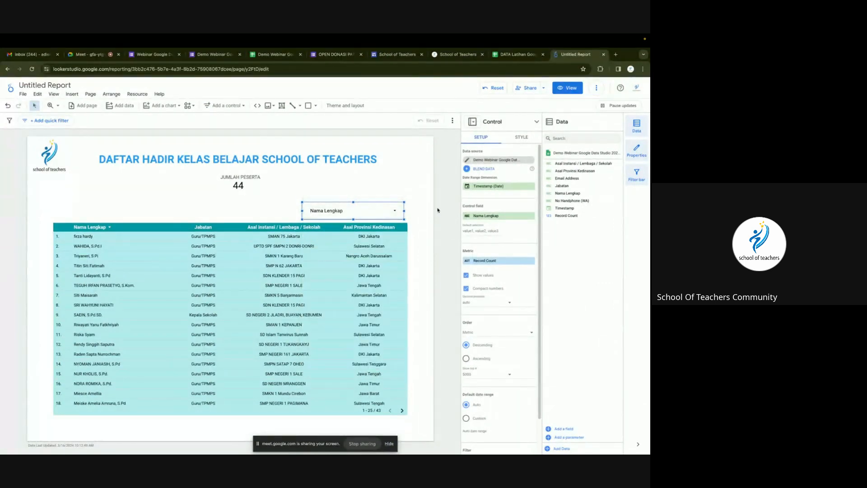
pyautogui.click(487, 217)
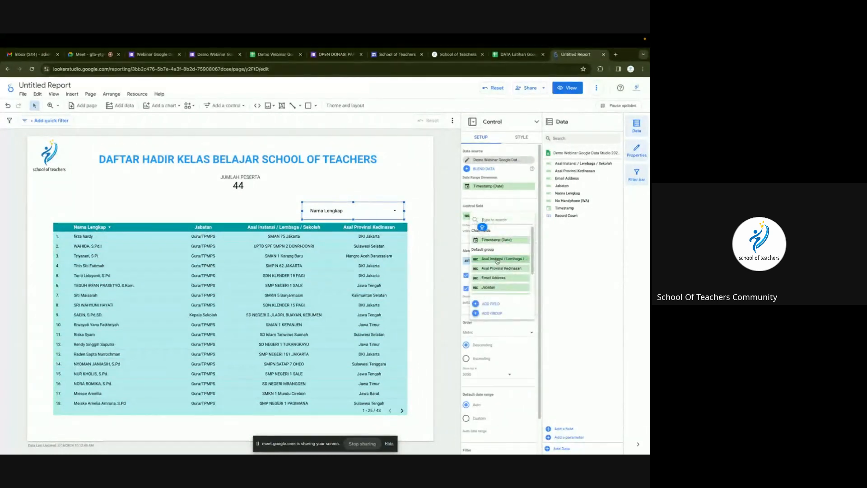
pyautogui.click(499, 269)
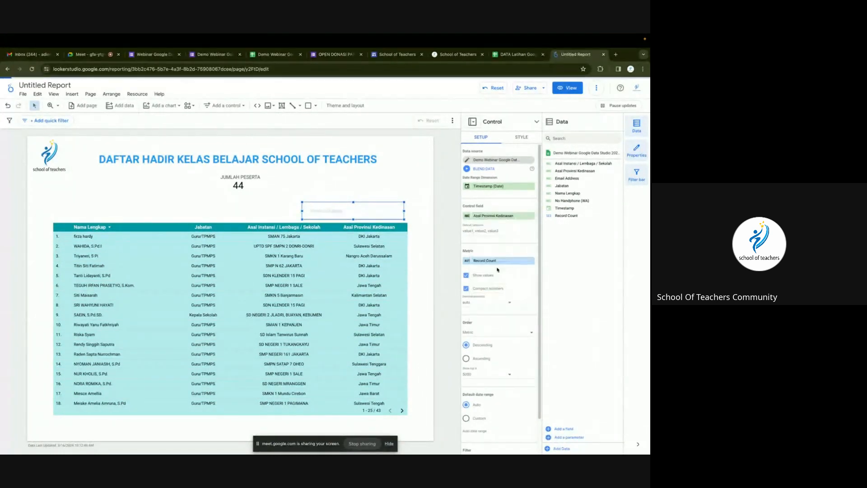
# Check the province list entries, then switch the report to view mode.
pyautogui.click(360, 208)
pyautogui.click(421, 244)
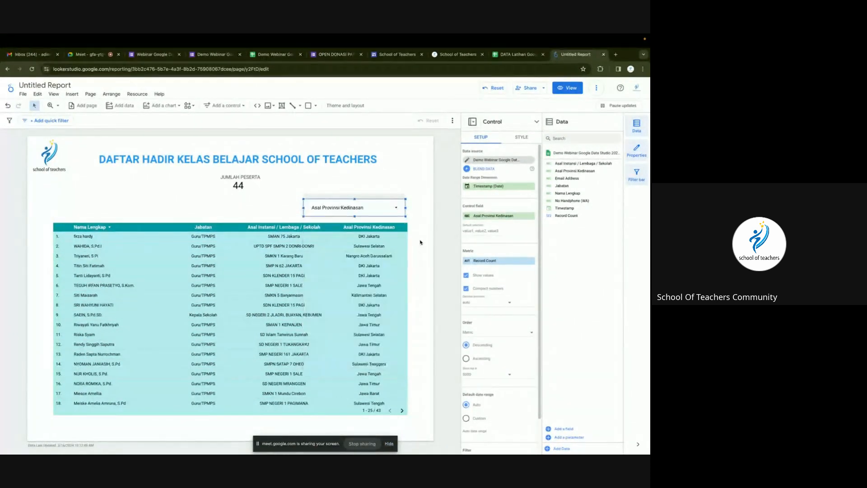
pyautogui.click(378, 190)
pyautogui.click(567, 88)
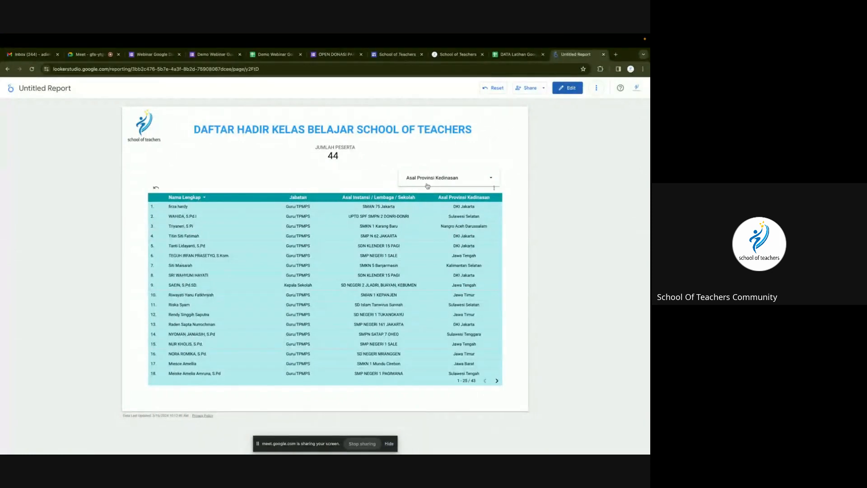
# Filter the report to Jawa Timur, then Sulawesi Selatan (2 participants), and return to edit mode.
pyautogui.click(427, 184)
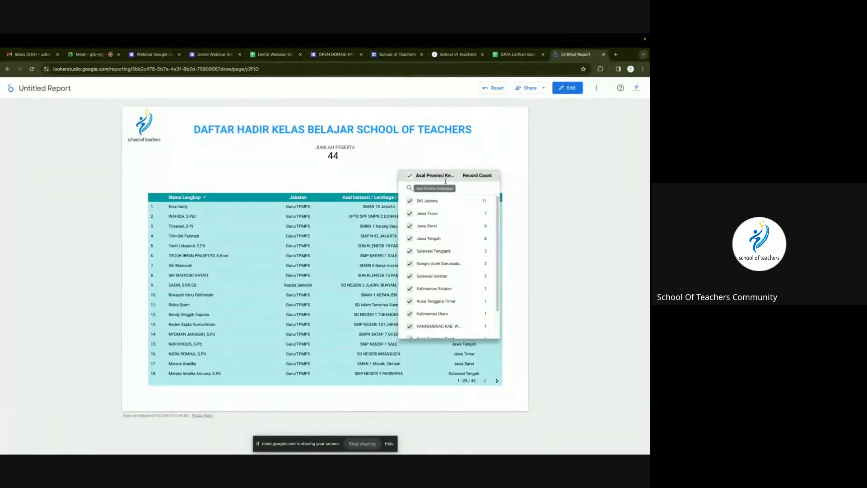
pyautogui.click(475, 214)
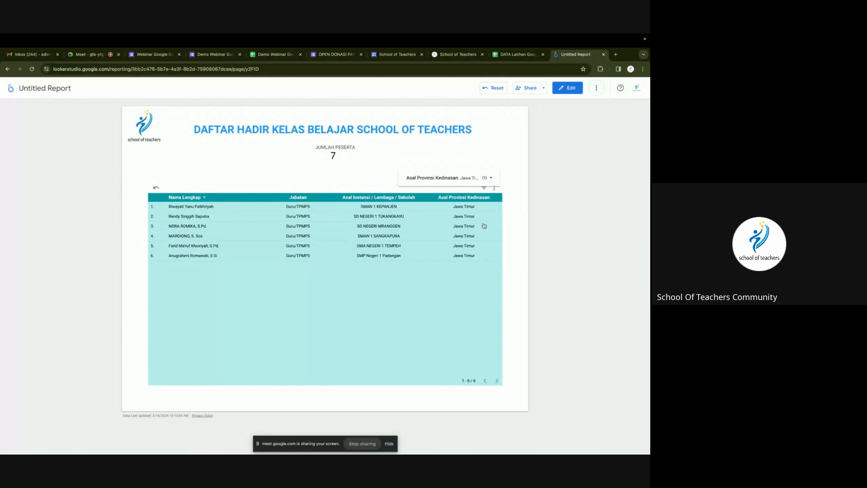
pyautogui.click(491, 181)
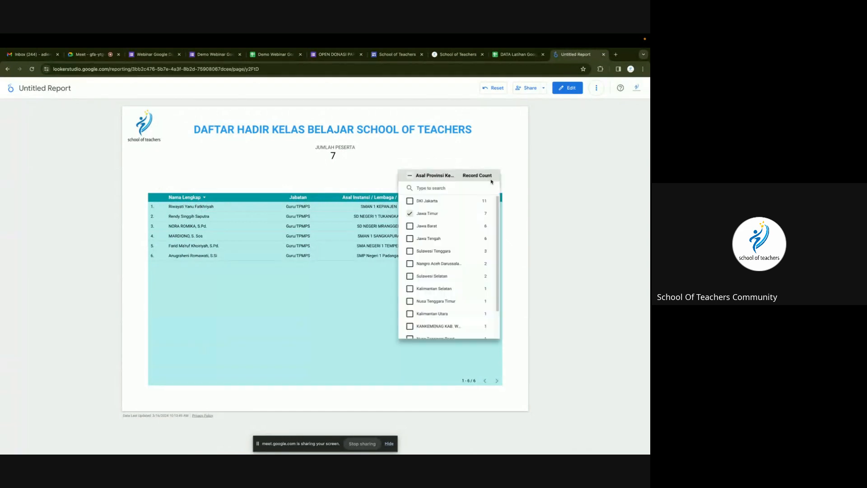
pyautogui.click(474, 279)
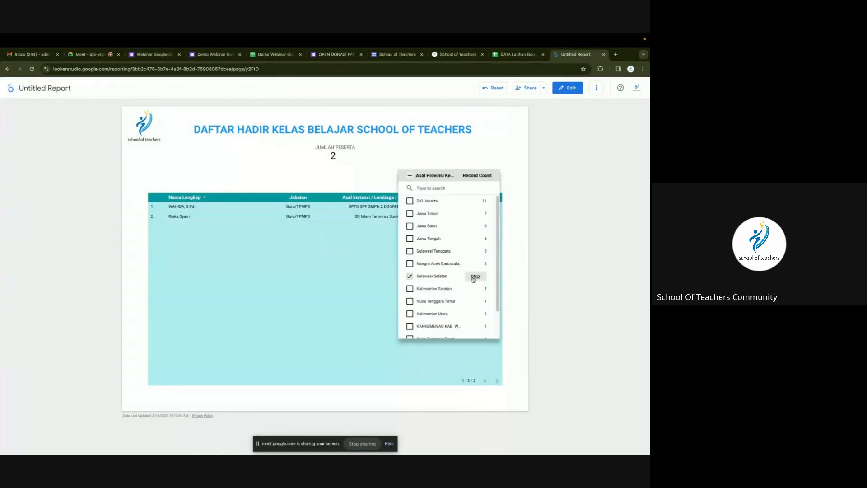
pyautogui.click(503, 154)
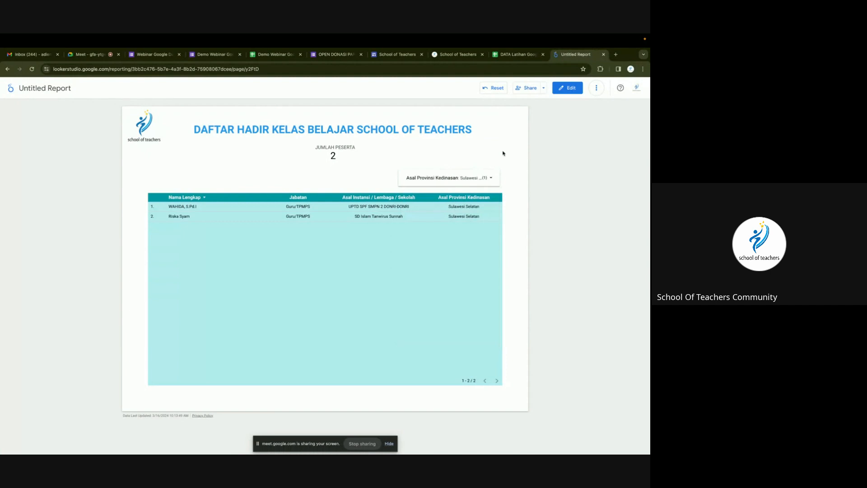
pyautogui.click(568, 88)
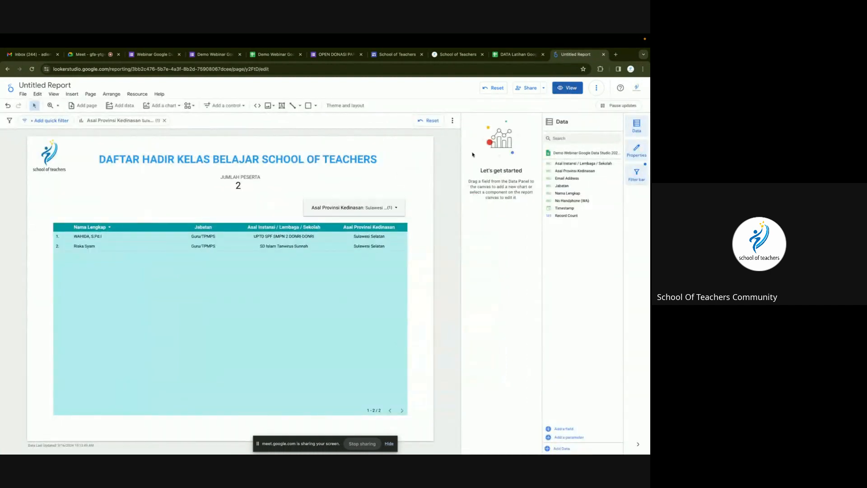
# Clear the province filter, add and delete a test input box, and sort by Asal Instansi.
pyautogui.click(494, 88)
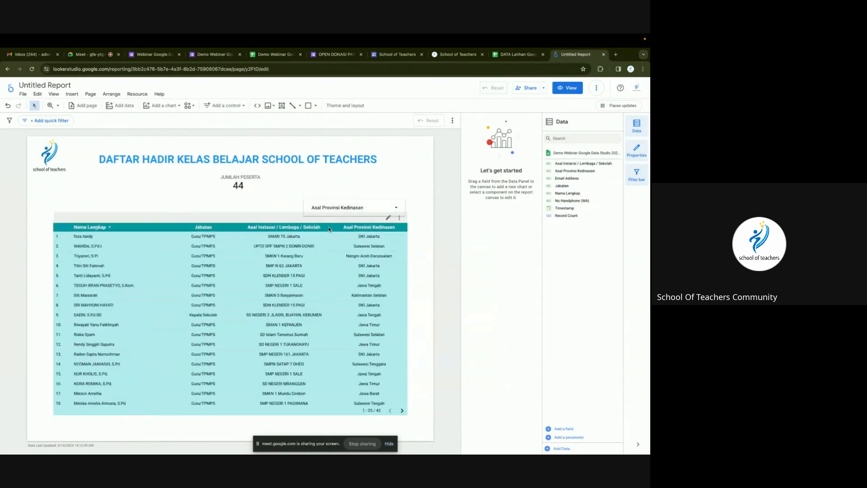
pyautogui.click(213, 104)
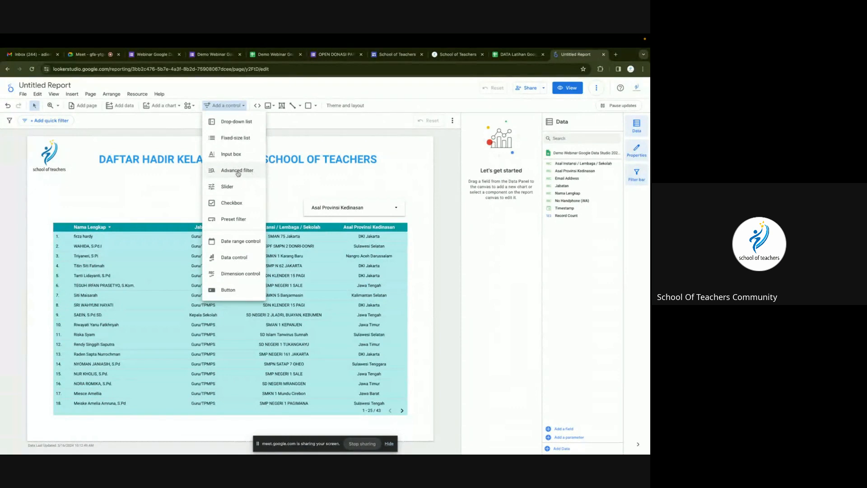
pyautogui.click(231, 155)
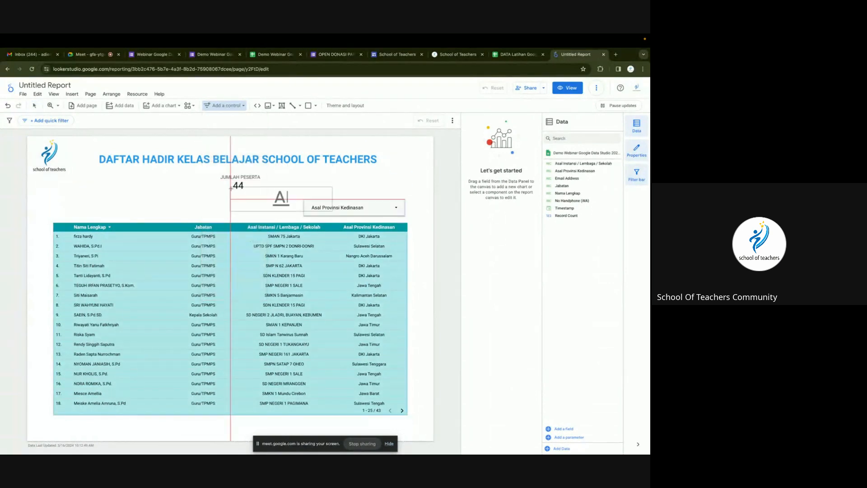
pyautogui.click(195, 193)
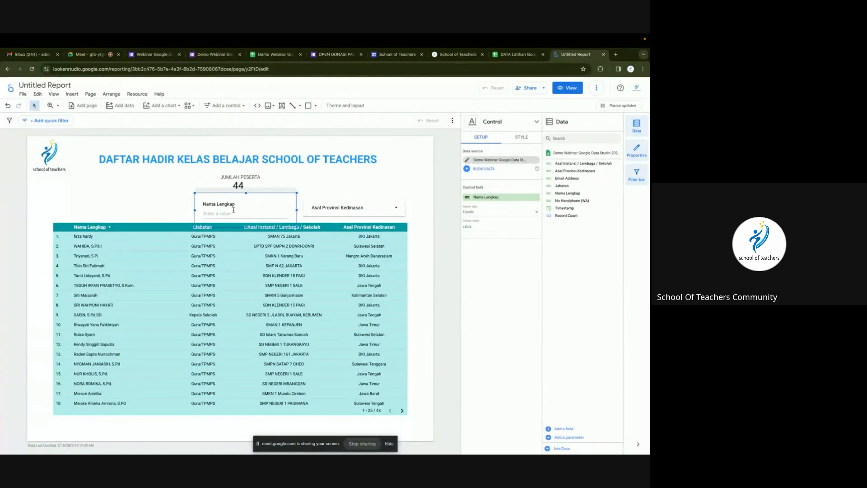
pyautogui.press('Delete')
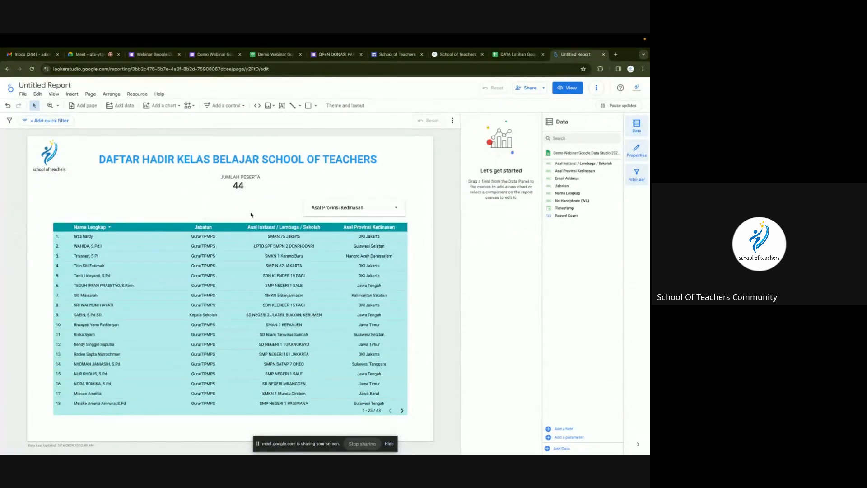
pyautogui.moveTo(273, 228); pyautogui.dragTo(273, 227)
pyautogui.click(284, 225)
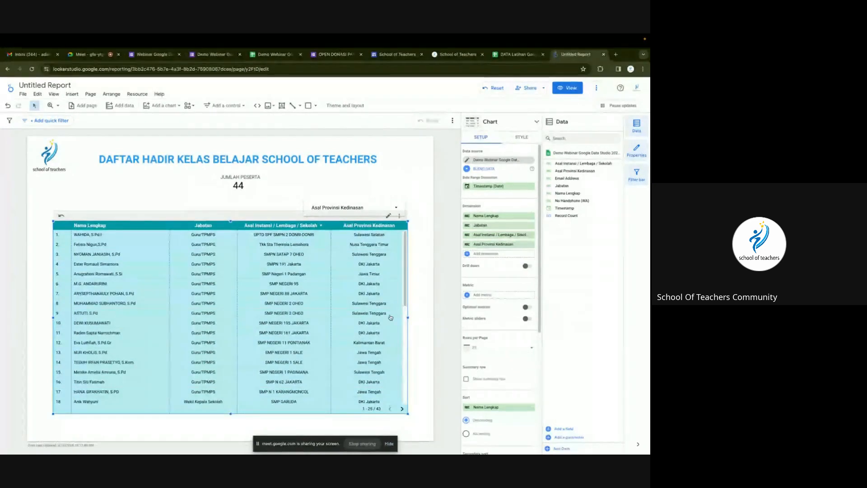
# Narrow the table and its Nama Lengkap, Jabatan and Asal Instansi columns.
pyautogui.moveTo(409, 319); pyautogui.dragTo(325, 326)
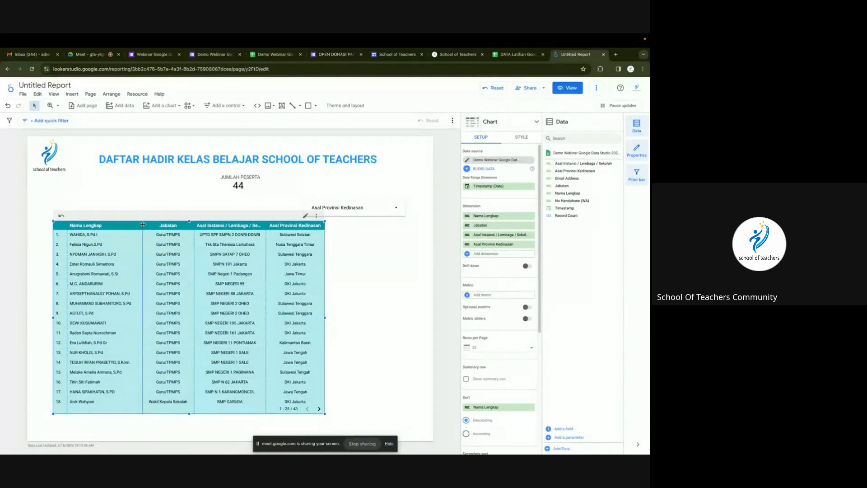
pyautogui.moveTo(142, 224); pyautogui.dragTo(133, 225)
pyautogui.moveTo(194, 225); pyautogui.dragTo(188, 225)
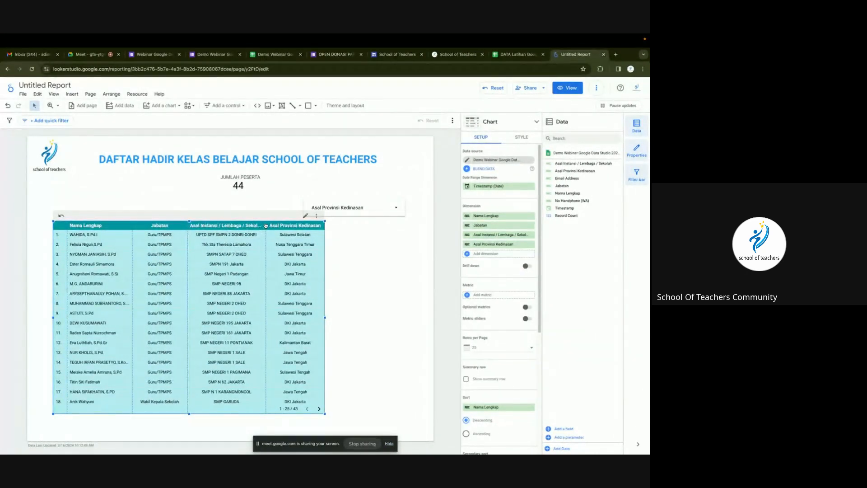
pyautogui.moveTo(266, 225); pyautogui.dragTo(259, 225)
pyautogui.click(375, 253)
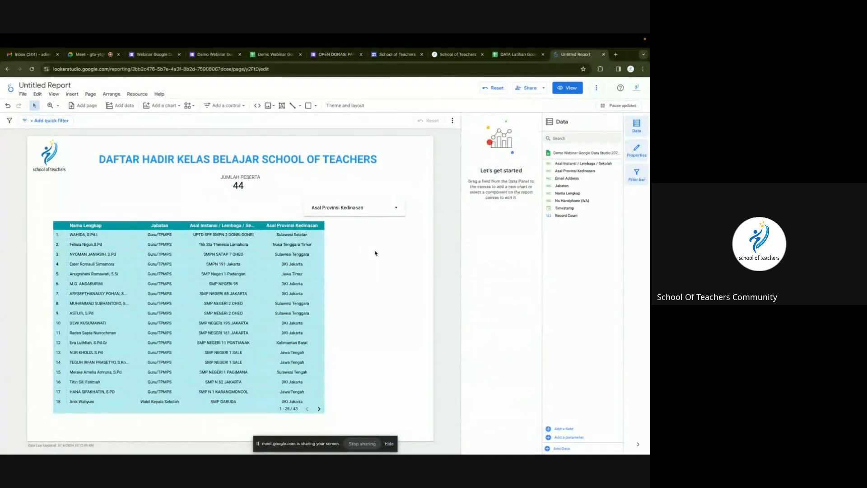
# Add a pie chart and place it to the right of the table.
pyautogui.click(168, 106)
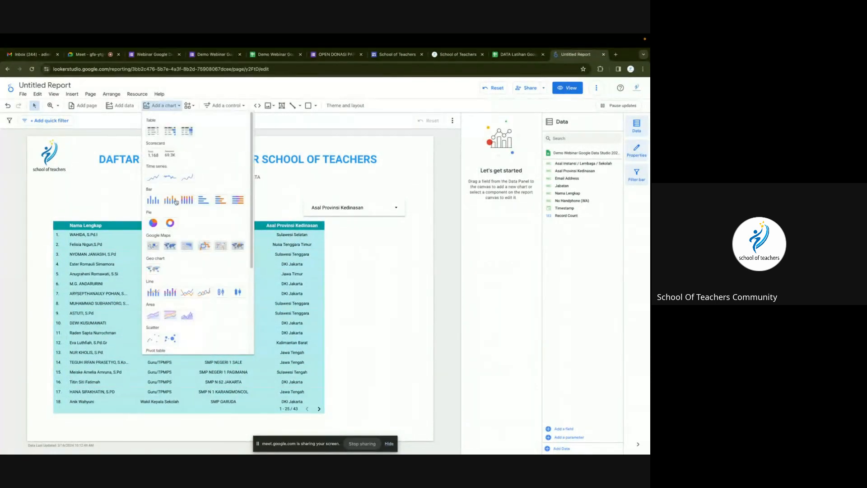
pyautogui.click(153, 223)
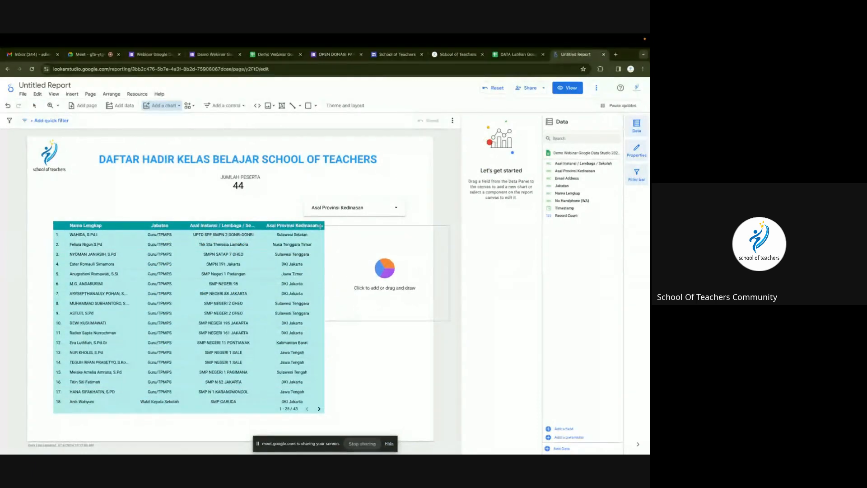
pyautogui.click(298, 224)
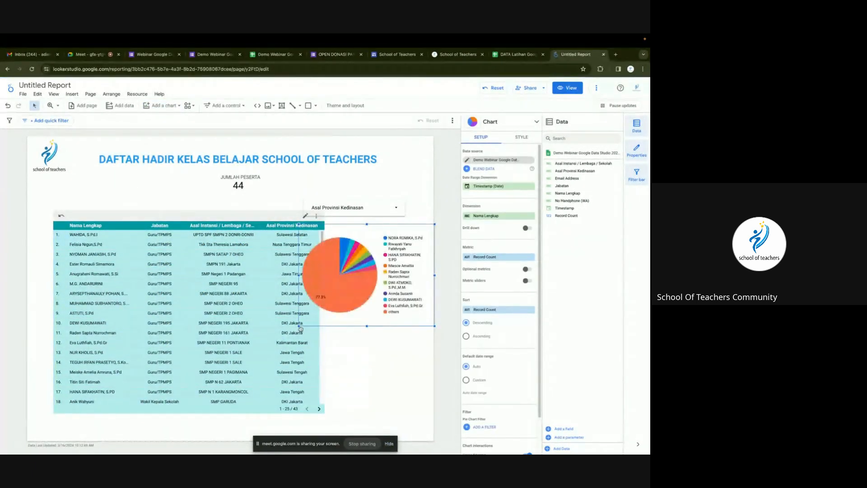
pyautogui.moveTo(300, 329)
pyautogui.mouseDown()
pyautogui.moveTo(317, 344)
pyautogui.moveTo(308, 353)
pyautogui.moveTo(258, 342)
pyautogui.moveTo(303, 327)
pyautogui.mouseUp()
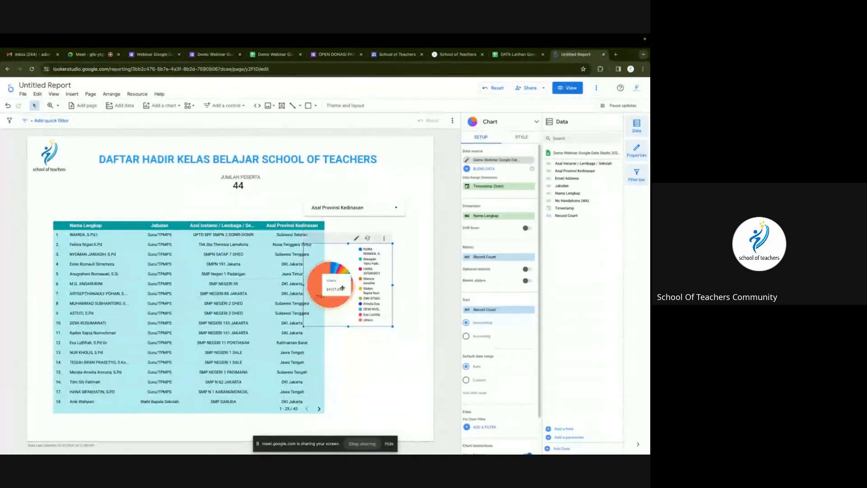
pyautogui.moveTo(343, 288)
pyautogui.mouseDown()
pyautogui.moveTo(368, 284)
pyautogui.moveTo(372, 268)
pyautogui.mouseUp()
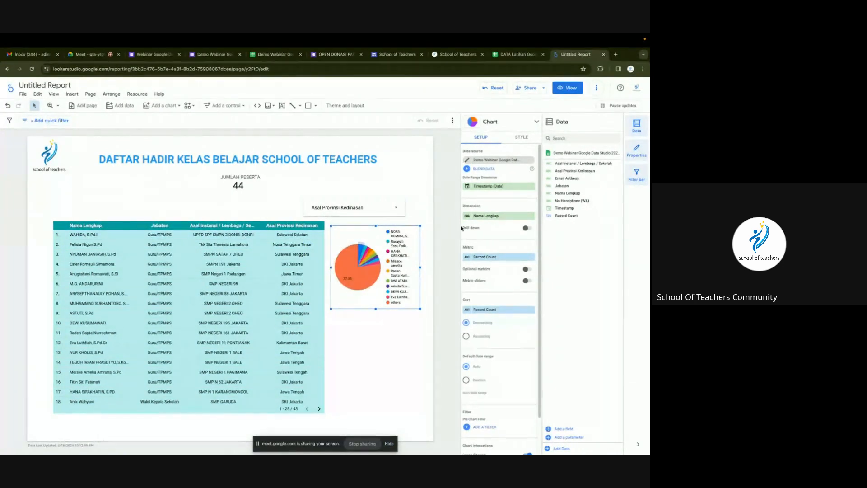
# Break the pie chart down by Jabatan and switch the report to view mode.
pyautogui.click(488, 216)
pyautogui.scroll(-1, 502, 276)
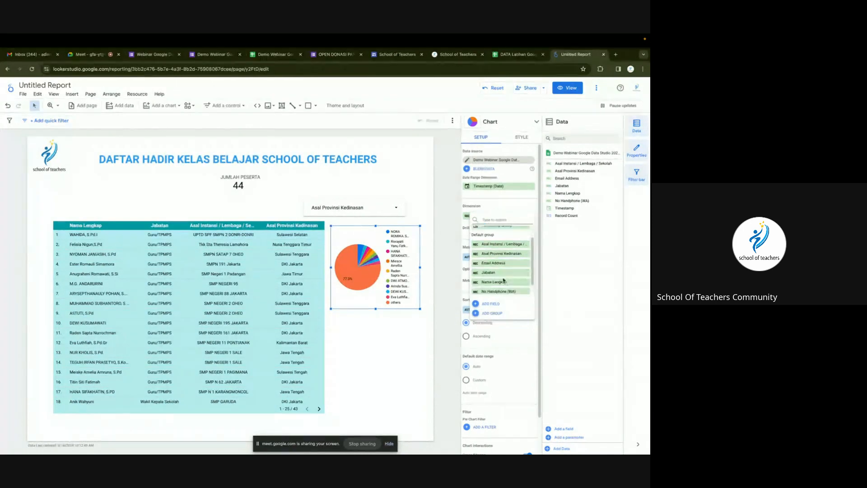
pyautogui.click(496, 273)
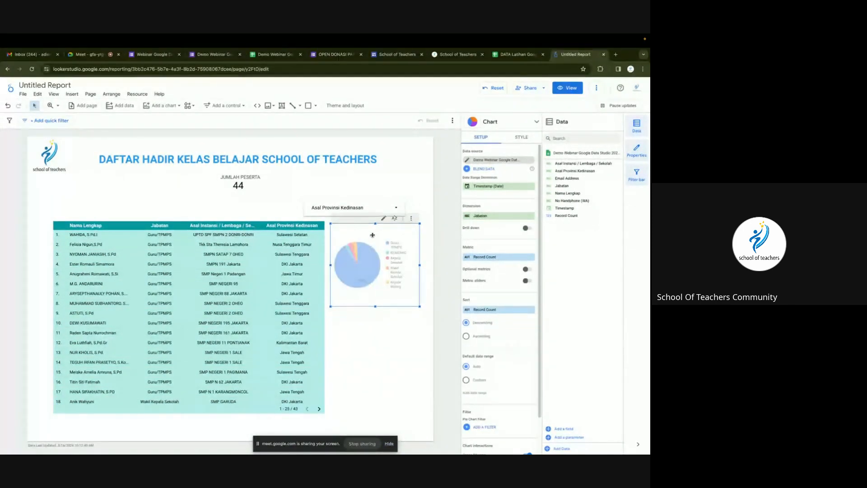
pyautogui.click(392, 332)
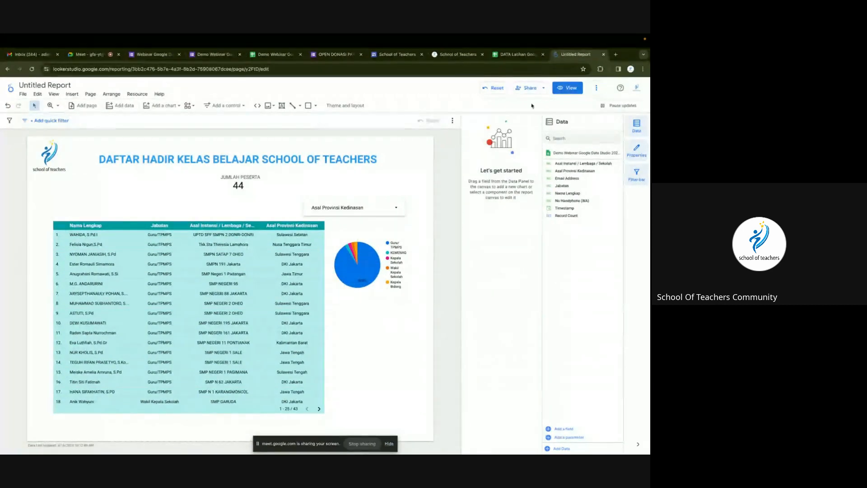
pyautogui.click(562, 91)
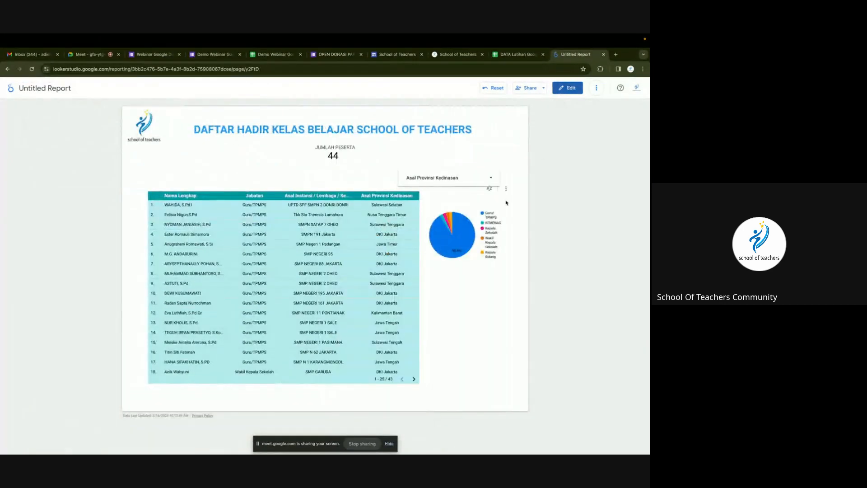
# Cross-filter by the Guru/TPMPS and Kepala Sekolah pie slices, clear the filter, and return to edit mode.
pyautogui.moveTo(465, 236)
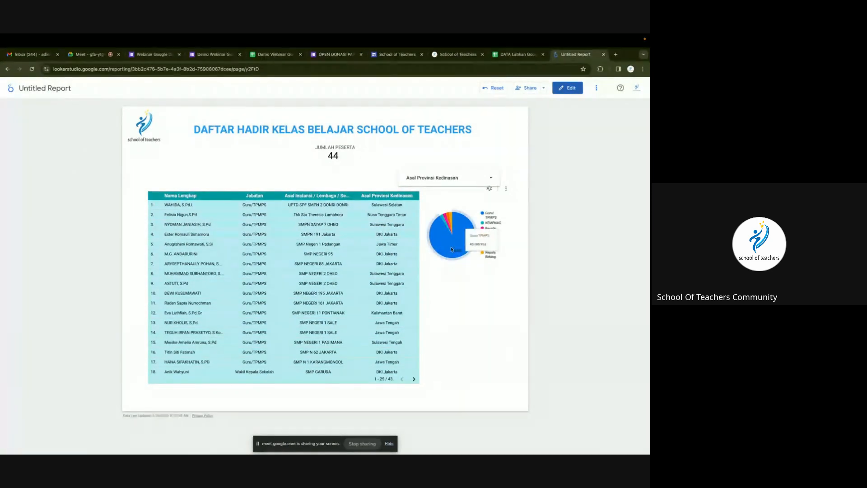
pyautogui.click(466, 236)
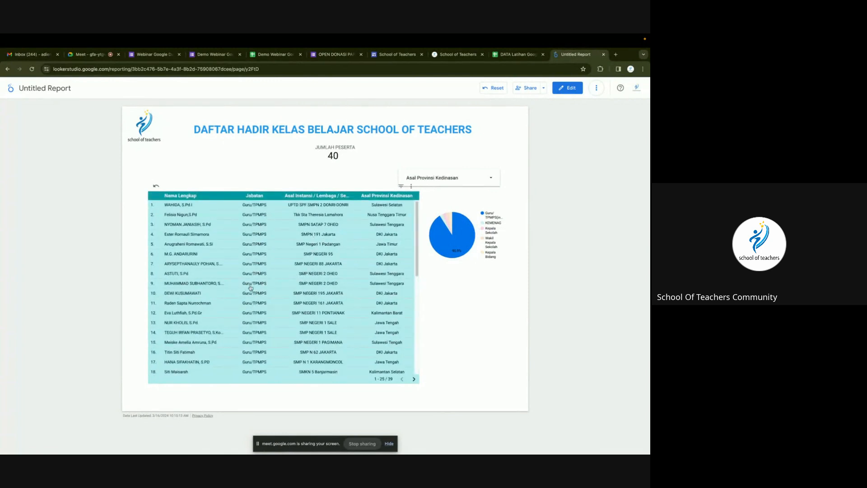
pyautogui.scroll(-3, 252, 282)
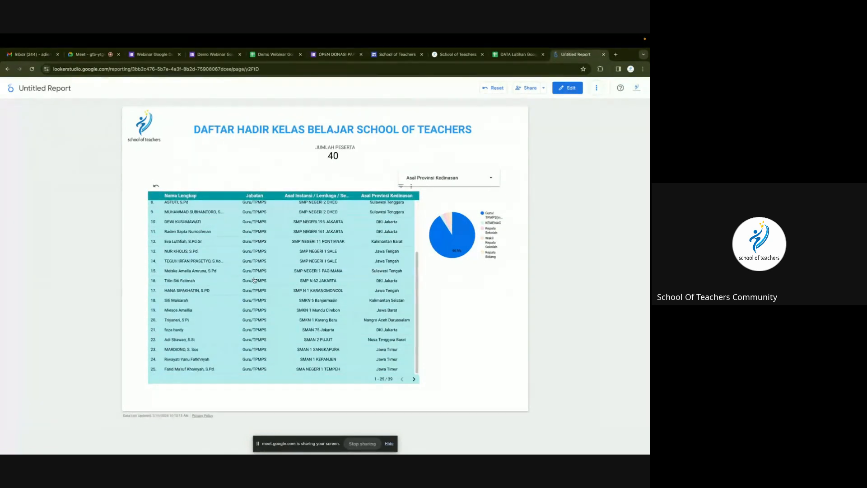
pyautogui.scroll(3, 254, 280)
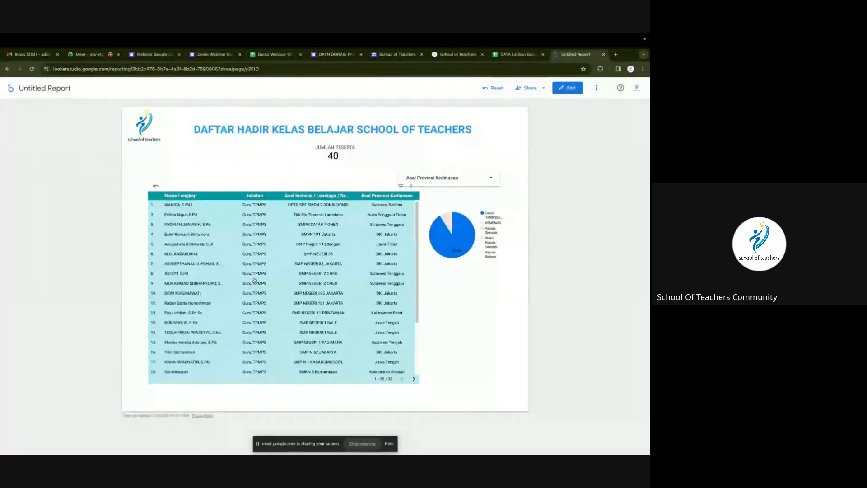
pyautogui.click(446, 219)
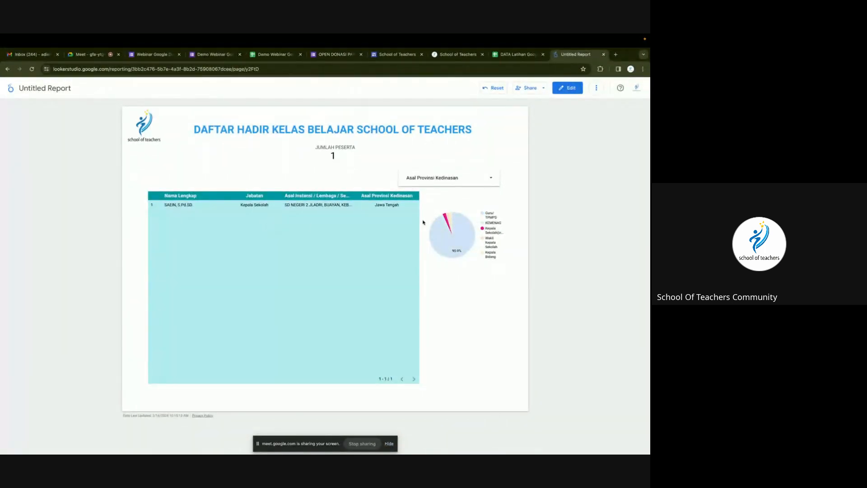
pyautogui.click(465, 275)
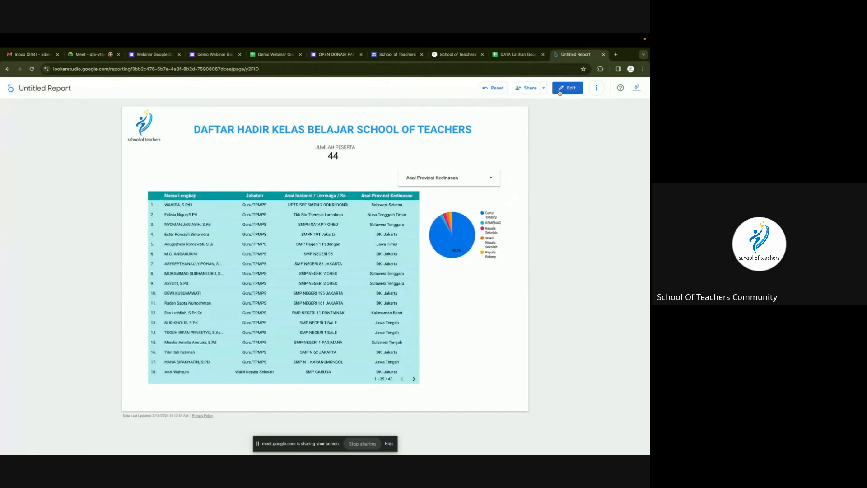
pyautogui.click(559, 89)
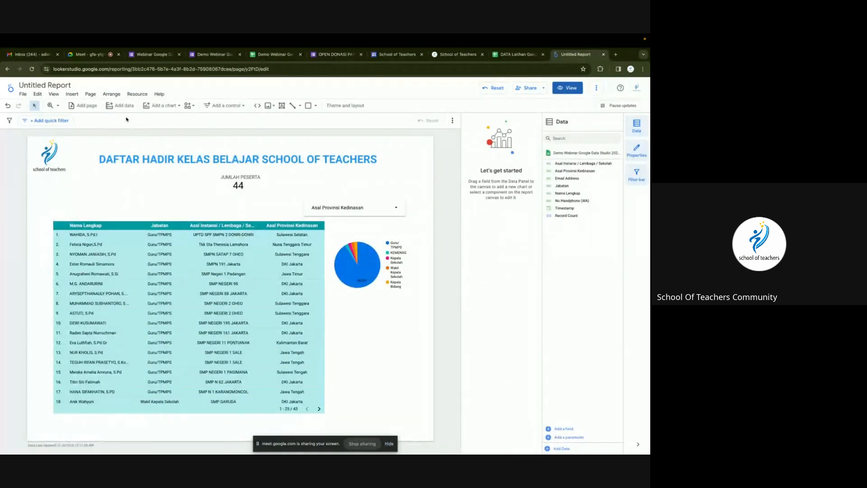
# Rename the report from Untitled Report to 'DEMO PESERTA PELATIHAN'.
pyautogui.click(161, 106)
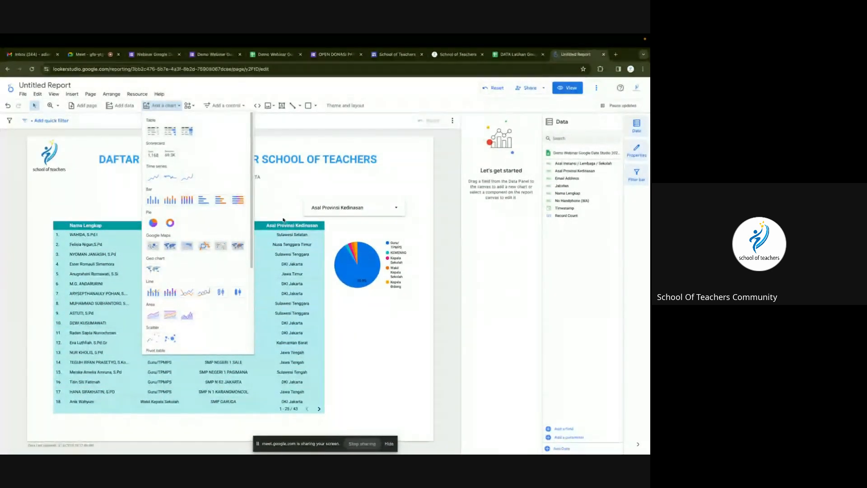
pyautogui.click(375, 311)
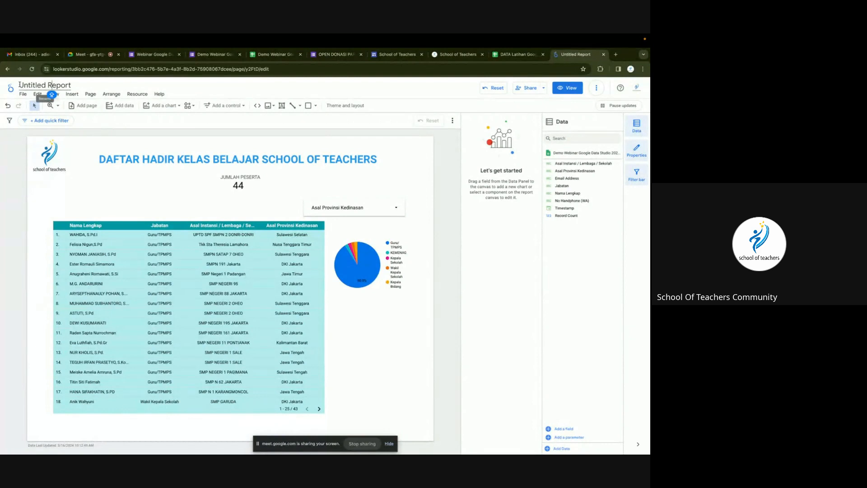
pyautogui.moveTo(19, 85); pyautogui.dragTo(73, 86)
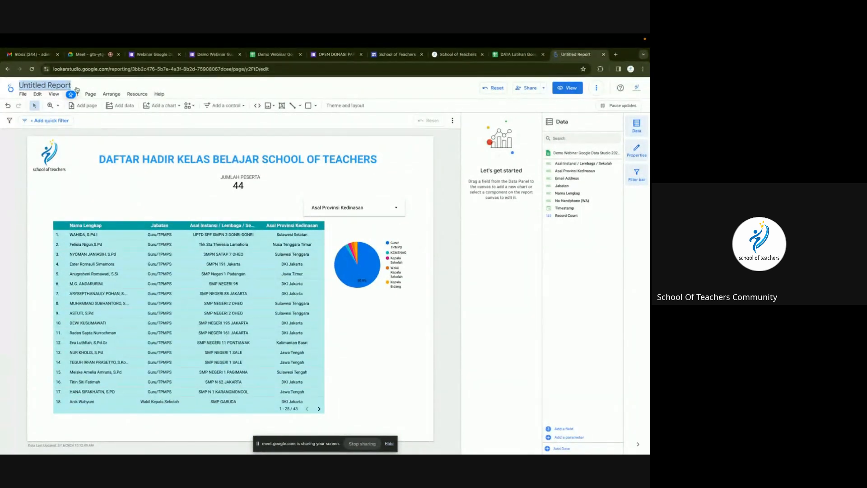
pyautogui.write('A')
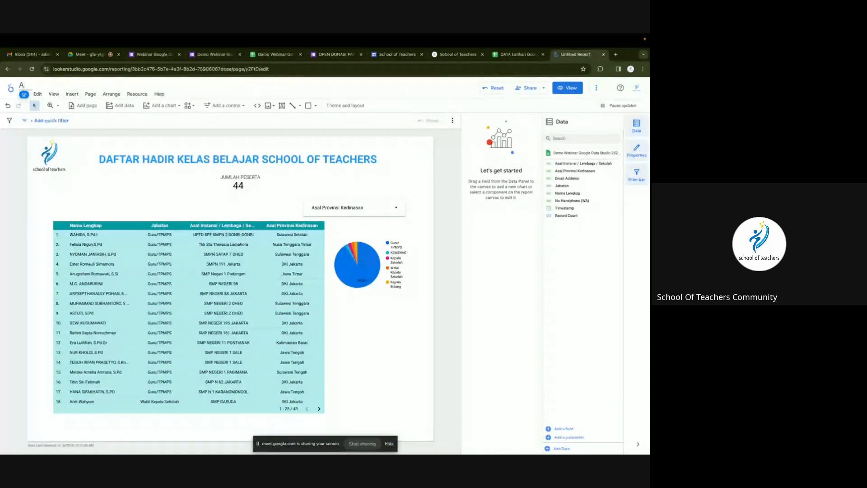
pyautogui.press('BackSpace')
pyautogui.write('DEMO PESER')
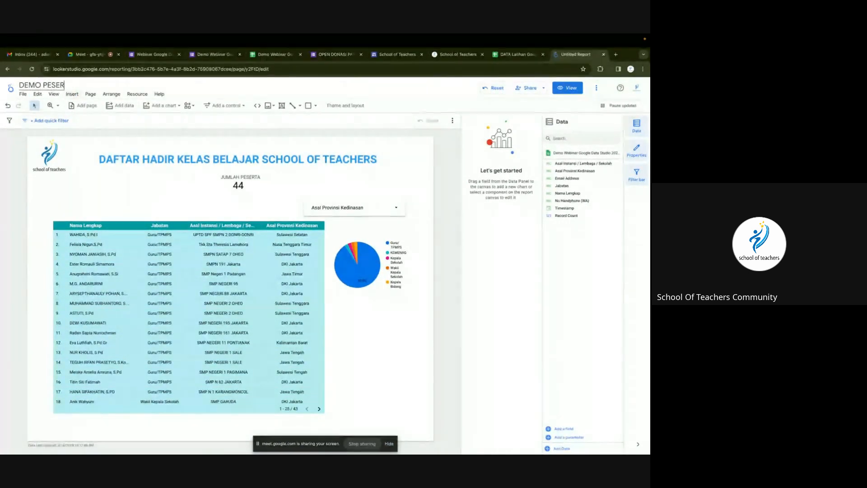
pyautogui.write('TA PELATIHAN')
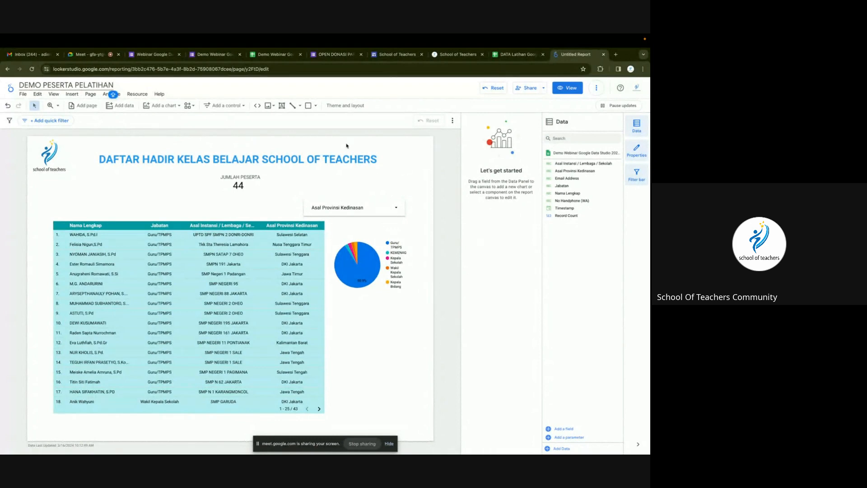
pyautogui.click(345, 105)
# Try the Constellation and Edge themes, keep Default, and preview the report in view mode.
pyautogui.click(490, 332)
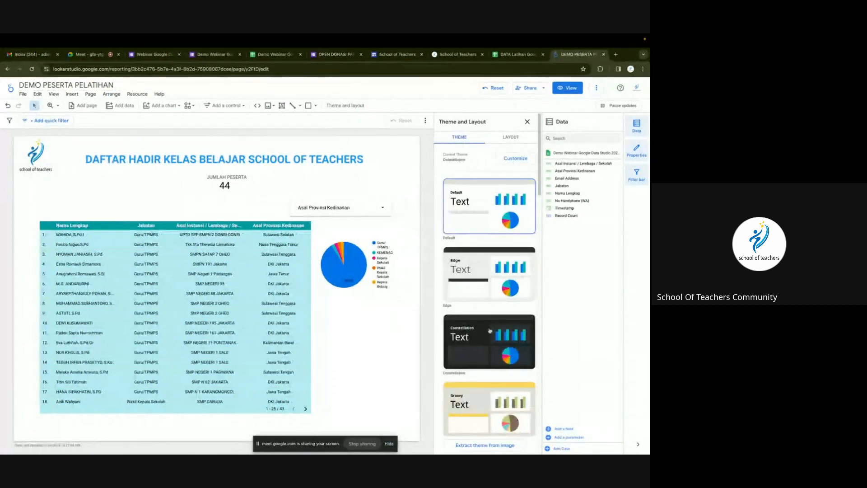
pyautogui.click(481, 287)
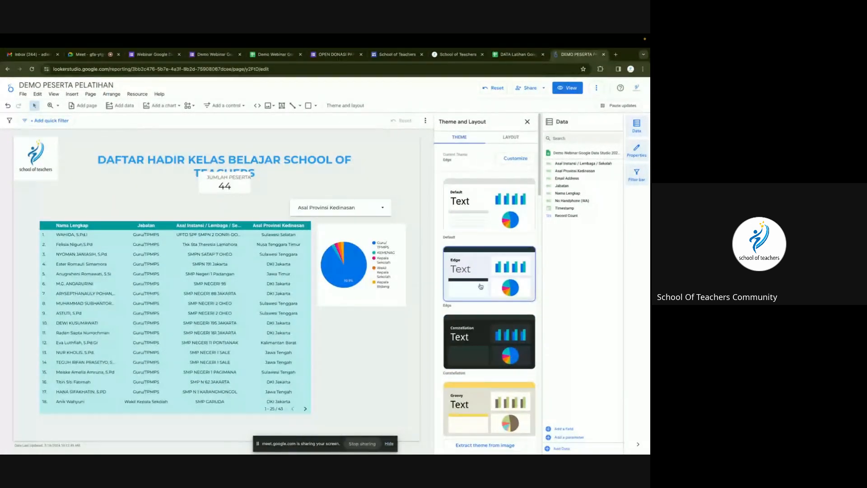
pyautogui.click(472, 204)
pyautogui.click(527, 122)
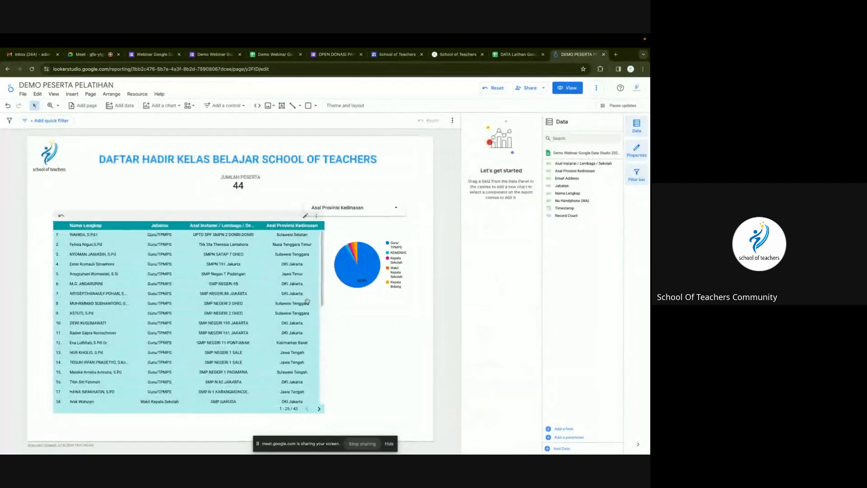
pyautogui.click(568, 87)
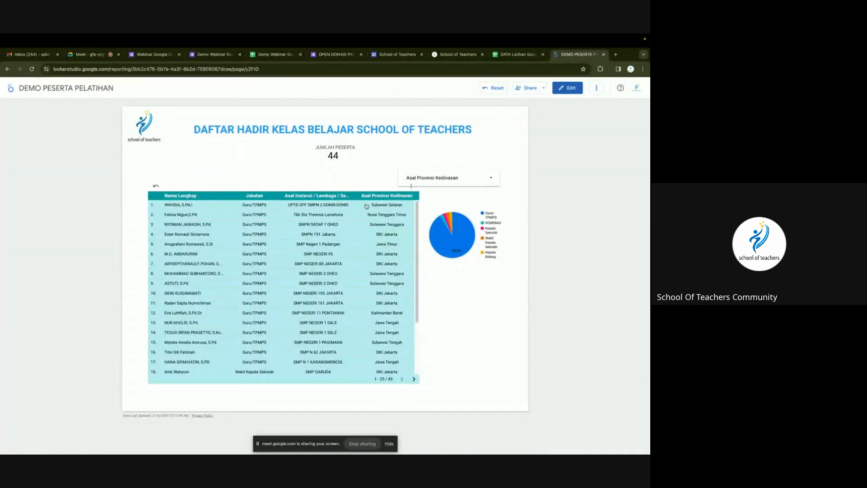
pyautogui.click(568, 89)
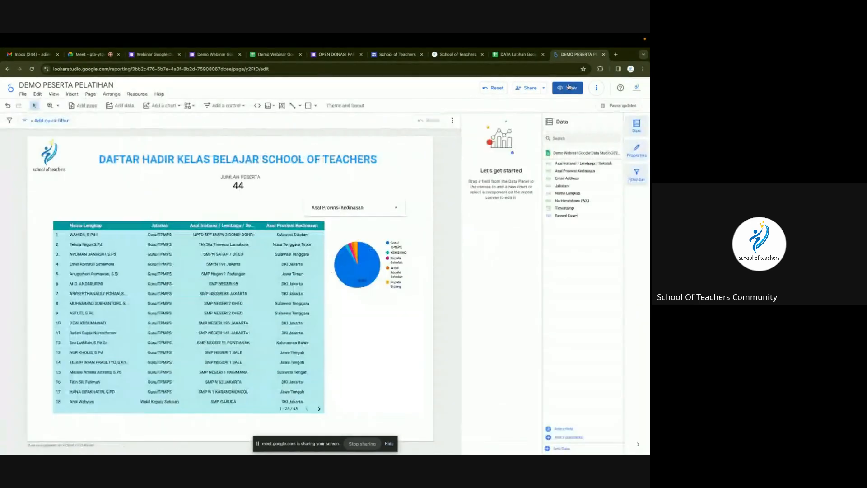
# Move the province filter above the pie chart, then reposition and narrow the participants table.
pyautogui.moveTo(365, 206); pyautogui.dragTo(383, 199)
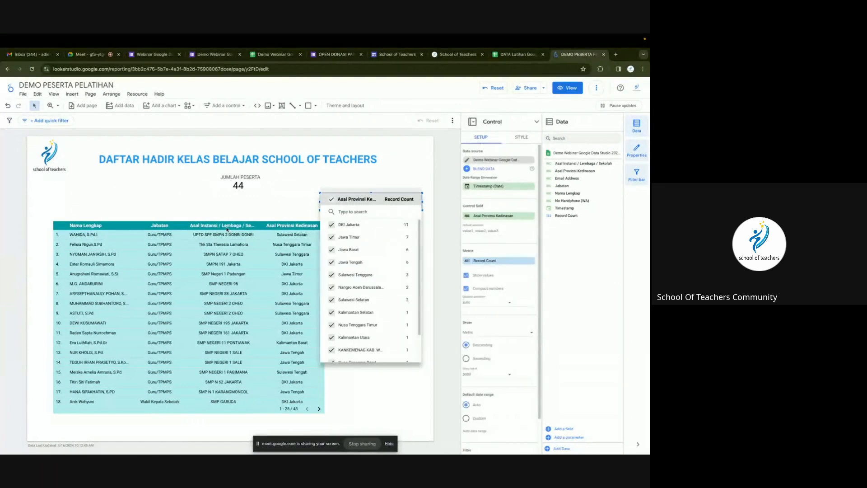
pyautogui.click(228, 219)
pyautogui.moveTo(228, 218); pyautogui.dragTo(220, 198)
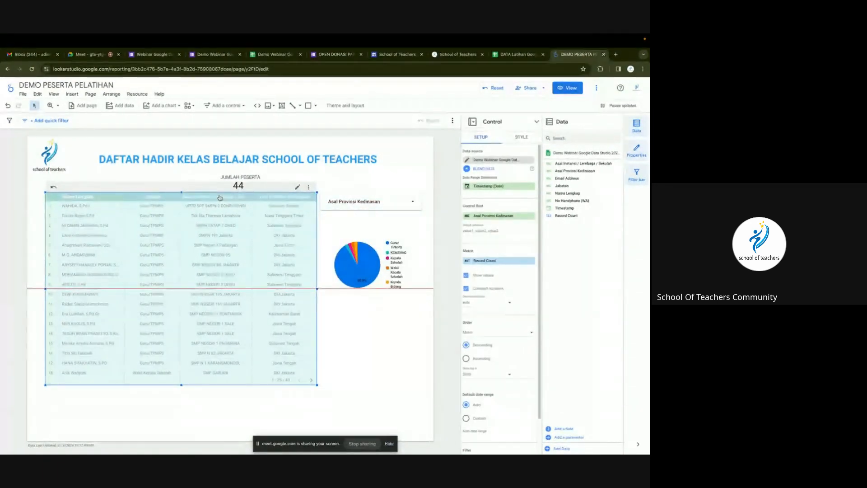
pyautogui.moveTo(318, 289); pyautogui.dragTo(297, 290)
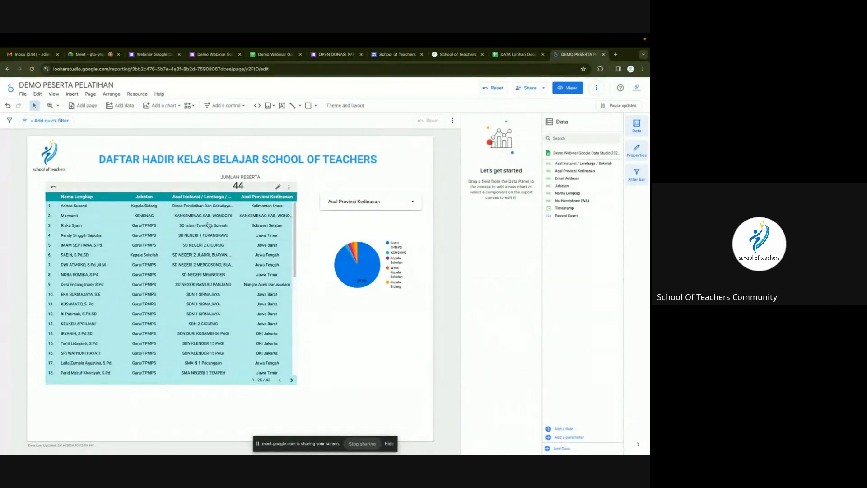
pyautogui.moveTo(190, 190); pyautogui.dragTo(200, 199)
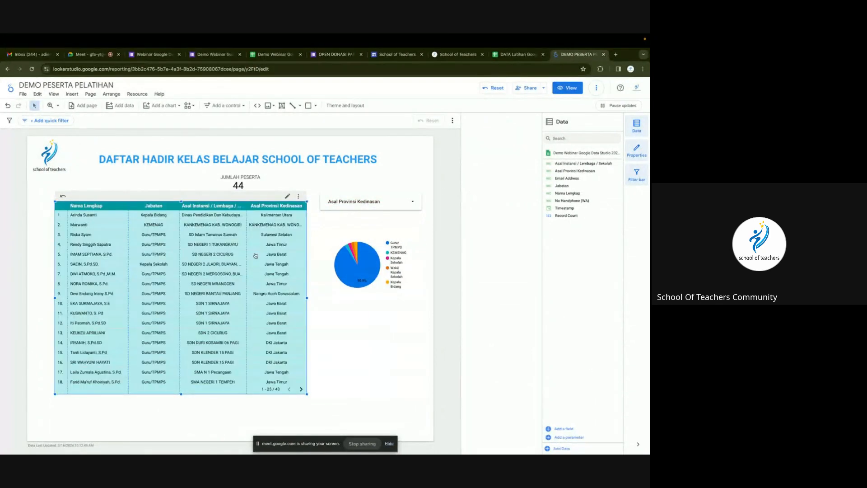
# Enlarge the pie chart.
pyautogui.click(367, 273)
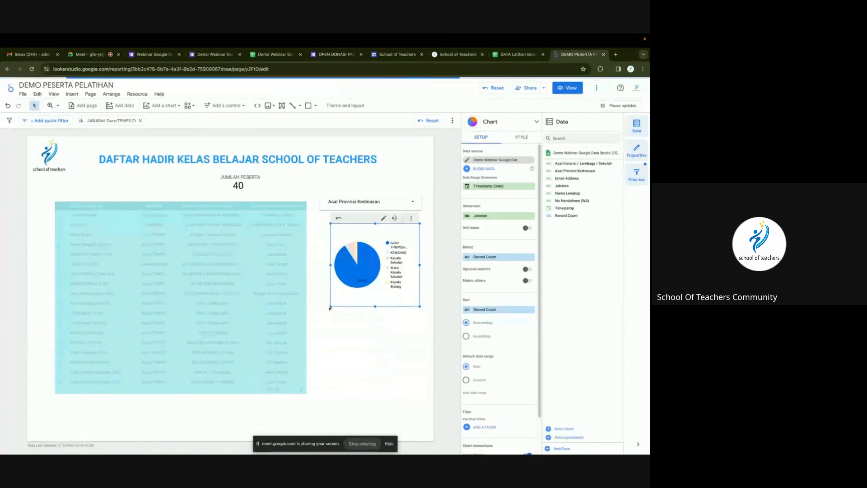
pyautogui.moveTo(330, 308); pyautogui.dragTo(309, 333)
pyautogui.click(351, 357)
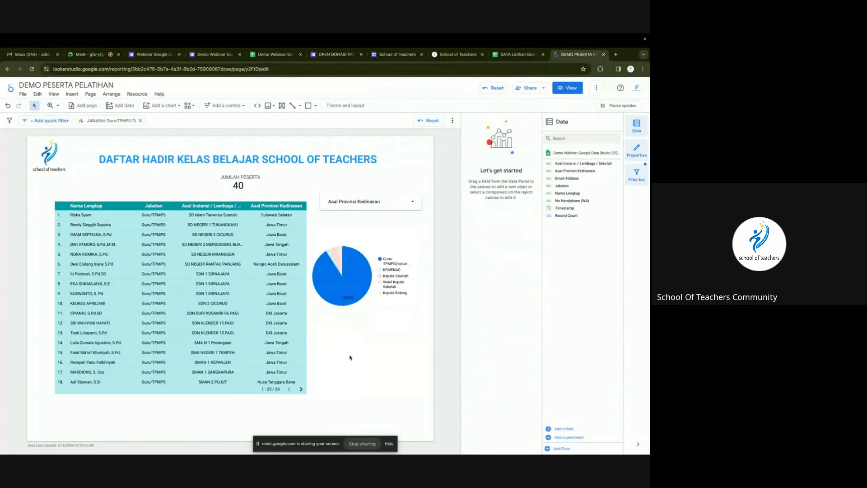
# Widen and lower the province filter control, then open the report's sharing settings.
pyautogui.click(352, 201)
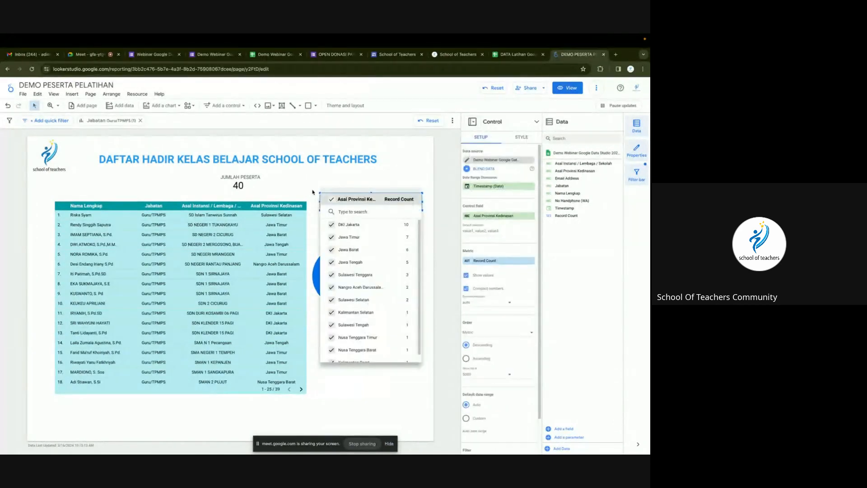
pyautogui.click(352, 201)
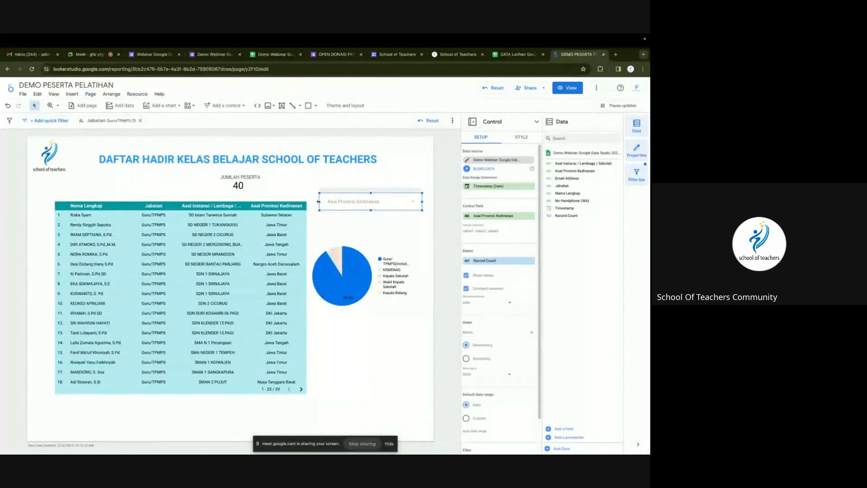
pyautogui.moveTo(320, 201); pyautogui.dragTo(308, 203)
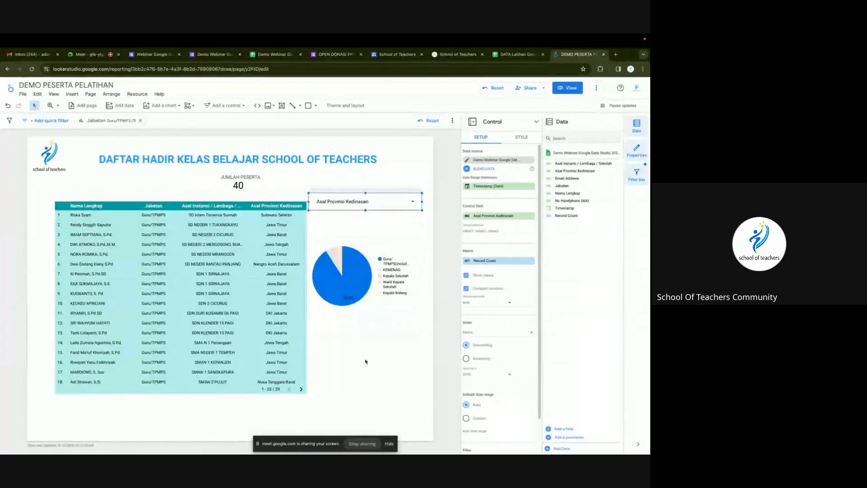
pyautogui.click(384, 376)
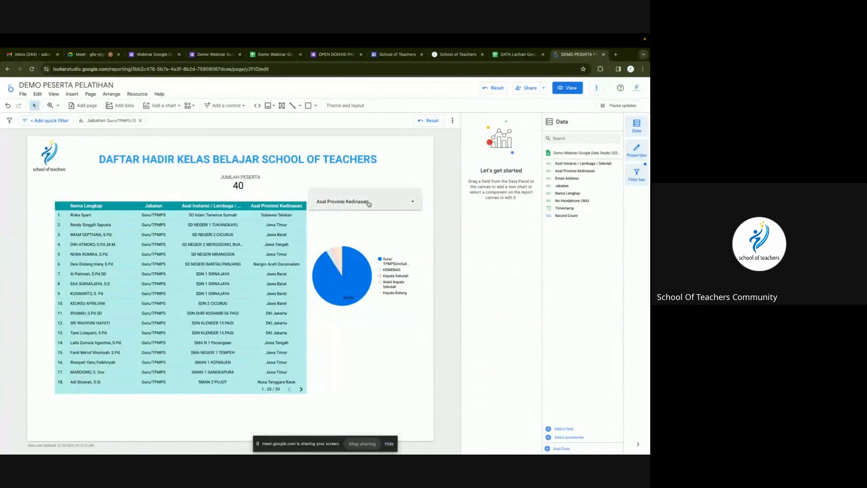
pyautogui.moveTo(364, 203); pyautogui.dragTo(371, 213)
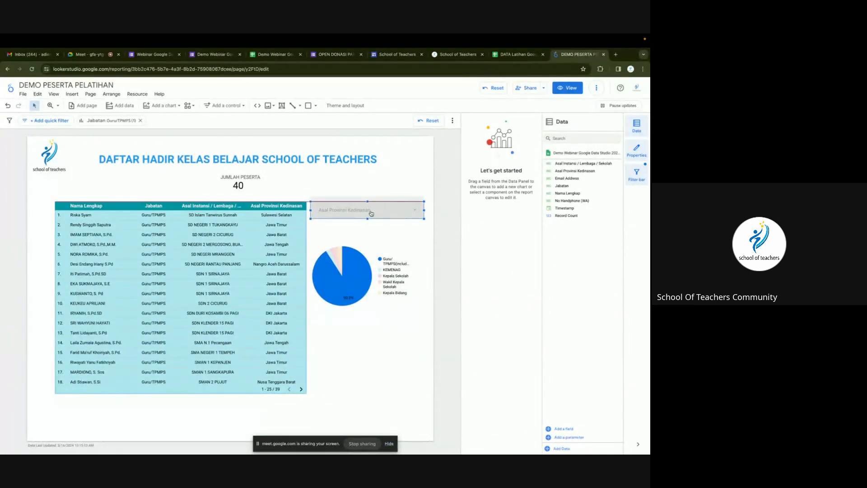
pyautogui.click(369, 213)
pyautogui.click(381, 391)
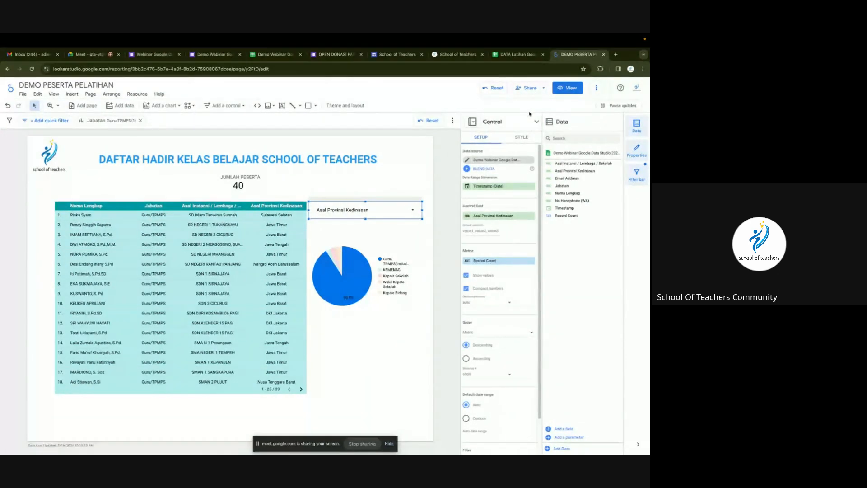
pyautogui.click(531, 88)
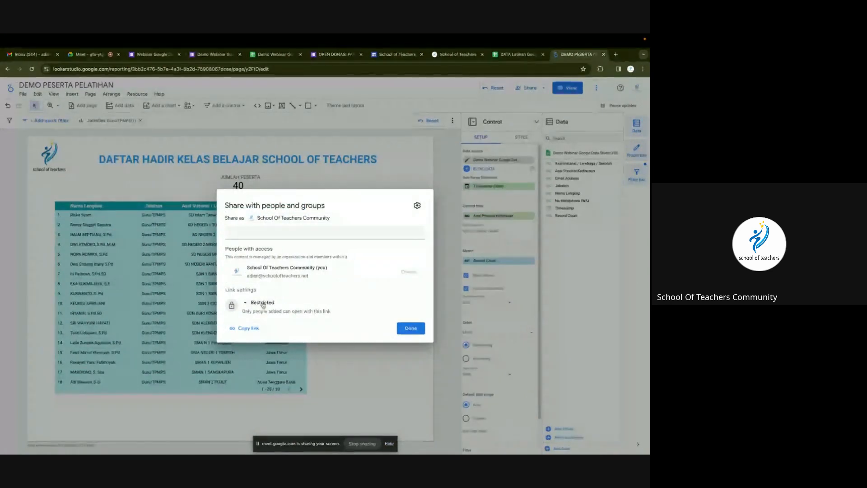
# Change the report's link access from Restricted to Public (Viewer) and save.
pyautogui.click(262, 304)
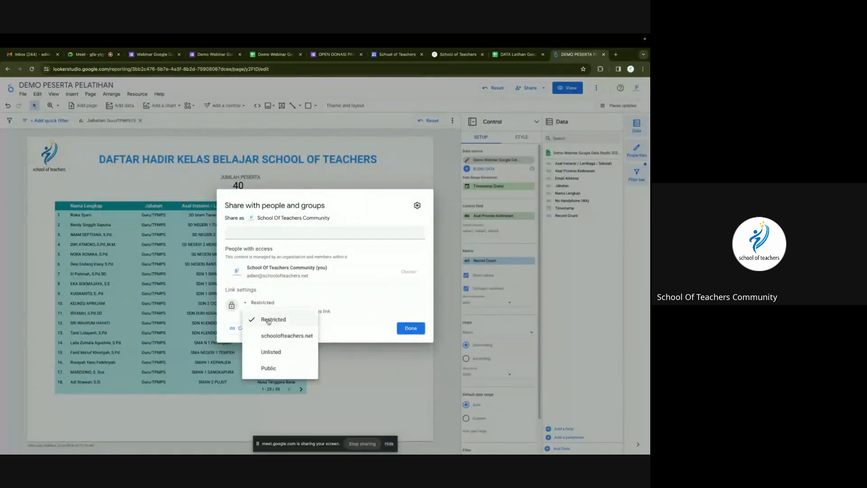
pyautogui.click(272, 373)
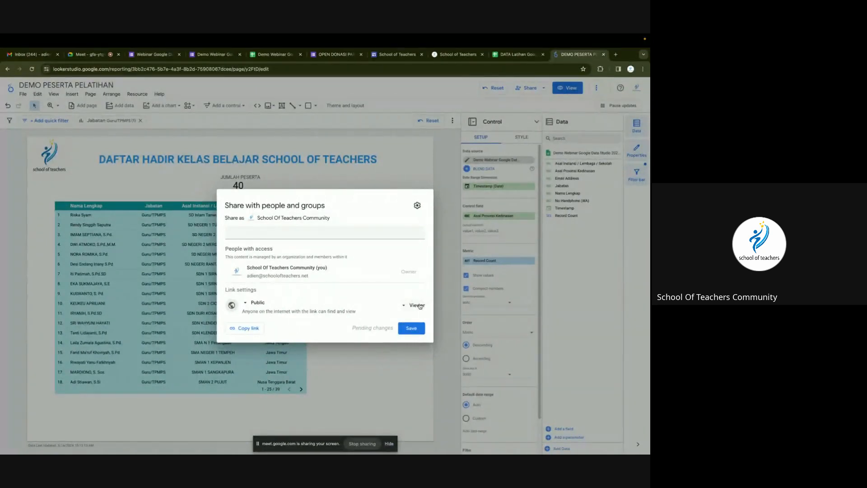
pyautogui.click(412, 328)
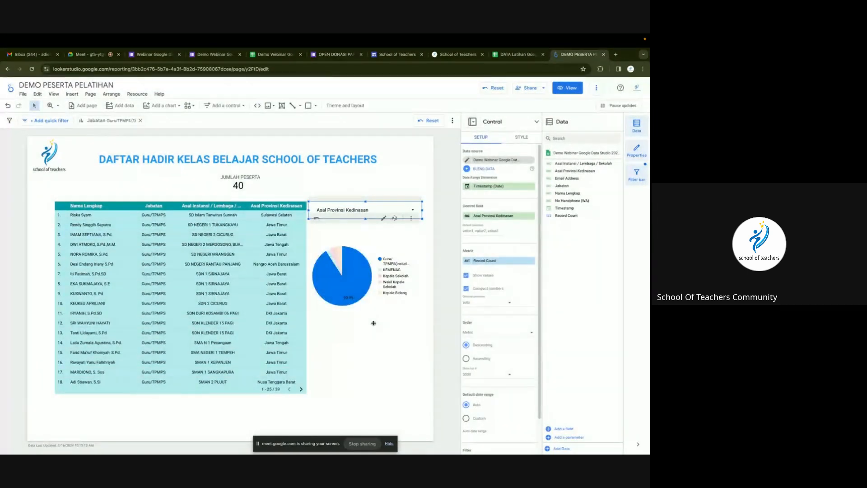
# Copy the report's share link and open a new Incognito window.
pyautogui.click(525, 88)
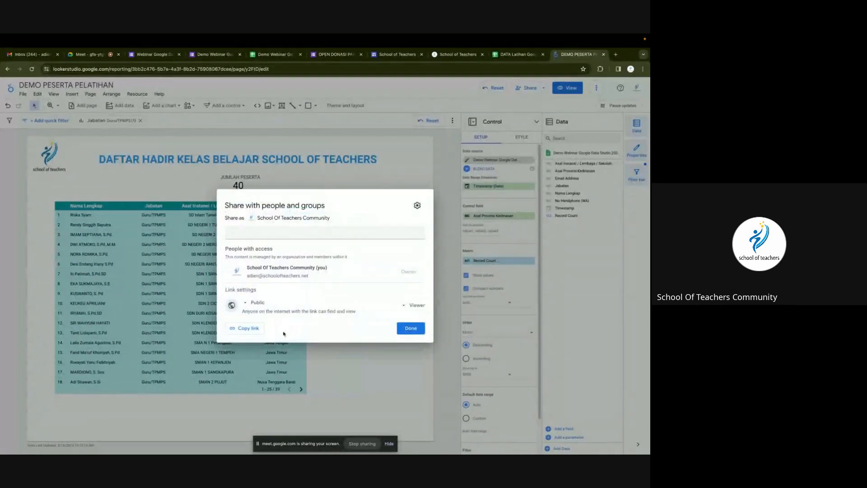
pyautogui.click(237, 331)
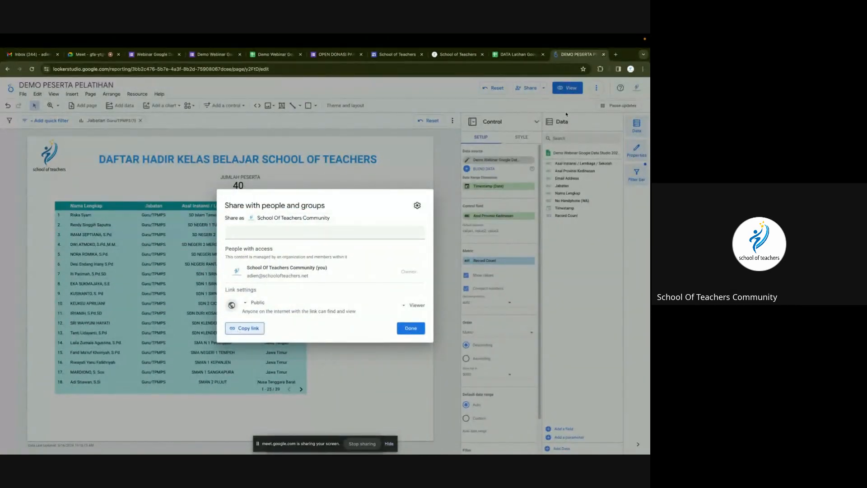
pyautogui.click(643, 69)
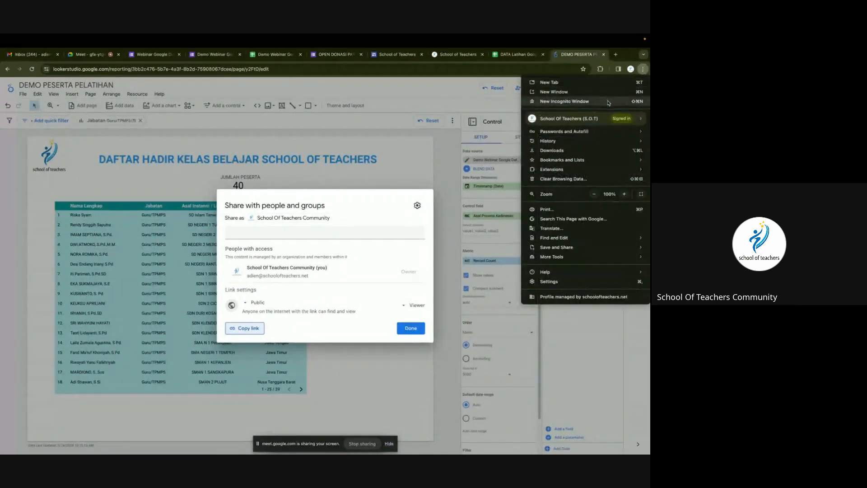
pyautogui.click(564, 104)
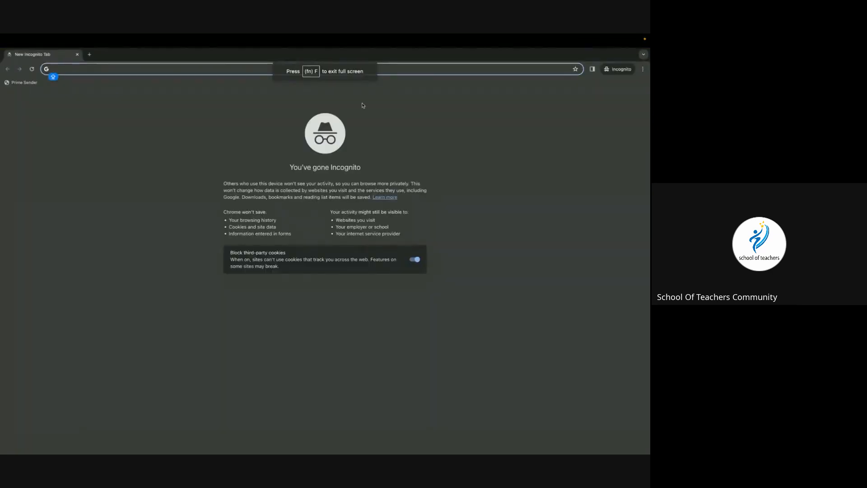
# Load the shared report in incognito and export the participant table to Google Spreadsheet.
pyautogui.press('super+v')
pyautogui.press('Return')
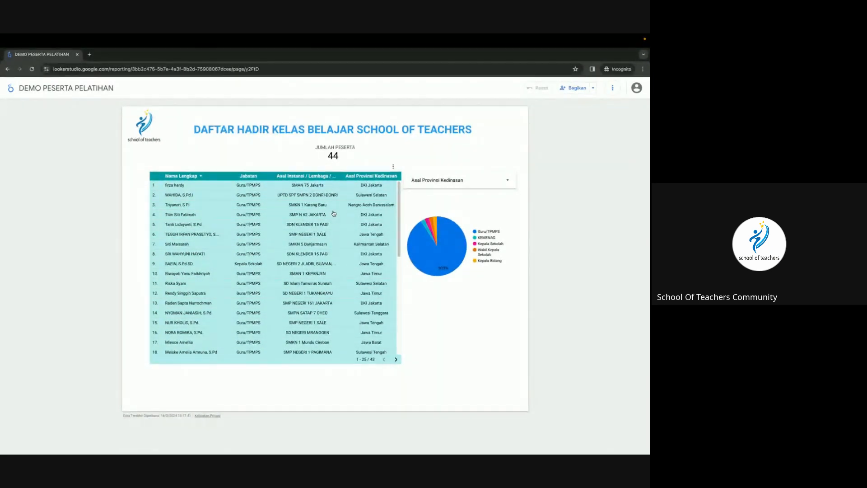
pyautogui.click(395, 166)
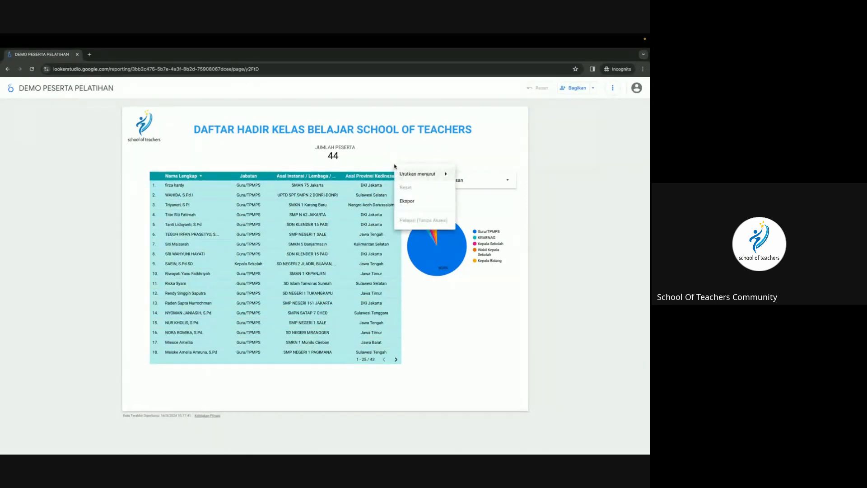
pyautogui.click(409, 202)
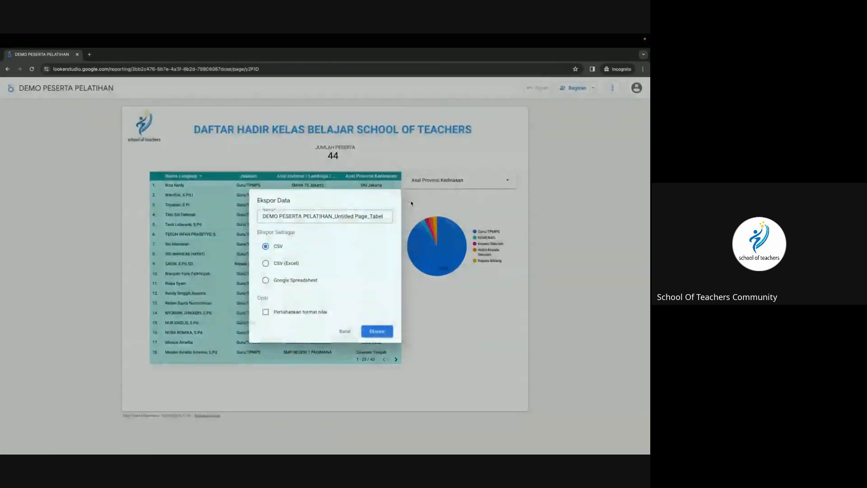
pyautogui.click(282, 280)
pyautogui.click(371, 334)
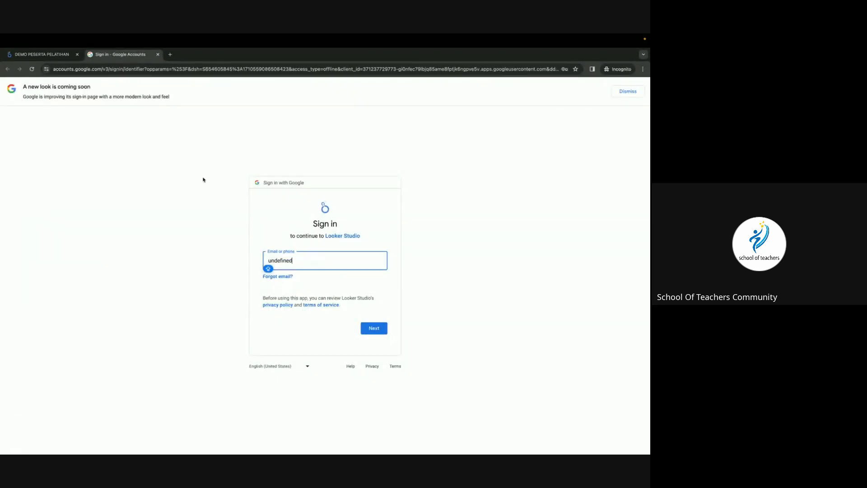
# Close the sign-in tab, dismiss the table's options menu, and show the desktop overview.
pyautogui.click(157, 54)
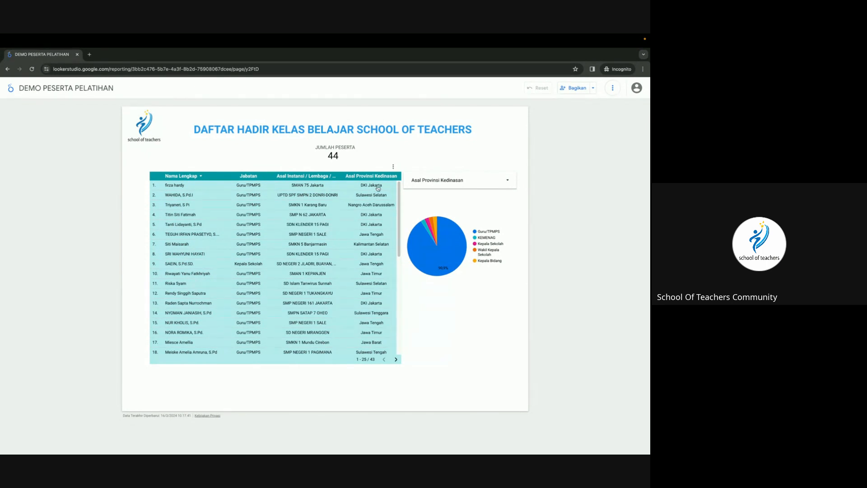
pyautogui.click(393, 167)
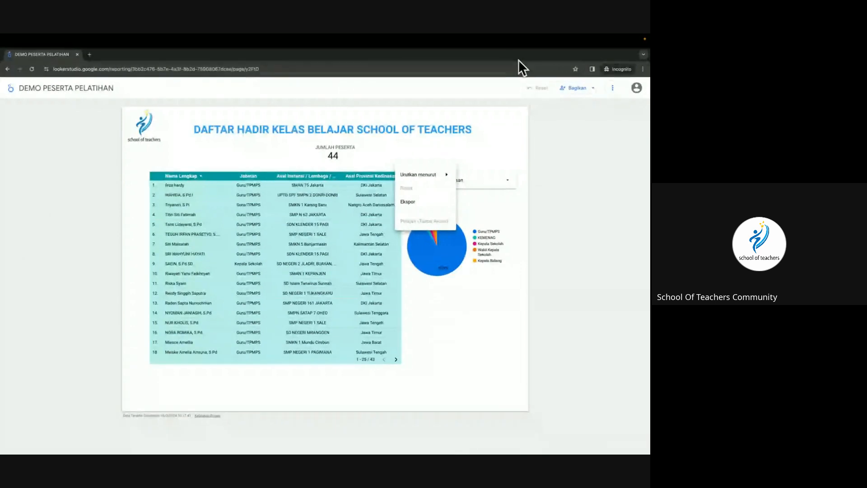
pyautogui.click(638, 88)
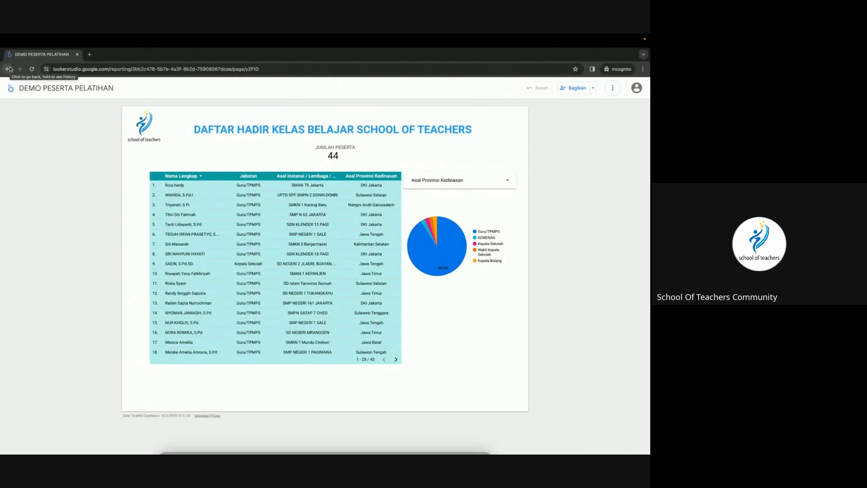
pyautogui.hotkey('ctrl', 'Up')
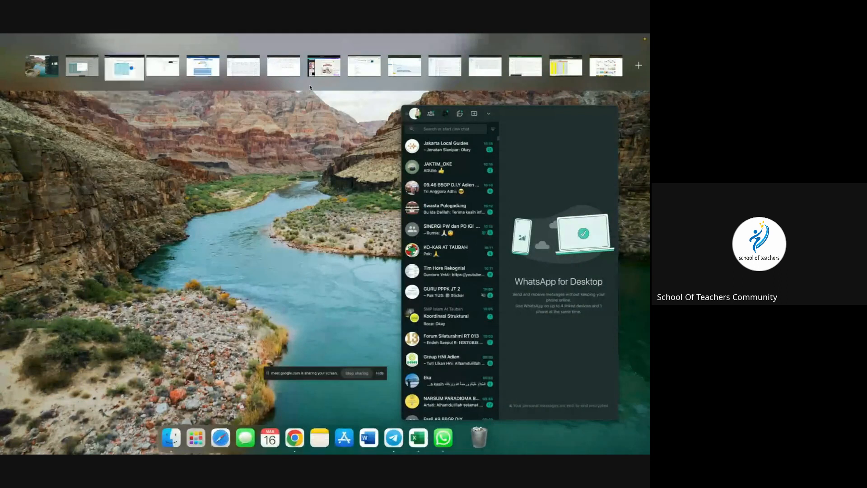
# Return to the report owner's browser profile, closing the sharing dialog and deselecting the province filter.
pyautogui.click(209, 71)
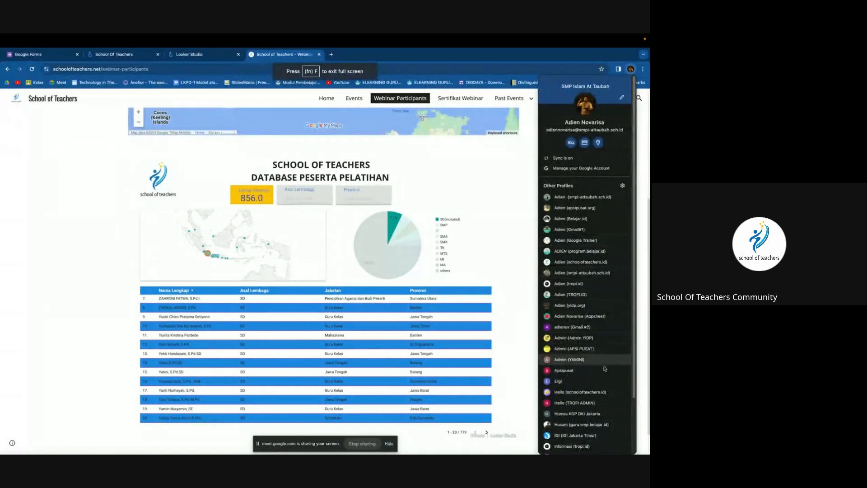
pyautogui.scroll(-4, 583, 361)
pyautogui.click(582, 412)
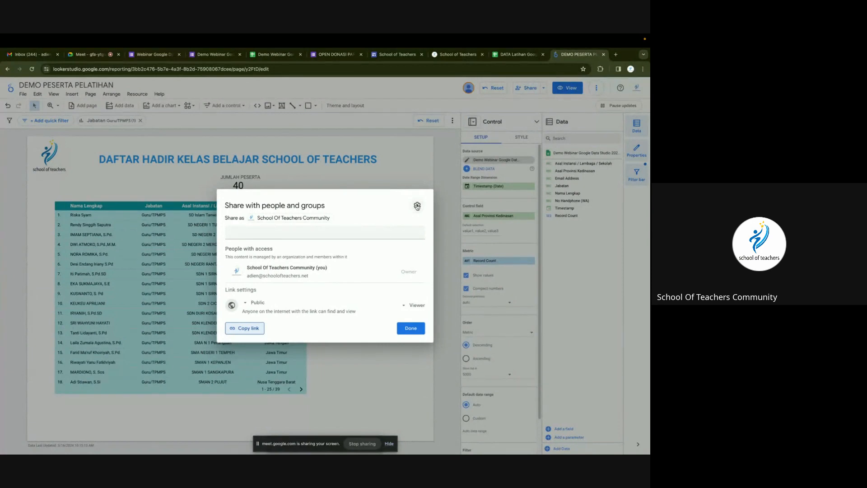
pyautogui.click(411, 329)
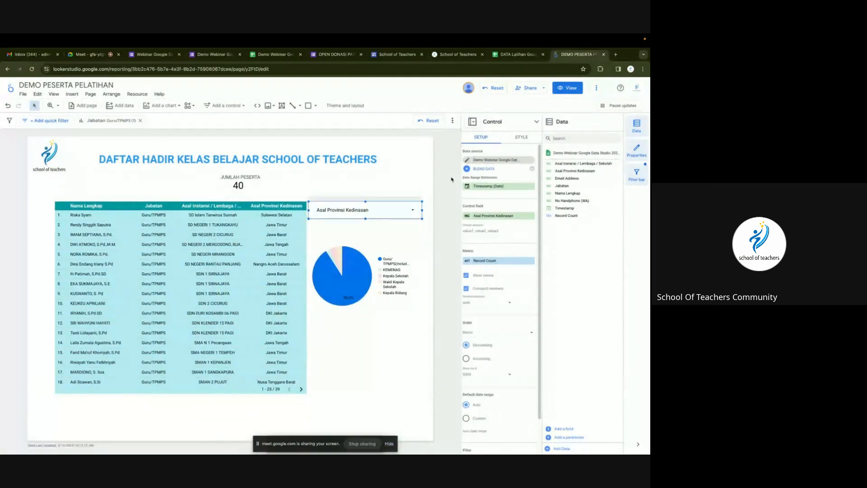
pyautogui.click(427, 179)
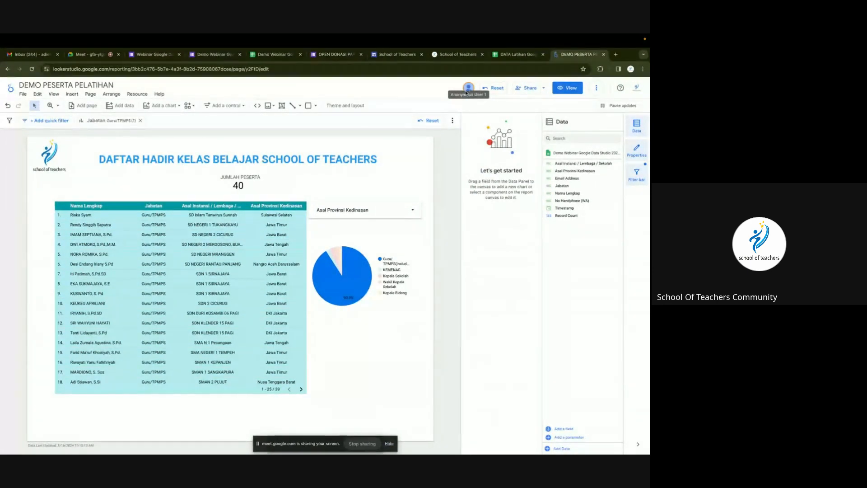
# Tick all three report access restrictions: editors' sharing, viewers' download/print/copy, and alerts.
pyautogui.click(532, 90)
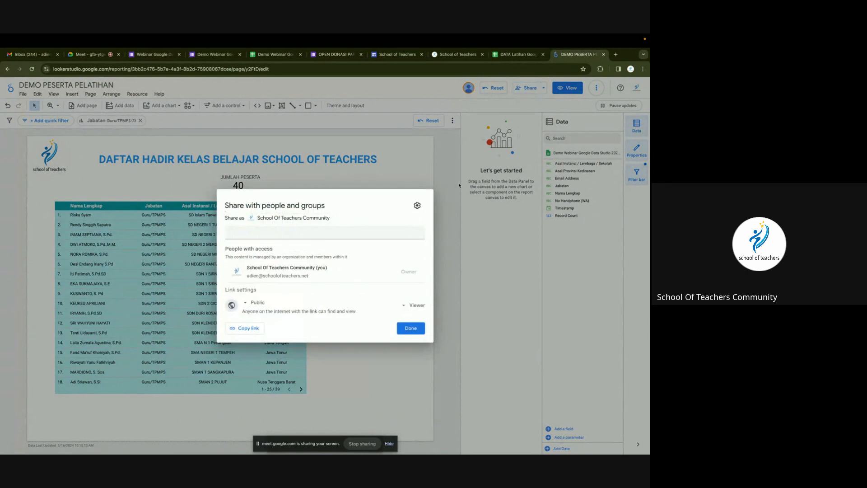
pyautogui.click(418, 206)
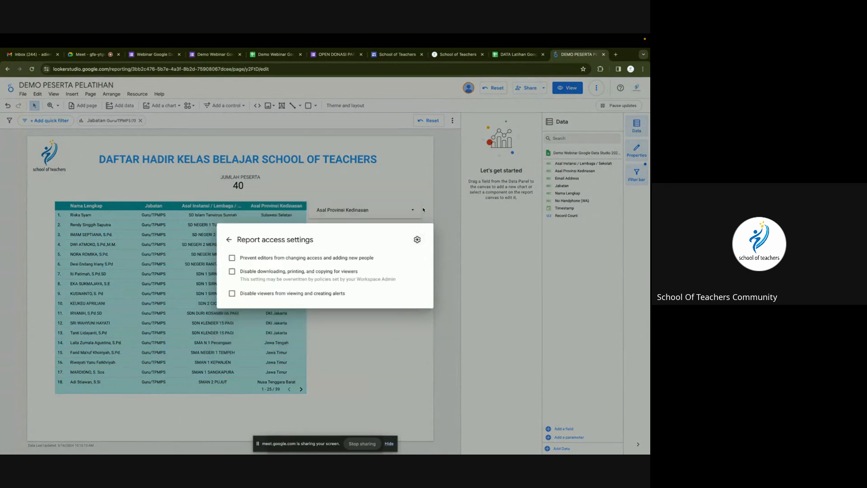
pyautogui.click(285, 258)
pyautogui.click(270, 272)
pyautogui.click(259, 294)
pyautogui.click(365, 325)
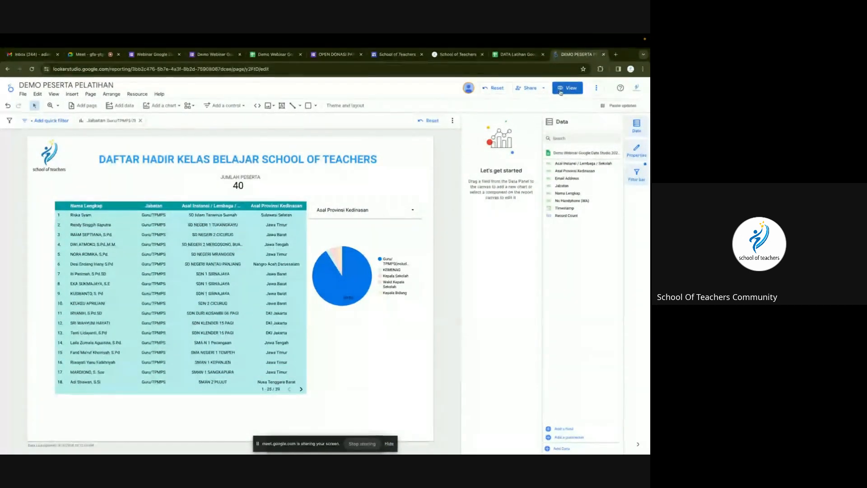
# Copy the report's share link and switch to a different browser profile's window.
pyautogui.click(529, 90)
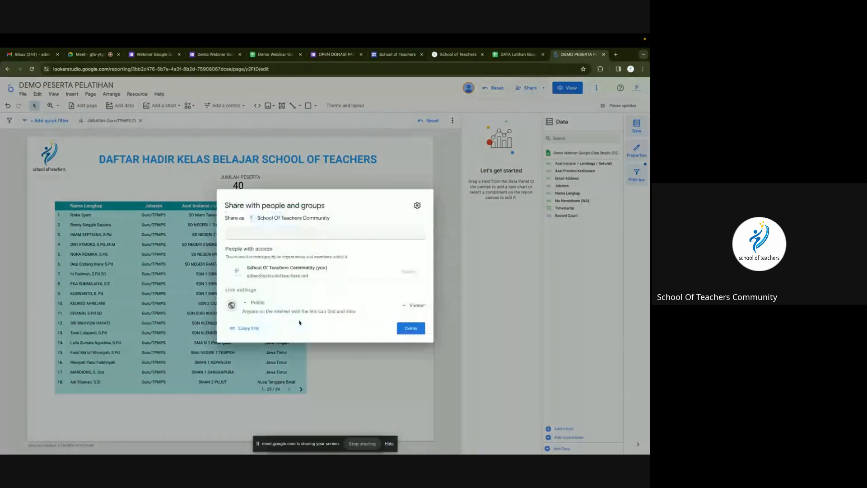
pyautogui.click(248, 328)
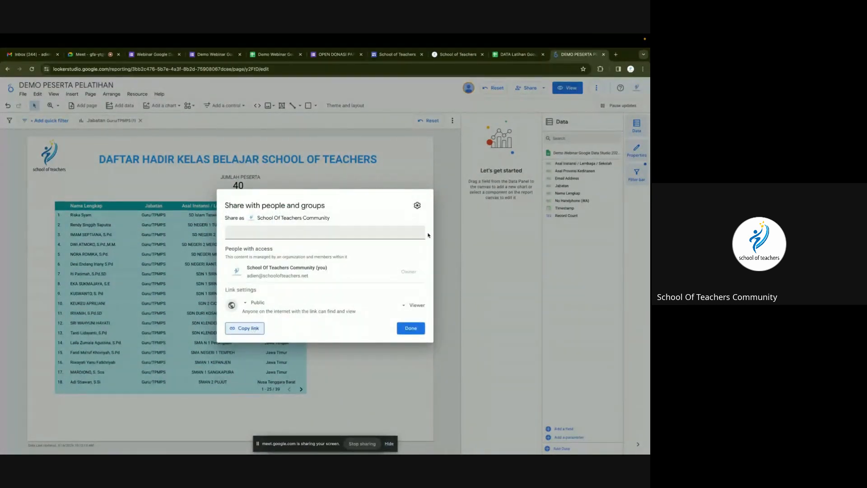
pyautogui.click(632, 69)
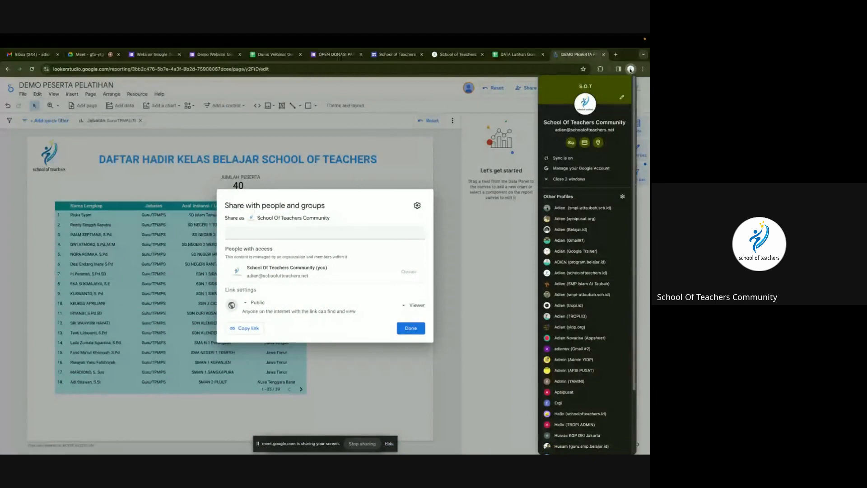
pyautogui.click(571, 208)
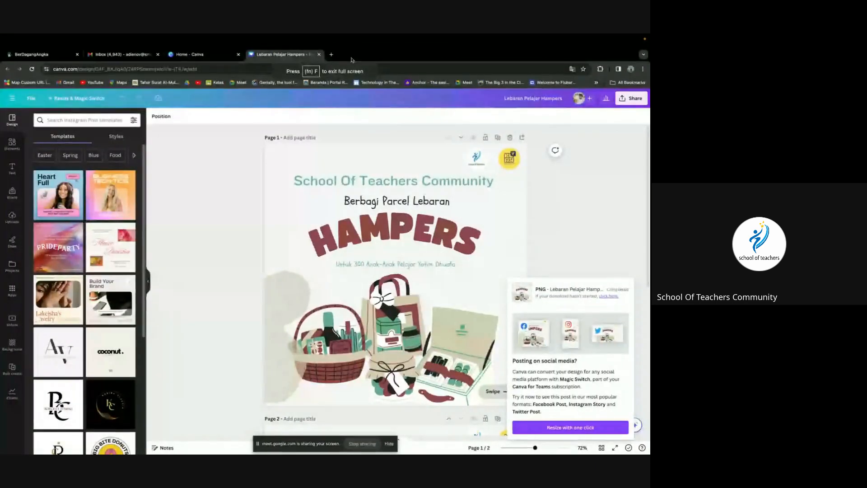
# Open the copied report link in a new browser tab.
pyautogui.click(332, 54)
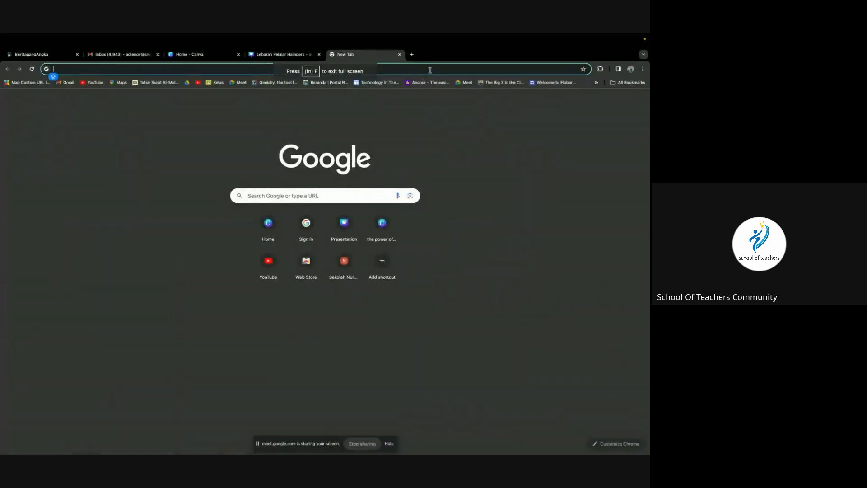
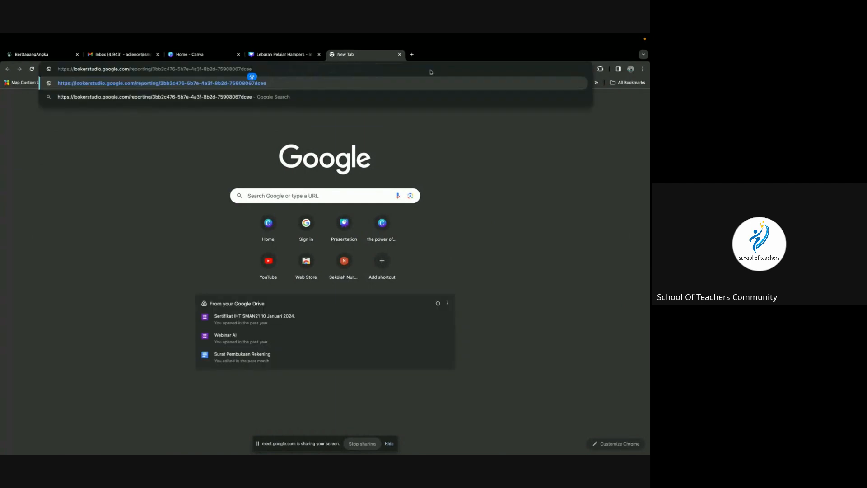
pyautogui.press('Return')
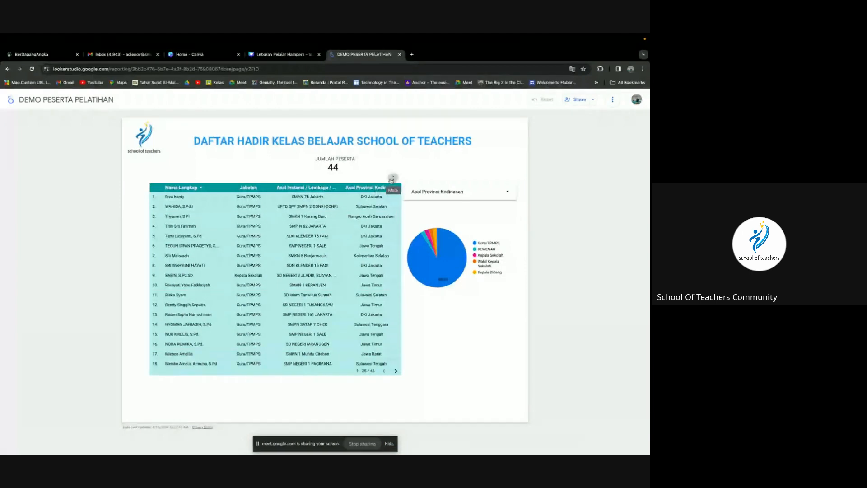
# Start exporting the participant table, cancel the export, and close the report's tab.
pyautogui.click(392, 180)
pyautogui.click(399, 216)
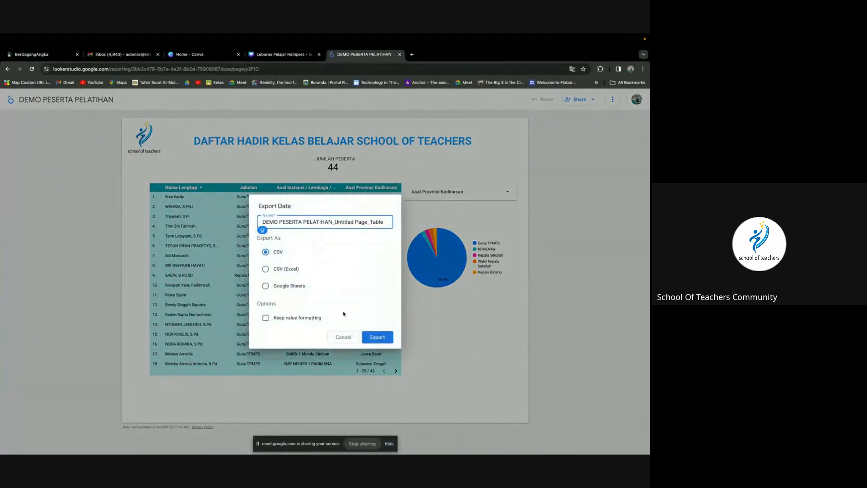
pyautogui.click(344, 337)
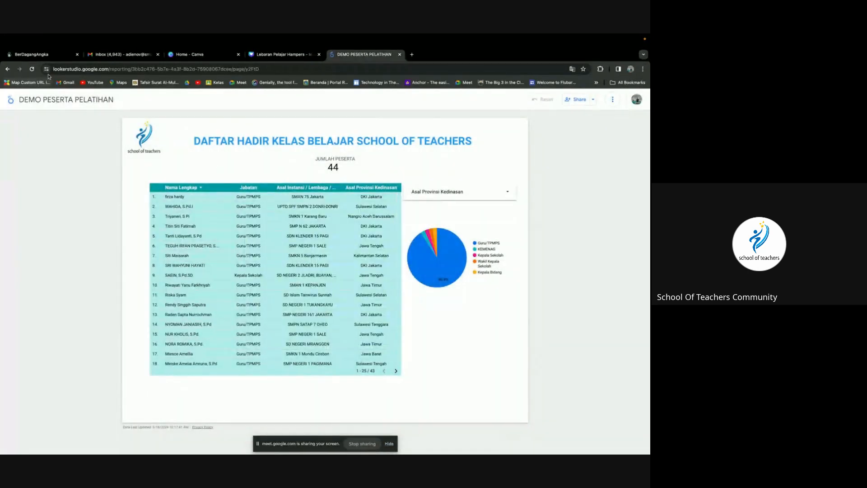
pyautogui.click(399, 54)
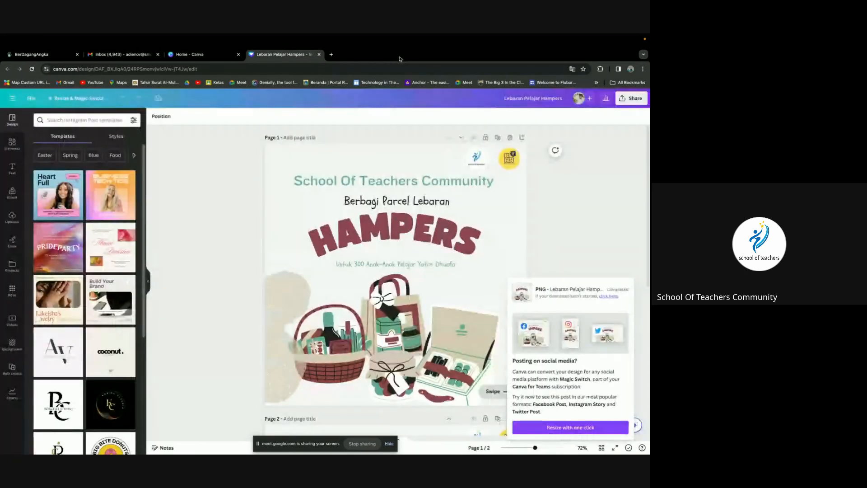
# In the School of Teachers profile, enable all three report access restrictions and close Share.
pyautogui.click(631, 69)
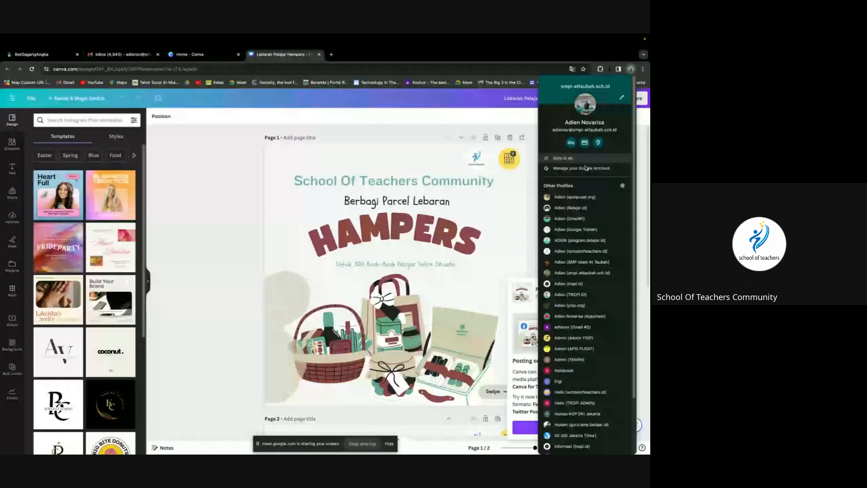
pyautogui.click(571, 442)
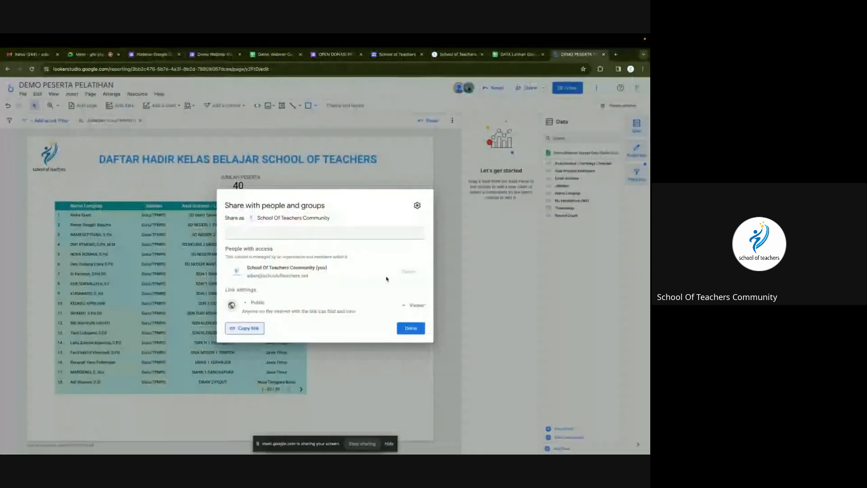
pyautogui.click(417, 205)
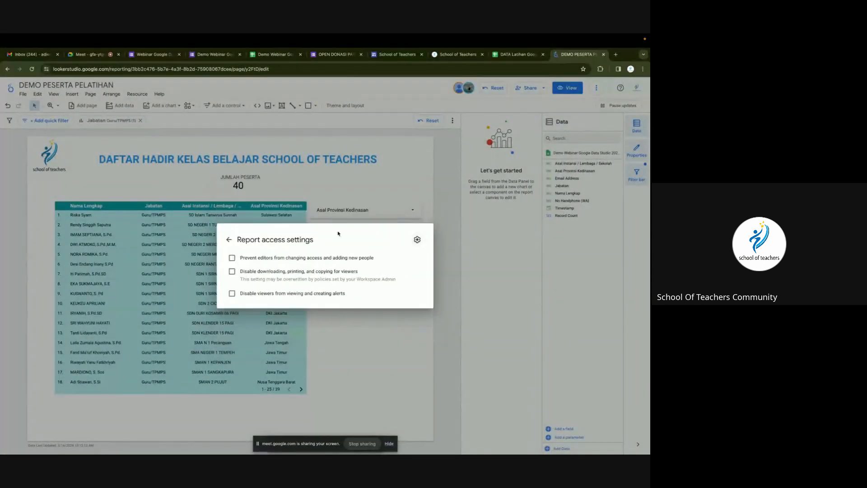
pyautogui.click(276, 259)
pyautogui.click(272, 271)
pyautogui.click(262, 293)
pyautogui.click(230, 241)
pyautogui.click(418, 332)
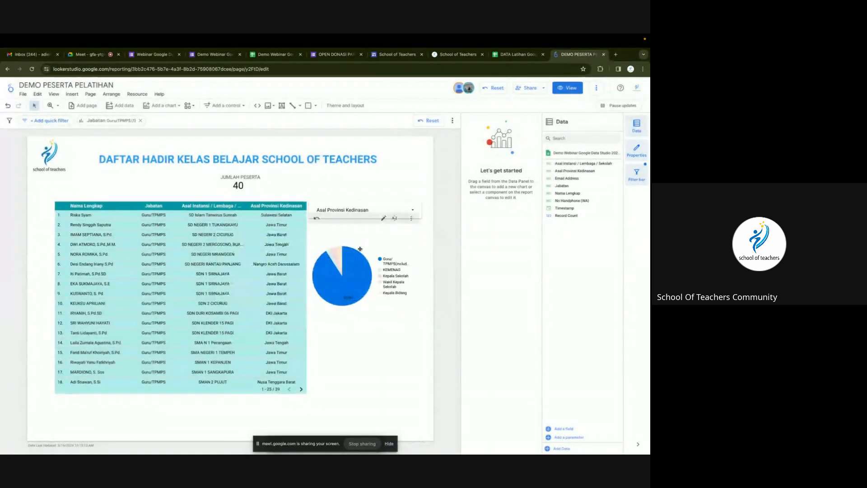
# Recheck the access settings, copy the public viewer link, and switch to another browser profile.
pyautogui.click(520, 89)
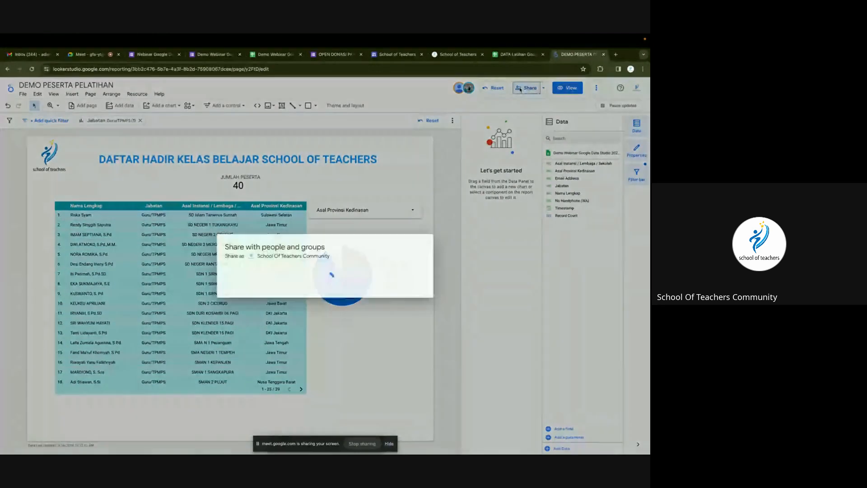
pyautogui.click(418, 206)
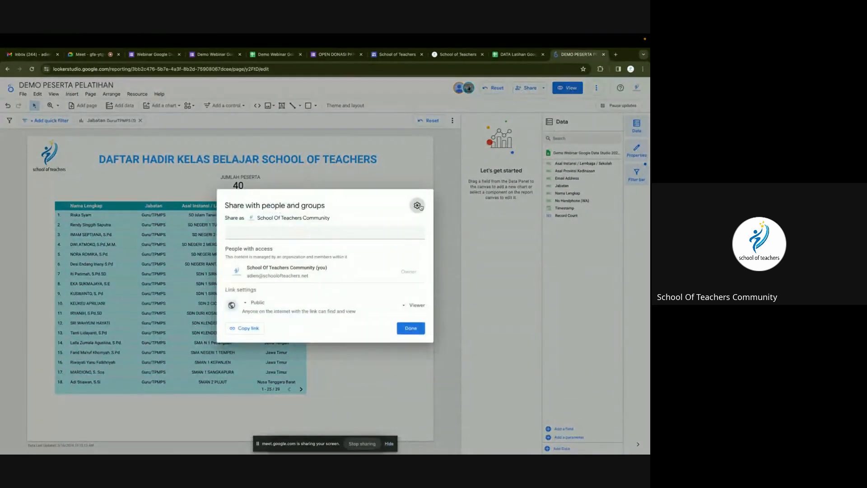
pyautogui.click(226, 240)
pyautogui.click(245, 328)
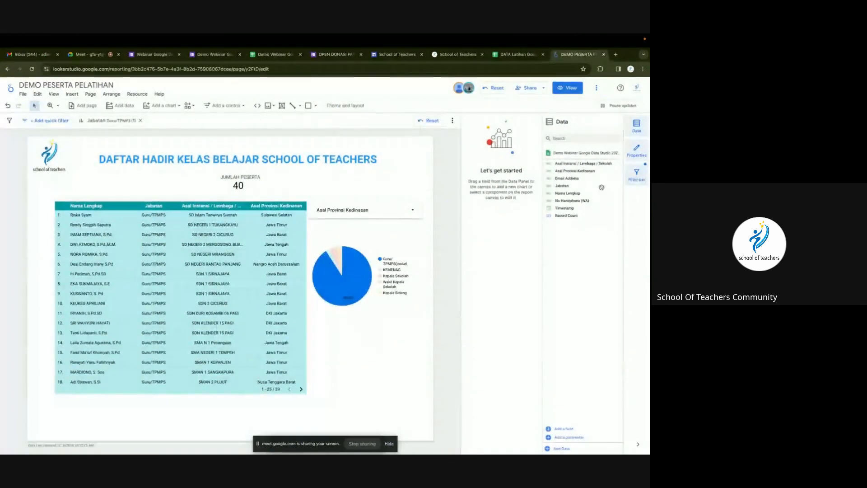
pyautogui.click(410, 328)
pyautogui.click(630, 71)
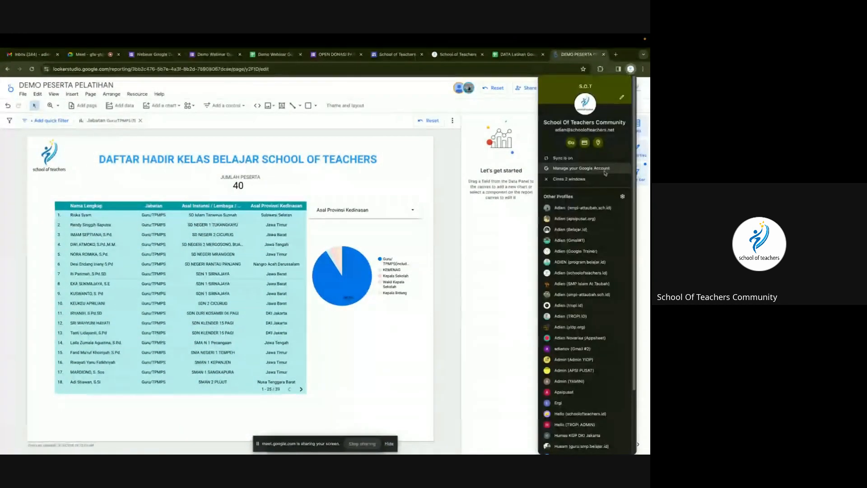
pyautogui.click(583, 255)
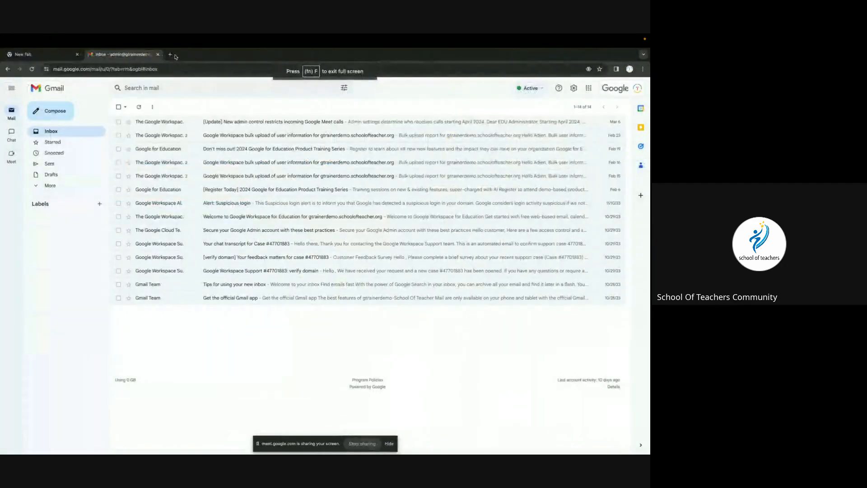
# Open the copied report link in a new tab in the second profile.
pyautogui.click(173, 55)
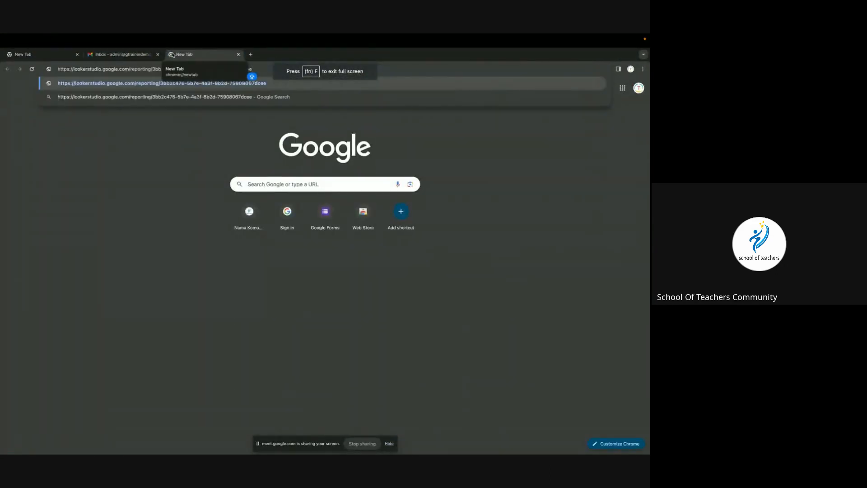
pyautogui.press('Return')
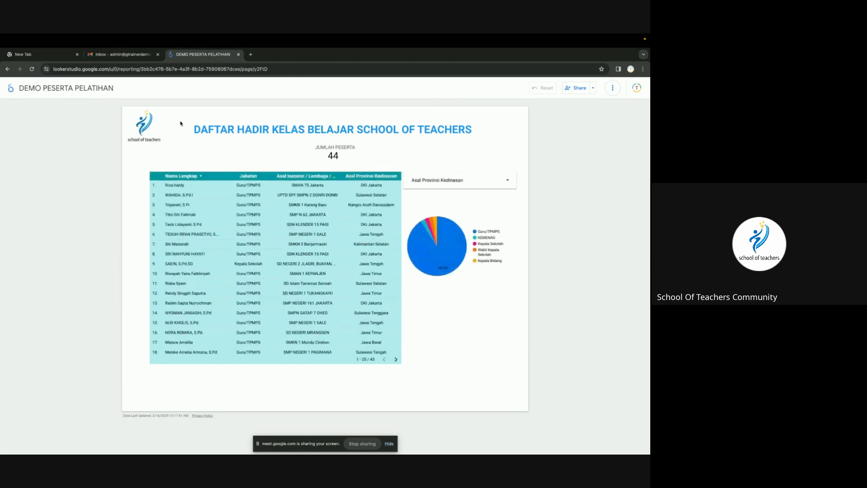
pyautogui.click(393, 170)
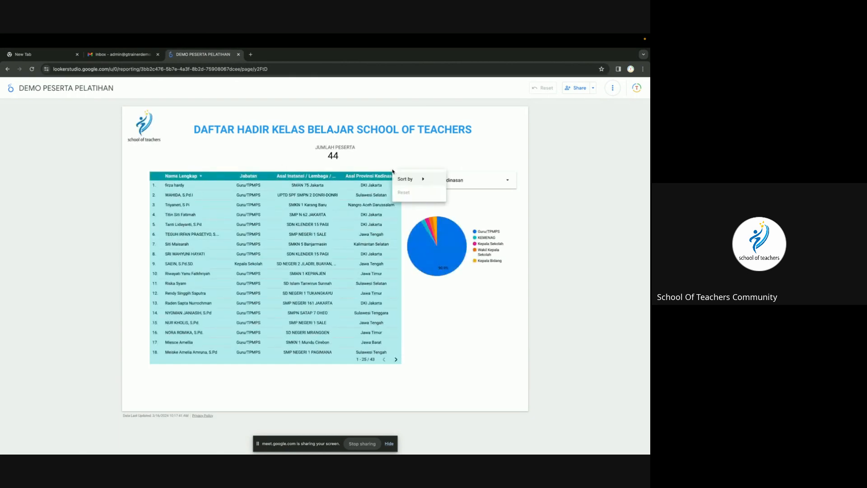
pyautogui.click(424, 159)
# Sort the participant table by Jabatan, then back by Nama Lengkap.
pyautogui.click(394, 166)
pyautogui.moveTo(411, 175)
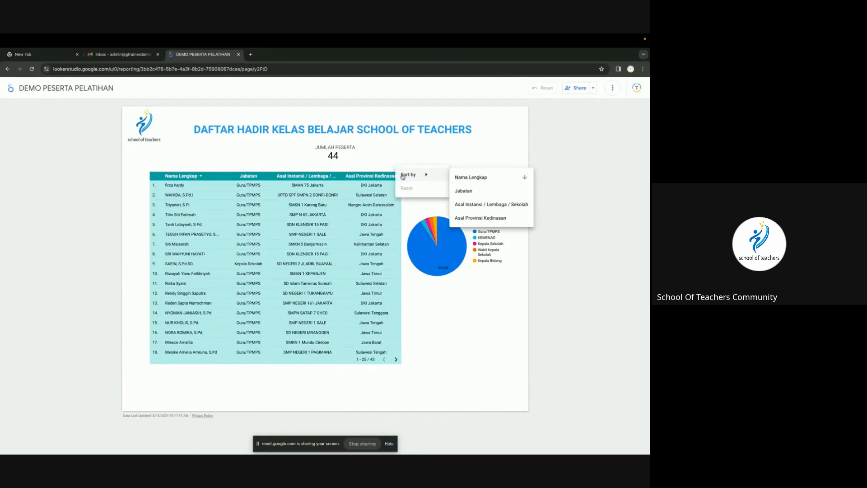
pyautogui.click(468, 191)
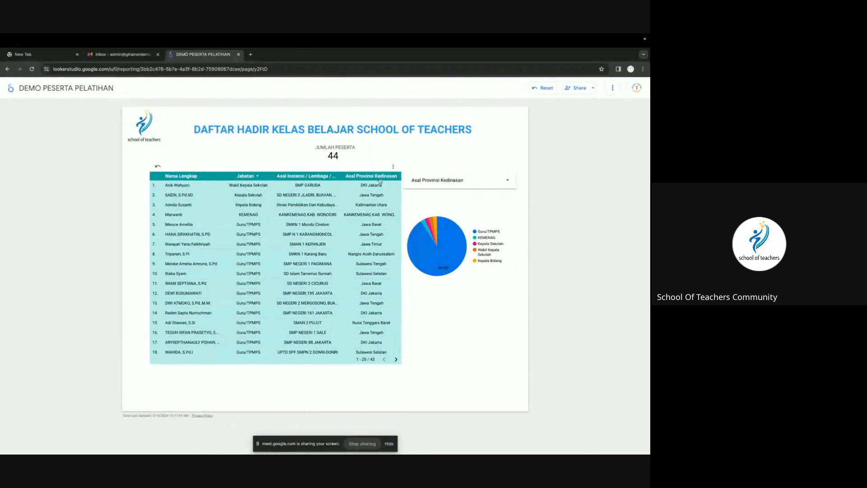
pyautogui.click(393, 167)
pyautogui.moveTo(433, 180)
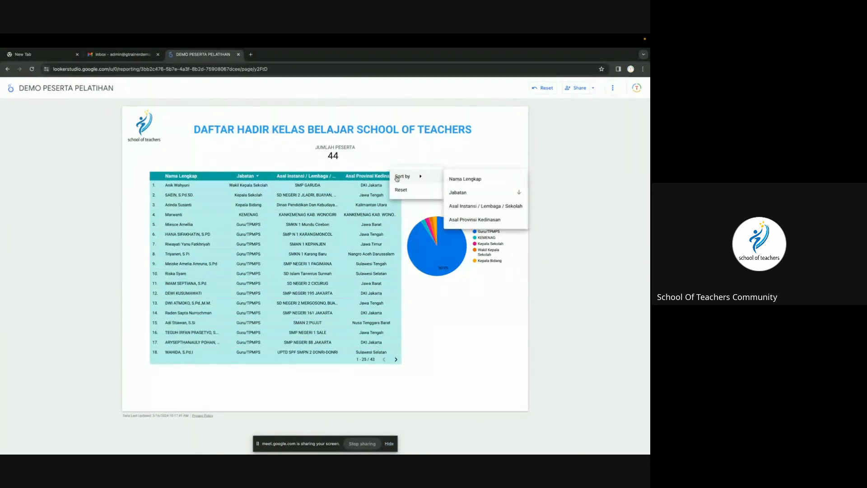
pyautogui.click(465, 179)
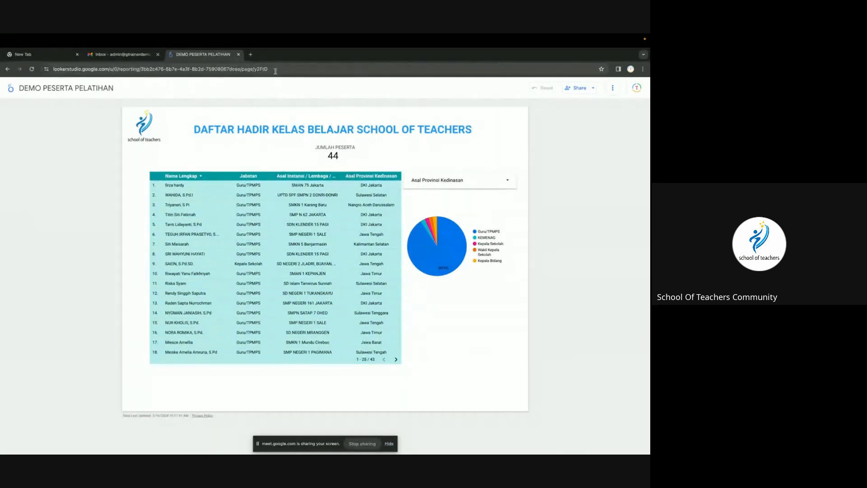
# Confirm sharing is denied for this viewer, close the report's tab, and stop screen sharing.
pyautogui.click(573, 88)
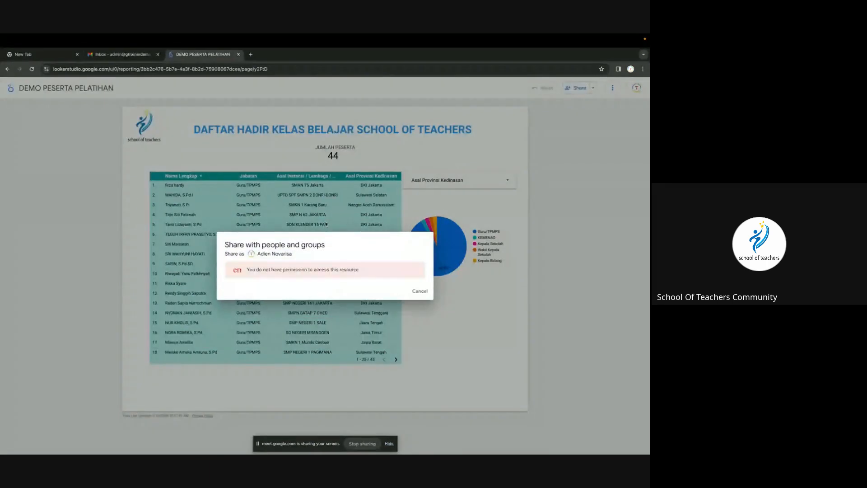
pyautogui.click(420, 291)
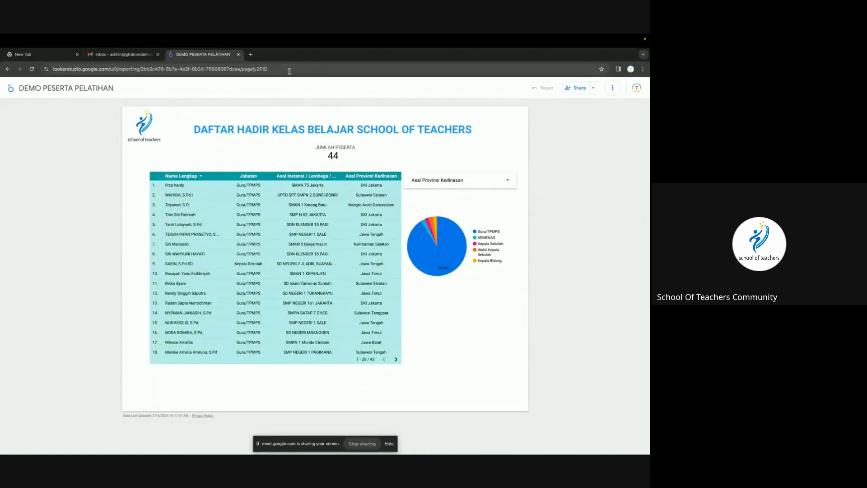
pyautogui.click(238, 54)
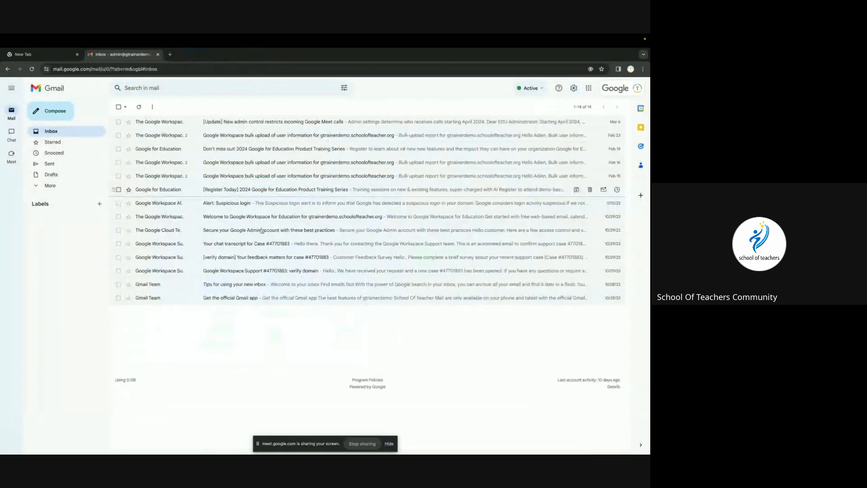
pyautogui.click(355, 447)
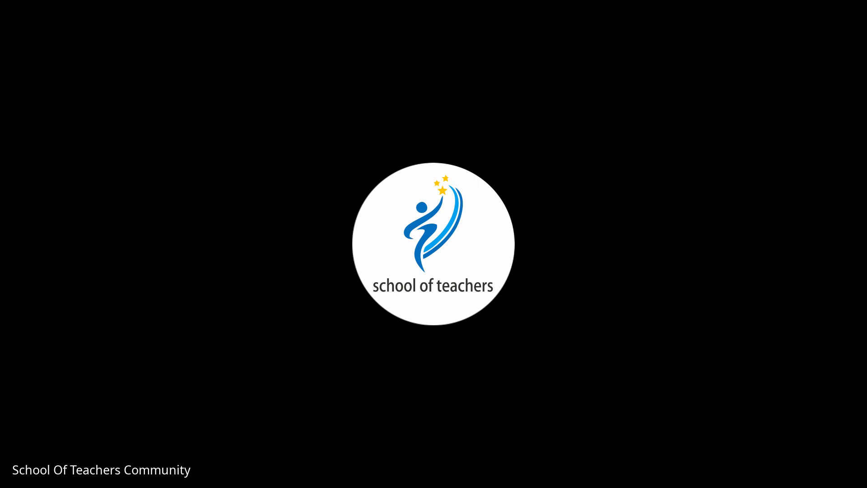
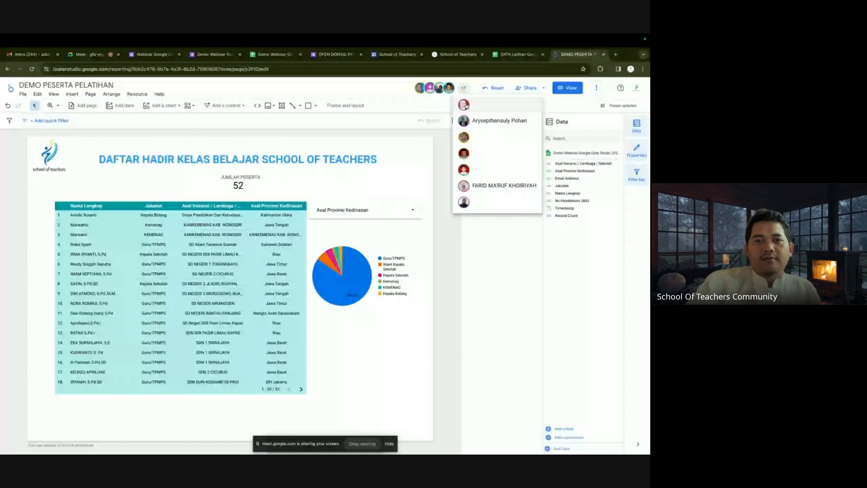
# Close the collaborator list and open the attendance report's sharing settings.
pyautogui.click(444, 195)
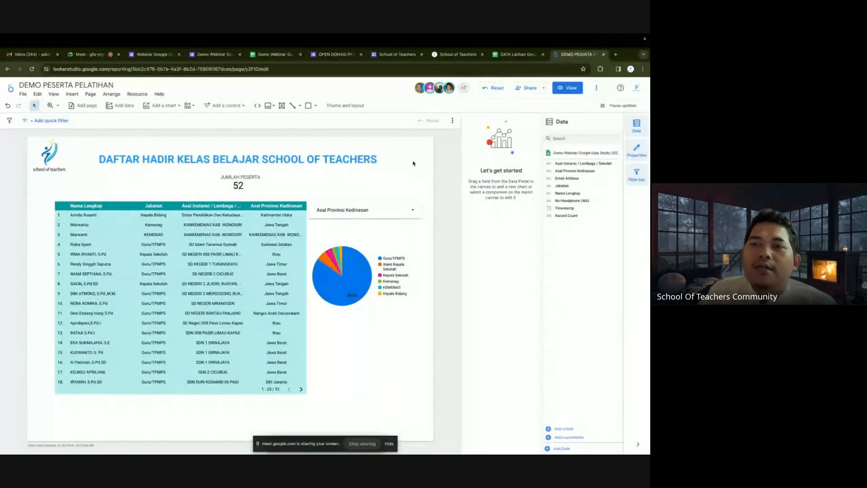
pyautogui.click(519, 88)
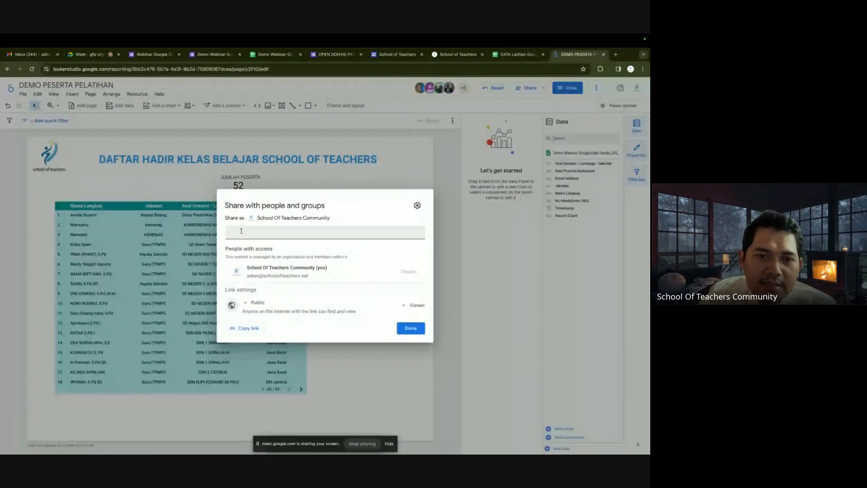
# Share the report with a found contact as Editor, send the invite, and close the dialog.
pyautogui.click(241, 231)
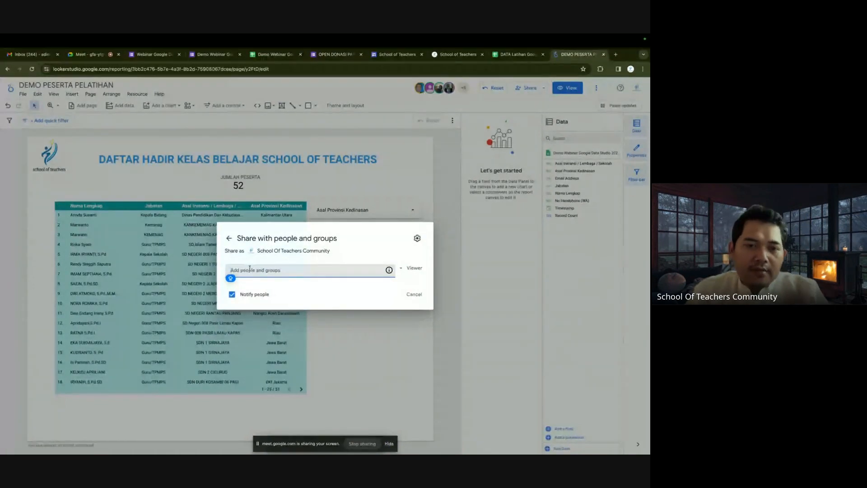
pyautogui.write('ADIEN')
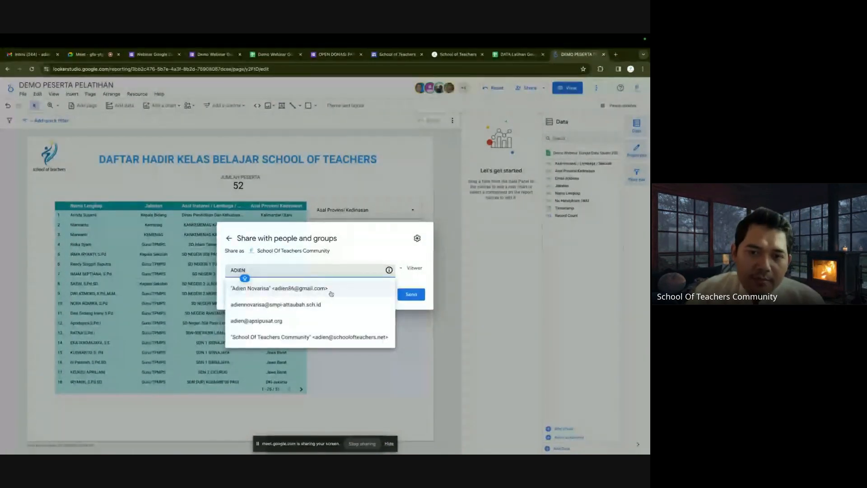
pyautogui.click(331, 294)
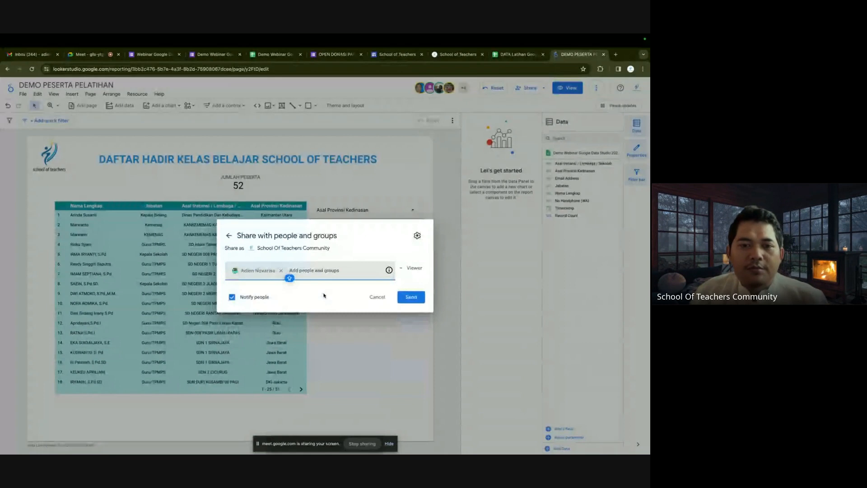
pyautogui.click(415, 269)
pyautogui.click(420, 285)
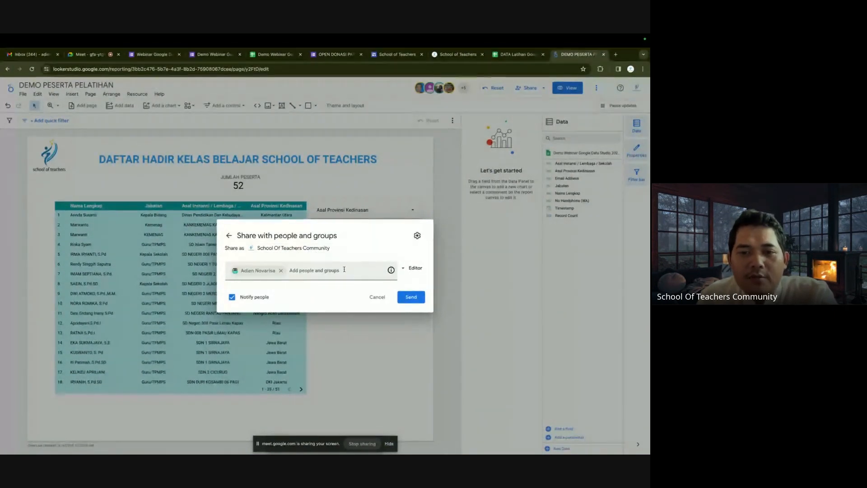
pyautogui.click(405, 298)
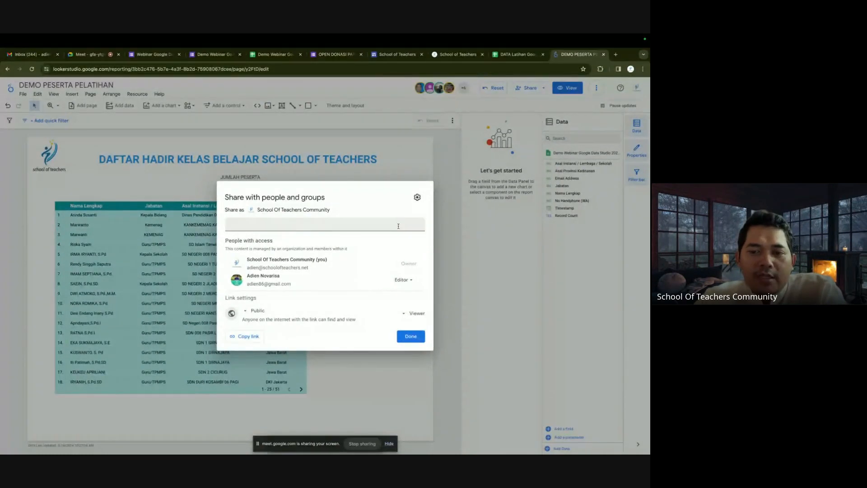
pyautogui.click(411, 337)
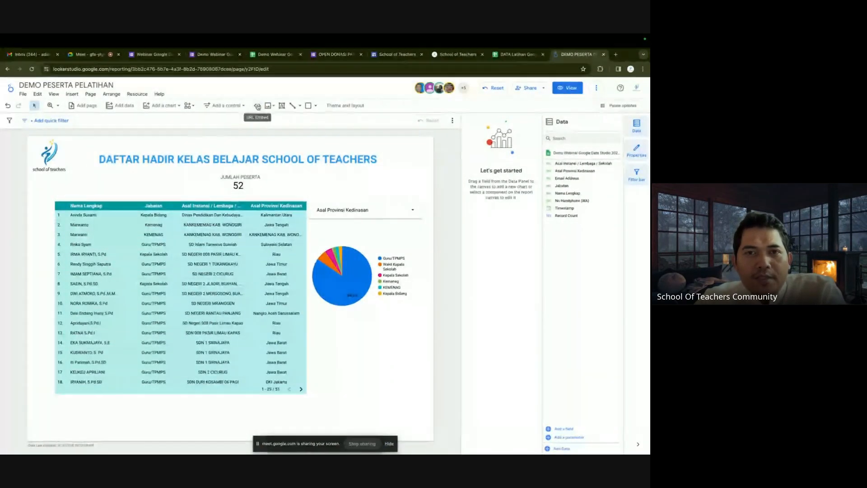
# Open YouTube in a new browser tab.
pyautogui.click(616, 55)
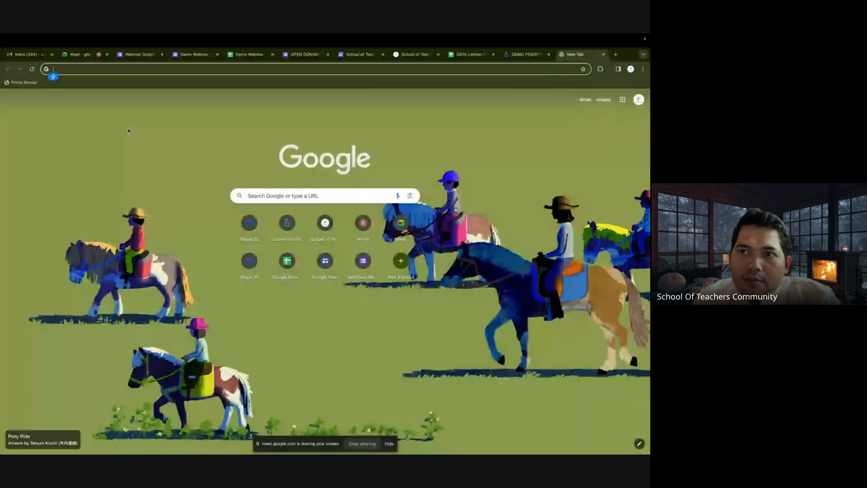
pyautogui.press('super+r')
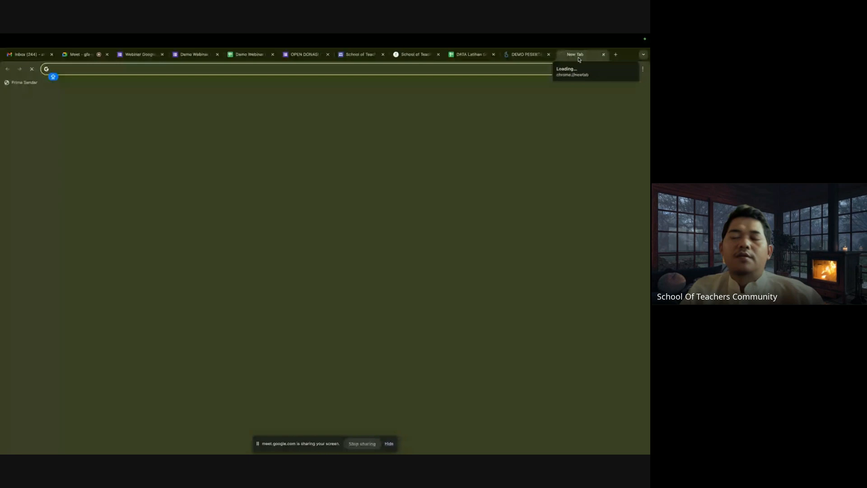
pyautogui.write('y')
pyautogui.press('Return')
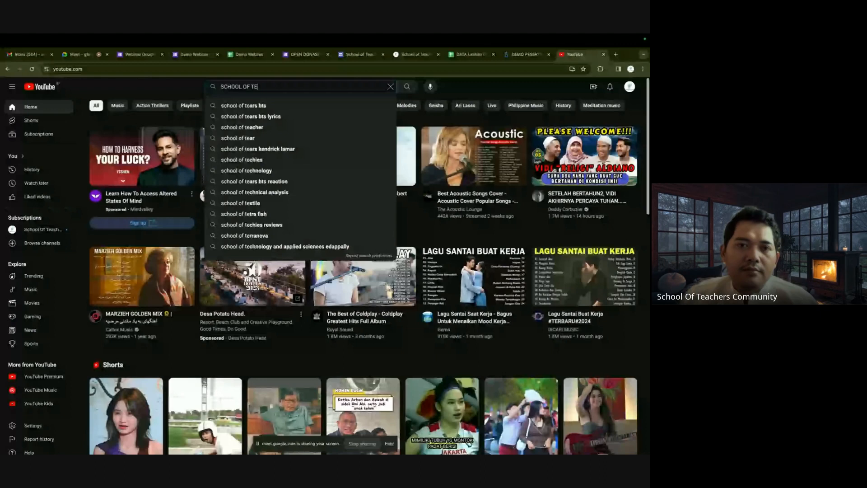
pyautogui.write('ACHERS')
pyautogui.press('Return')
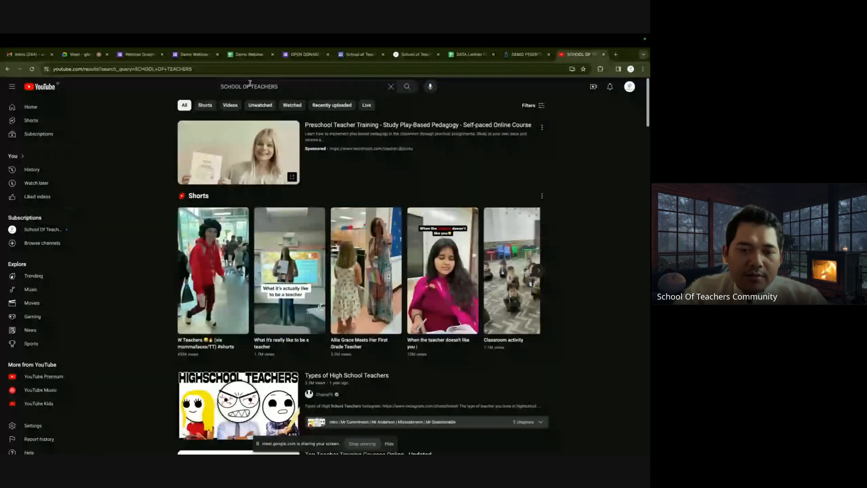
pyautogui.click(287, 85)
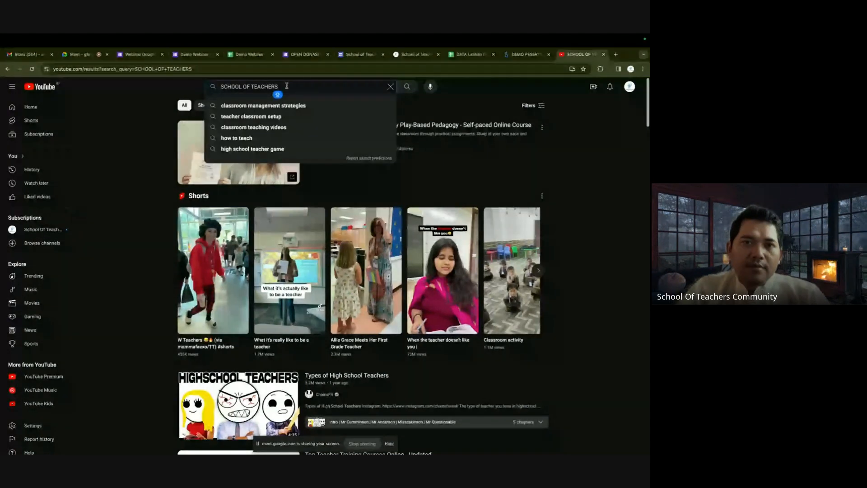
pyautogui.press('BackSpace')
pyautogui.press('Return')
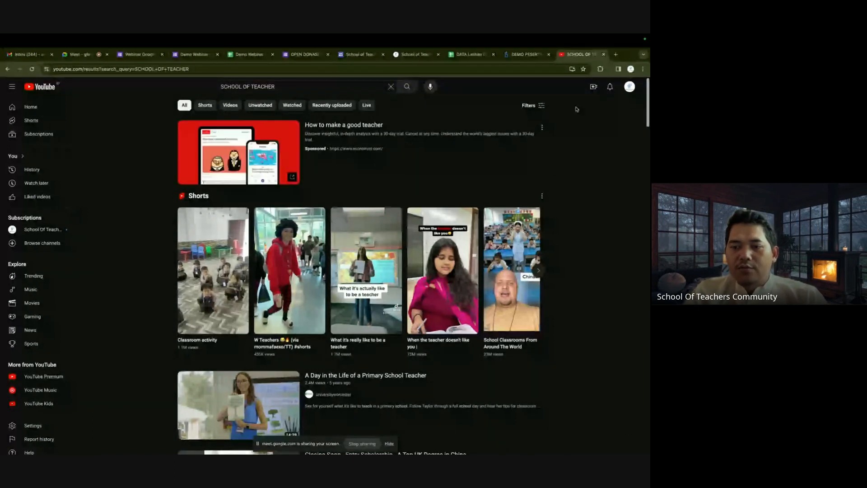
pyautogui.click(631, 70)
pyautogui.scroll(-5, 576, 375)
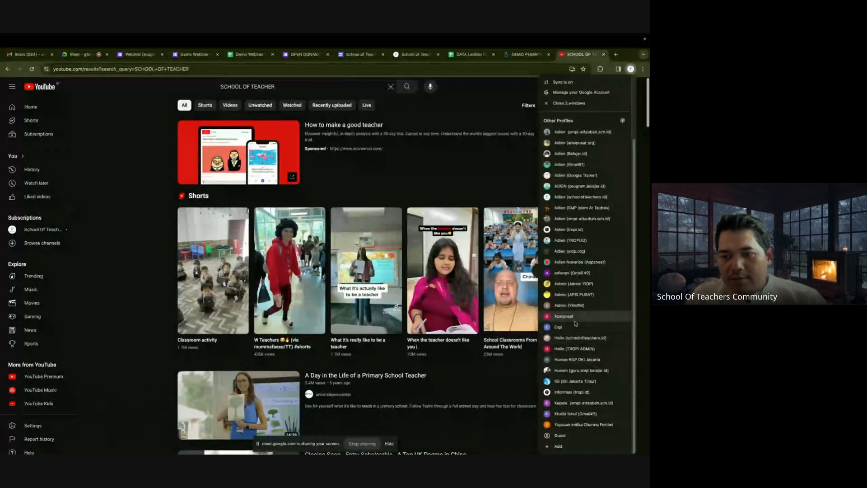
# Open a separate Chrome window for a different signed-in profile.
pyautogui.click(576, 424)
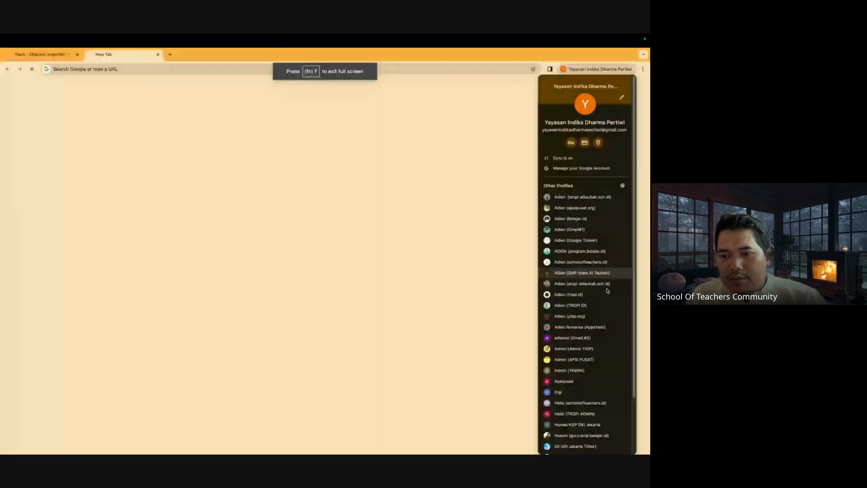
pyautogui.scroll(-2, 587, 423)
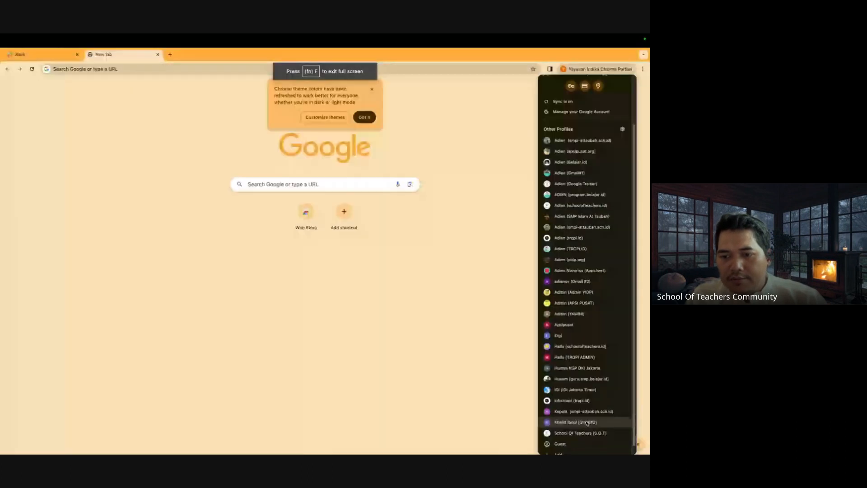
pyautogui.scroll(-1, 586, 422)
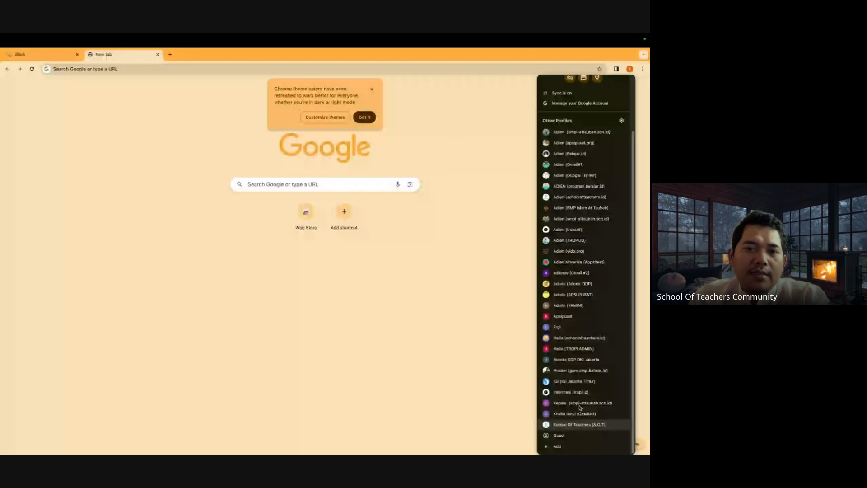
pyautogui.click(579, 413)
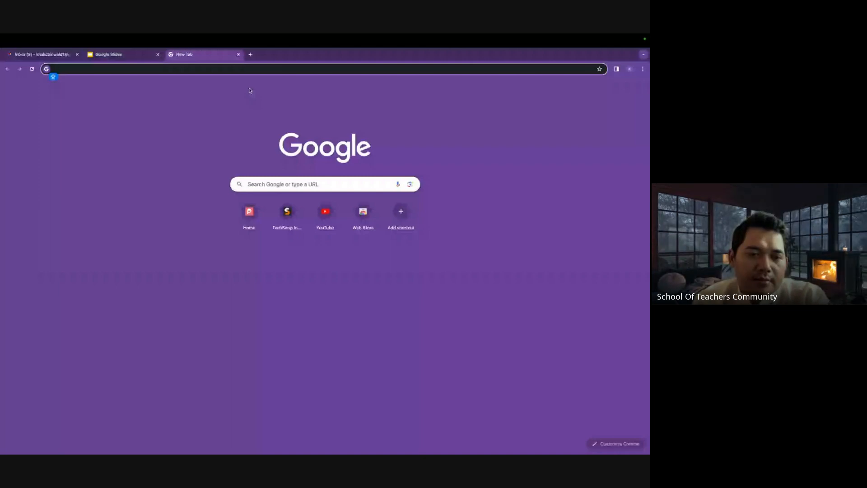
# Open the pasted YouTube video link and close the Google Slides tab.
pyautogui.write('youtu.be/egu2aXGKem0')
pyautogui.press('Return')
pyautogui.click(158, 55)
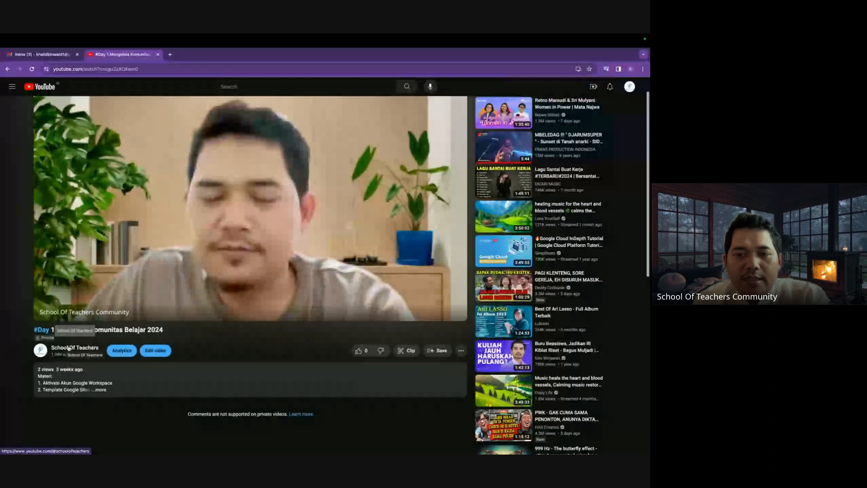
pyautogui.scroll(-2, 335, 298)
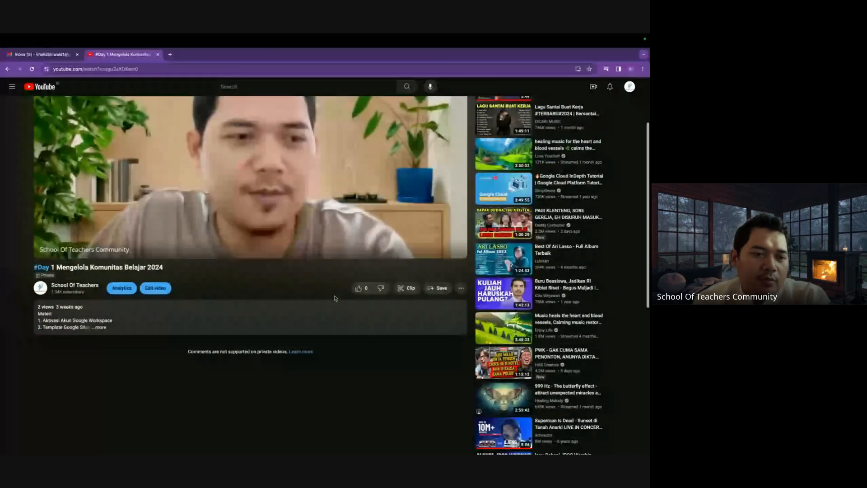
pyautogui.scroll(2, 335, 298)
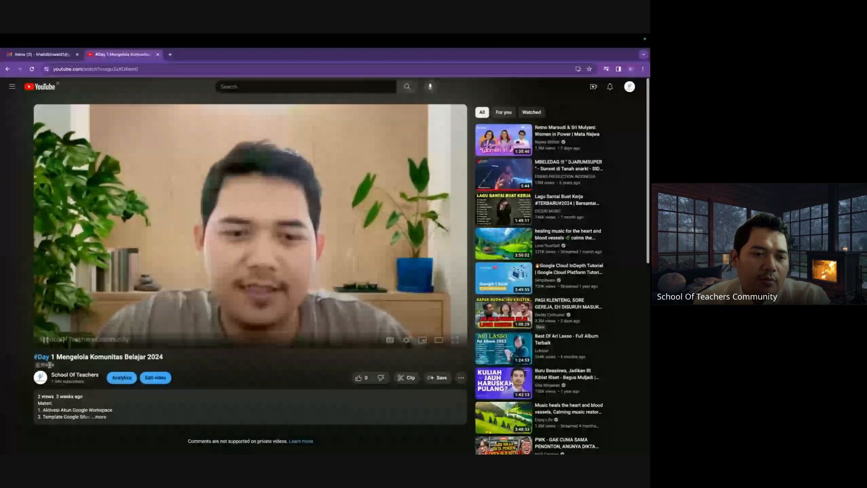
# Go to the School Of Teachers channel's Videos list.
pyautogui.click(63, 377)
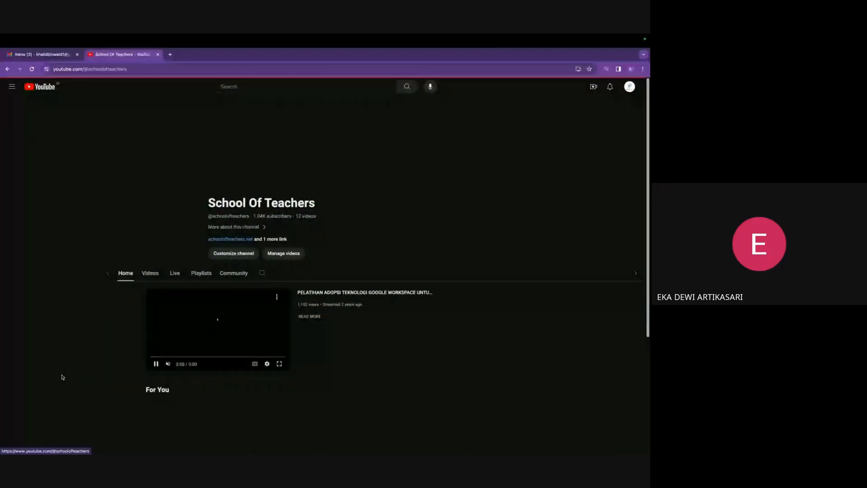
pyautogui.click(180, 254)
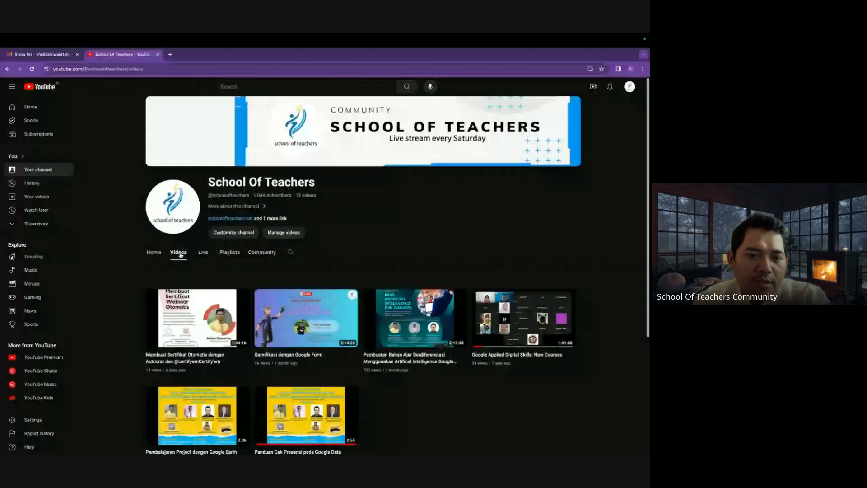
pyautogui.click(156, 254)
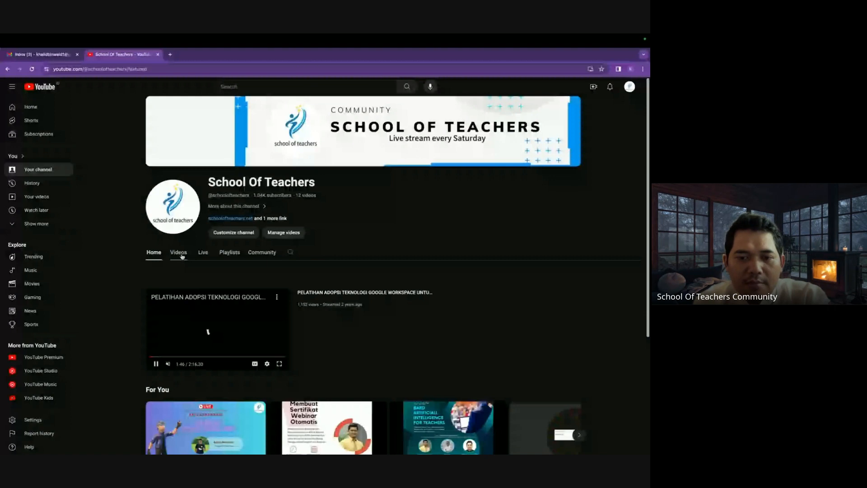
pyautogui.click(183, 255)
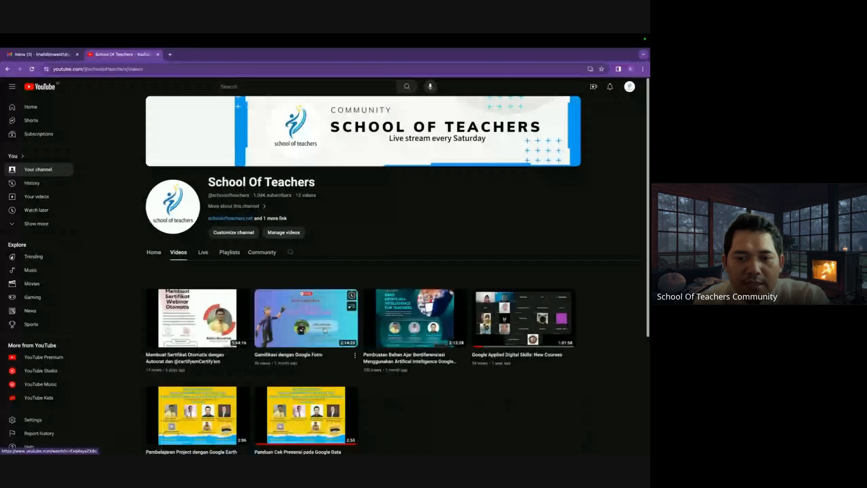
# Copy the 'Gamifikasi dengan Google Form' video's share link and return to the School Of Teachers window.
pyautogui.click(355, 356)
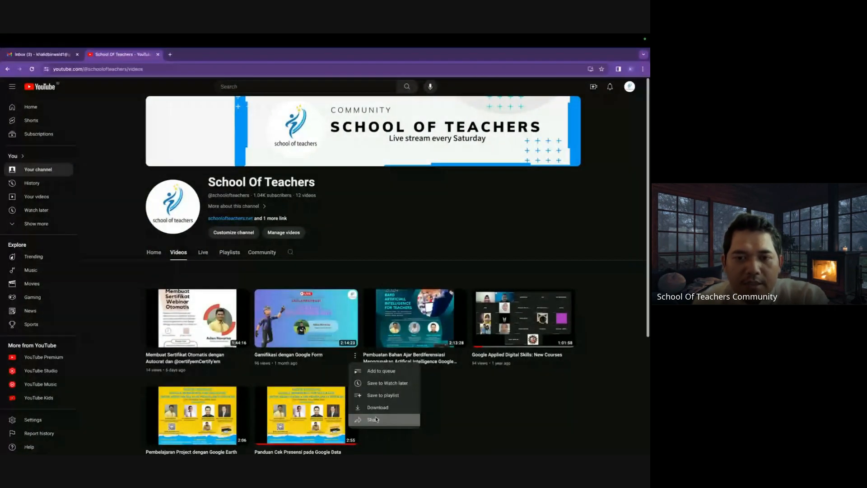
pyautogui.click(376, 420)
pyautogui.click(391, 306)
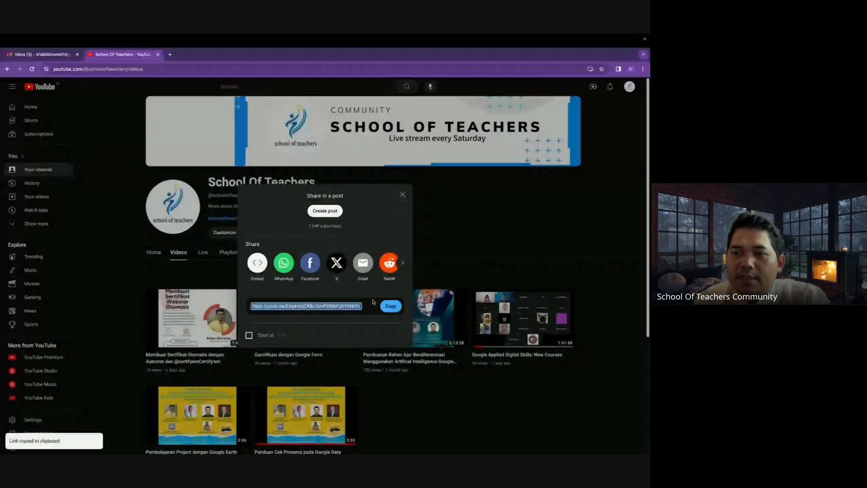
pyautogui.click(632, 69)
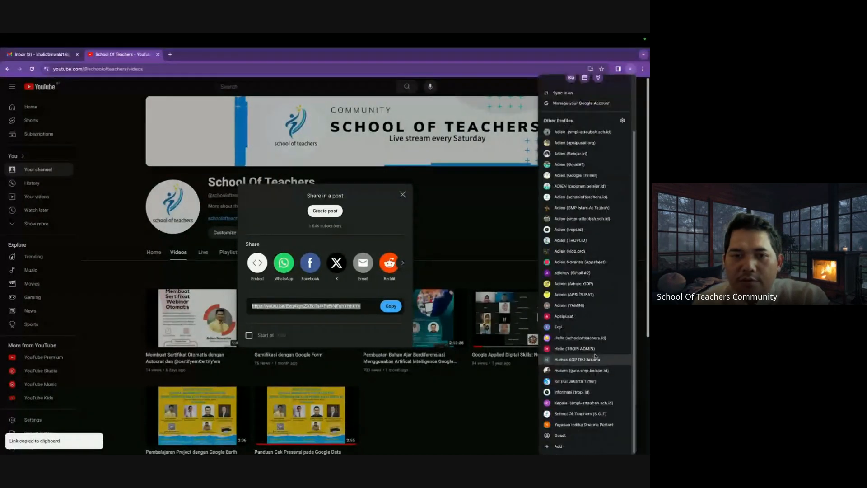
pyautogui.click(583, 414)
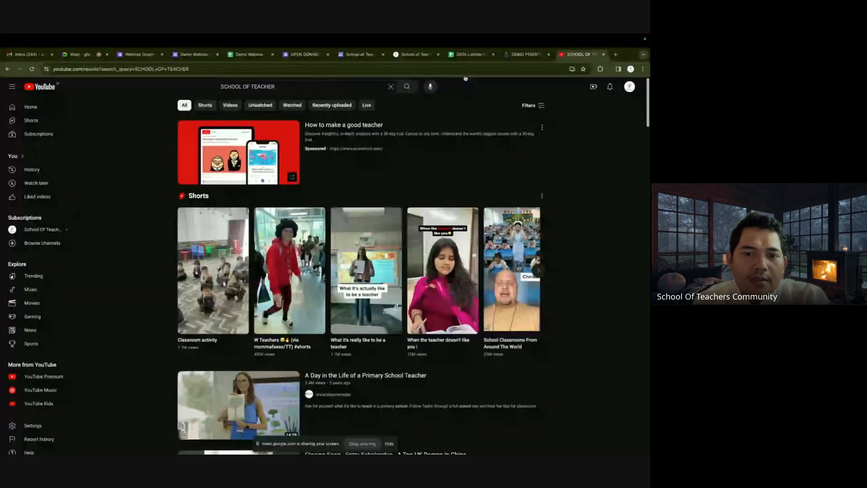
# Remove the stray pasted Asal Lembaga control from the DEMO PESERTA report.
pyautogui.hotkey('ctrl', 'shift', 'Tab')
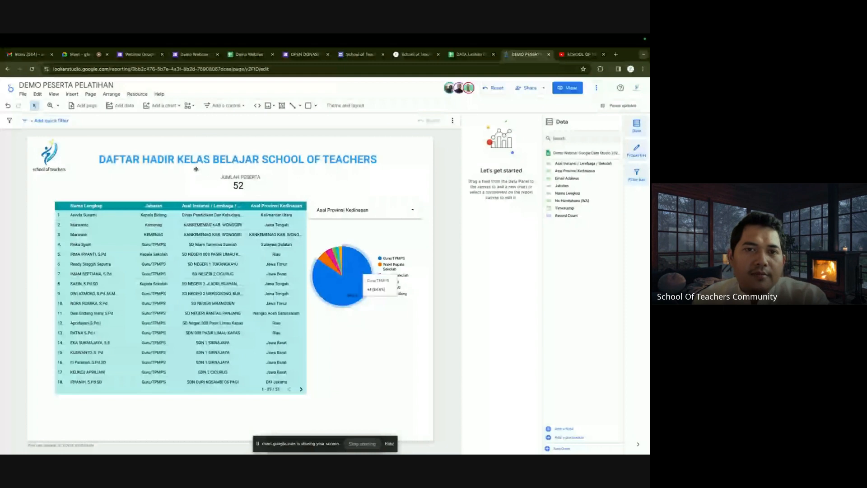
pyautogui.click(259, 107)
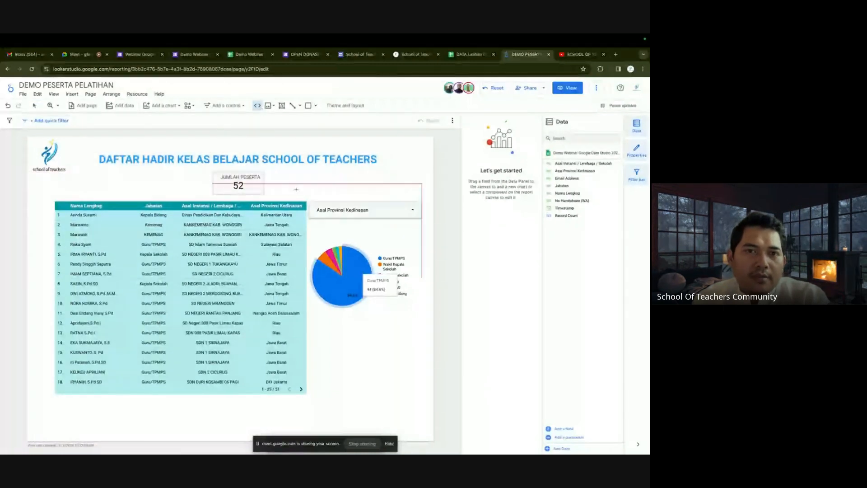
pyautogui.click(259, 107)
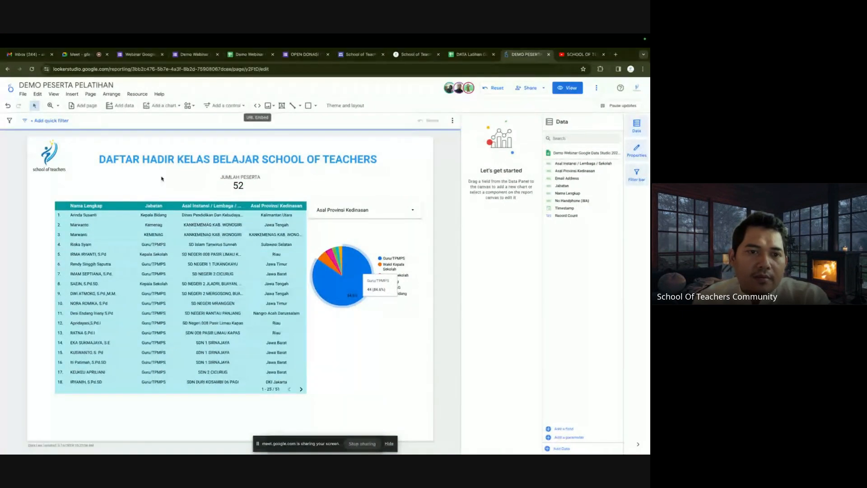
pyautogui.rightClick(148, 185)
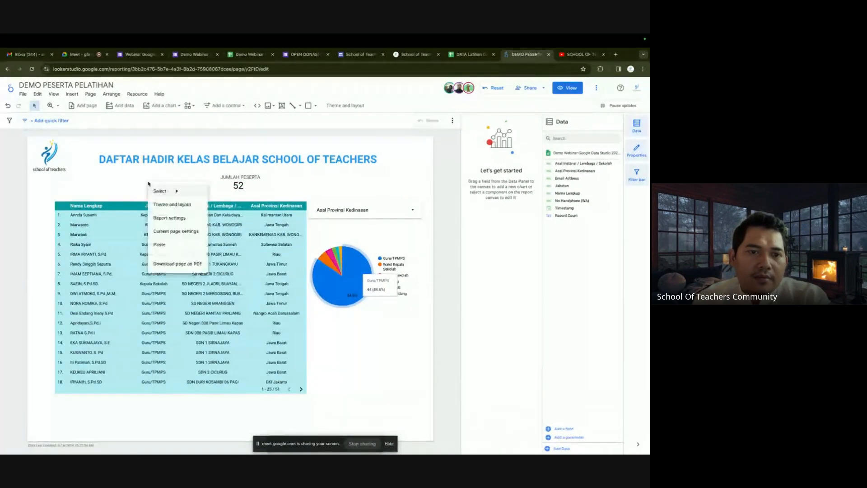
pyautogui.click(165, 245)
pyautogui.rightClick(358, 364)
pyautogui.click(370, 334)
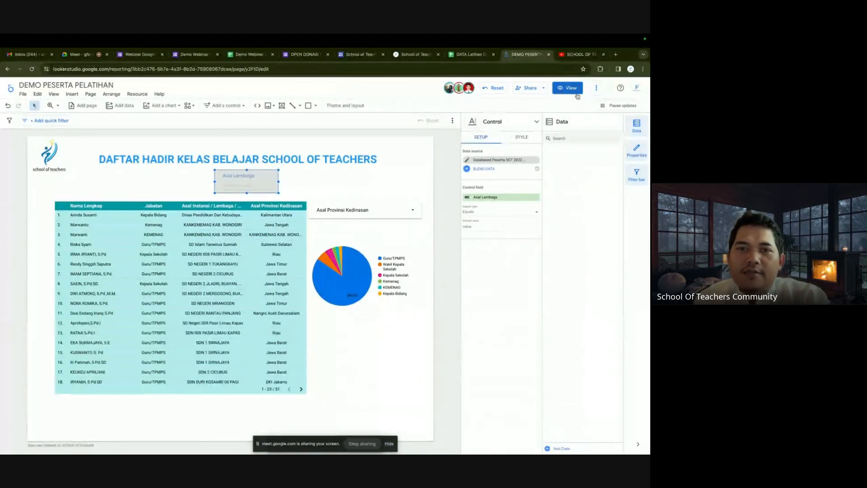
pyautogui.press('super+v')
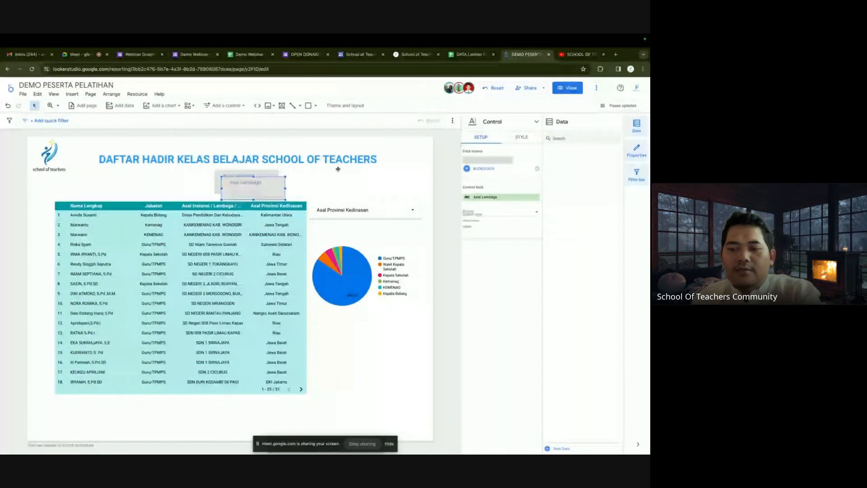
pyautogui.press('Delete')
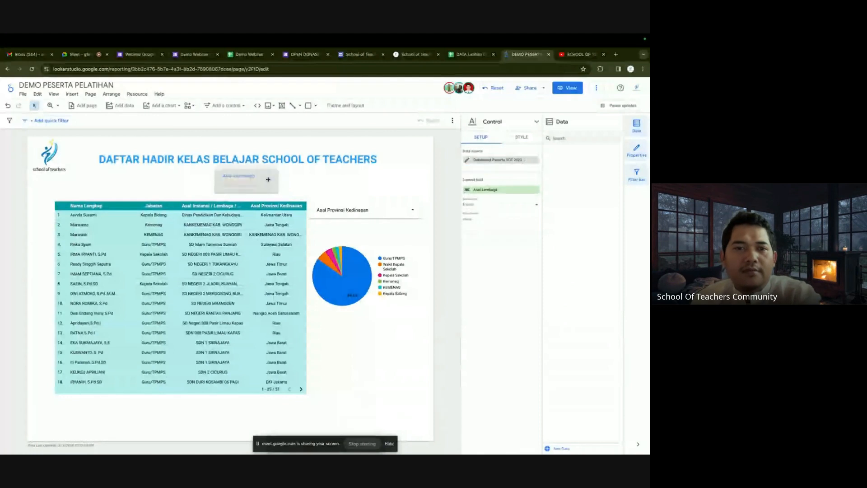
pyautogui.click(268, 179)
pyautogui.press('Delete')
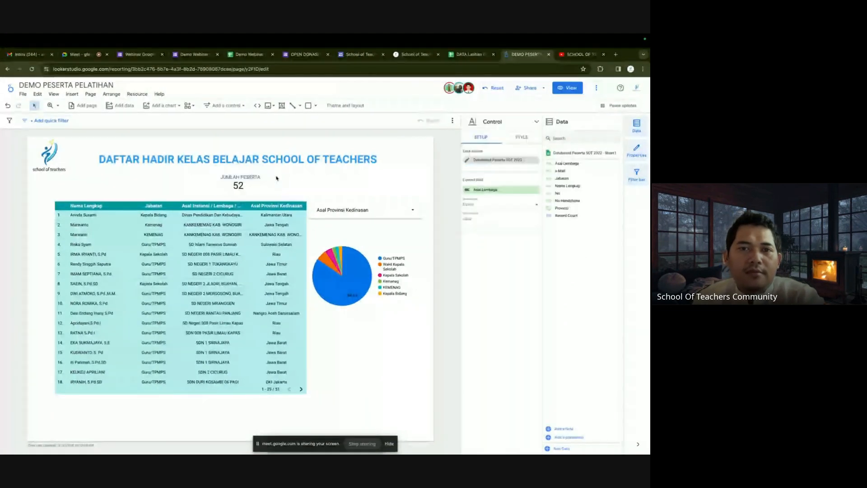
# Place a URL embed box on the report and paste the YouTube video link.
pyautogui.click(260, 108)
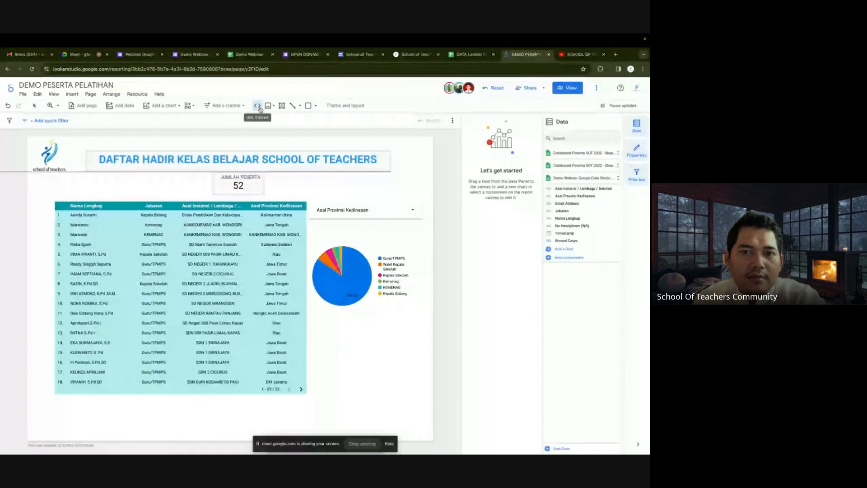
pyautogui.press('Escape')
pyautogui.click(326, 182)
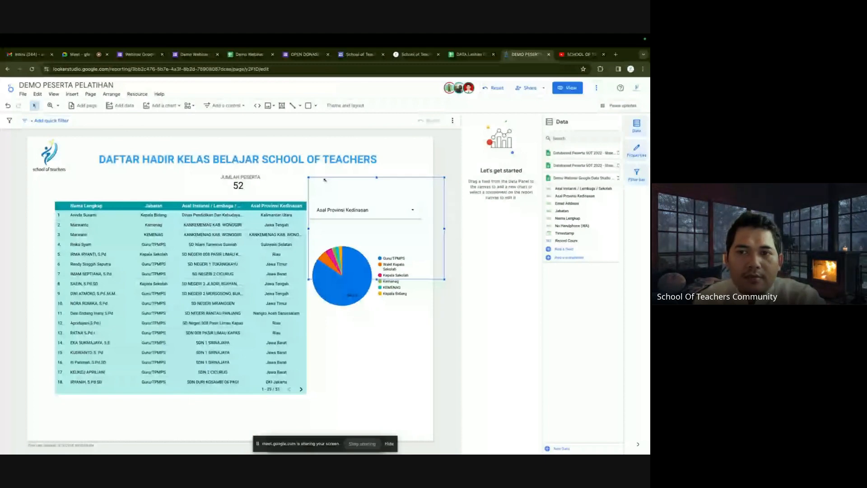
pyautogui.rightClick(325, 180)
pyautogui.click(471, 161)
pyautogui.hotkey('ctrl', 'v')
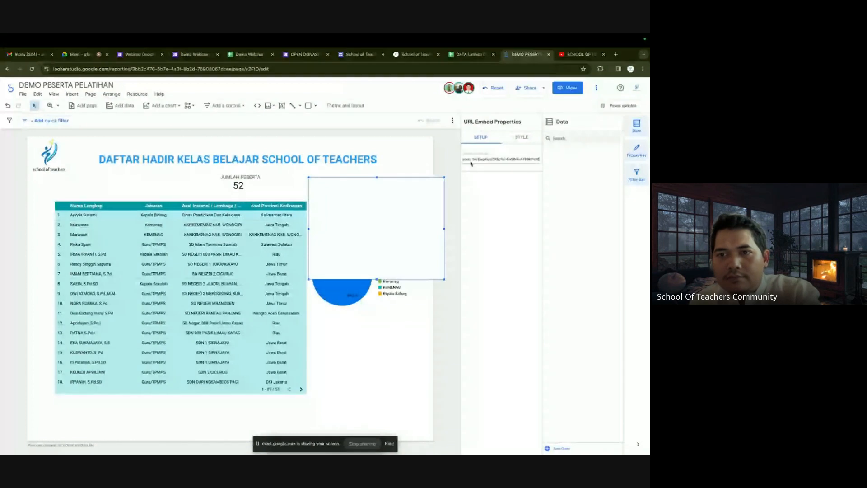
# Load the embedded video and resize it beside the attendance table.
pyautogui.press('capslock')
pyautogui.press('Return')
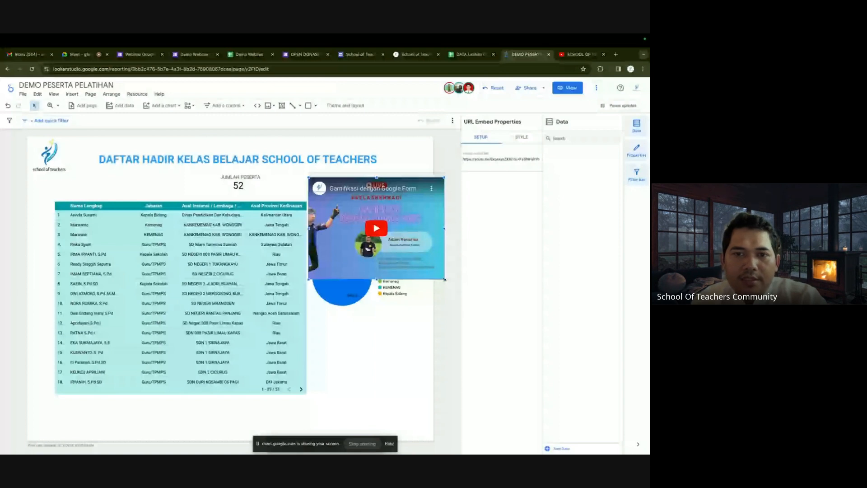
pyautogui.moveTo(445, 280); pyautogui.dragTo(394, 230)
pyautogui.moveTo(364, 192); pyautogui.dragTo(384, 315)
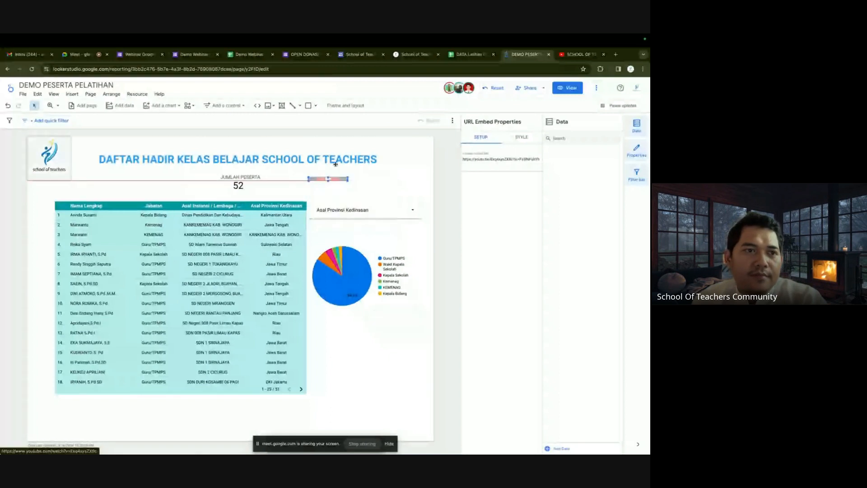
pyautogui.click(7, 107)
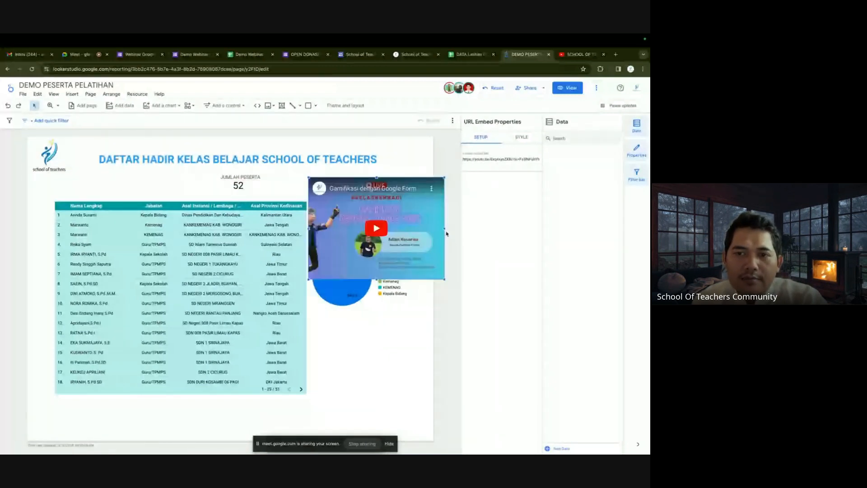
pyautogui.moveTo(445, 229); pyautogui.dragTo(420, 232)
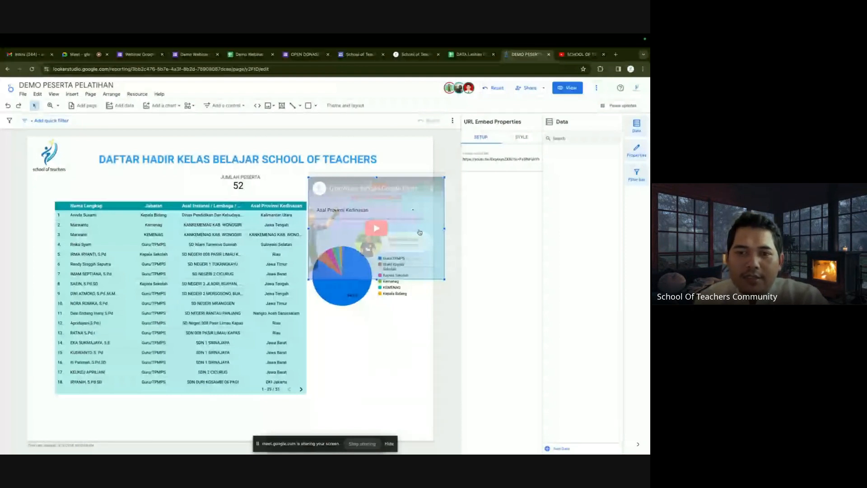
pyautogui.moveTo(445, 228); pyautogui.dragTo(446, 228)
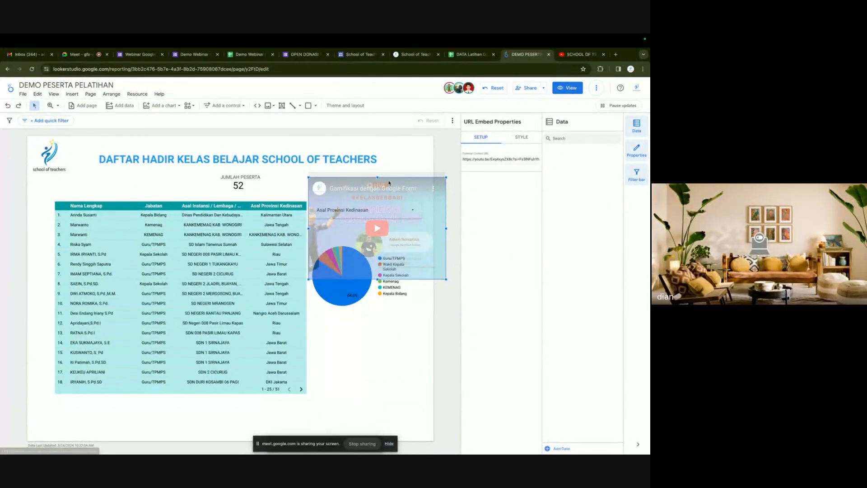
pyautogui.moveTo(390, 281); pyautogui.dragTo(392, 327)
# Check the embedded video's extra options, then go to the Meet call.
pyautogui.click(392, 328)
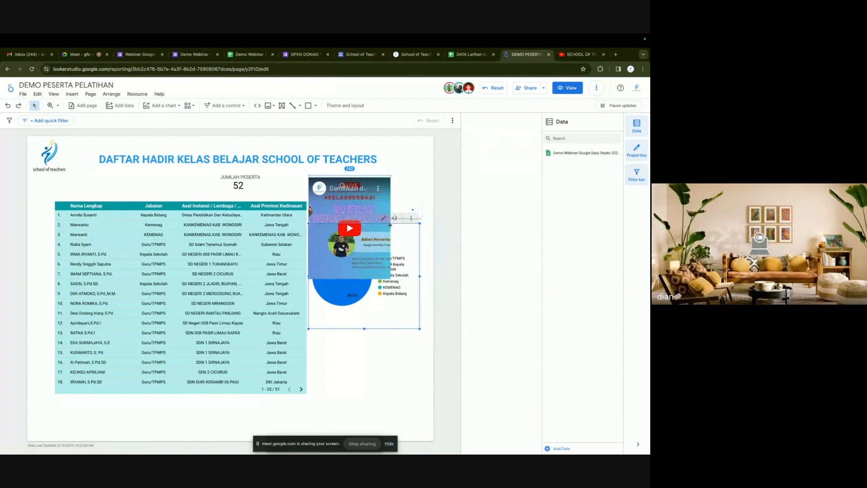
pyautogui.click(378, 187)
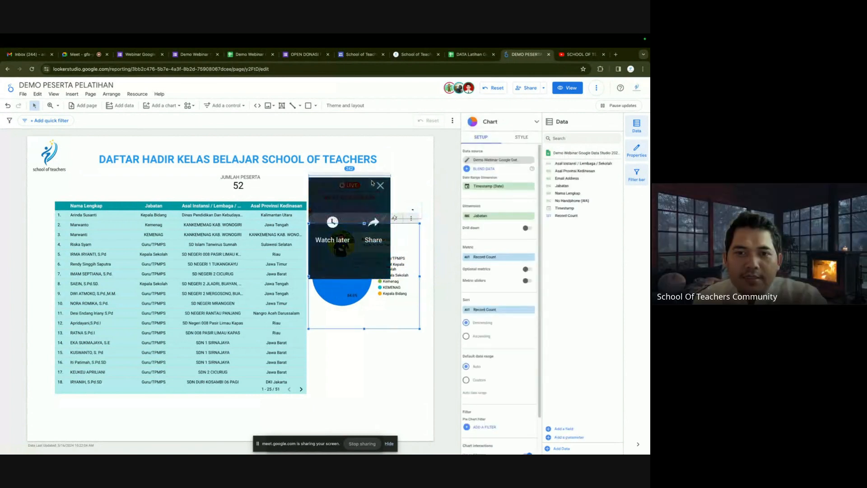
pyautogui.click(380, 186)
pyautogui.click(7, 106)
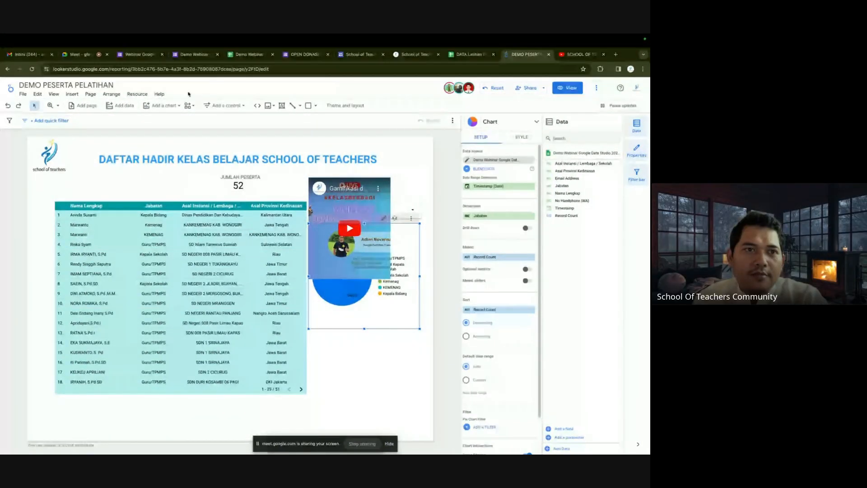
pyautogui.click(85, 55)
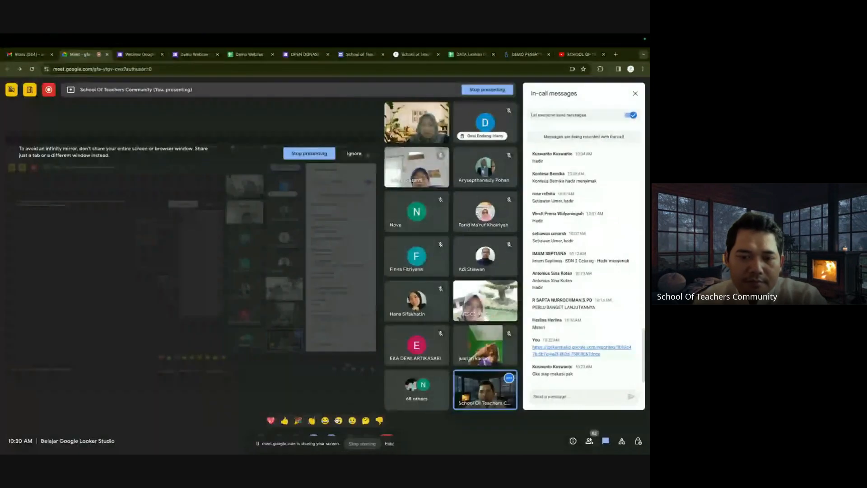
# Turn off the Meet camera and show the School of Teachers site's Home page.
pyautogui.moveTo(312, 444); pyautogui.dragTo(303, 377)
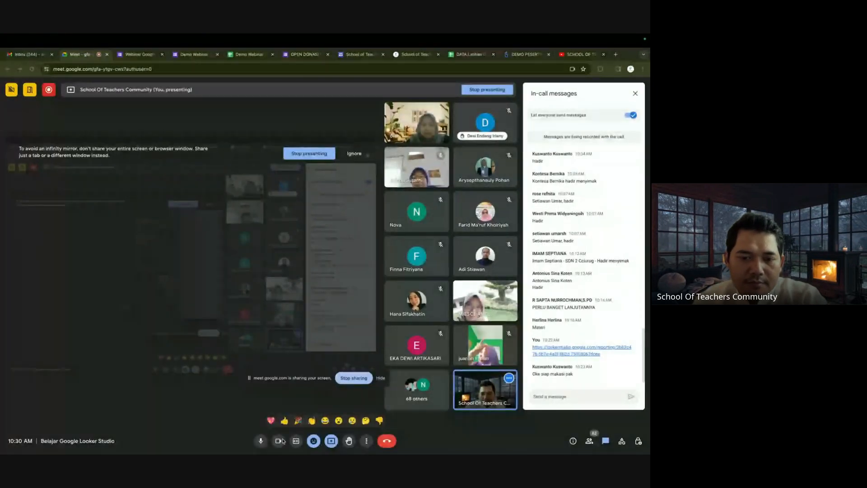
pyautogui.click(279, 442)
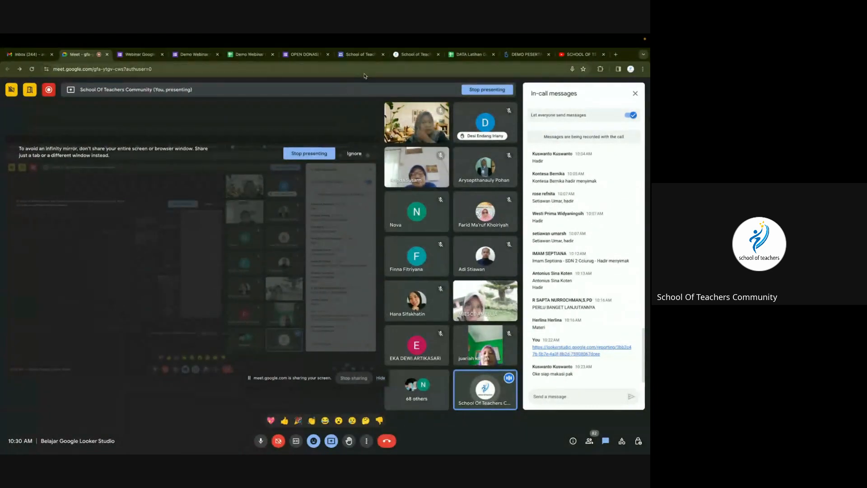
pyautogui.click(407, 54)
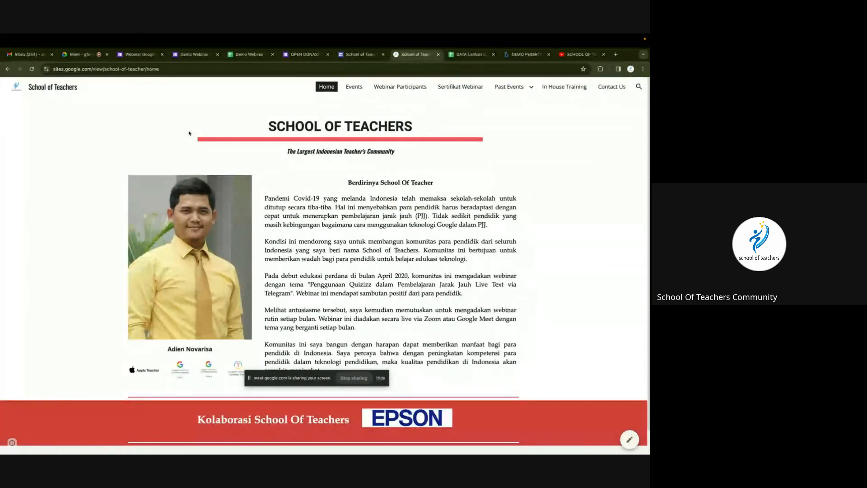
# Show the Events page's Looker Studio webinar poster at the top.
pyautogui.click(355, 87)
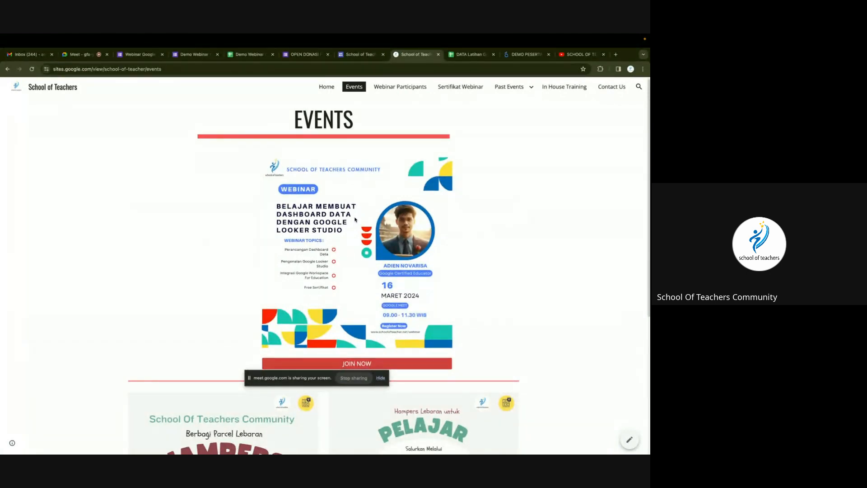
pyautogui.scroll(-5, 375, 211)
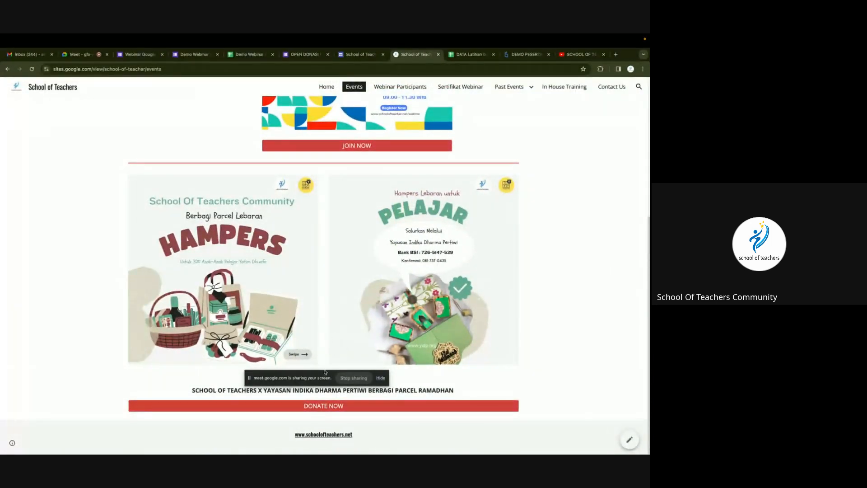
pyautogui.moveTo(322, 380); pyautogui.dragTo(469, 439)
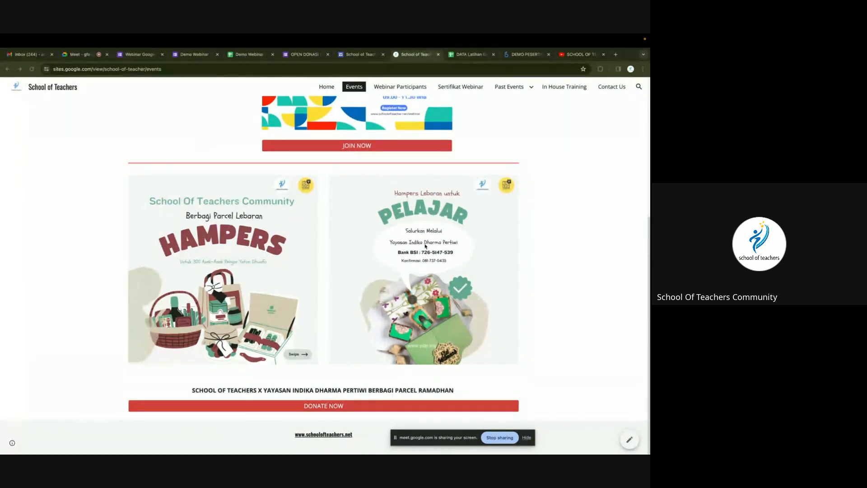
pyautogui.scroll(5, 425, 246)
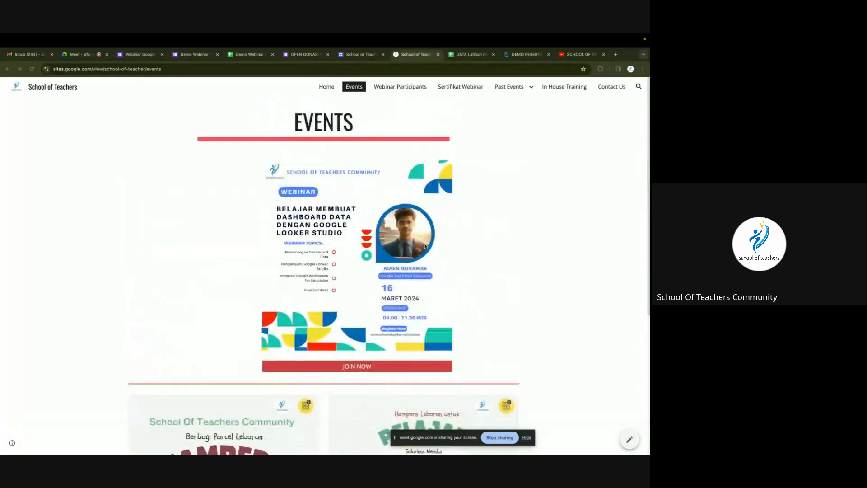
# Show the Webinar Participants and Sertifikat Webinar pages, then the Webinar Google Data Studio 2024 form.
pyautogui.click(412, 90)
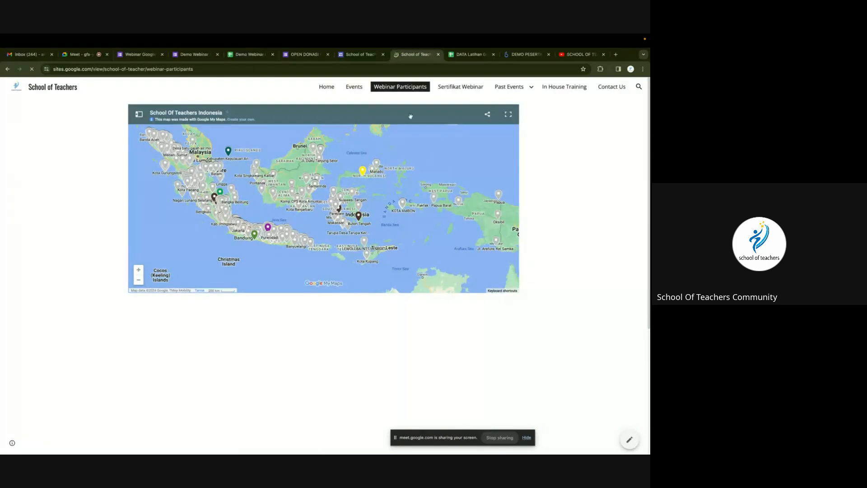
pyautogui.click(450, 88)
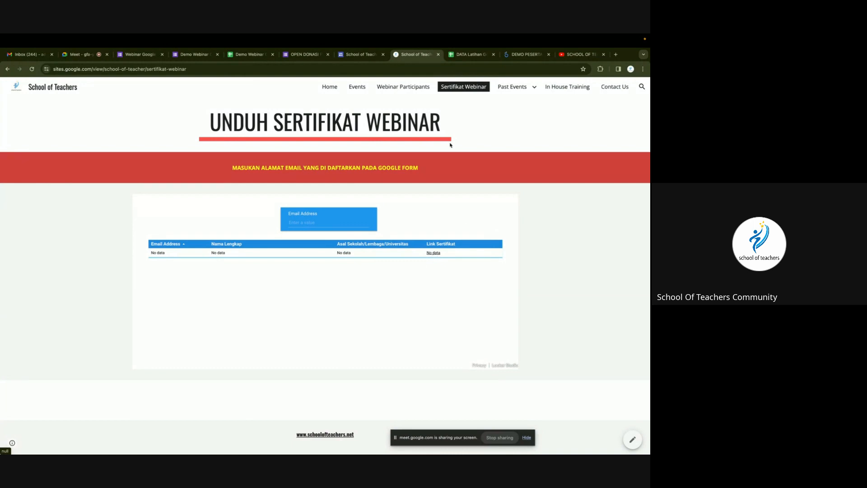
pyautogui.click(142, 56)
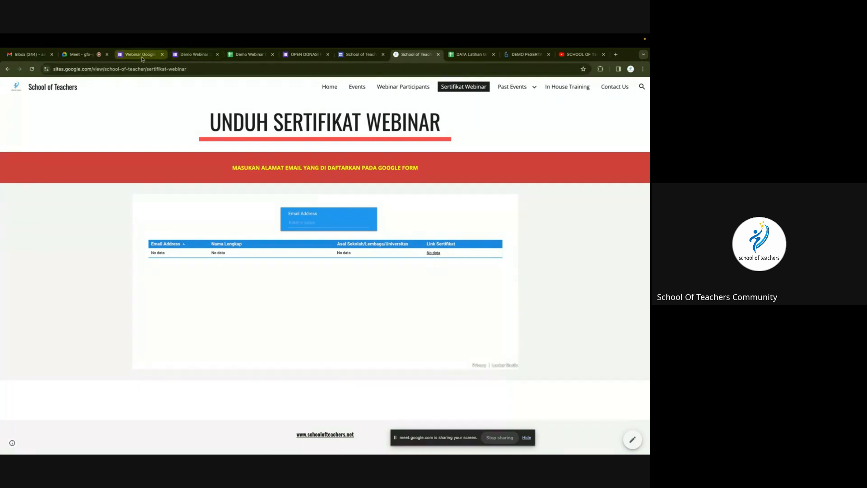
# Preview the certificate form with respondent email recording on and continue to Data untuk Sertifikat.
pyautogui.scroll(15, 335, 225)
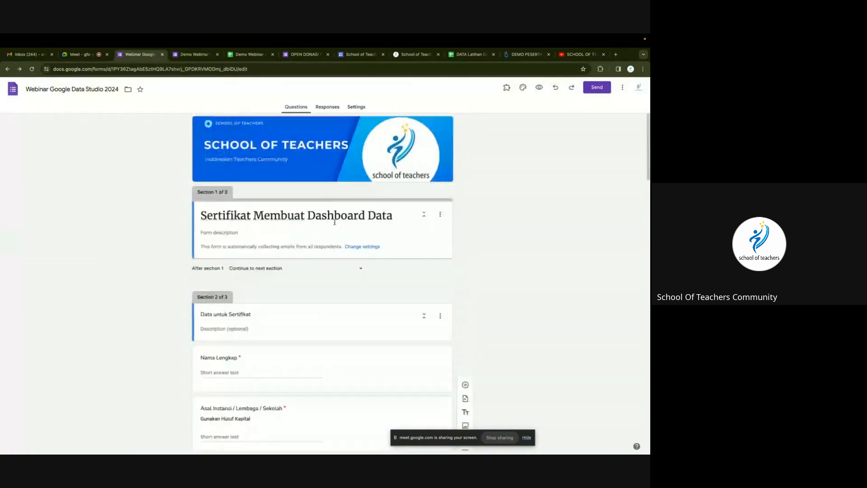
pyautogui.click(535, 91)
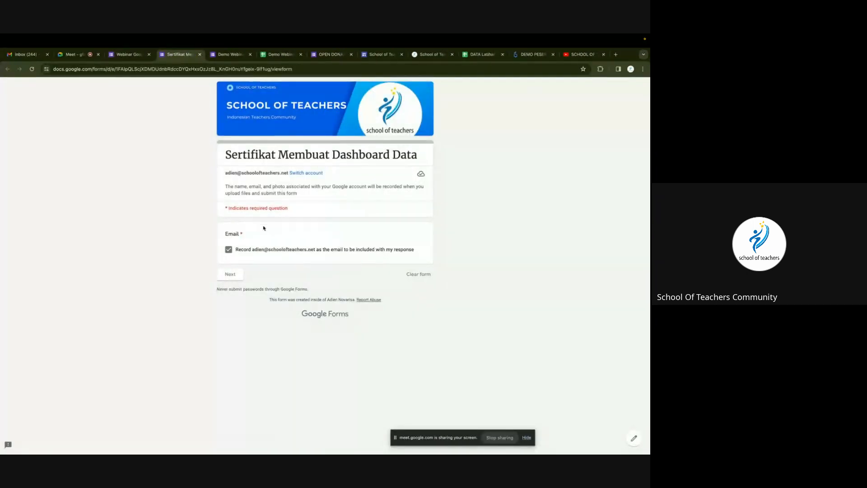
pyautogui.click(229, 251)
pyautogui.click(229, 250)
pyautogui.click(226, 275)
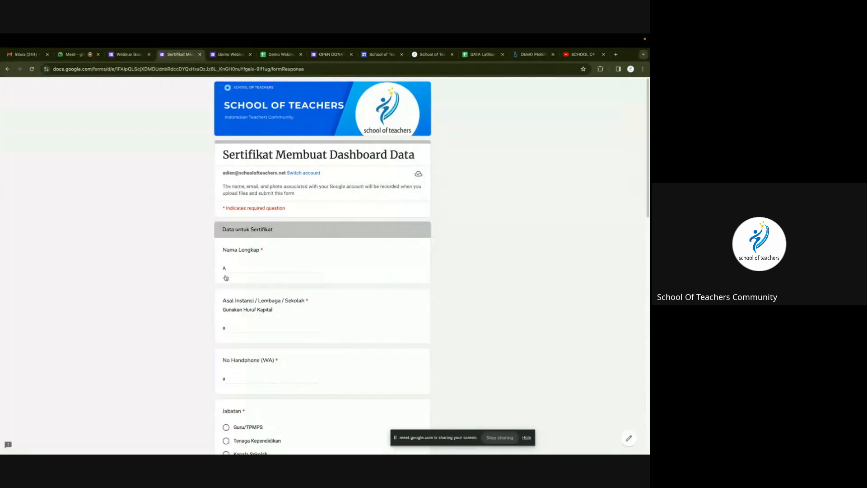
# Fill in sample Nama Lengkap, Asal Instansi and No Handphone answers, then continue to the next page.
pyautogui.click(246, 266)
pyautogui.scroll(-2, 251, 276)
pyautogui.scroll(-1, 251, 276)
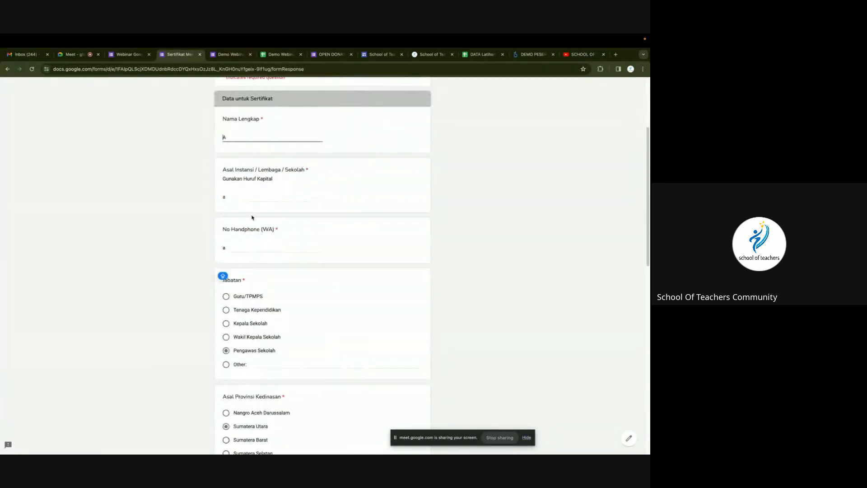
pyautogui.write('A')
pyautogui.press('capslock')
pyautogui.click(246, 196)
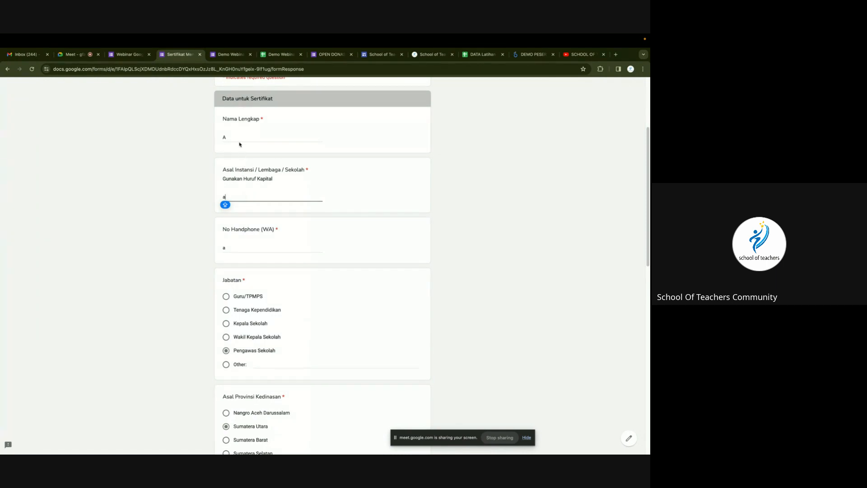
pyautogui.click(246, 247)
pyautogui.scroll(-1, 255, 289)
pyautogui.scroll(-8, 255, 289)
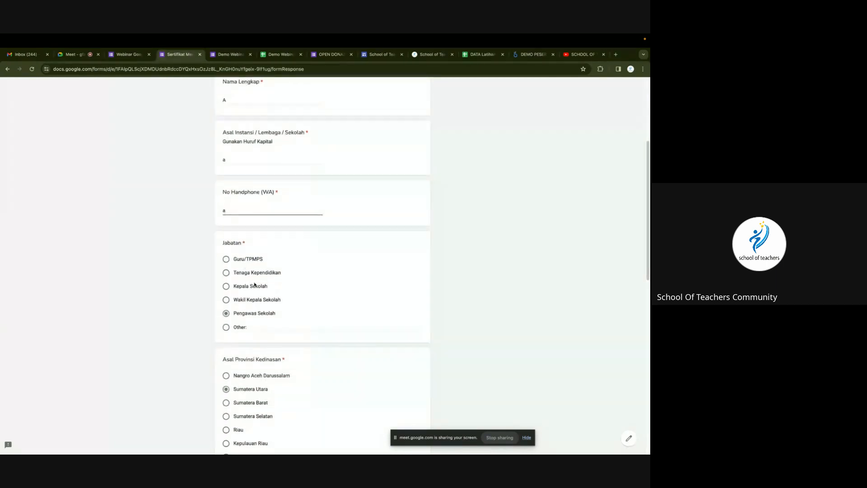
pyautogui.scroll(-3, 258, 286)
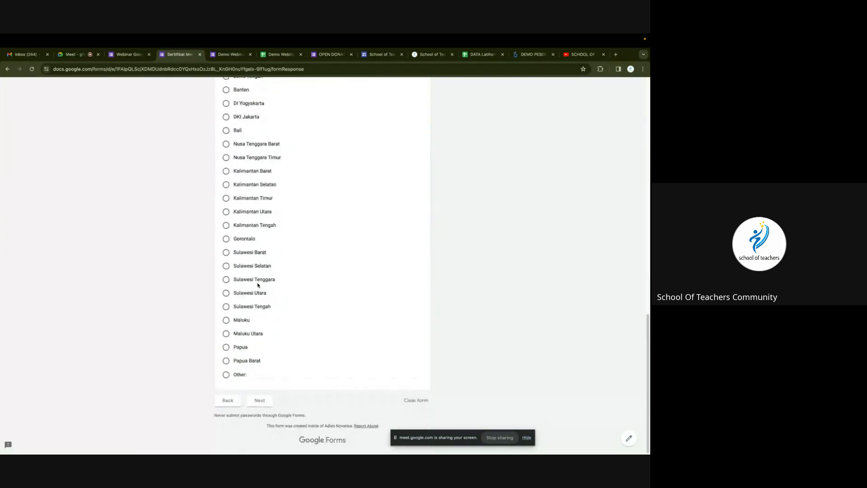
pyautogui.click(260, 400)
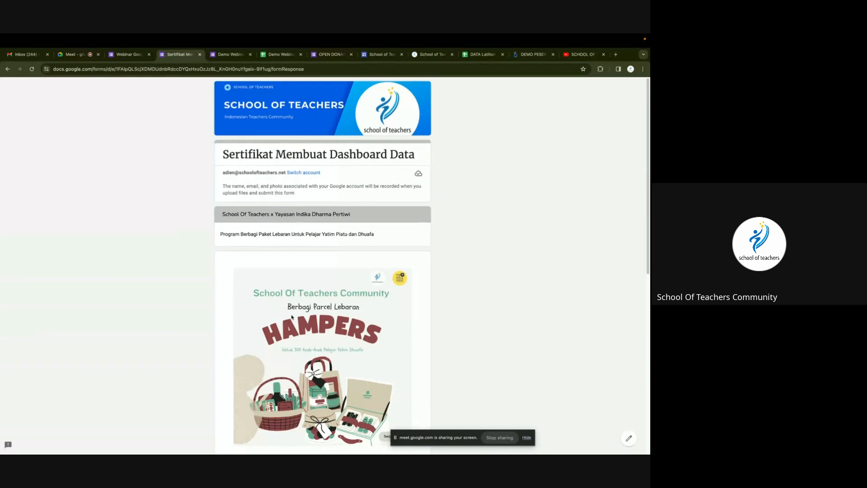
# Scroll through the preview's donation page to review its content.
pyautogui.scroll(-1, 294, 313)
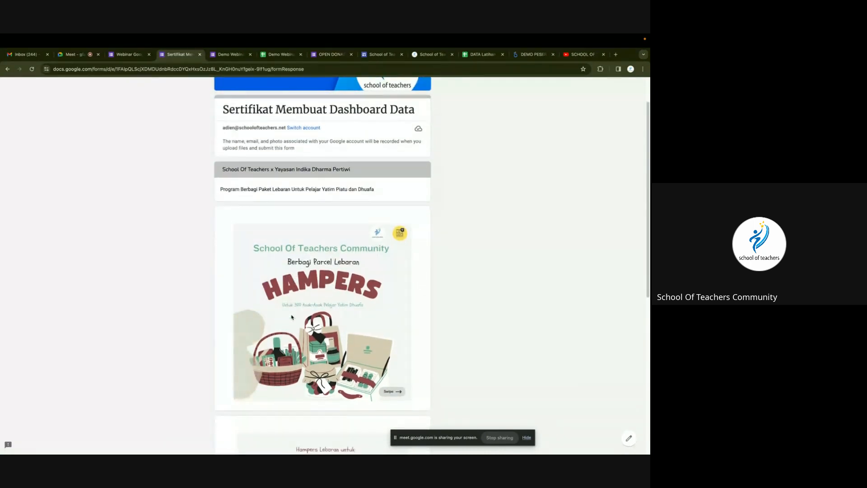
pyautogui.scroll(-1, 292, 317)
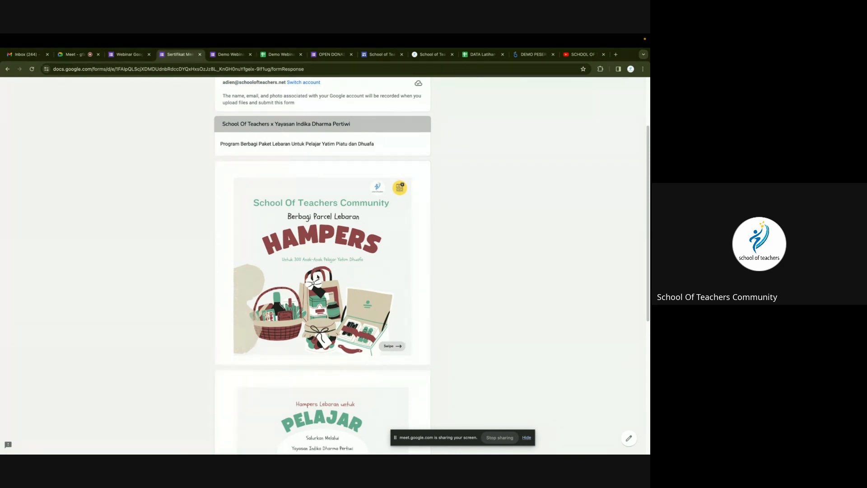
pyautogui.scroll(-2, 314, 263)
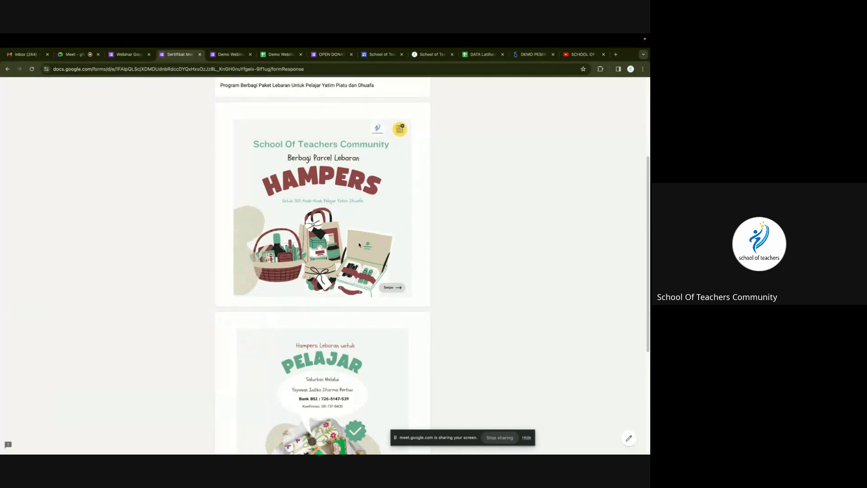
pyautogui.scroll(-4, 374, 279)
pyautogui.scroll(-1, 374, 279)
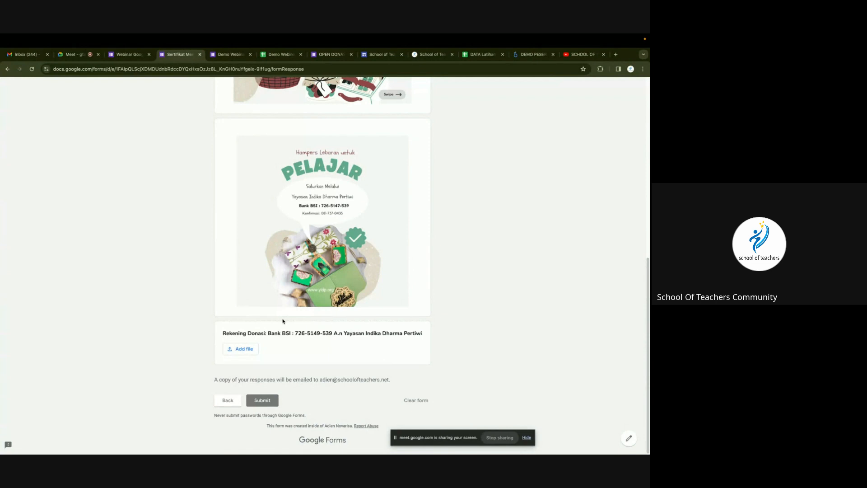
pyautogui.scroll(10, 283, 321)
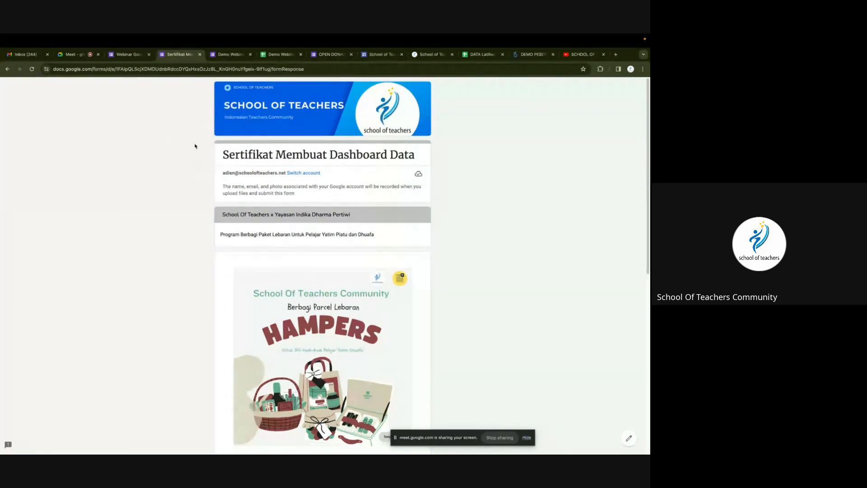
# Copy the form's shortened share link from the editor's Send options and return to Meet.
pyautogui.click(129, 54)
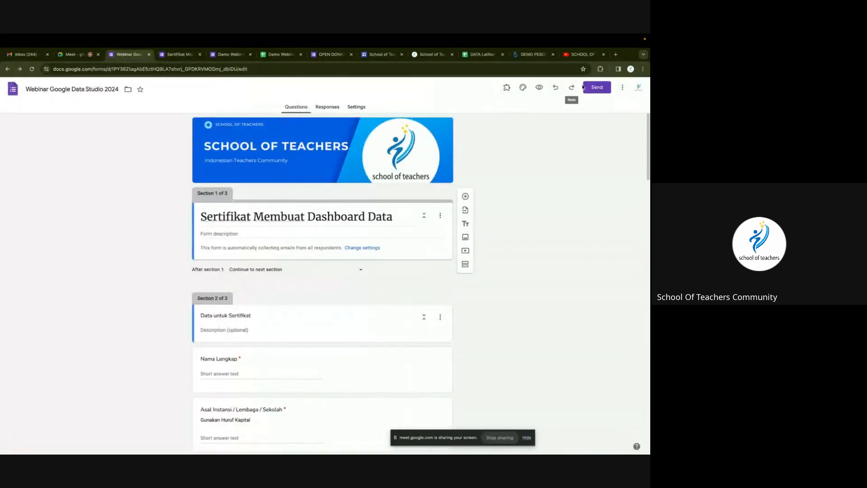
pyautogui.click(598, 87)
pyautogui.click(300, 153)
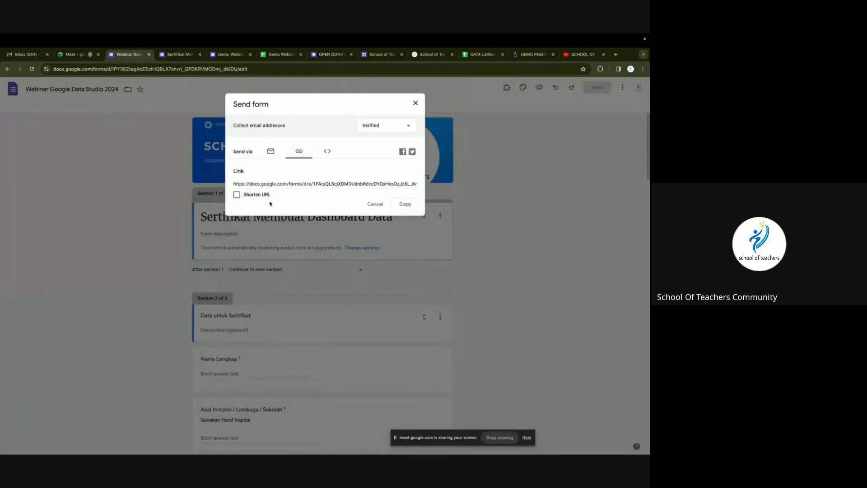
pyautogui.click(238, 195)
pyautogui.click(406, 204)
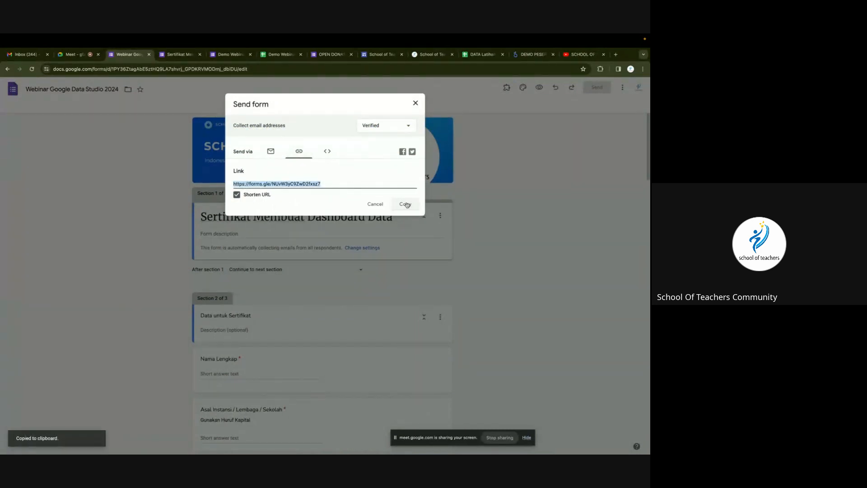
pyautogui.click(71, 56)
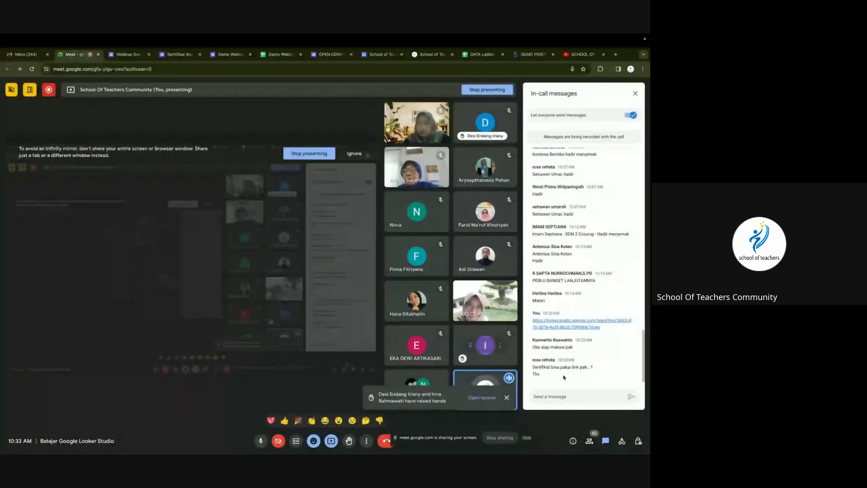
# Post the shortened certificate form link in the Meet in-call chat.
pyautogui.click(566, 397)
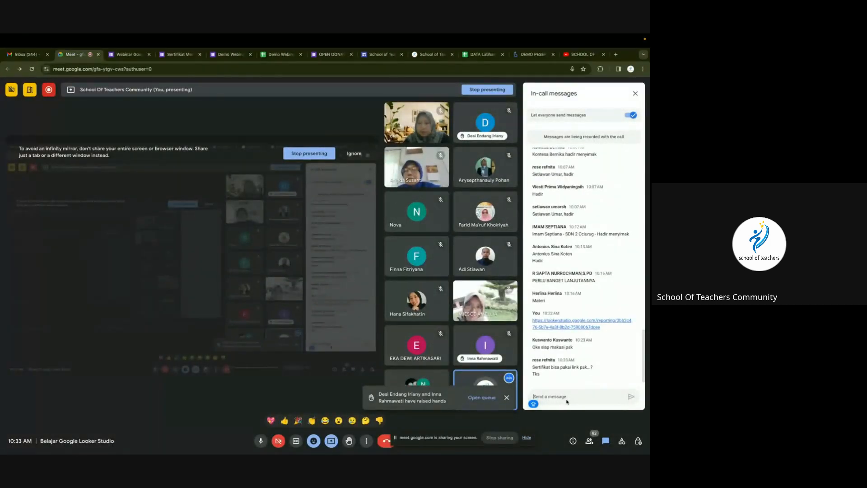
pyautogui.press('super+v')
pyautogui.press('Return')
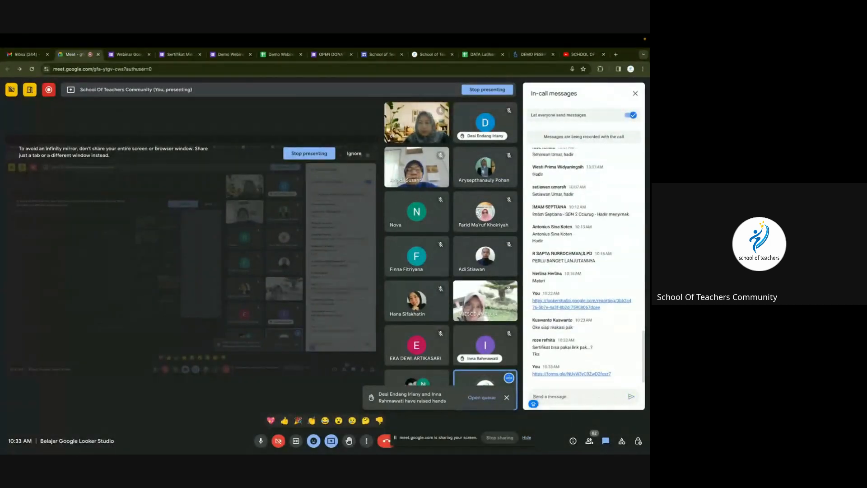
# Dismiss the raised-hands notice and stop sharing the screen.
pyautogui.click(508, 398)
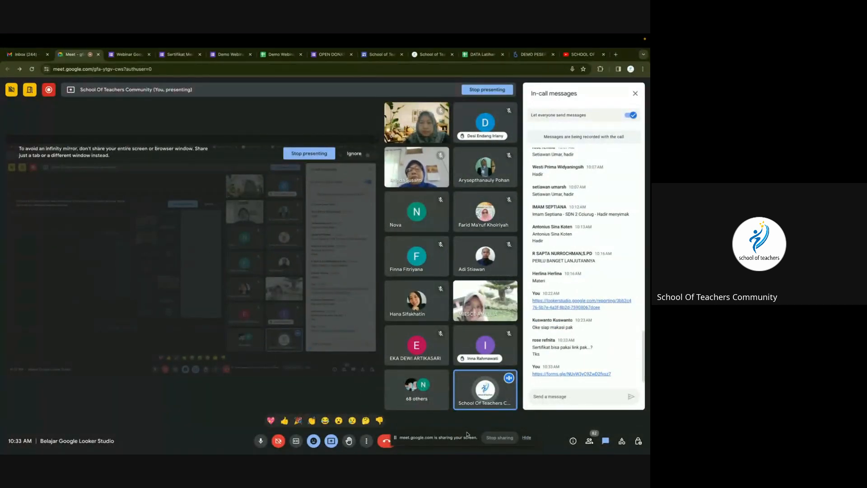
pyautogui.moveTo(467, 437); pyautogui.dragTo(442, 388)
pyautogui.click(475, 388)
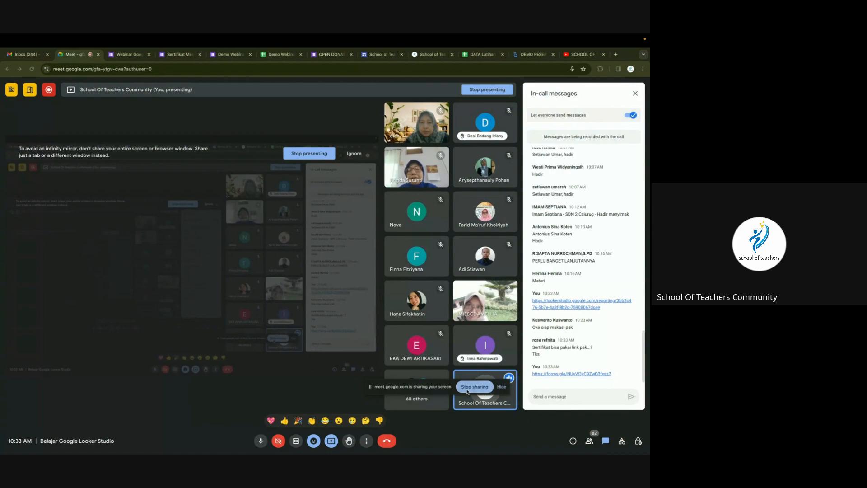